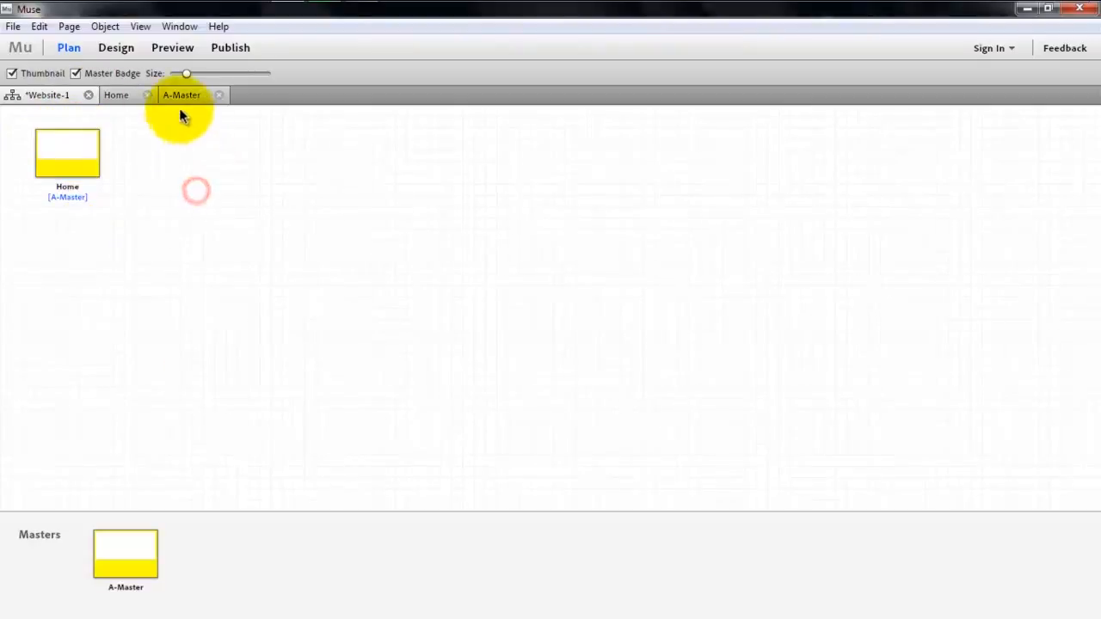
# - Close the Home page and bring up the A-Master page for editing
pyautogui.click(148, 94)
pyautogui.click(134, 96)
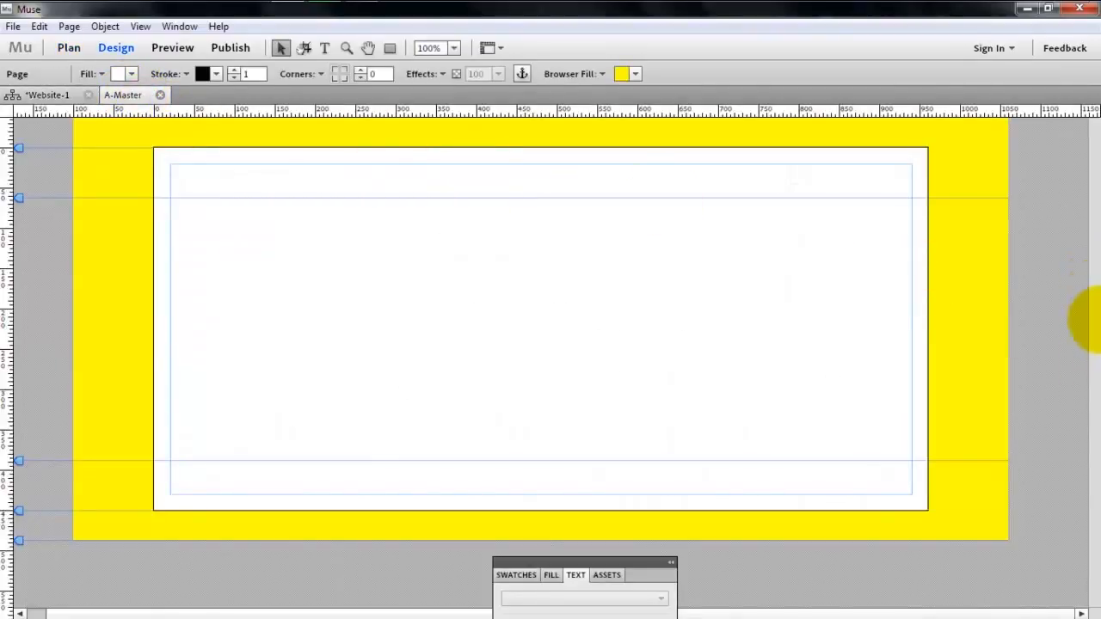
pyautogui.click(758, 230)
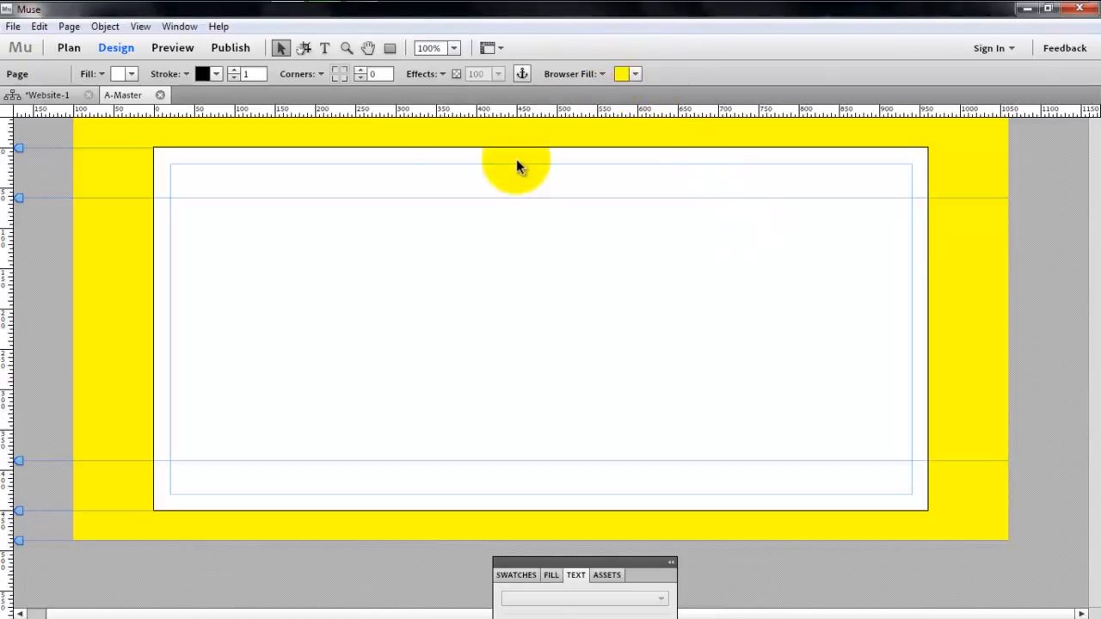
# - Switch to Chrome and open the Google home page in place of the YouTube video
pyautogui.moveTo(86, 9)
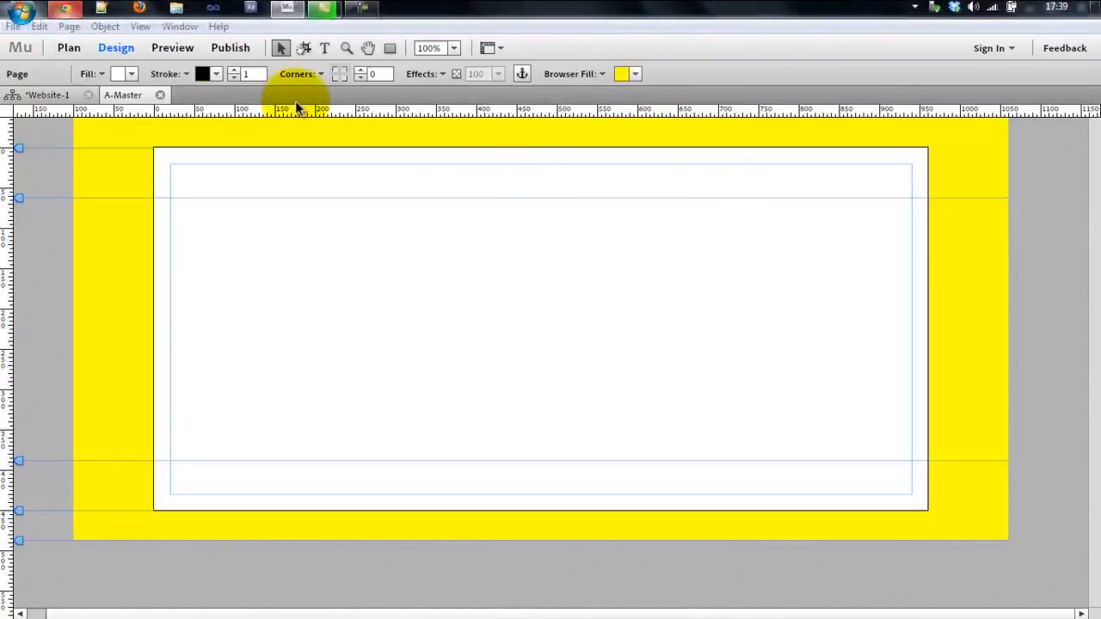
pyautogui.click(301, 31)
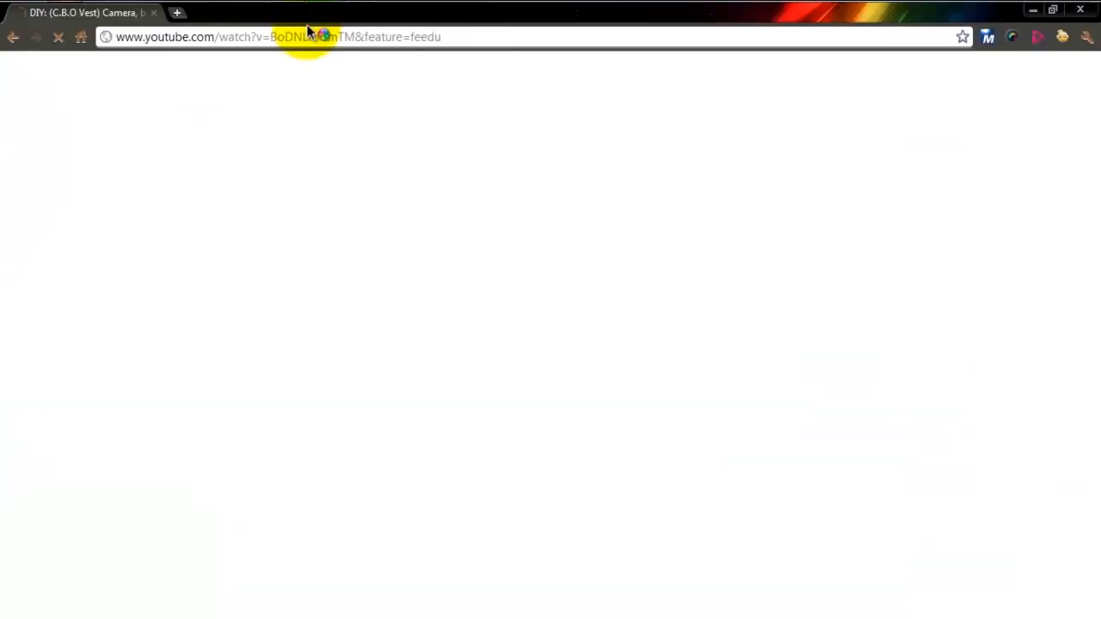
pyautogui.click(307, 37)
pyautogui.write('googe')
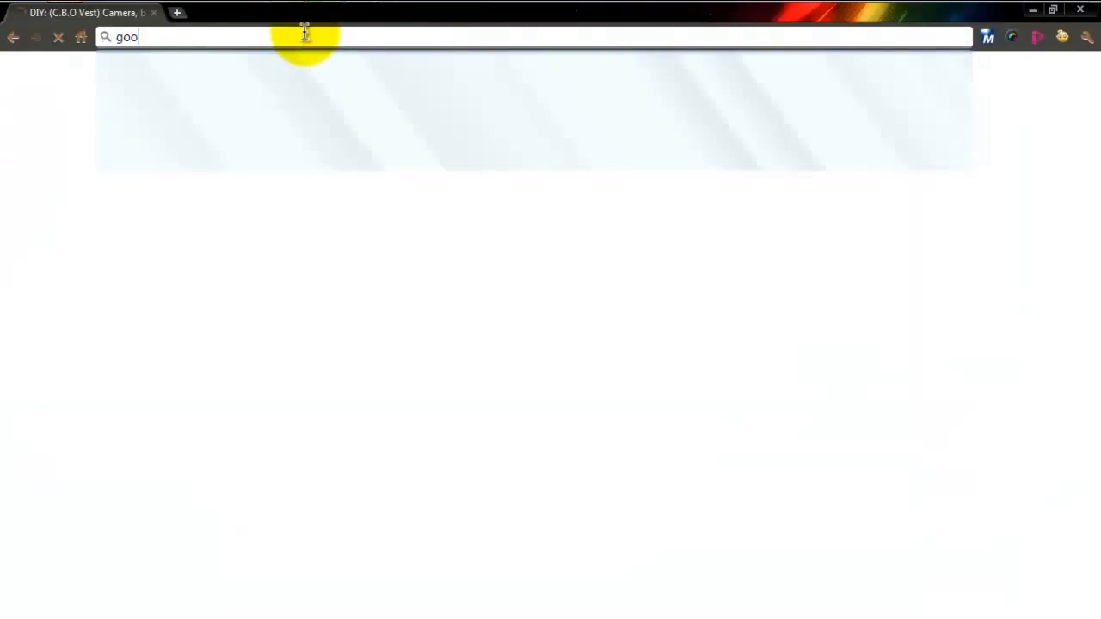
pyautogui.write('gl')
pyautogui.press('Return')
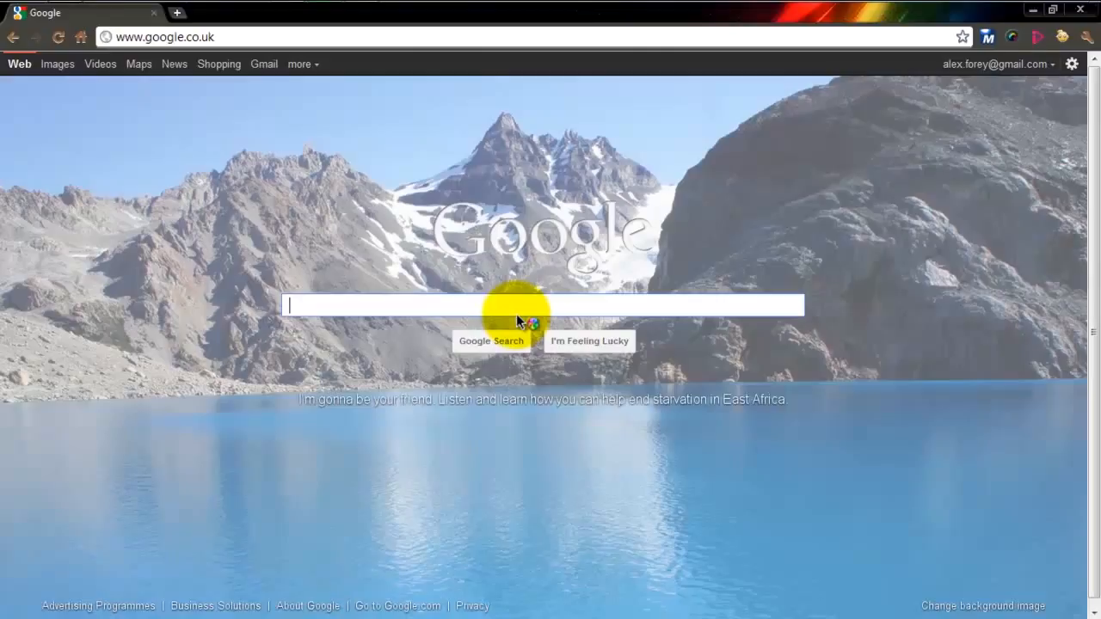
# - Search Google Images for "website backgrounds" and browse the first two pages of results
pyautogui.write('webite back')
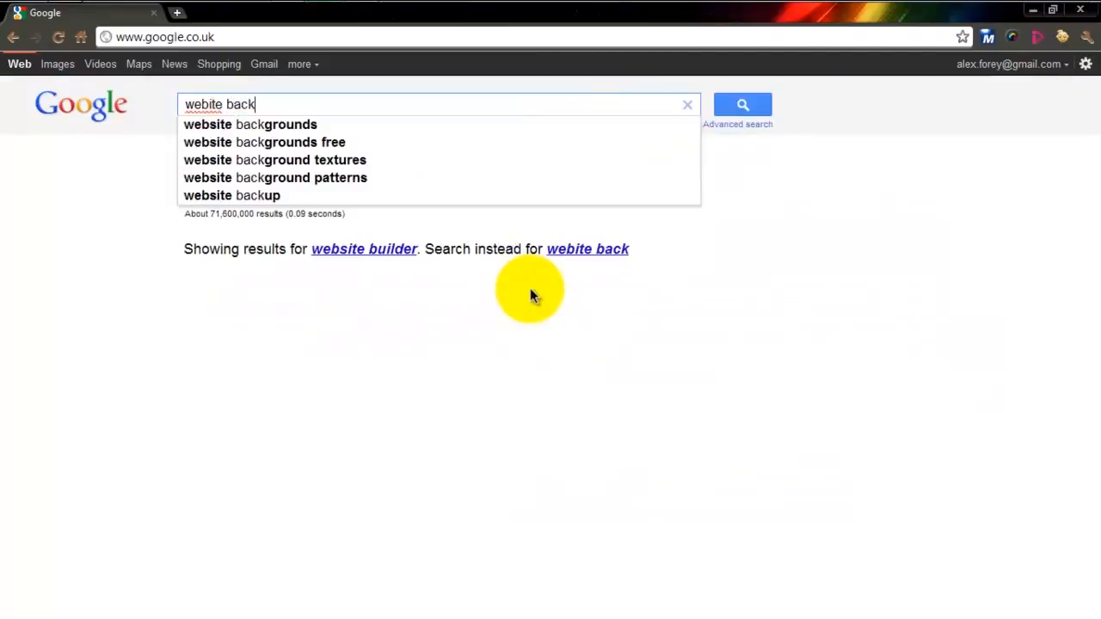
pyautogui.press('Down')
pyautogui.press('Return')
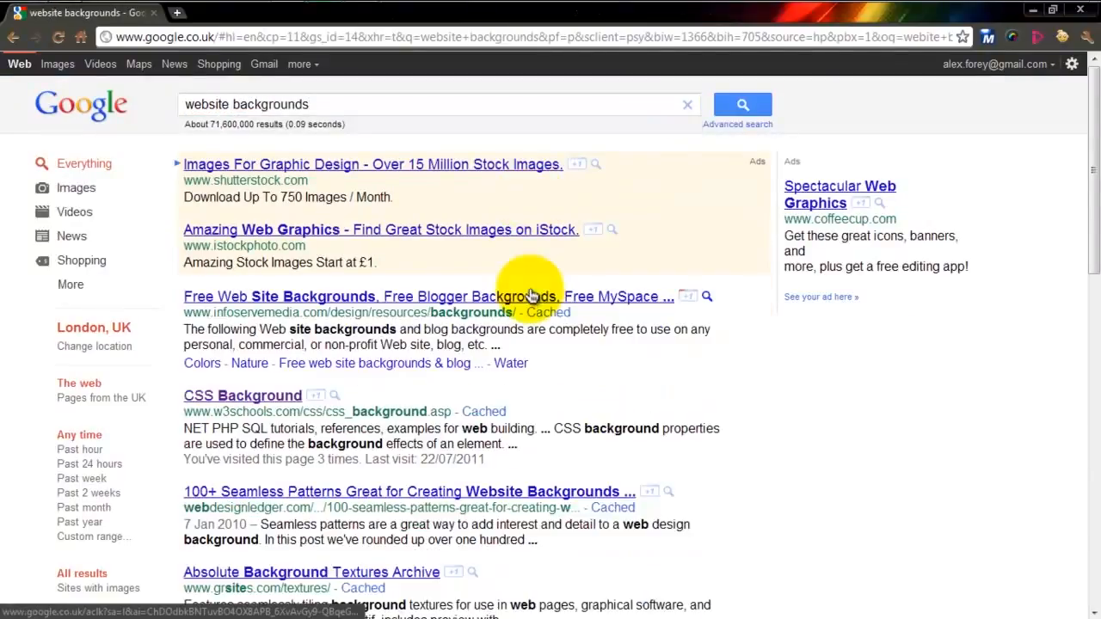
pyautogui.click(63, 67)
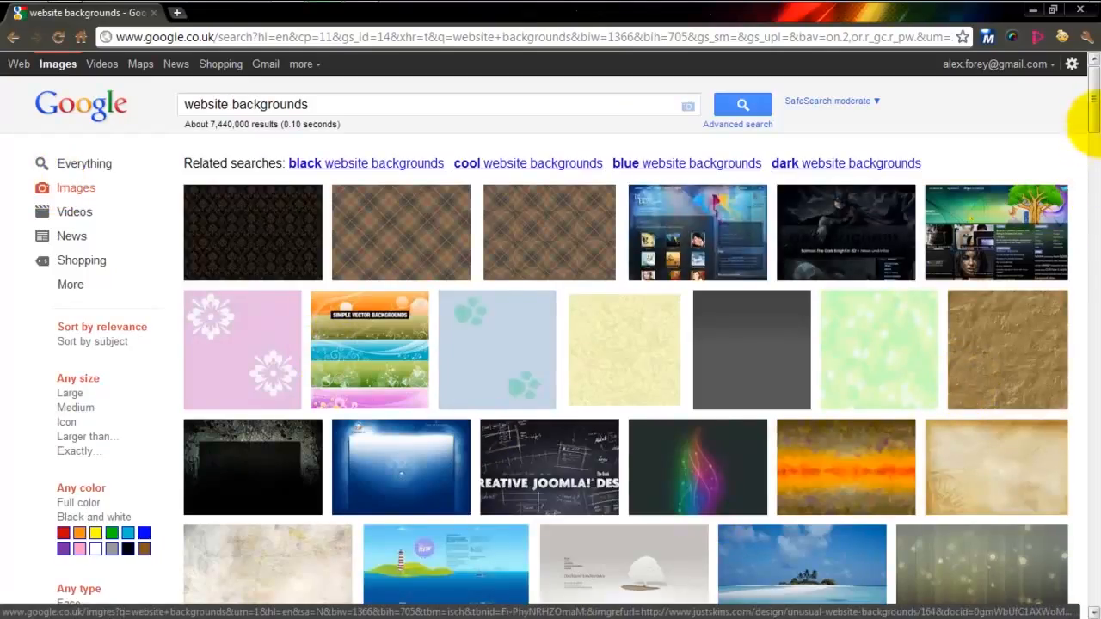
pyautogui.click(1096, 150)
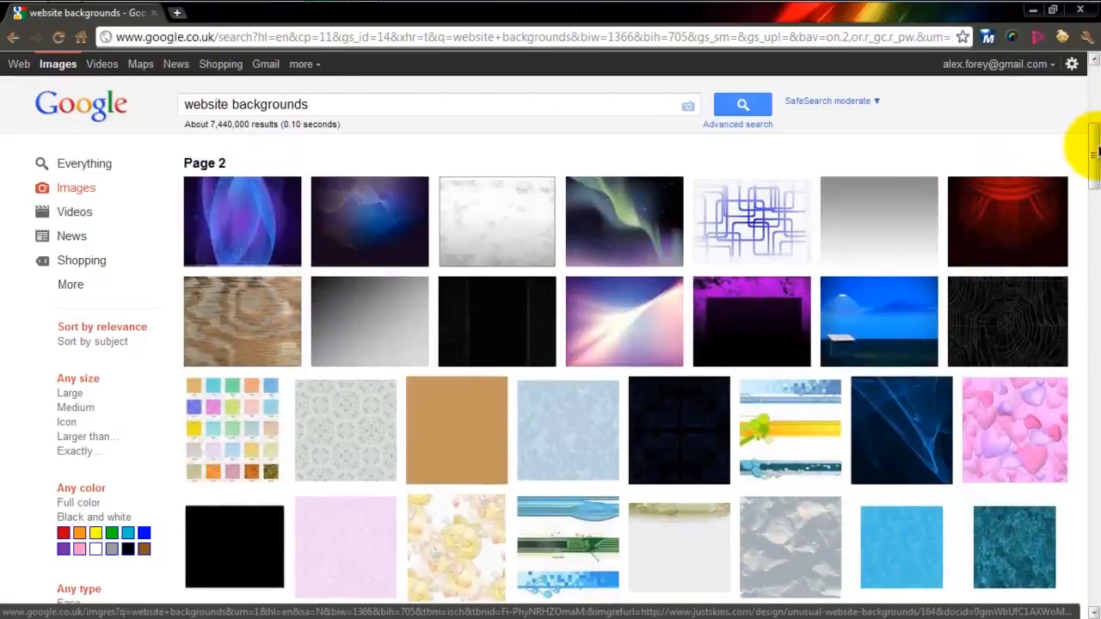
pyautogui.moveTo(1096, 150); pyautogui.dragTo(1094, 109)
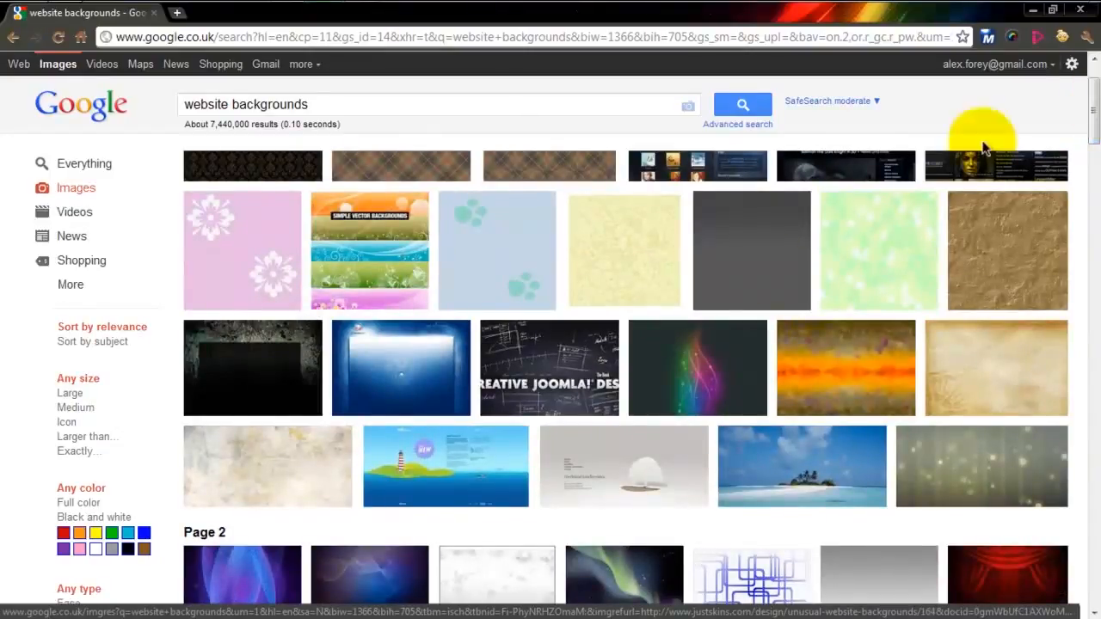
# - Open the web-layouts19.jpg result's source article on noupe.com and follow its CreativeJoomlaDesign link
pyautogui.moveTo(555, 376)
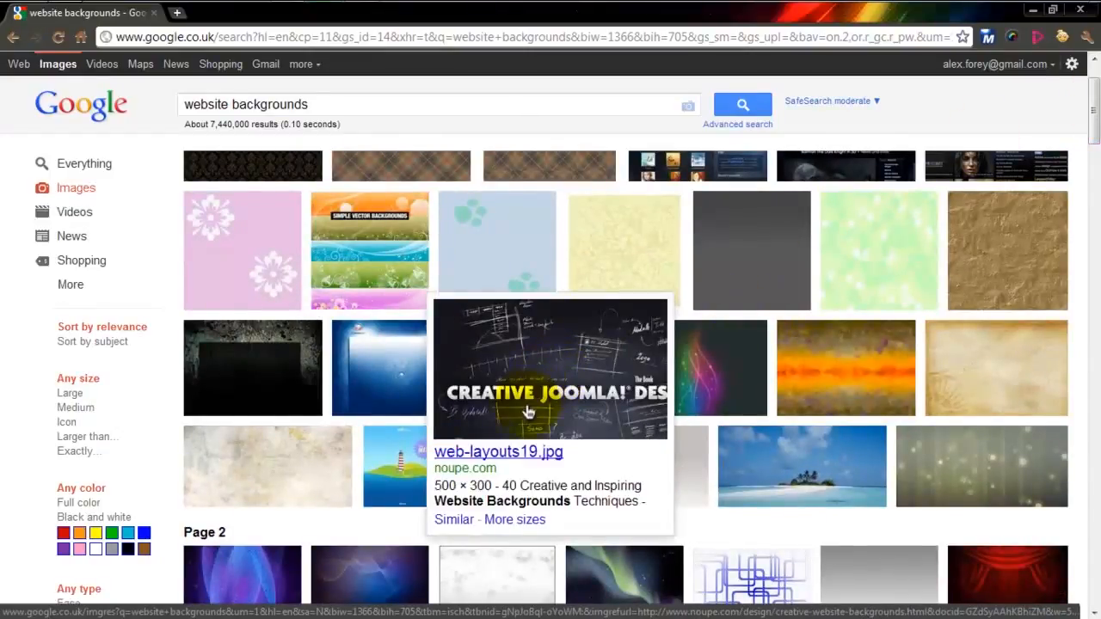
pyautogui.click(456, 452)
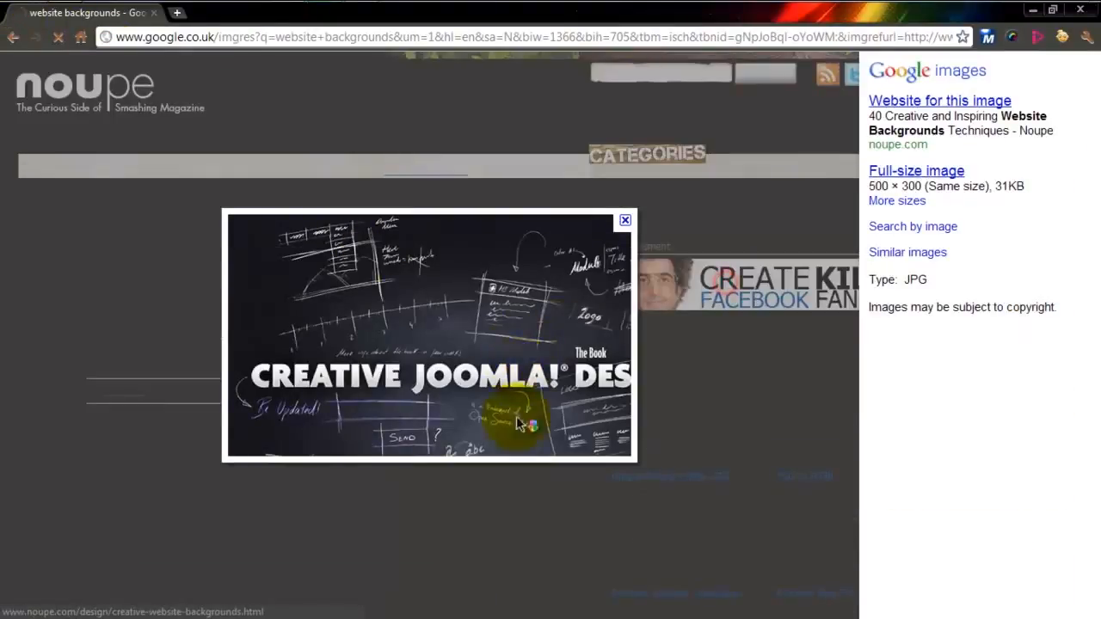
pyautogui.click(563, 529)
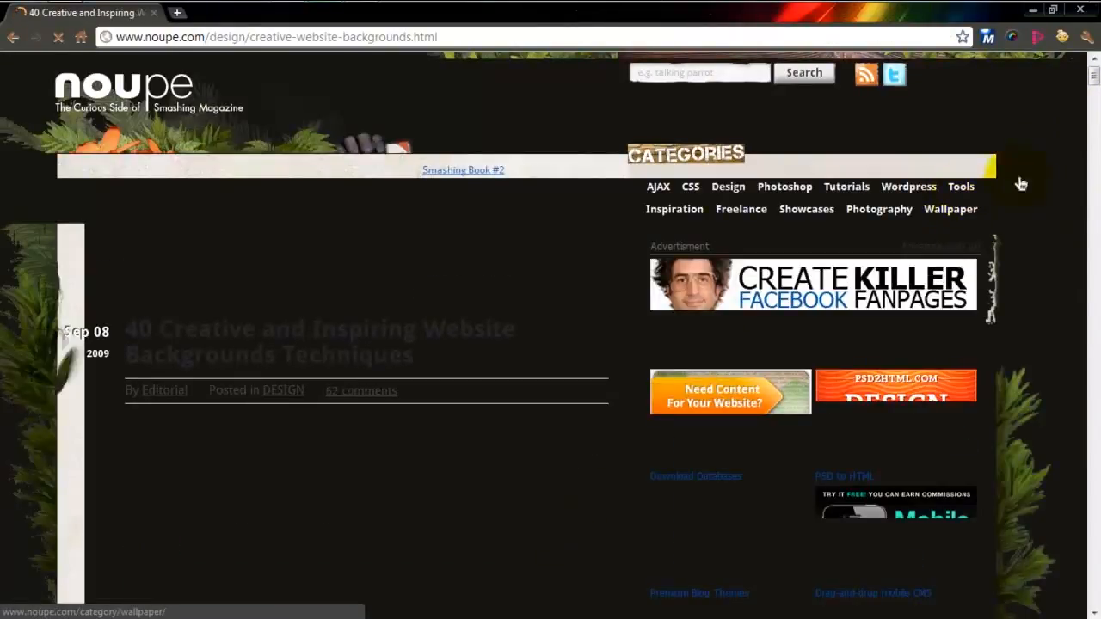
pyautogui.moveTo(1092, 80); pyautogui.dragTo(1092, 112)
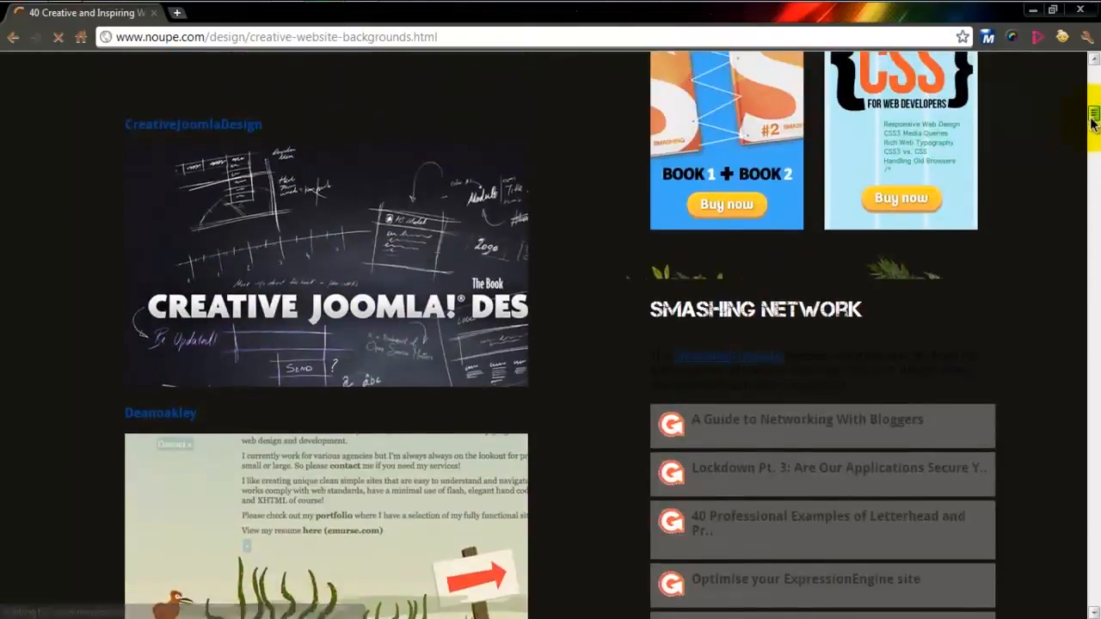
pyautogui.click(198, 123)
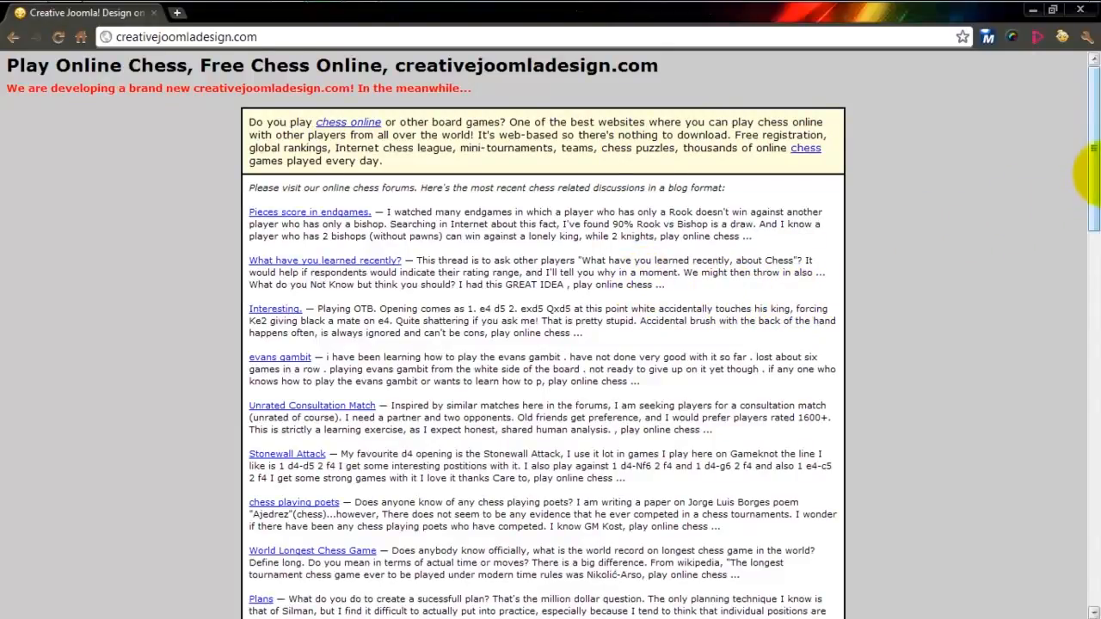
# - Look through creativejoomladesign.com for the text "backgrou", and return to the Google image results
pyautogui.moveTo(1093, 177); pyautogui.dragTo(1097, 578)
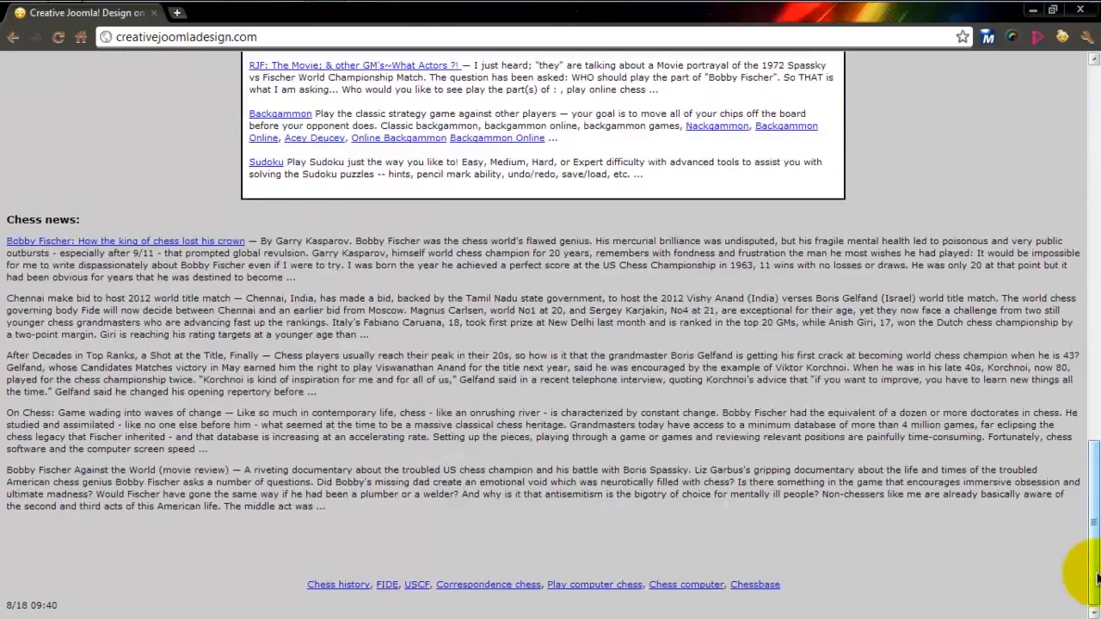
pyautogui.scroll(3, 1096, 577)
pyautogui.scroll(10, 1097, 577)
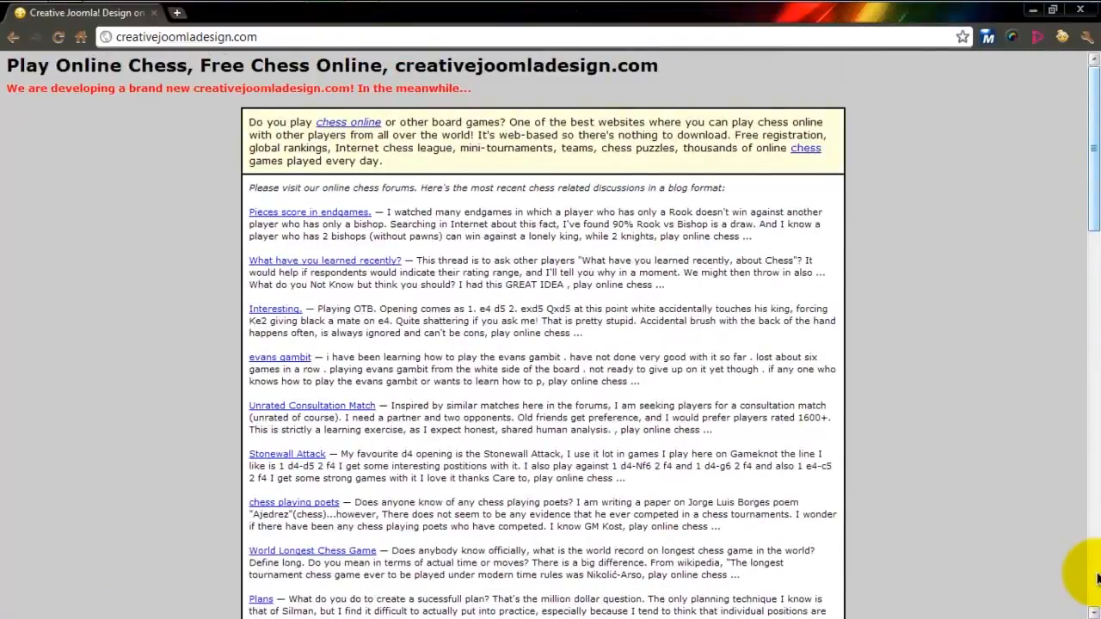
pyautogui.hotkey('ctrl', 'f')
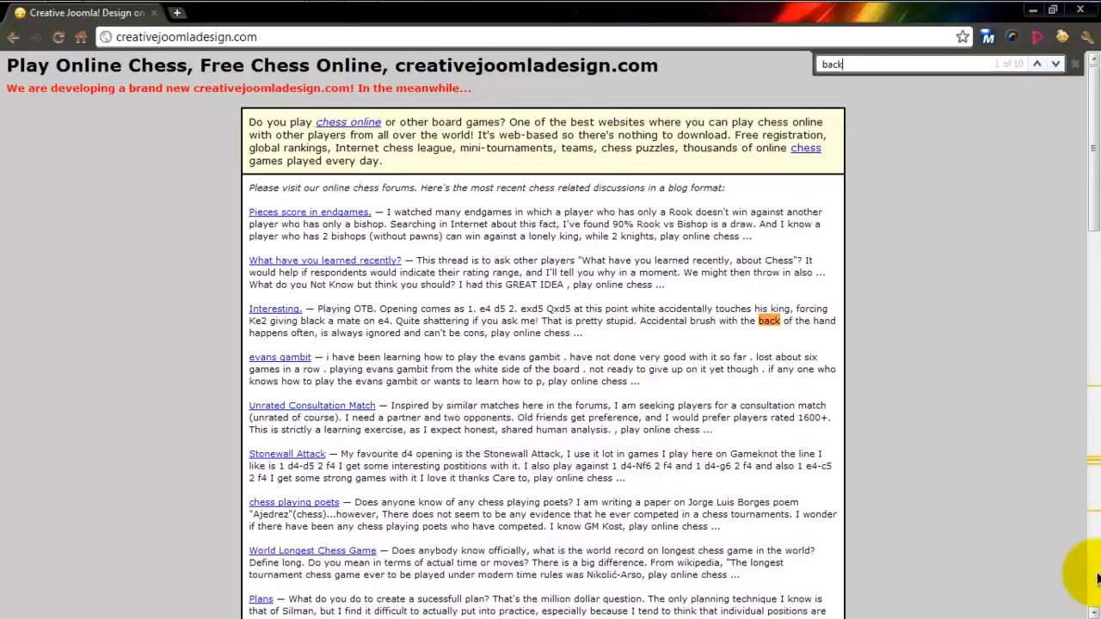
pyautogui.write('backgrou')
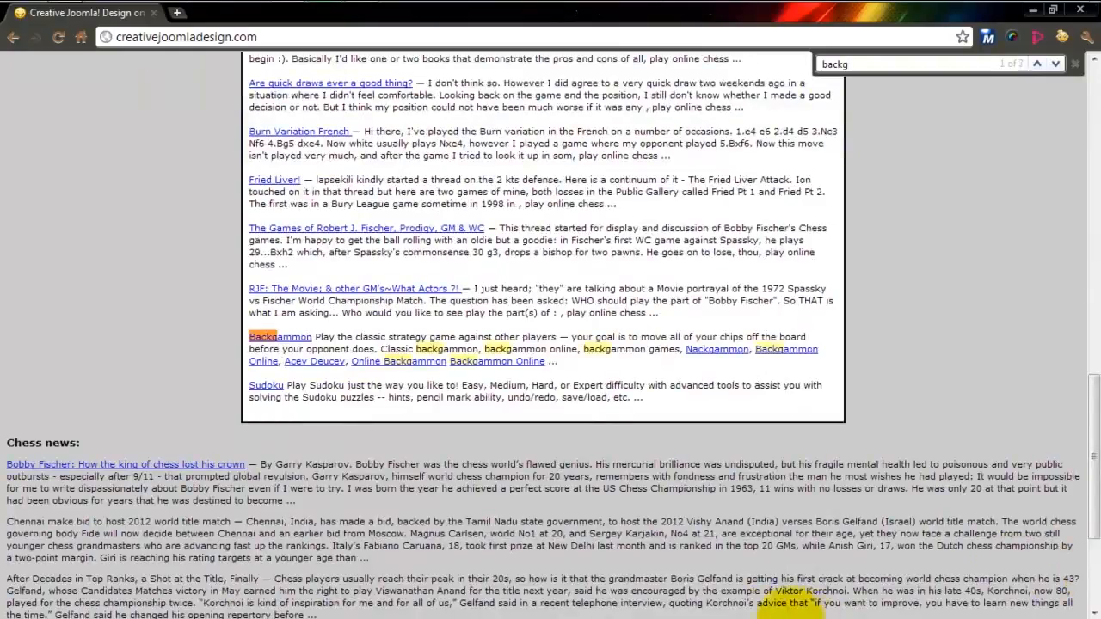
pyautogui.click(13, 37)
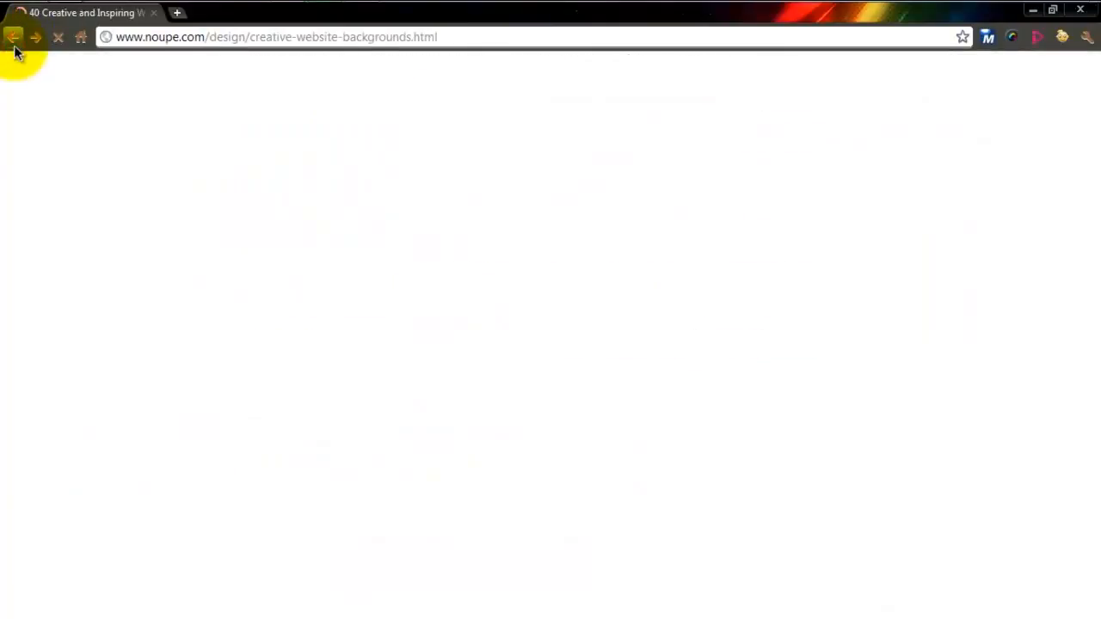
pyautogui.click(14, 39)
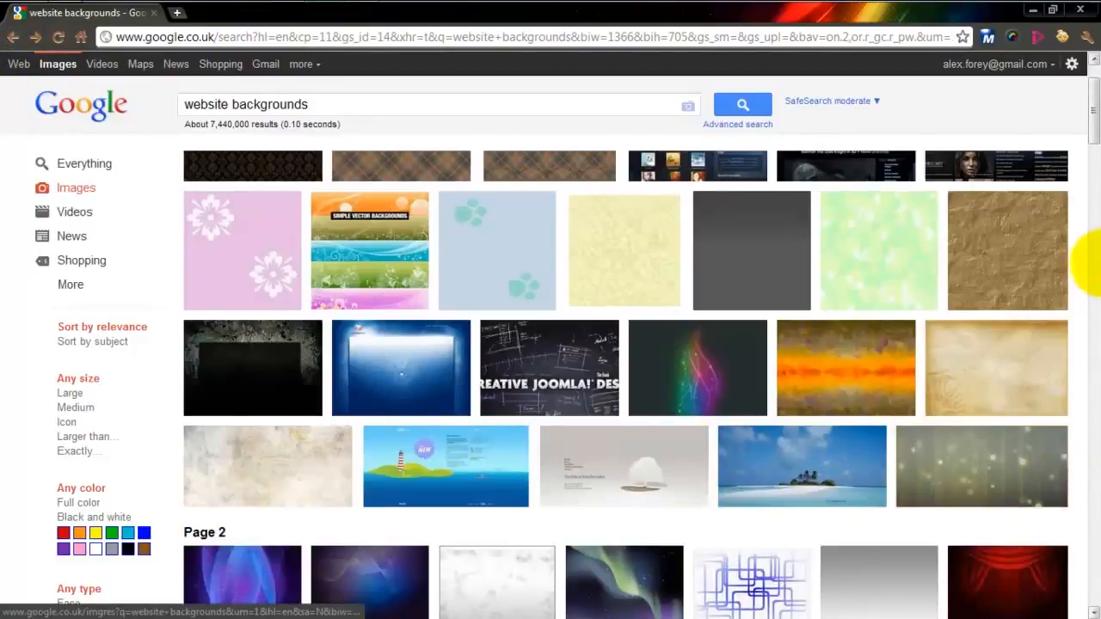
# - Open the full-size version of wallpaper21.jpg, the pink tile pattern from web3mantra.com on results page 3
pyautogui.moveTo(1093, 135); pyautogui.dragTo(1097, 225)
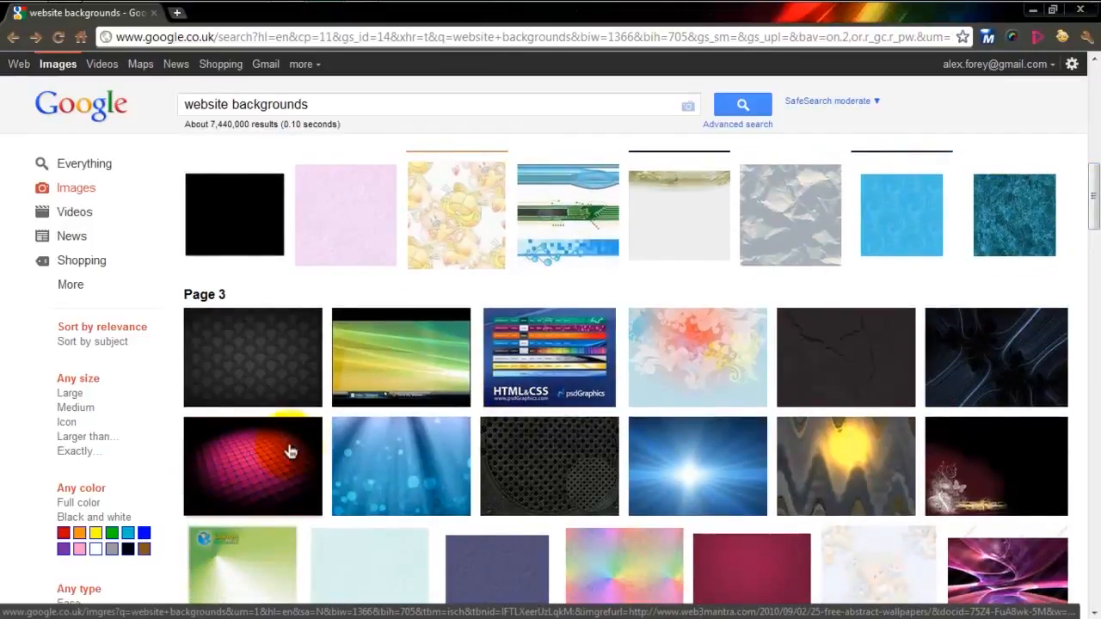
pyautogui.moveTo(228, 513)
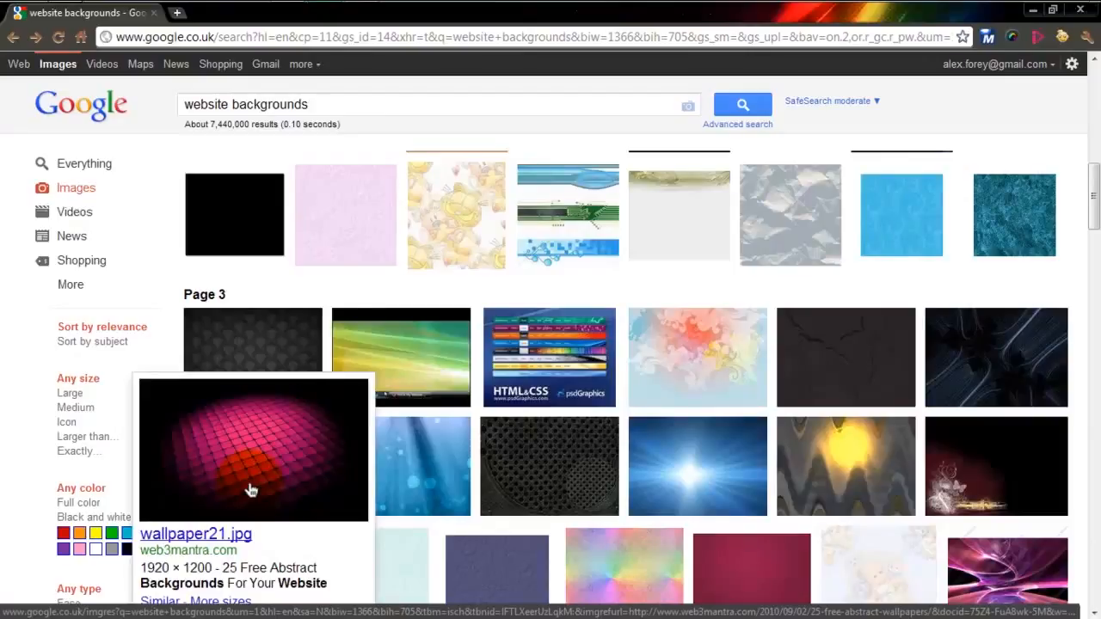
pyautogui.click(249, 488)
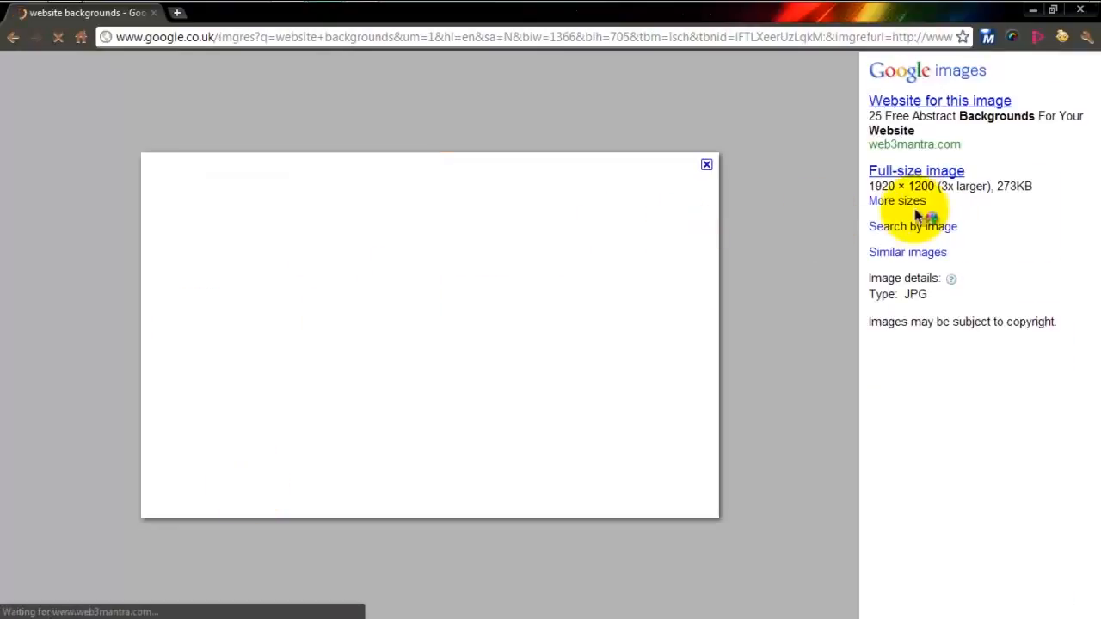
pyautogui.moveTo(870, 189); pyautogui.dragTo(939, 189)
pyautogui.click(942, 187)
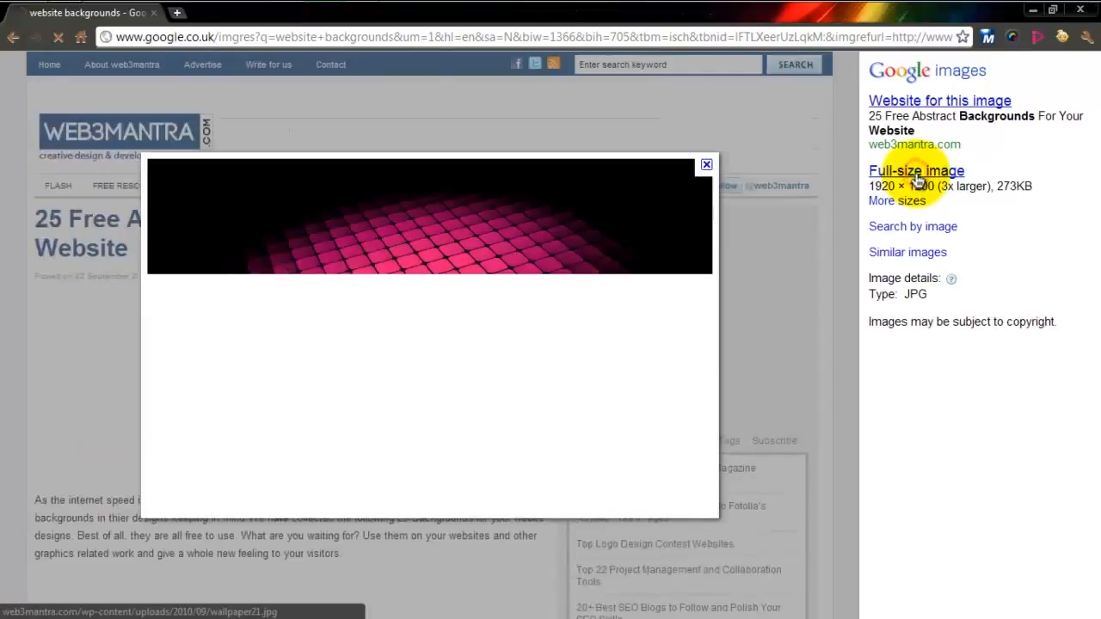
pyautogui.click(900, 172)
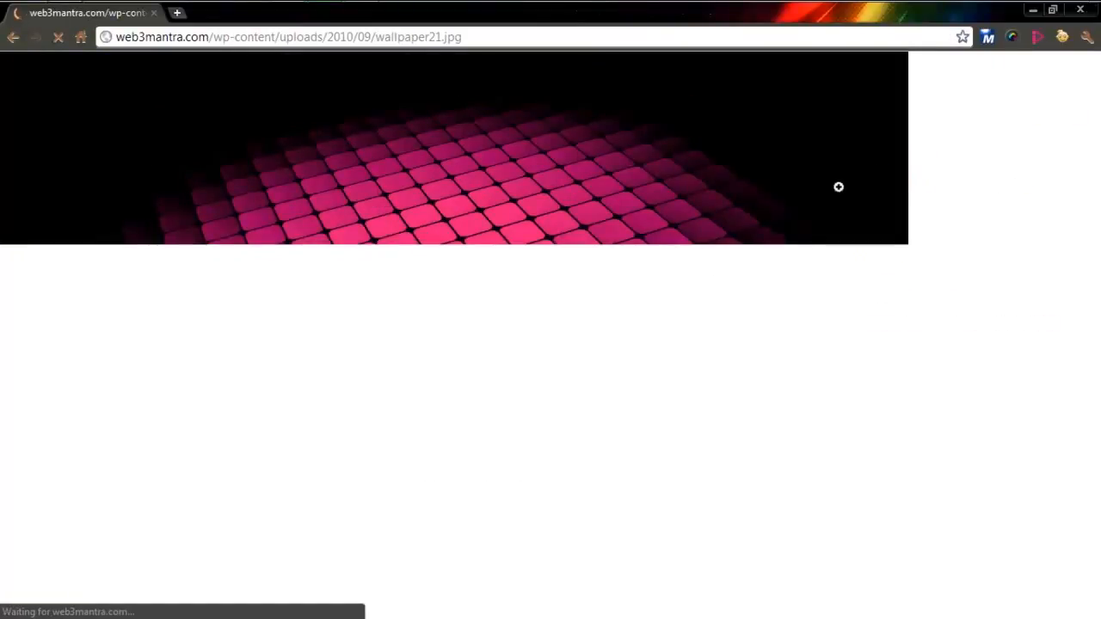
# - Start saving wallpaper21.jpg, and in the personal home folder create and open a website folder named after its owner
pyautogui.rightClick(217, 112)
pyautogui.click(251, 127)
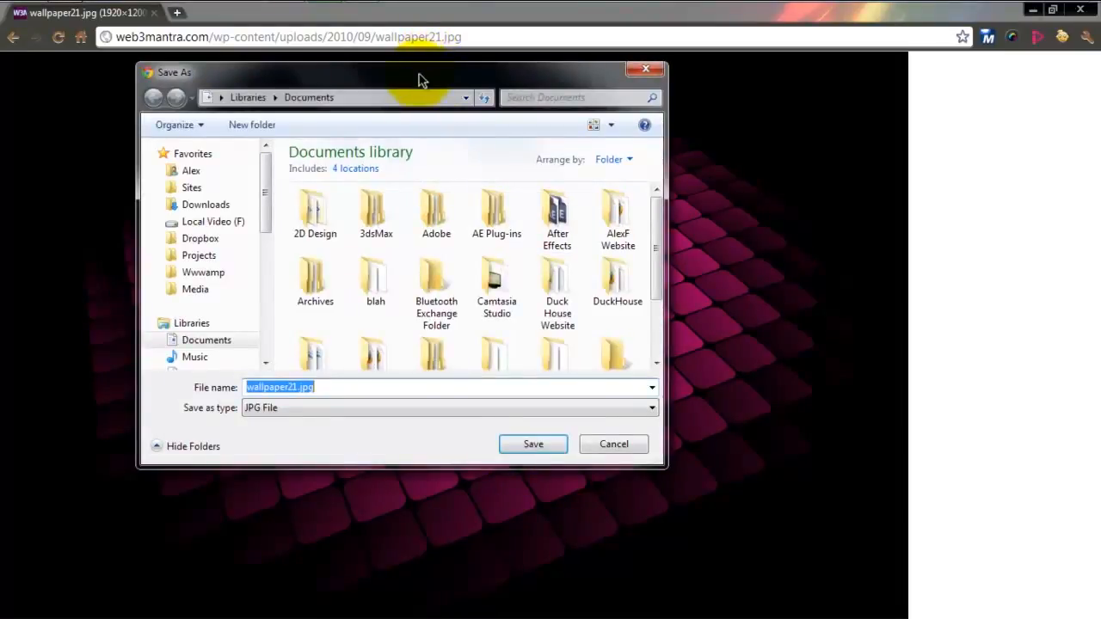
pyautogui.moveTo(418, 81); pyautogui.dragTo(459, 89)
pyautogui.moveTo(313, 174)
pyautogui.mouseDown()
pyautogui.moveTo(315, 224)
pyautogui.moveTo(314, 160)
pyautogui.mouseUp()
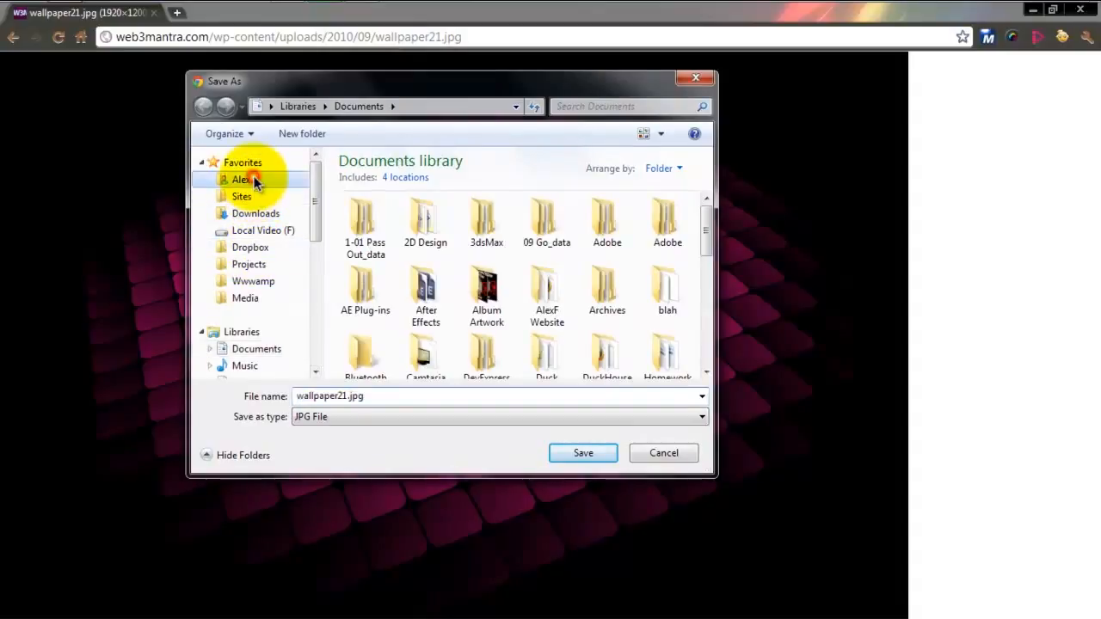
pyautogui.click(256, 179)
pyautogui.click(303, 134)
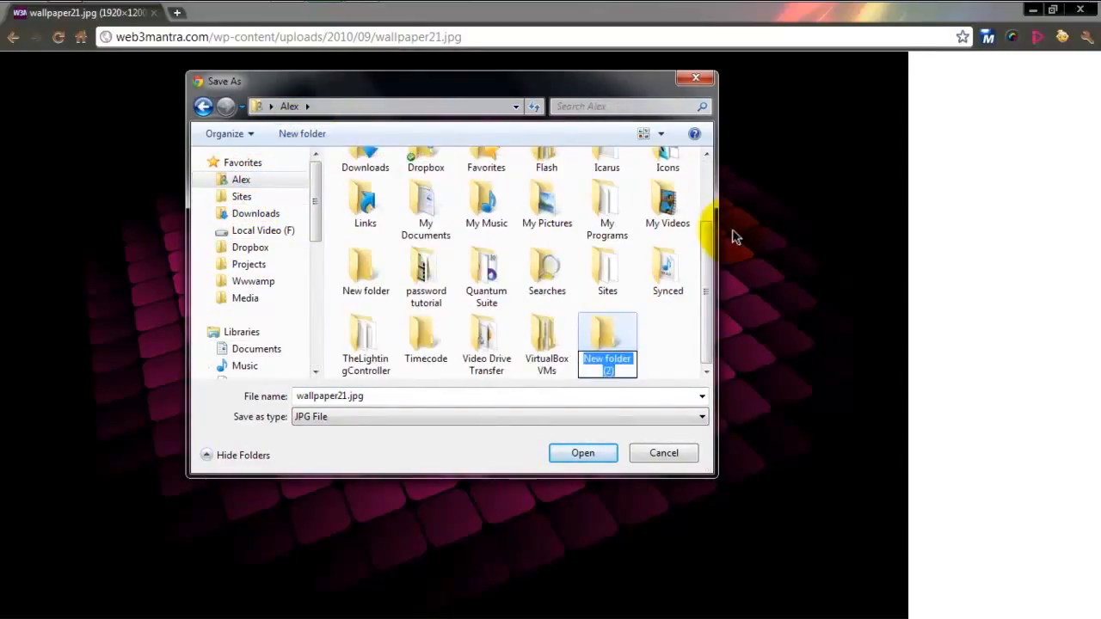
pyautogui.write('AlexF Website')
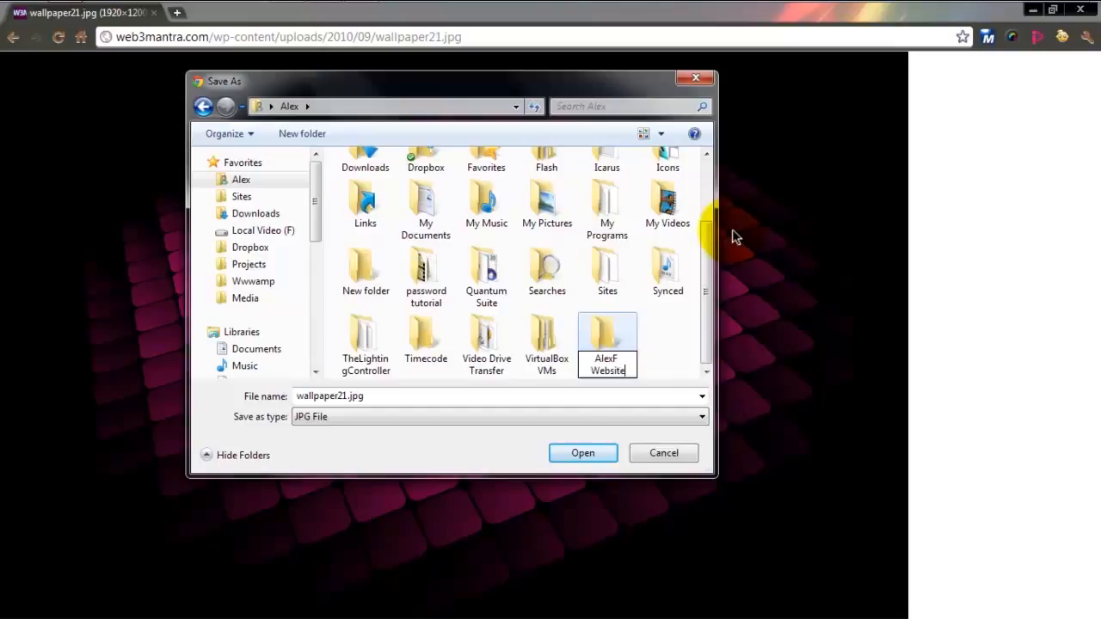
pyautogui.press('Return')
pyautogui.press('Return')
# - Create two subfolders named "images" and "export" inside the website folder
pyautogui.click(315, 136)
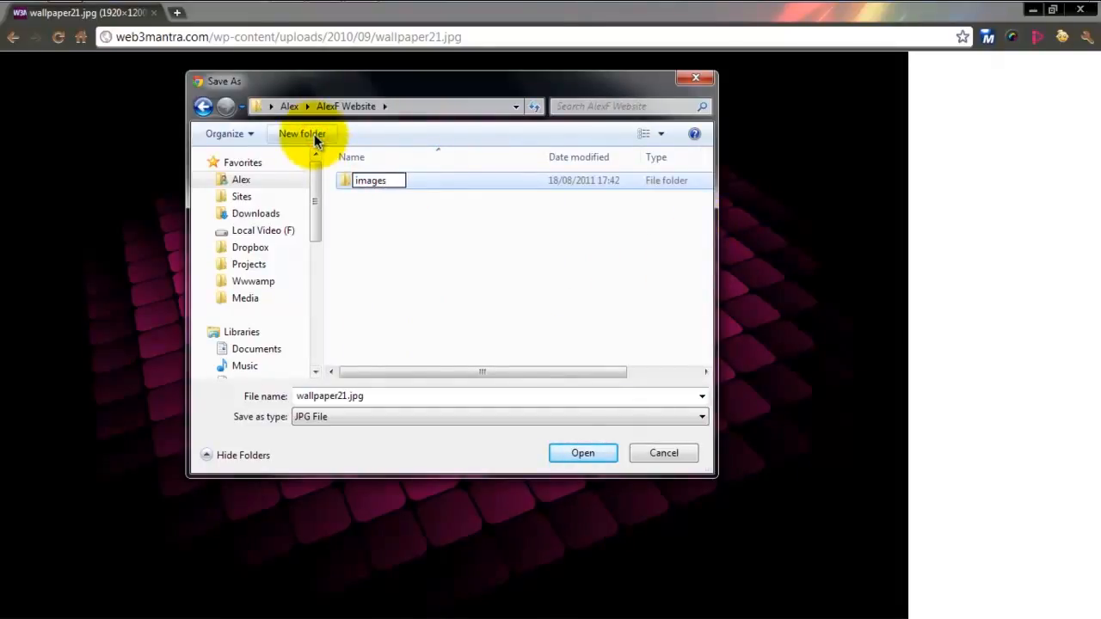
pyautogui.press('Return')
pyautogui.click(317, 138)
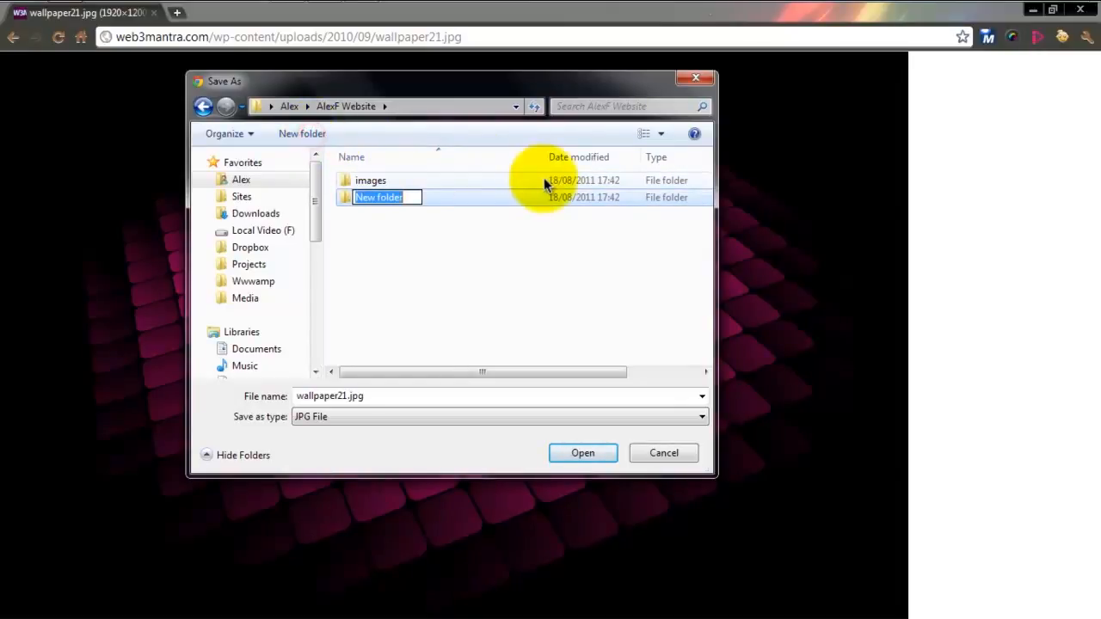
pyautogui.write('expor')
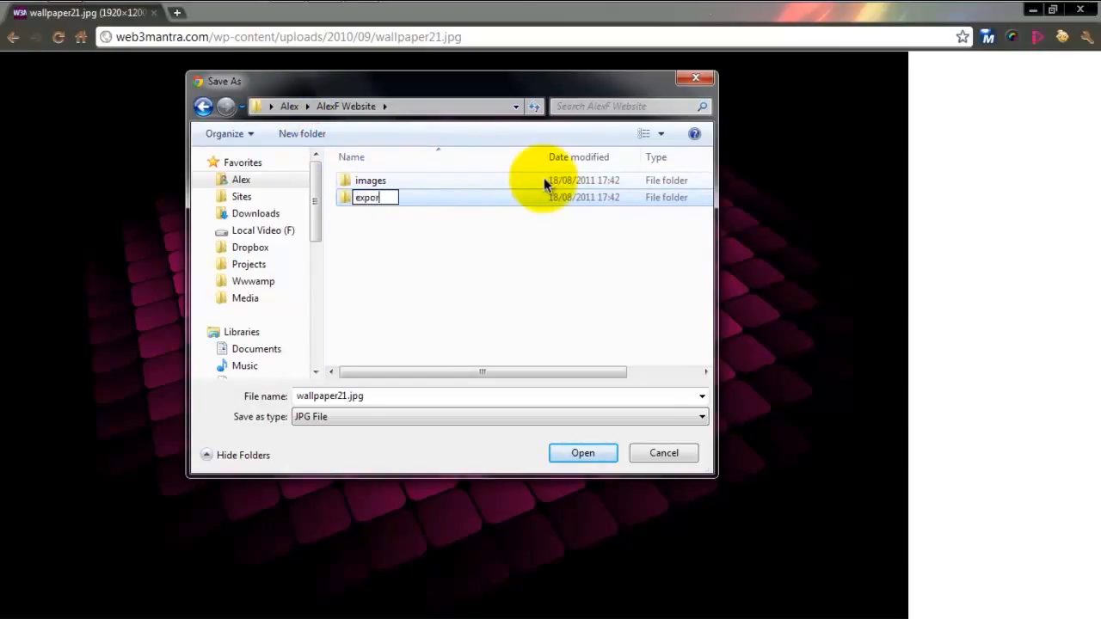
pyautogui.write('t')
pyautogui.press('Return')
# - Save wallpaper21.jpg into the website's images folder, and close the browser to return to Muse
pyautogui.doubleClick(535, 193)
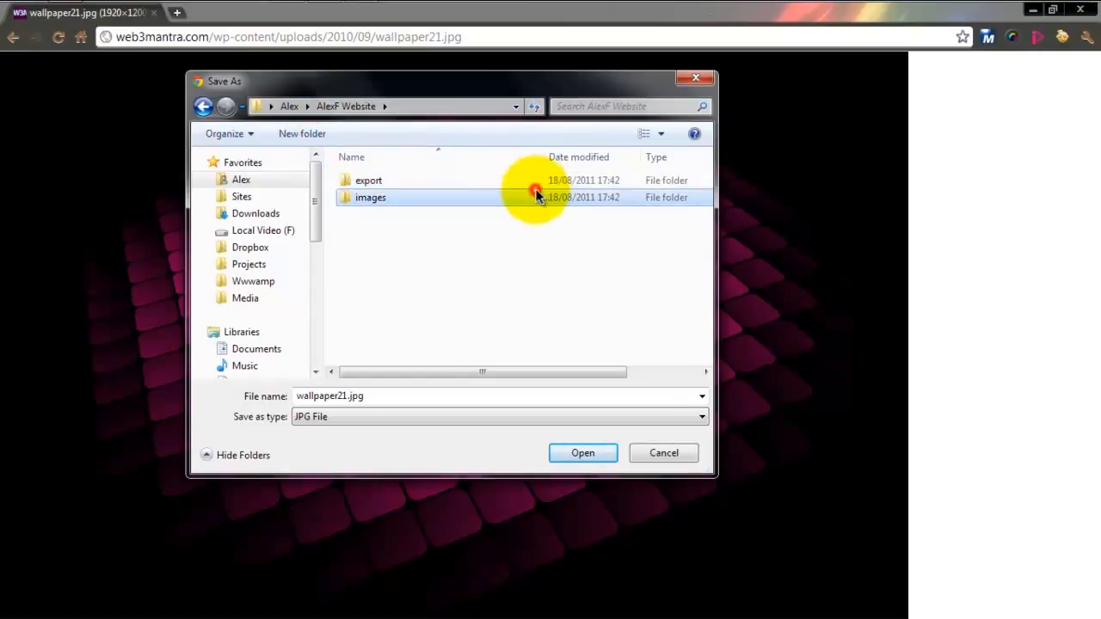
pyautogui.click(569, 453)
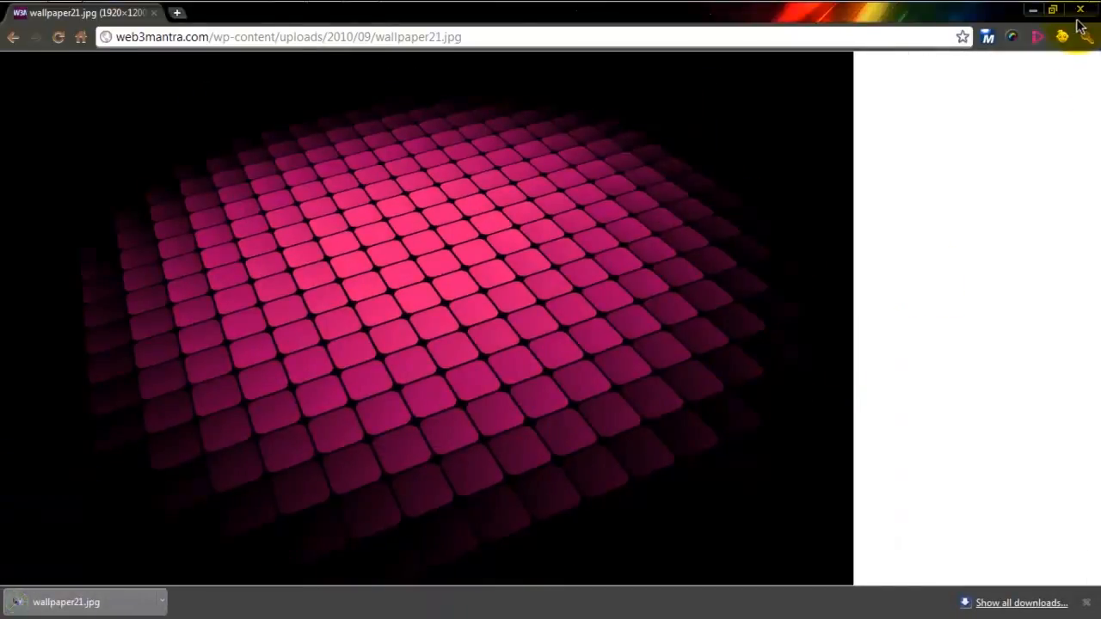
pyautogui.click(1080, 10)
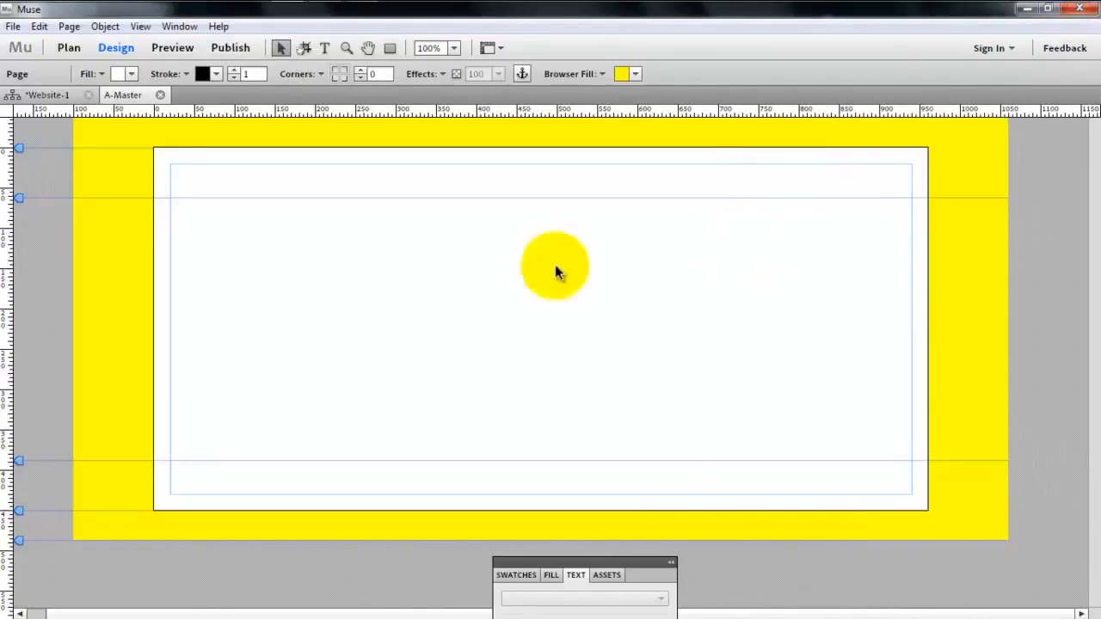
# - Remove the yellow browser fill from the A-Master page by setting its colour to none
pyautogui.click(509, 273)
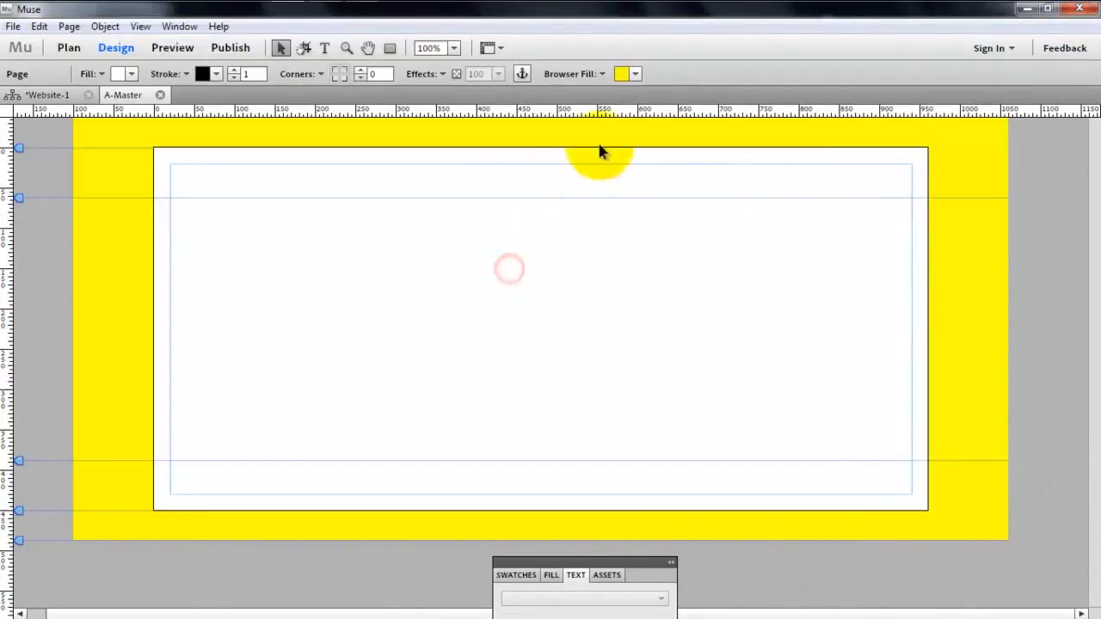
pyautogui.click(634, 75)
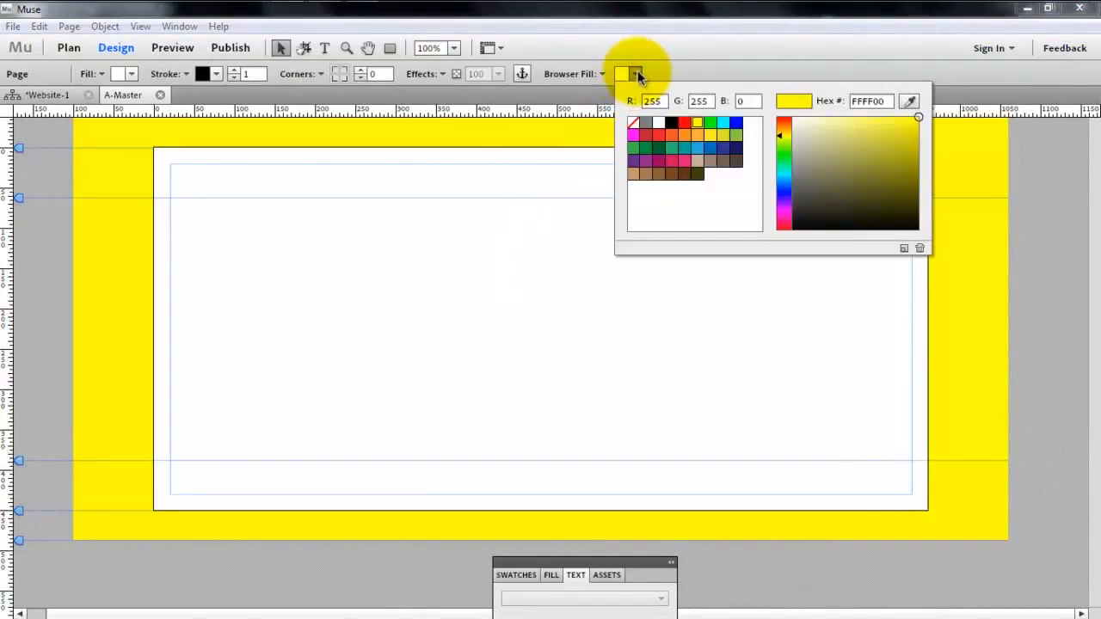
pyautogui.click(633, 126)
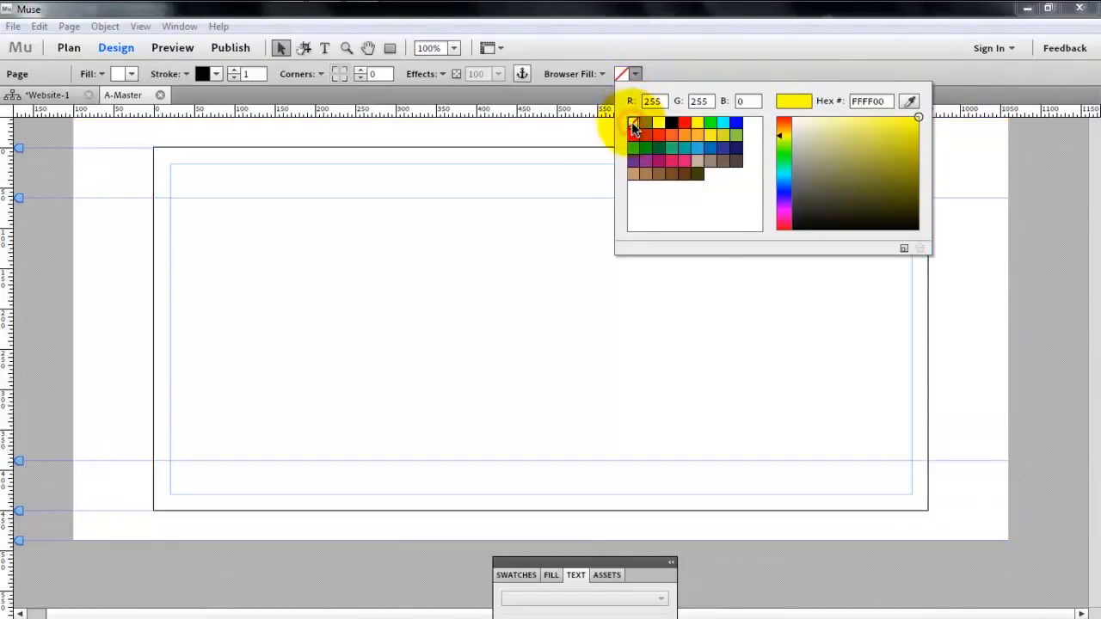
pyautogui.click(585, 74)
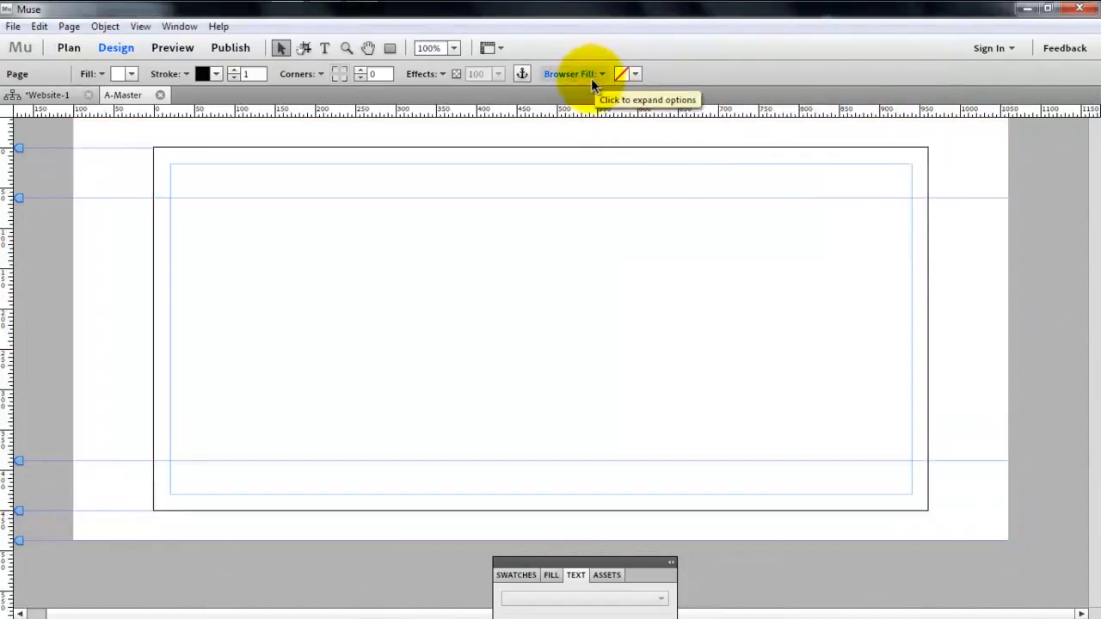
# - Start importing an image for the browser fill, and look for the website folder under Computer and on the Desktop
pyautogui.click(592, 75)
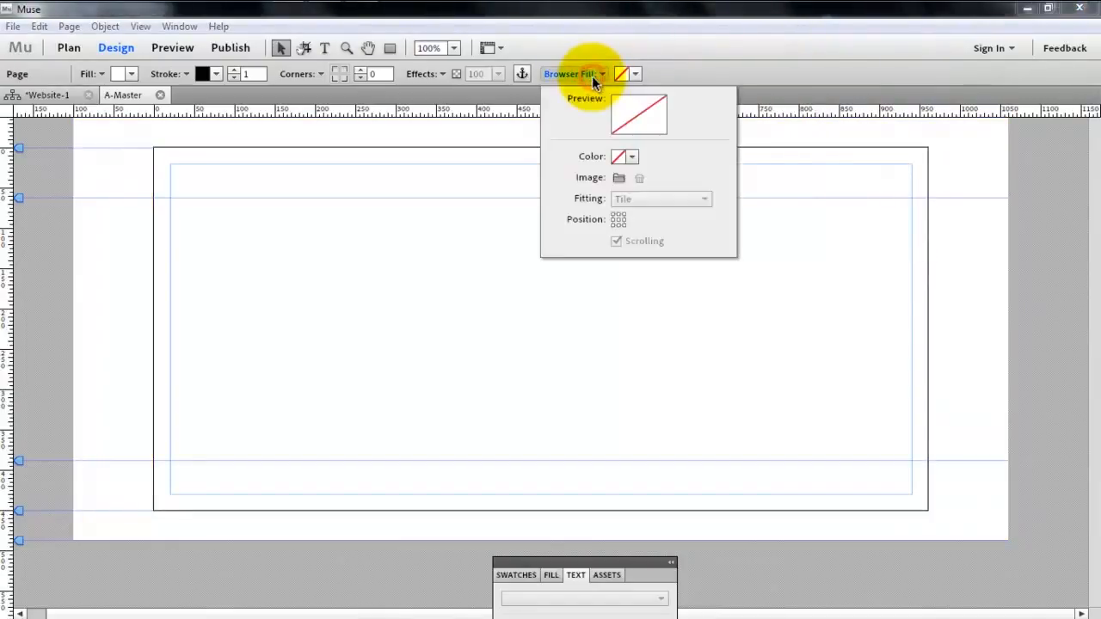
pyautogui.click(619, 177)
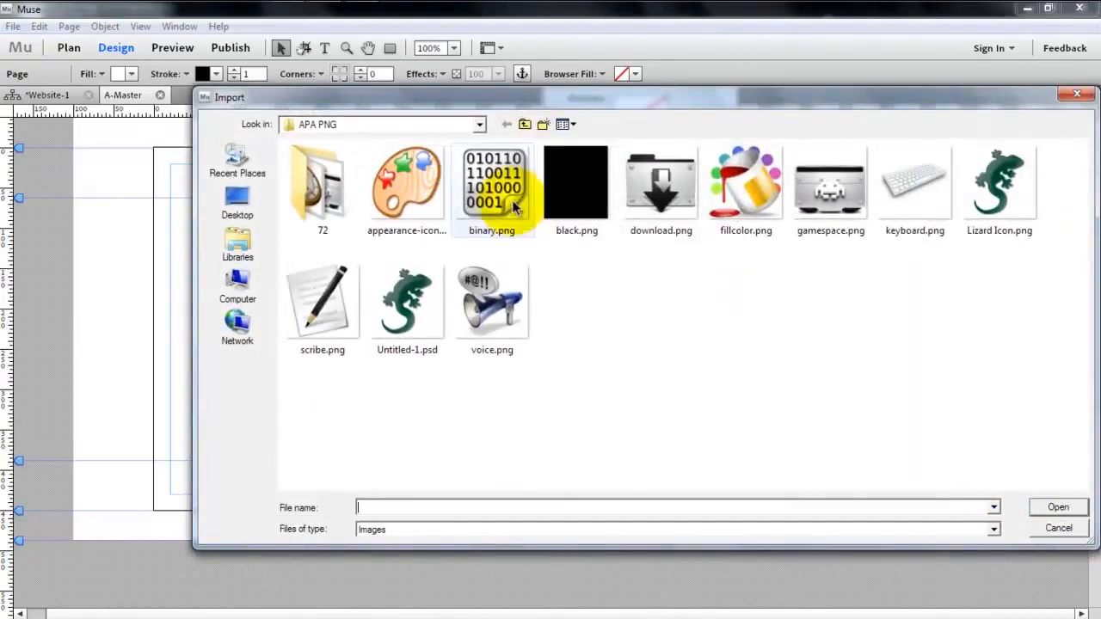
pyautogui.click(238, 283)
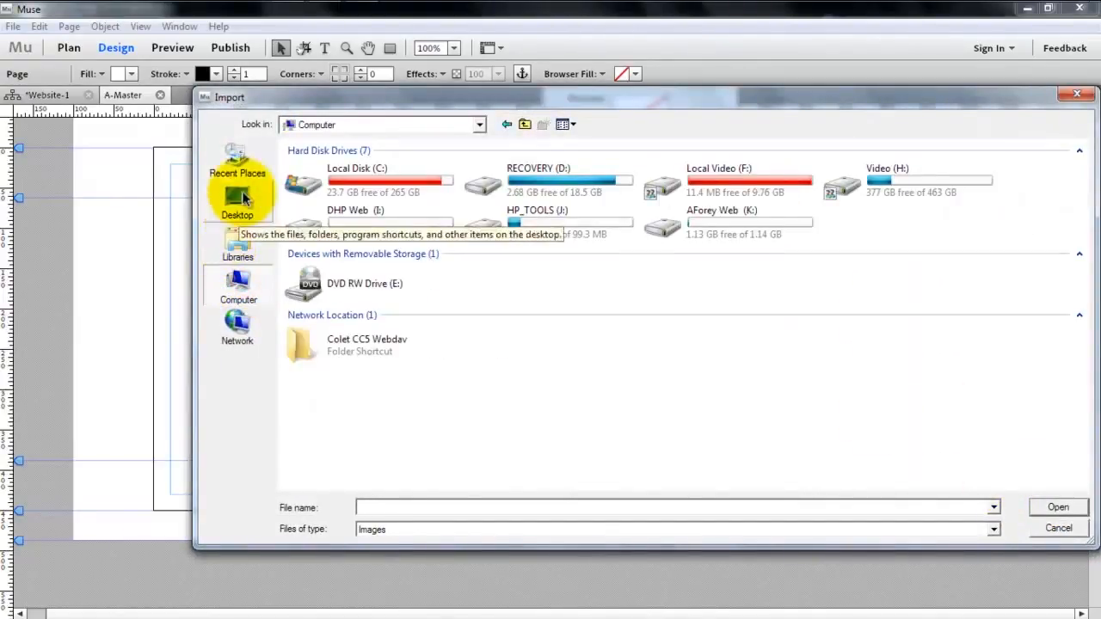
pyautogui.click(237, 203)
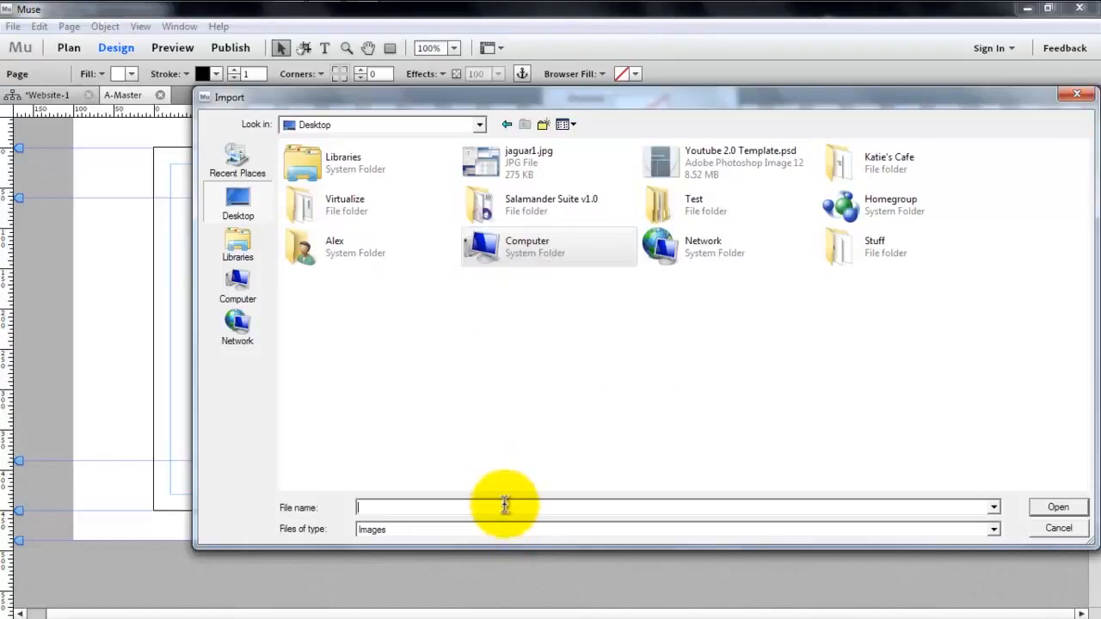
pyautogui.write('alex')
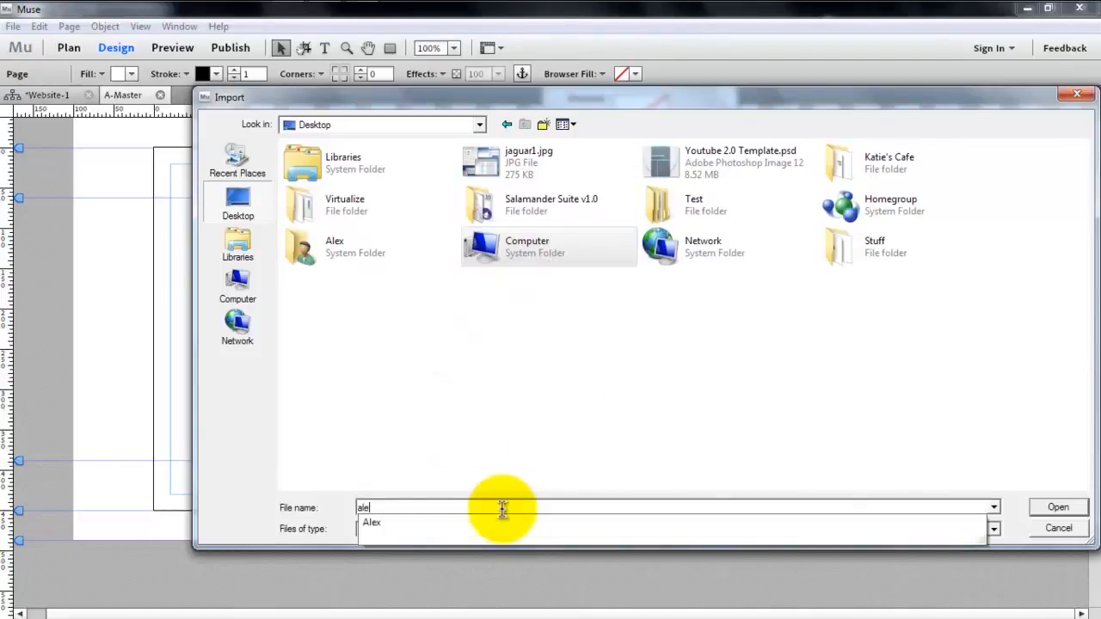
pyautogui.press('BackSpace')
pyautogui.press('BackSpace')
pyautogui.press('BackSpace')
pyautogui.press('BackSpace')
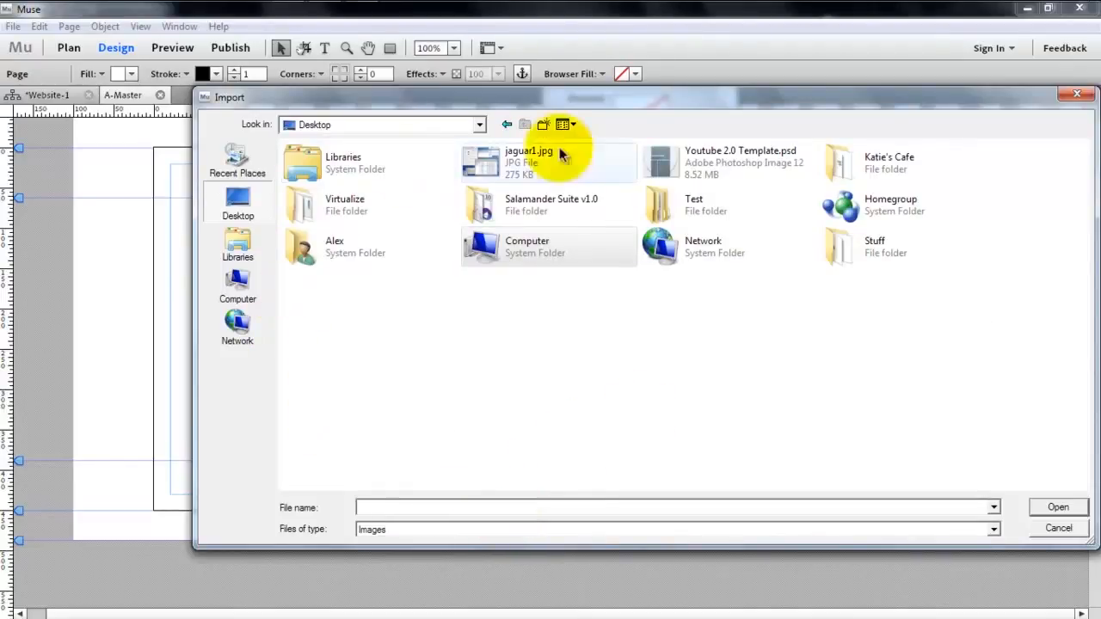
# - Switch to the browser, show the downloaded wallpaper21.jpg in its folder from the downloads list, and close the browser
pyautogui.click(68, 12)
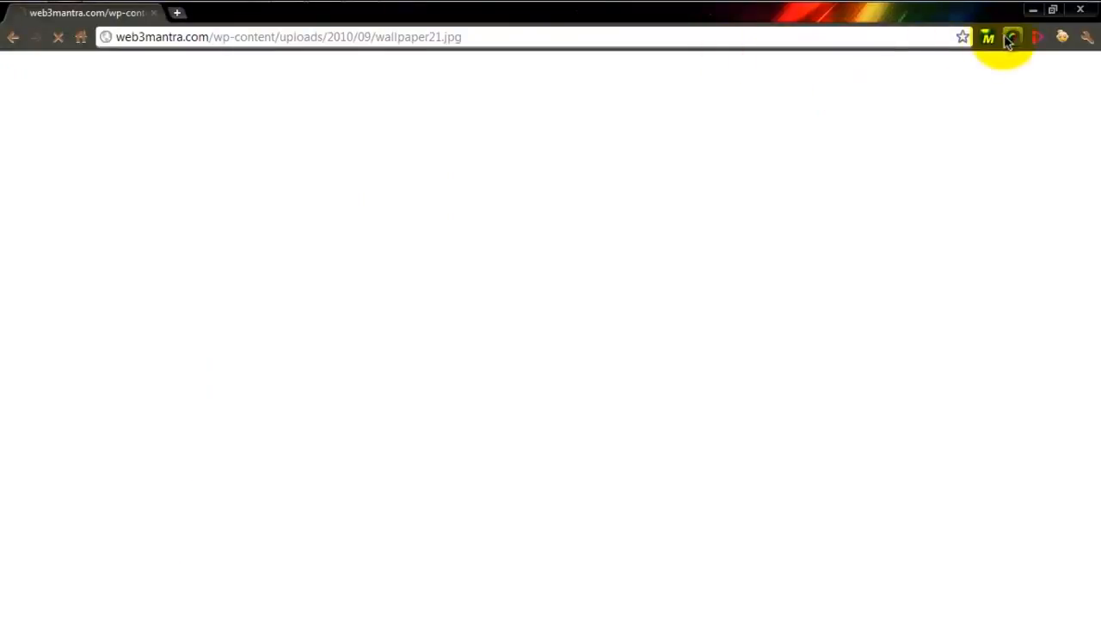
pyautogui.hotkey('ctrl', 'j')
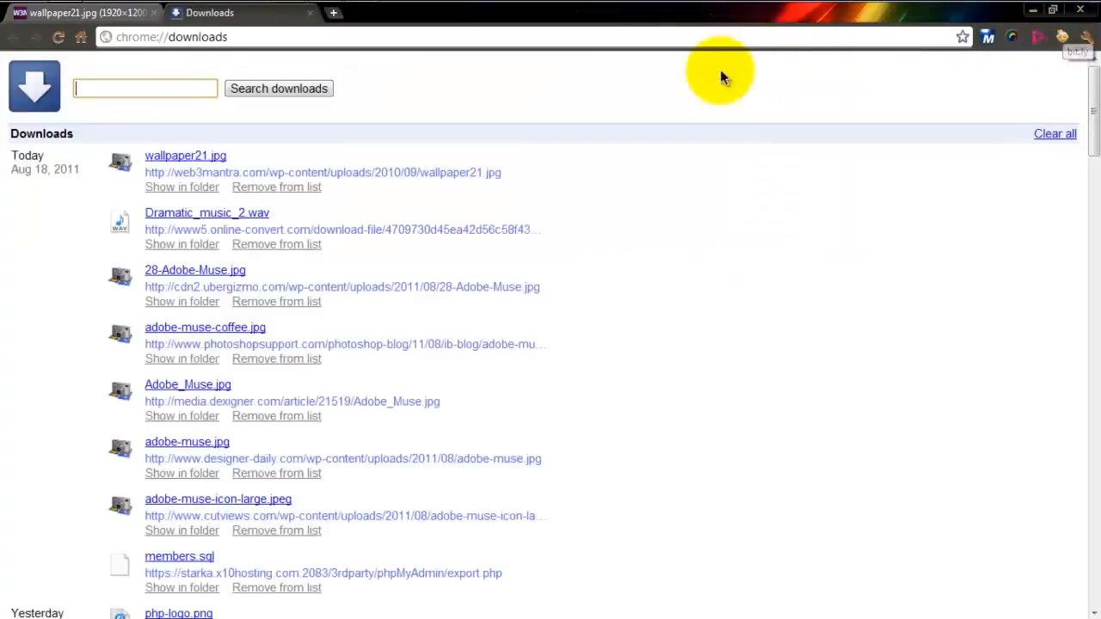
pyautogui.click(206, 197)
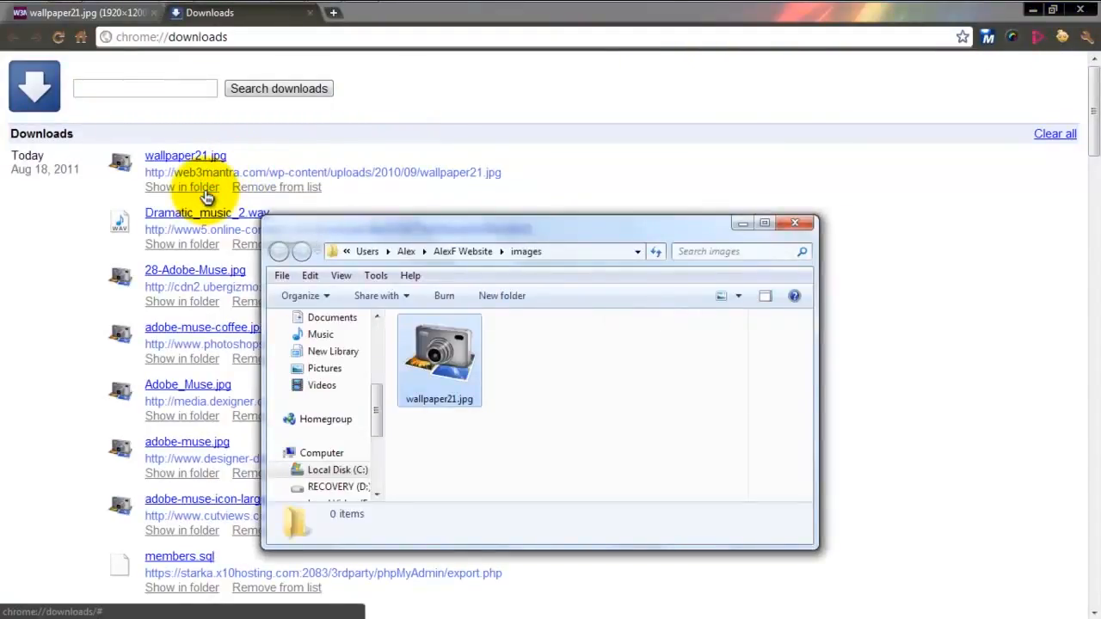
pyautogui.click(800, 219)
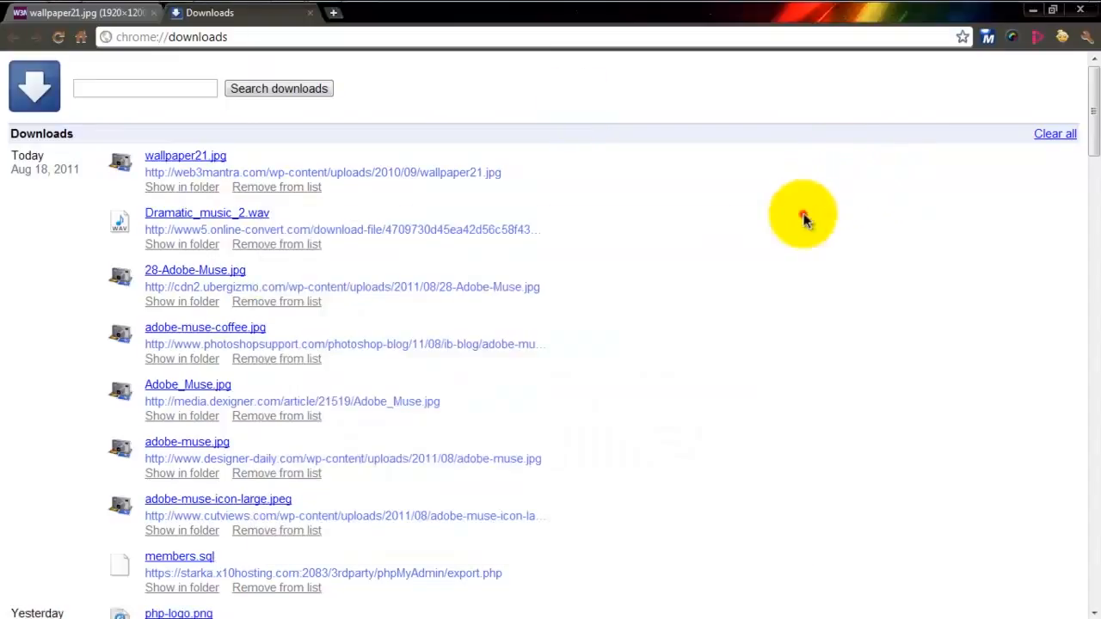
pyautogui.click(310, 12)
pyautogui.click(1088, 11)
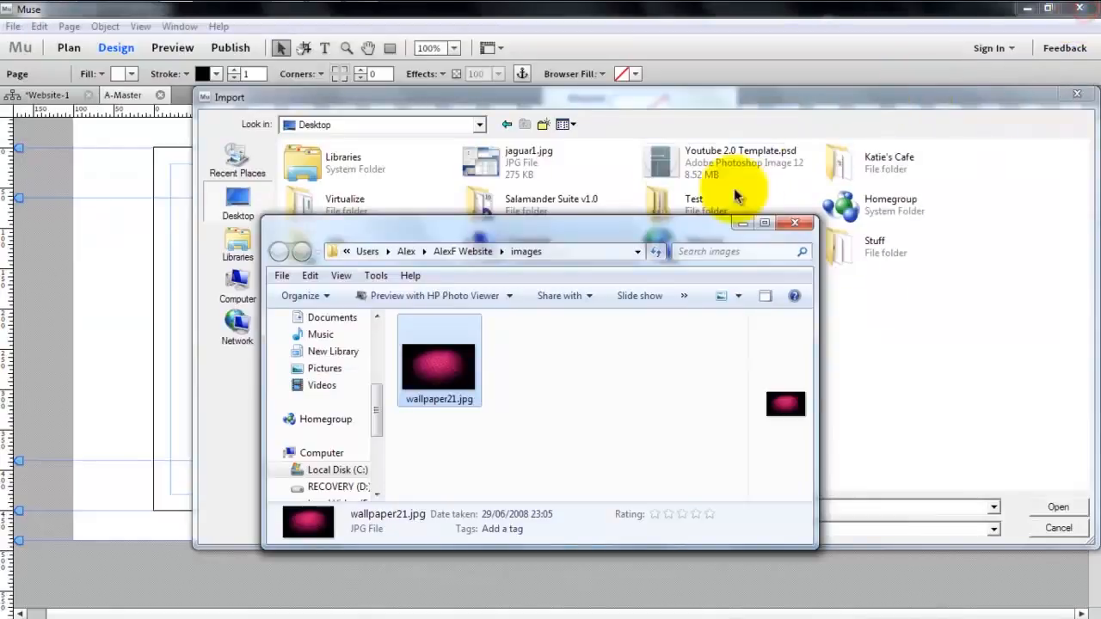
# - Move the website folder from the personal home folder into the Sites folder, and open it there
pyautogui.click(552, 362)
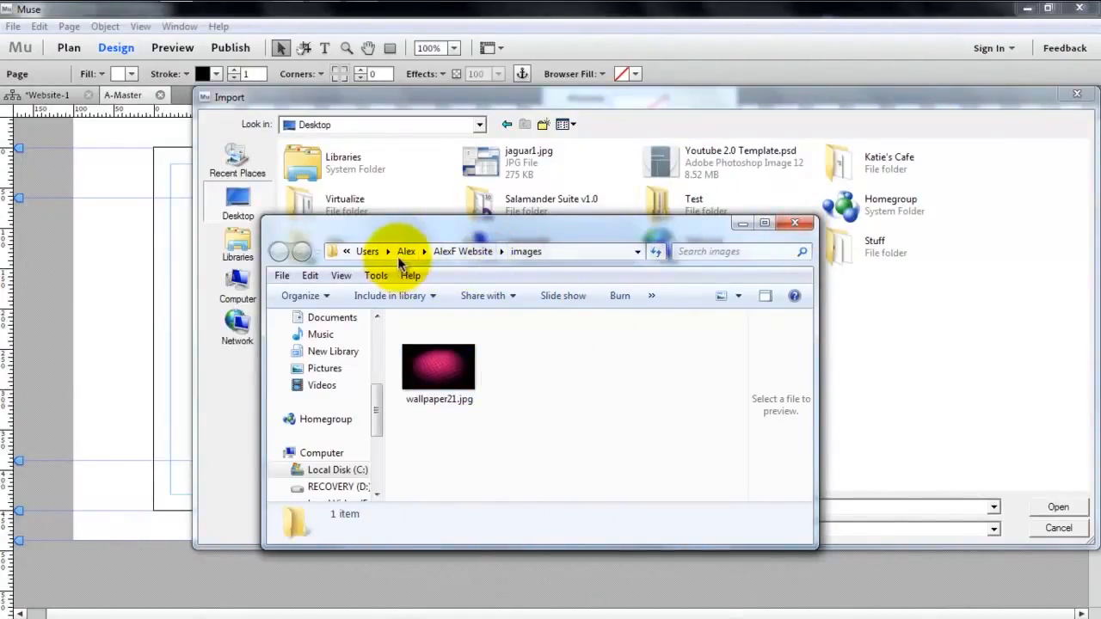
pyautogui.click(449, 251)
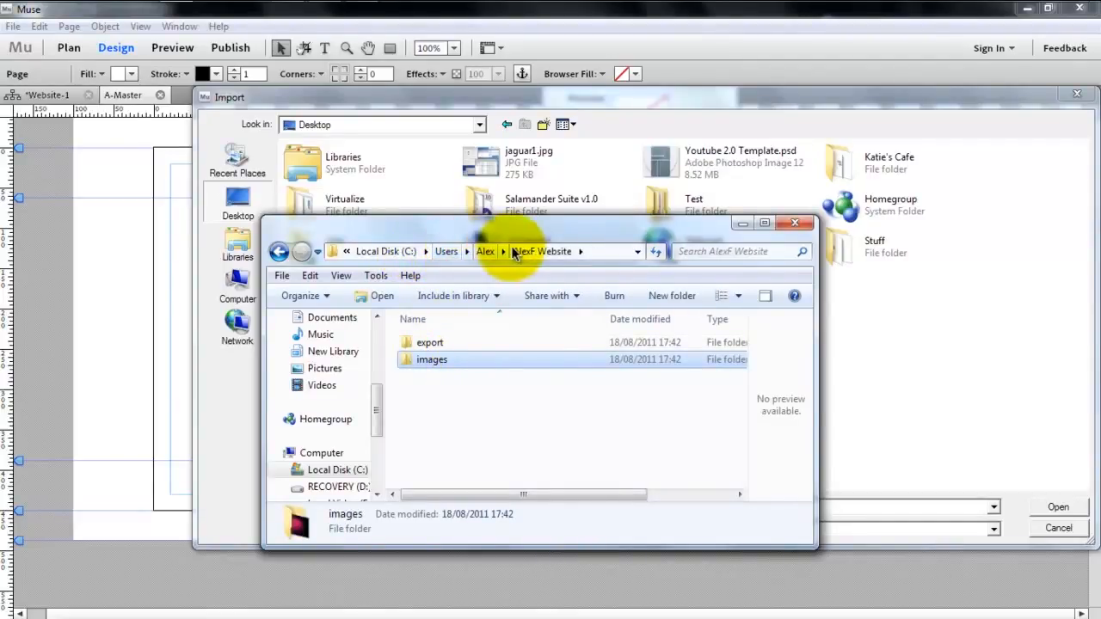
pyautogui.click(485, 251)
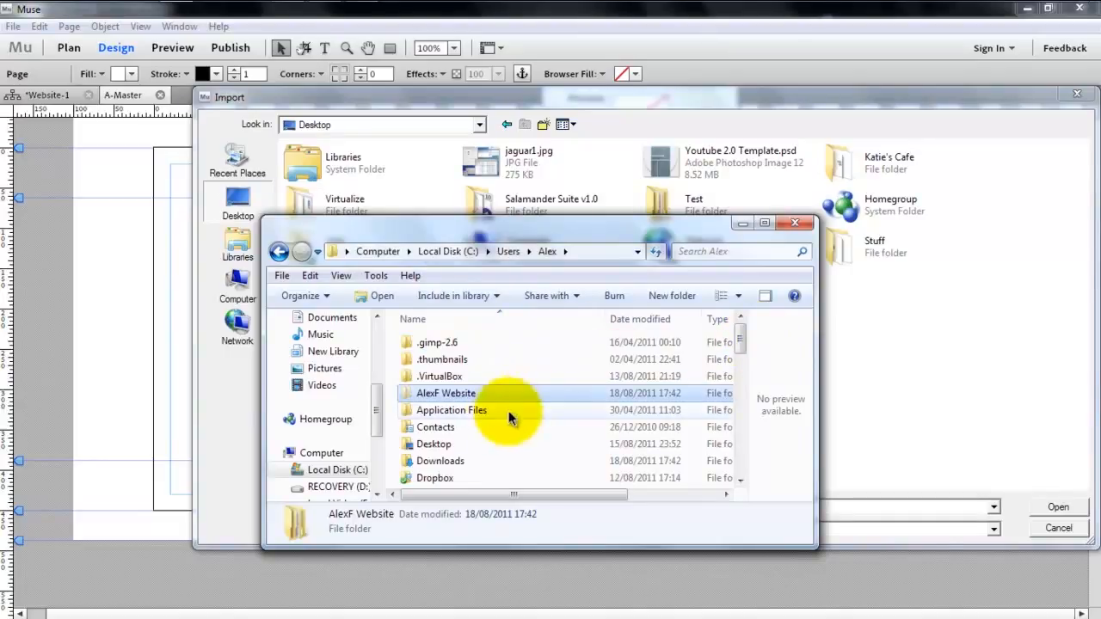
pyautogui.moveTo(374, 392); pyautogui.dragTo(374, 317)
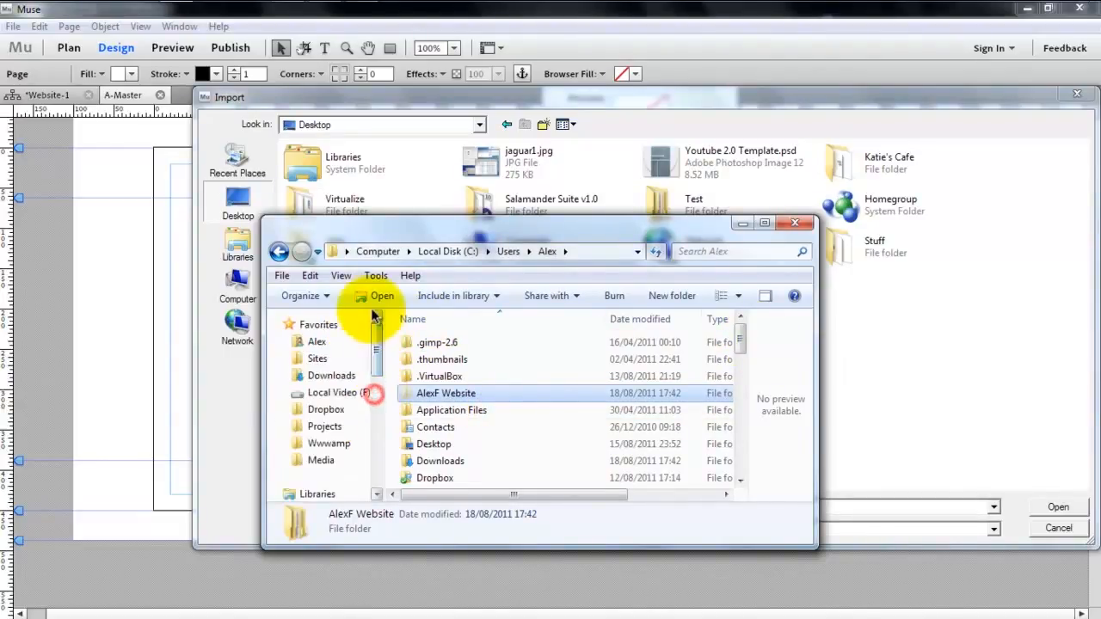
pyautogui.click(320, 359)
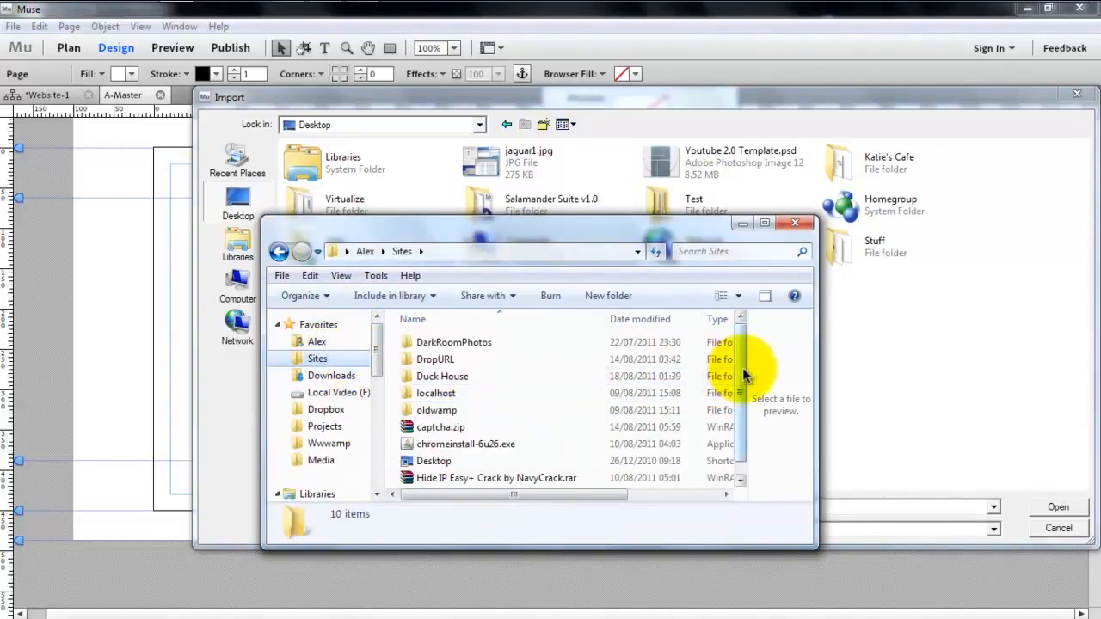
pyautogui.moveTo(741, 370); pyautogui.dragTo(742, 404)
pyautogui.hotkey('ctrl', 'v')
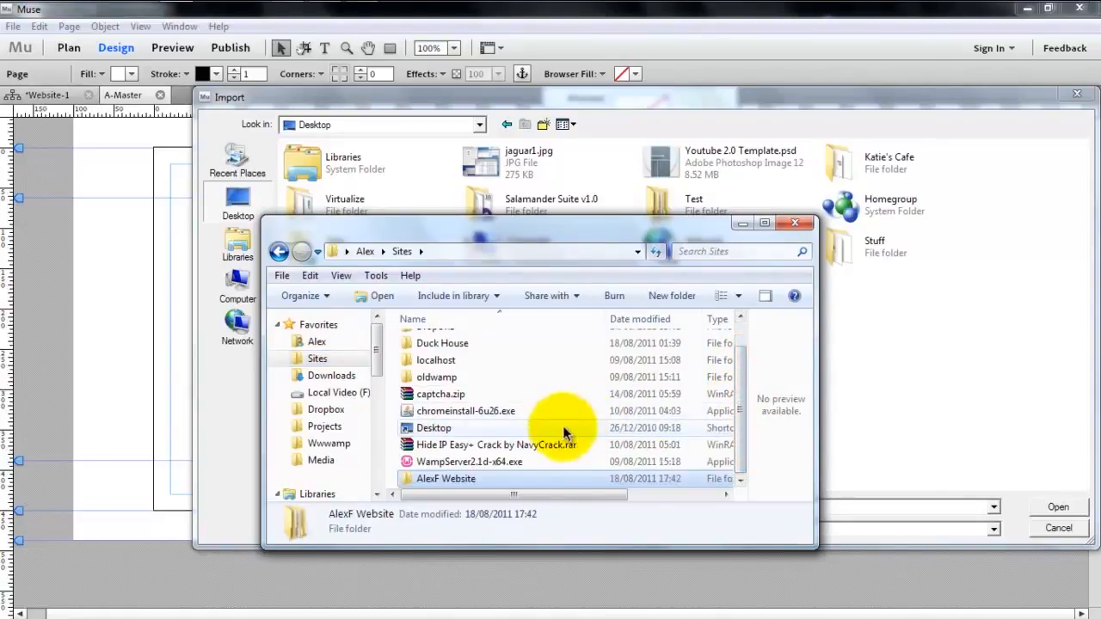
pyautogui.doubleClick(486, 479)
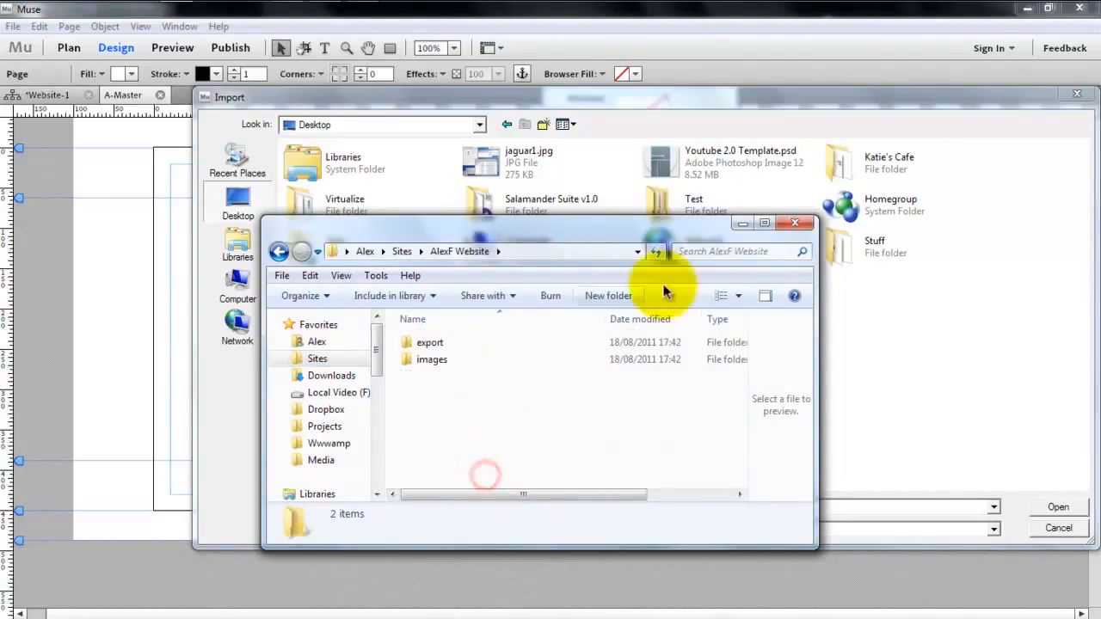
# - Return to the Muse image import and browse to the personal home folder
pyautogui.click(942, 290)
pyautogui.click(370, 126)
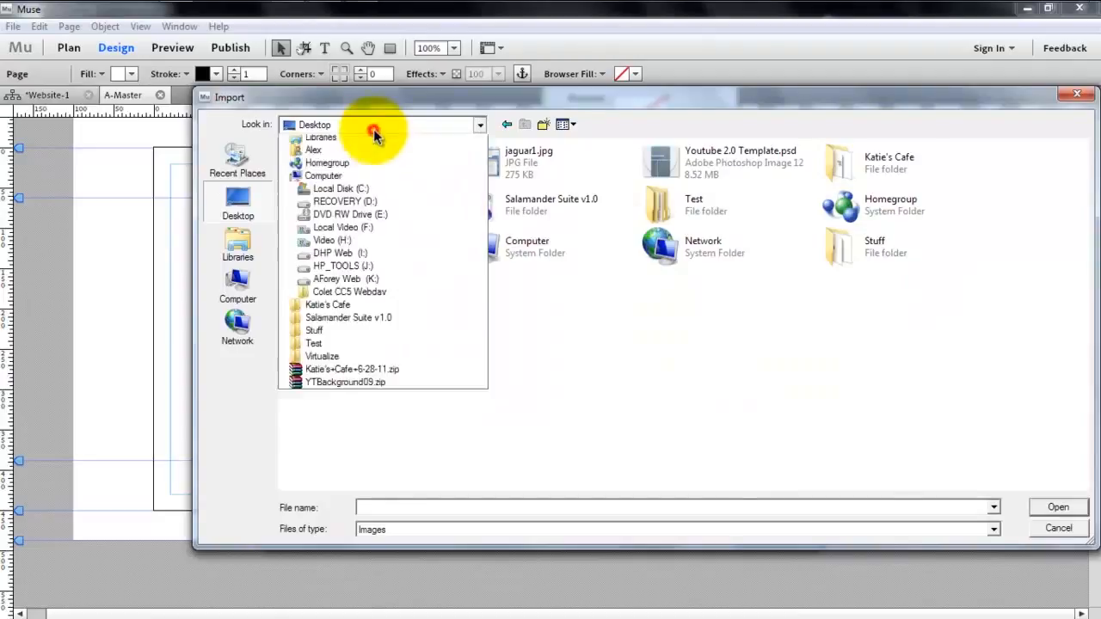
pyautogui.click(364, 179)
pyautogui.doubleClick(622, 207)
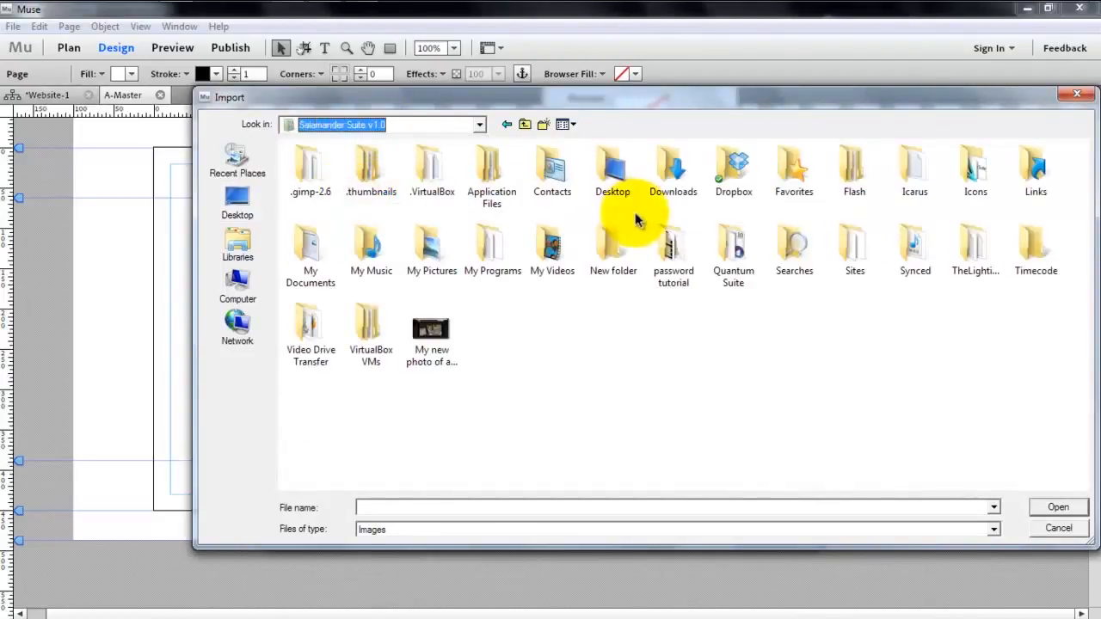
pyautogui.click(479, 125)
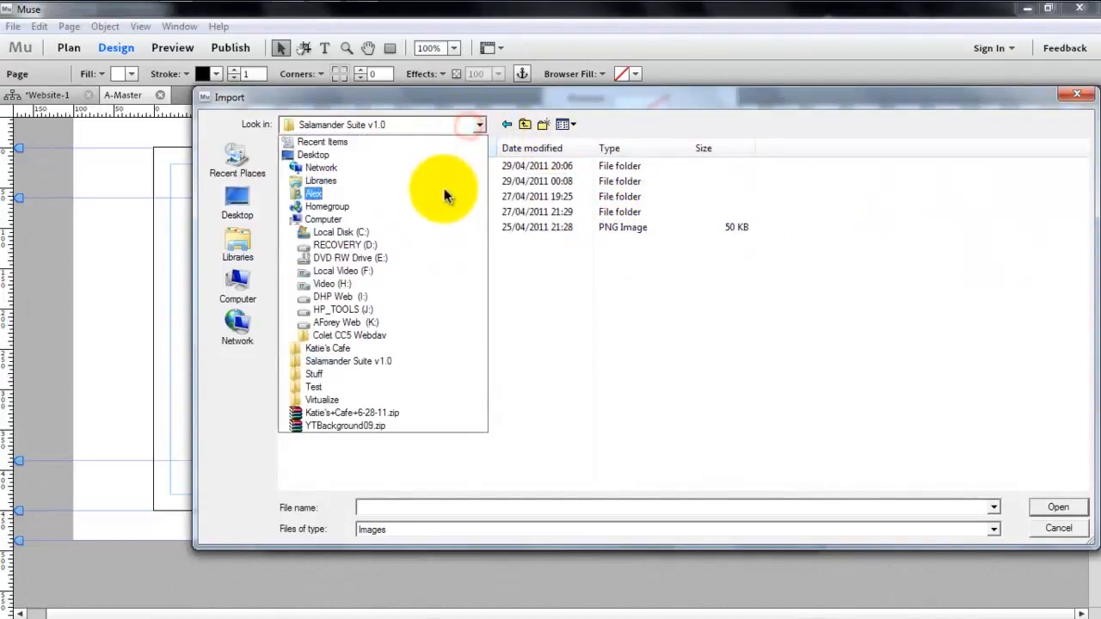
pyautogui.click(442, 191)
# - Import wallpaper21.jpg from the website's images folder in Sites as the browser fill image, and close the leftover folder window
pyautogui.press('s')
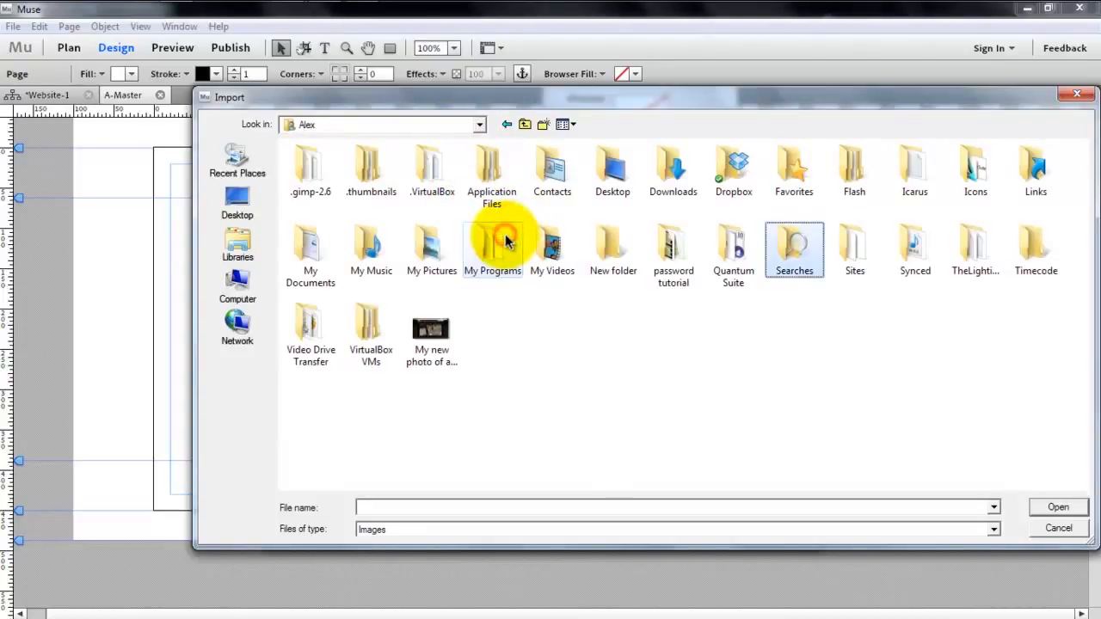
pyautogui.press('i')
pyautogui.press('Return')
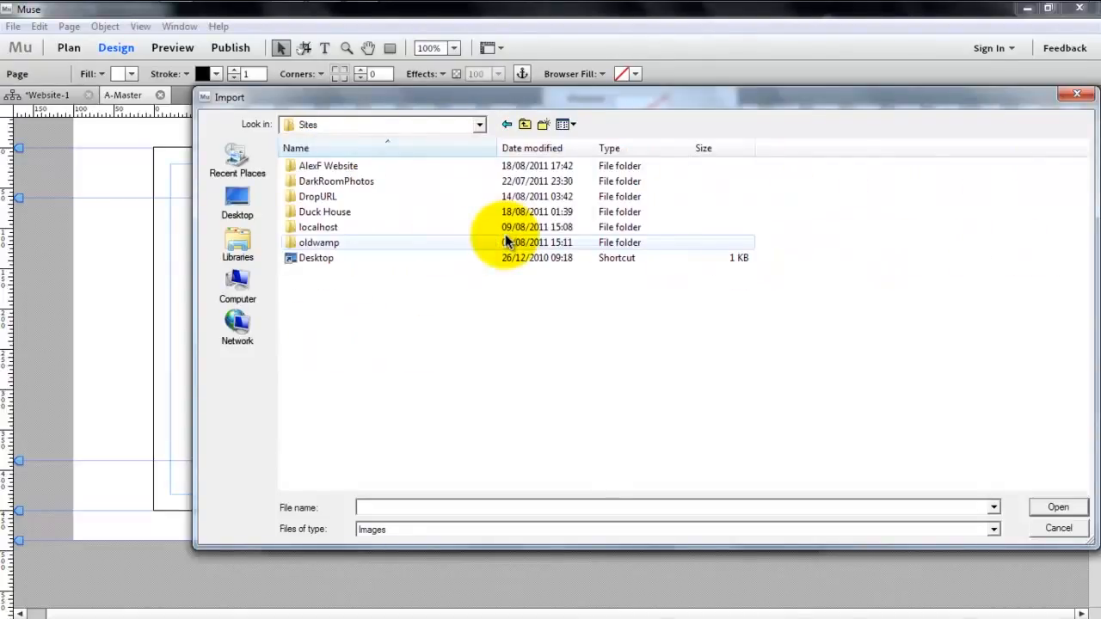
pyautogui.doubleClick(417, 167)
pyautogui.doubleClick(404, 181)
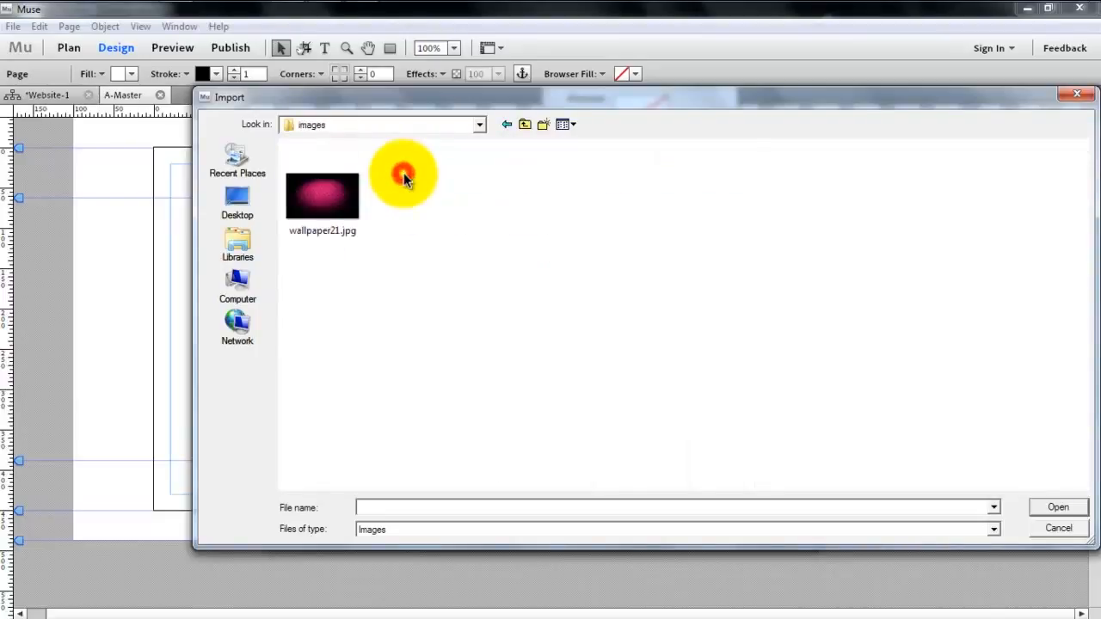
pyautogui.click(353, 196)
pyautogui.doubleClick(349, 200)
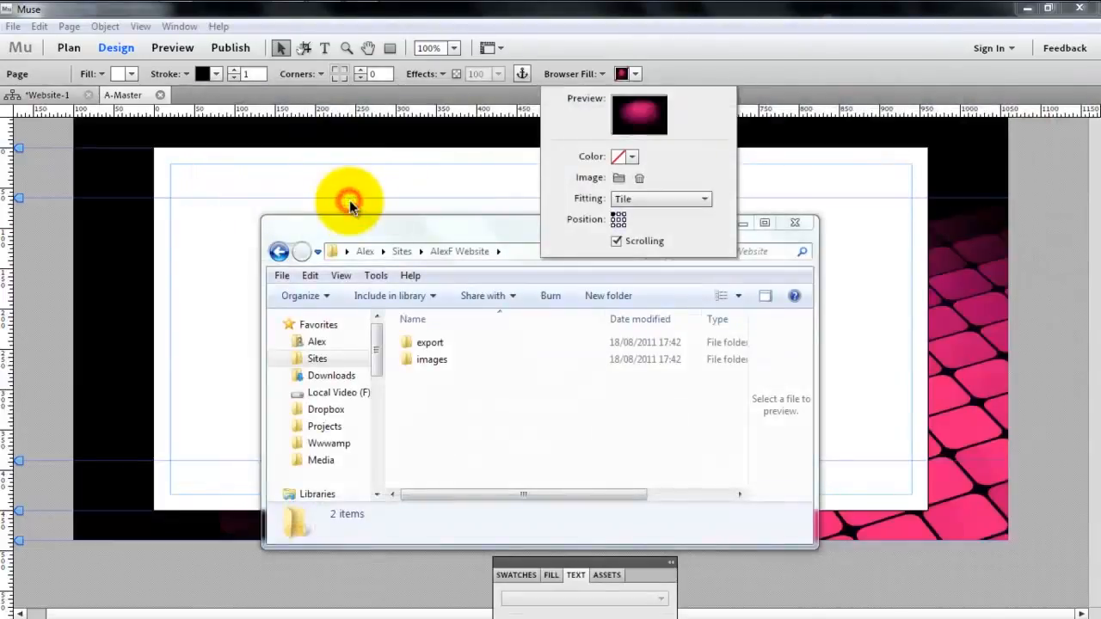
pyautogui.click(795, 224)
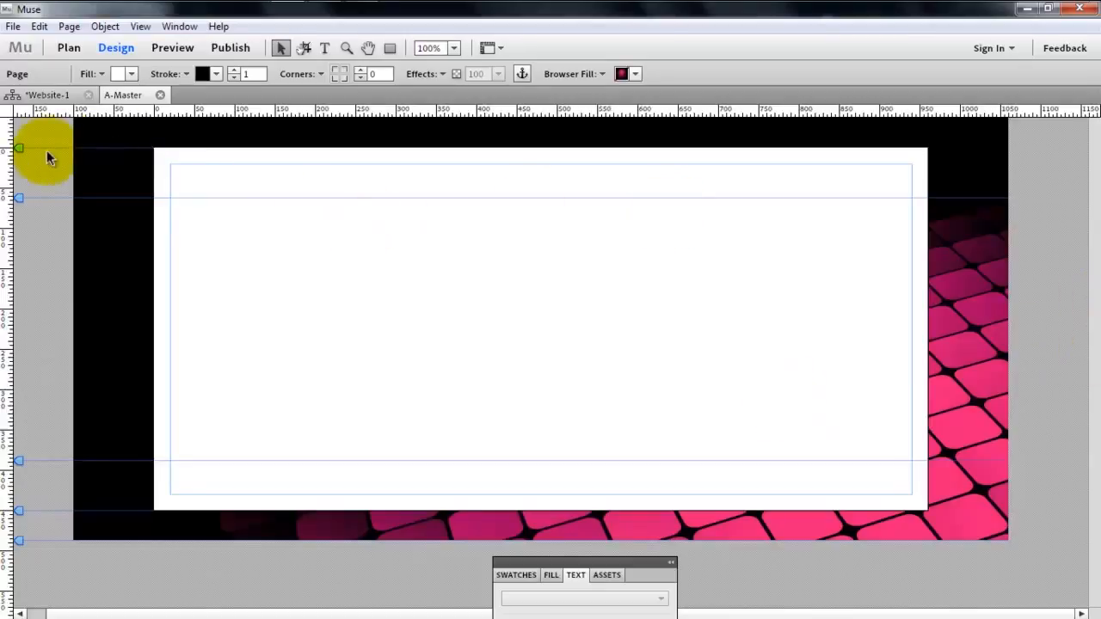
# - Lower the top-of-page guide on A-Master slightly to leave more browser background above the page
pyautogui.moveTo(22, 155); pyautogui.dragTo(22, 161)
pyautogui.hotkey('ctrl', 'z')
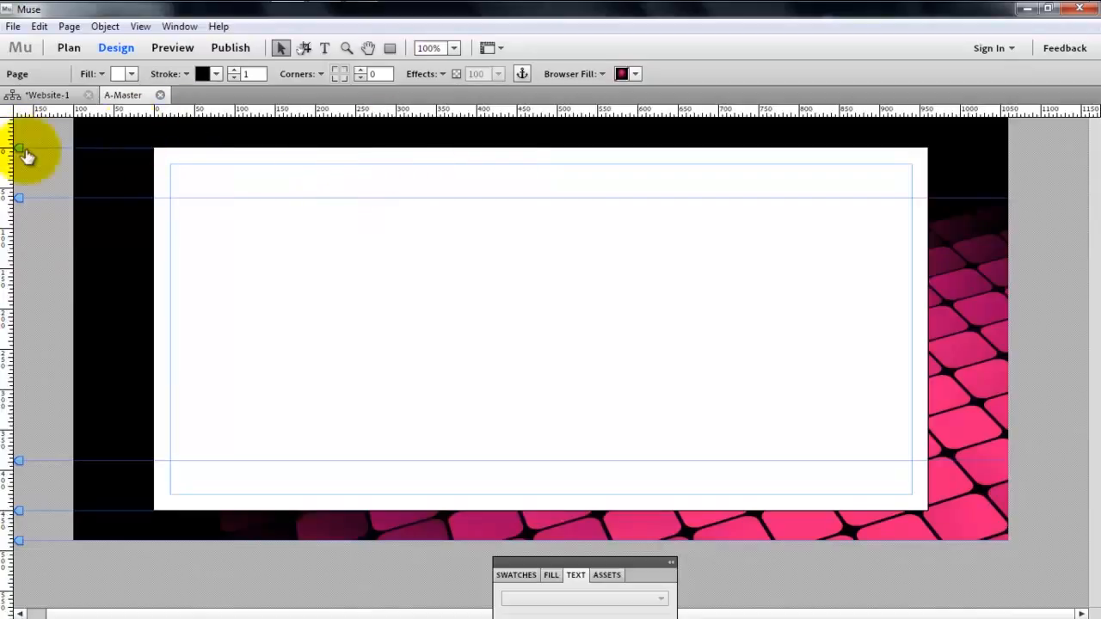
pyautogui.moveTo(22, 153); pyautogui.dragTo(25, 168)
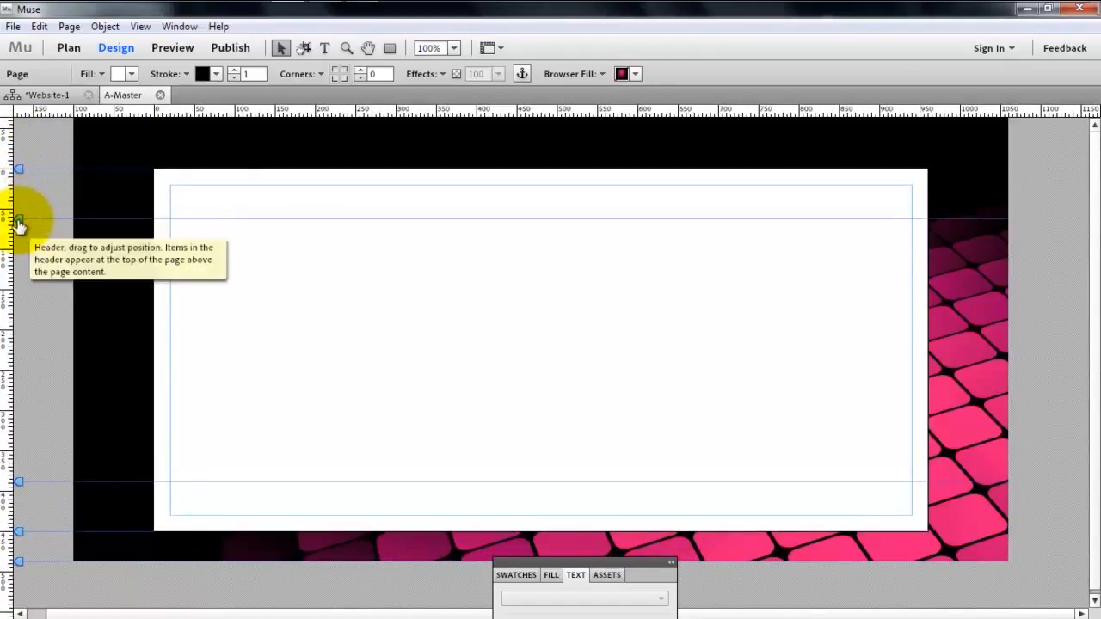
# - Lower the header guide on A-Master to about 189 px below the top of the page to enlarge the header area
pyautogui.moveTo(19, 223); pyautogui.dragTo(19, 321)
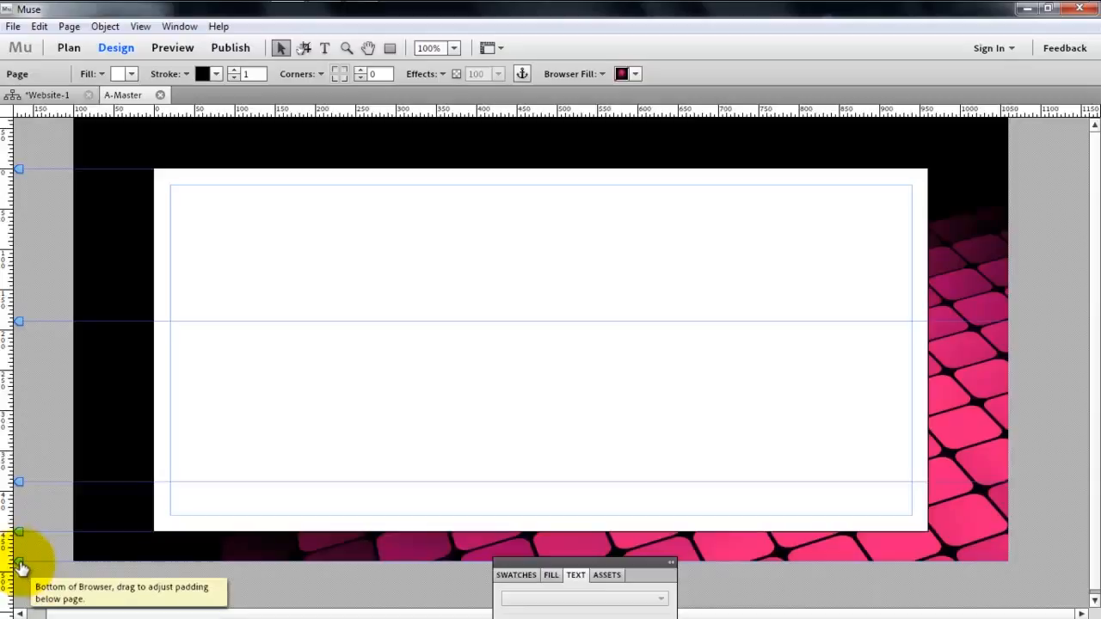
pyautogui.click(283, 332)
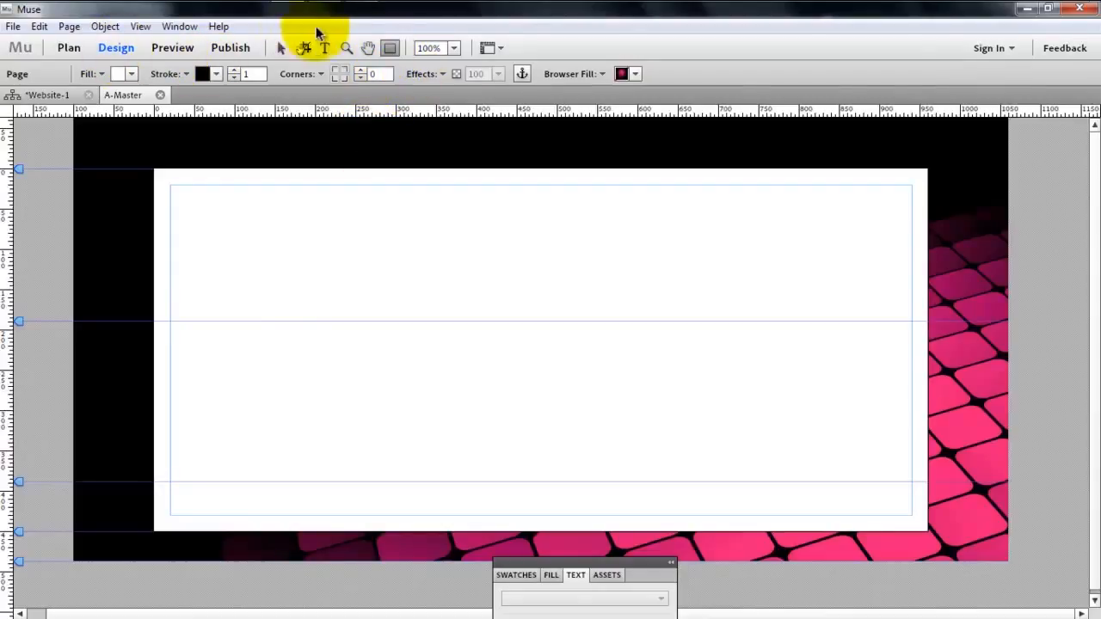
pyautogui.click(401, 337)
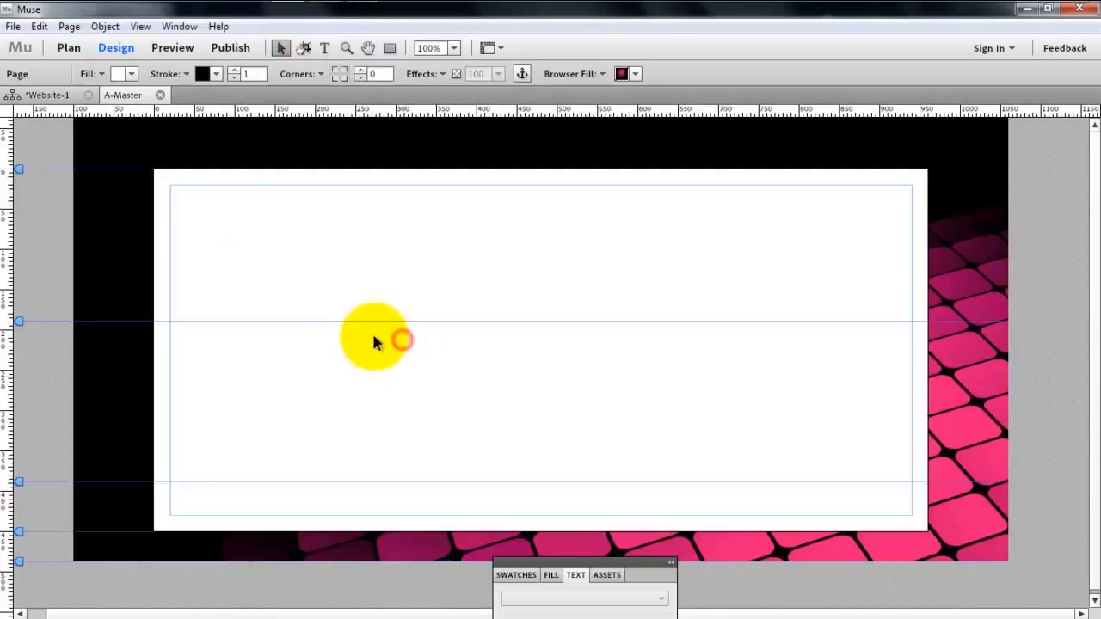
pyautogui.click(332, 327)
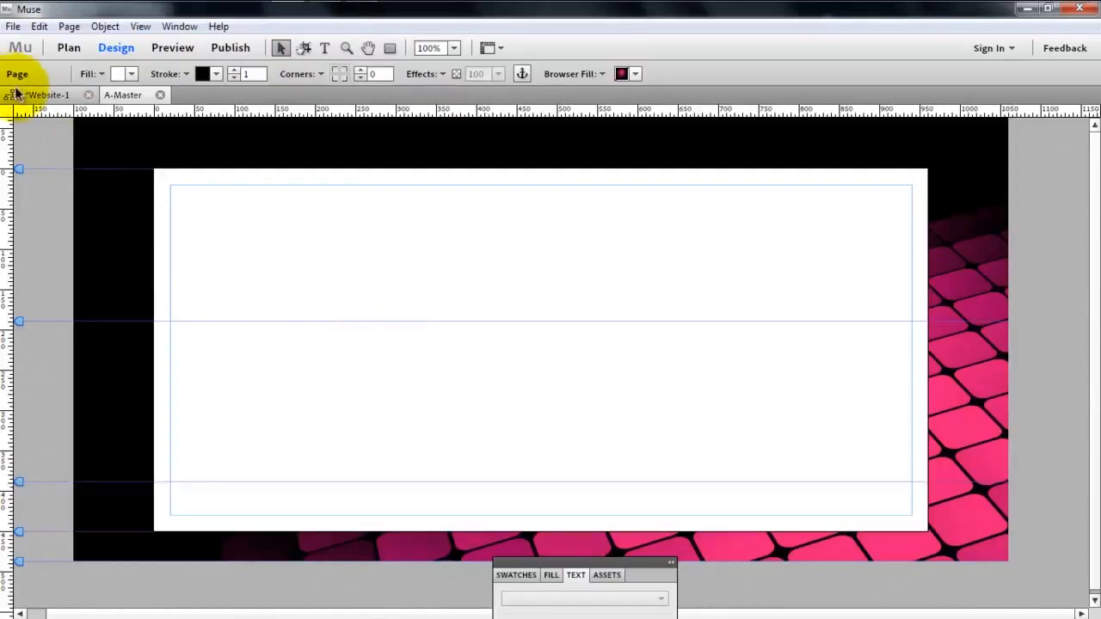
# - Give the page a 5 px stroke in white (FFFFFF)
pyautogui.click(303, 372)
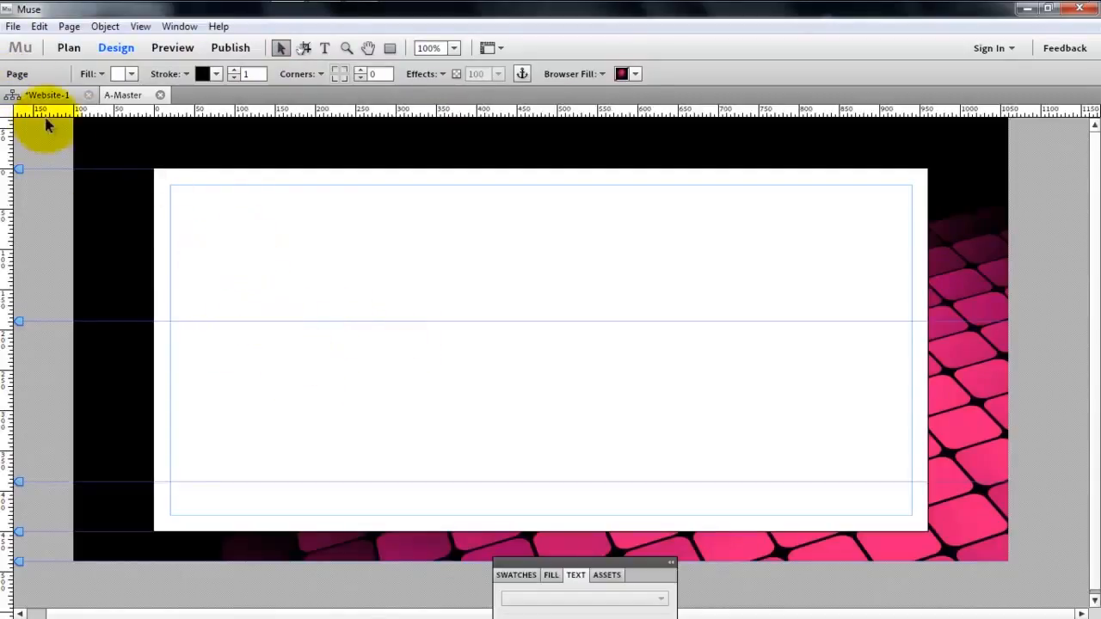
pyautogui.click(231, 71)
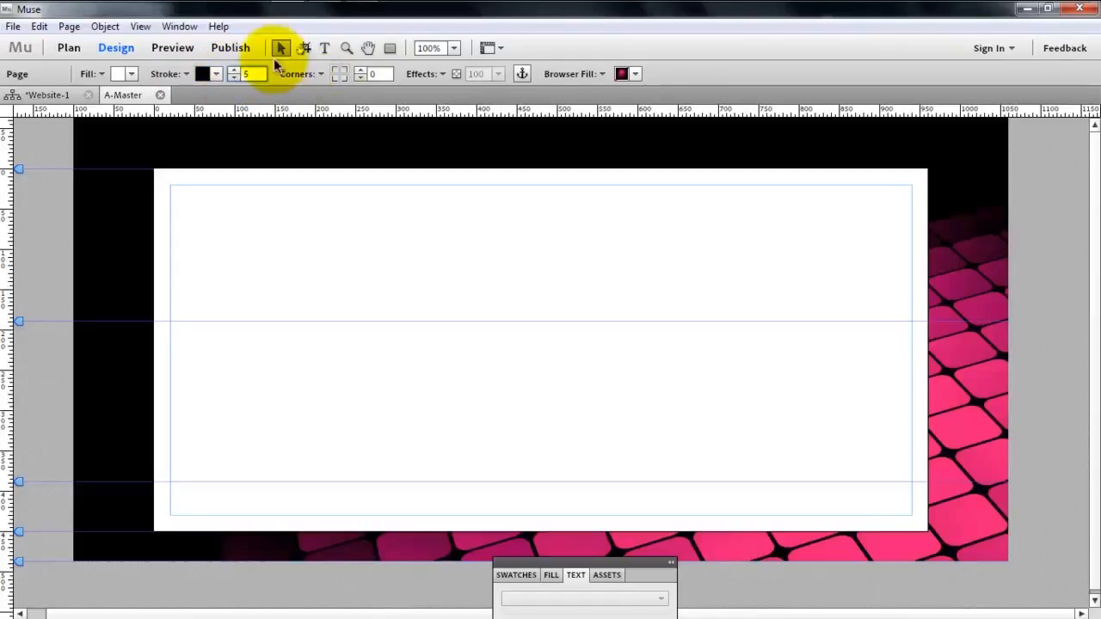
pyautogui.click(213, 74)
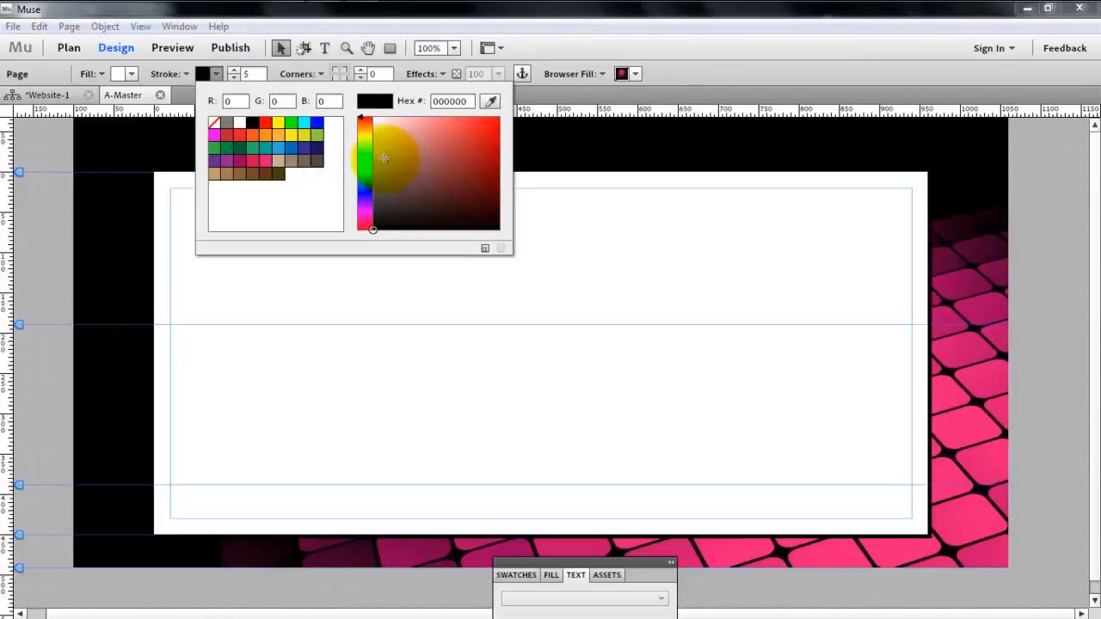
pyautogui.click(405, 199)
pyautogui.moveTo(365, 188); pyautogui.dragTo(383, 51)
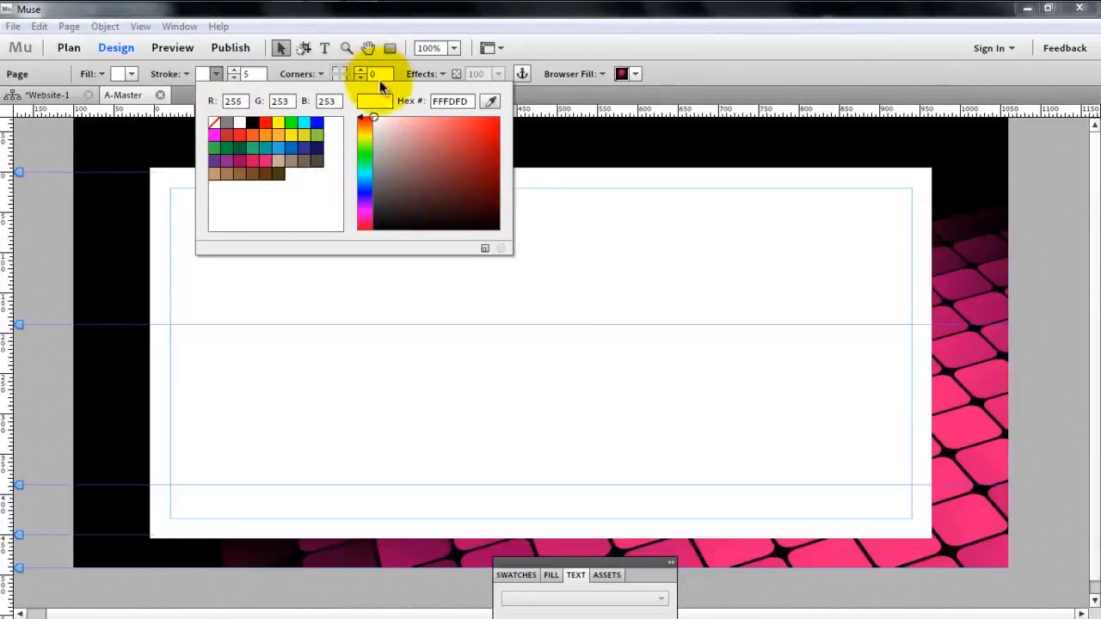
pyautogui.moveTo(408, 147)
pyautogui.mouseDown()
pyautogui.moveTo(332, 210)
pyautogui.moveTo(326, 39)
pyautogui.moveTo(369, 111)
pyautogui.moveTo(363, 128)
pyautogui.moveTo(356, 67)
pyautogui.mouseUp()
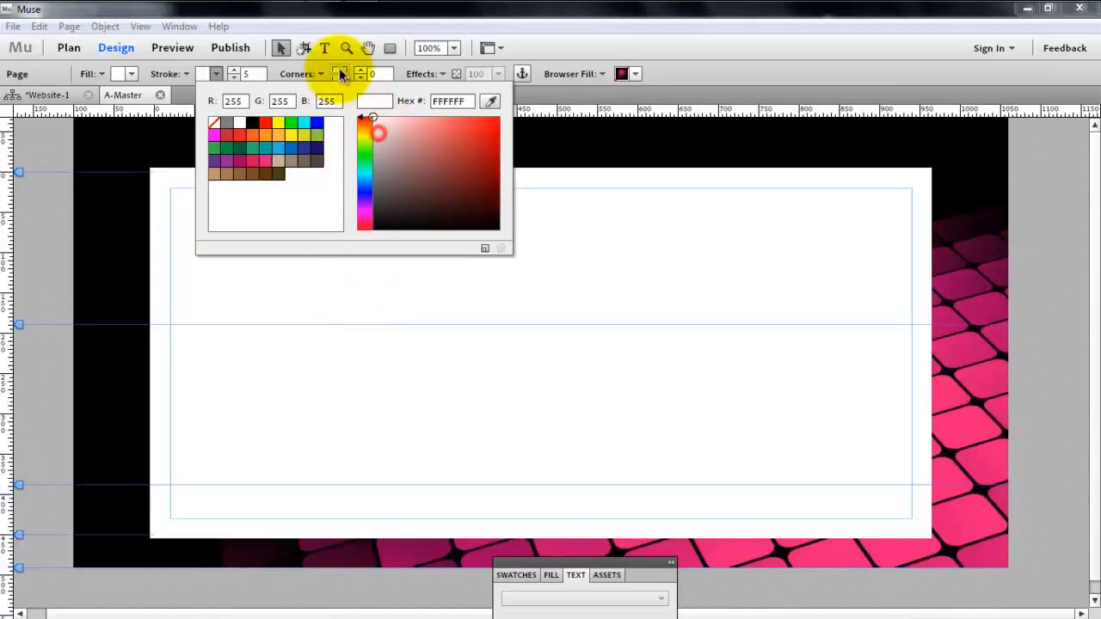
pyautogui.click(325, 273)
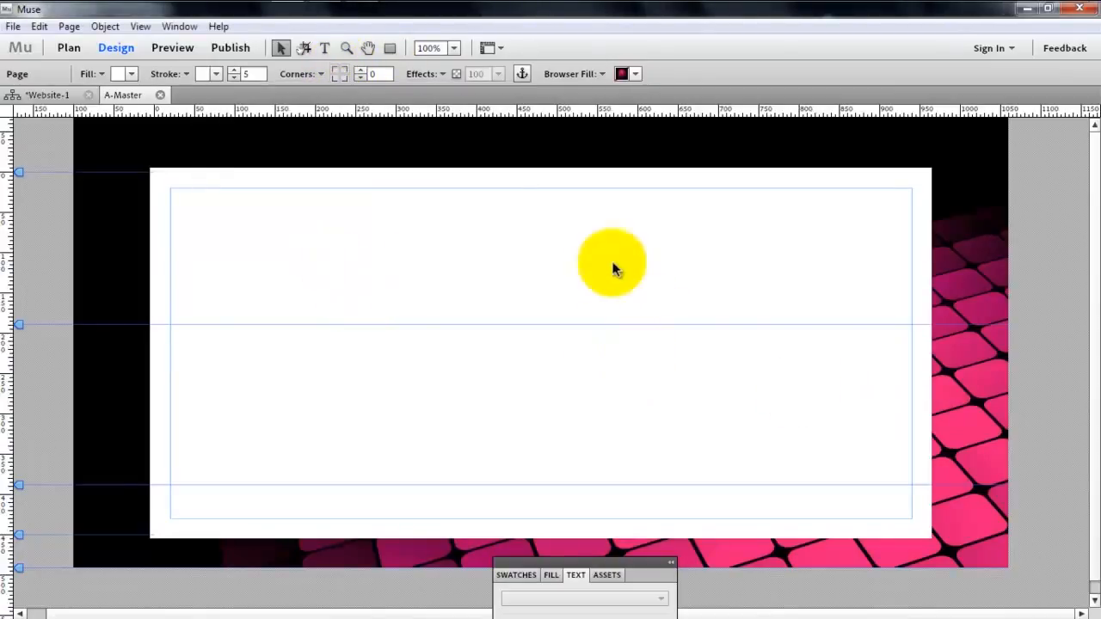
# - Try no fill and a mid grey for the page, and settle on a near-black grey fill
pyautogui.click(131, 74)
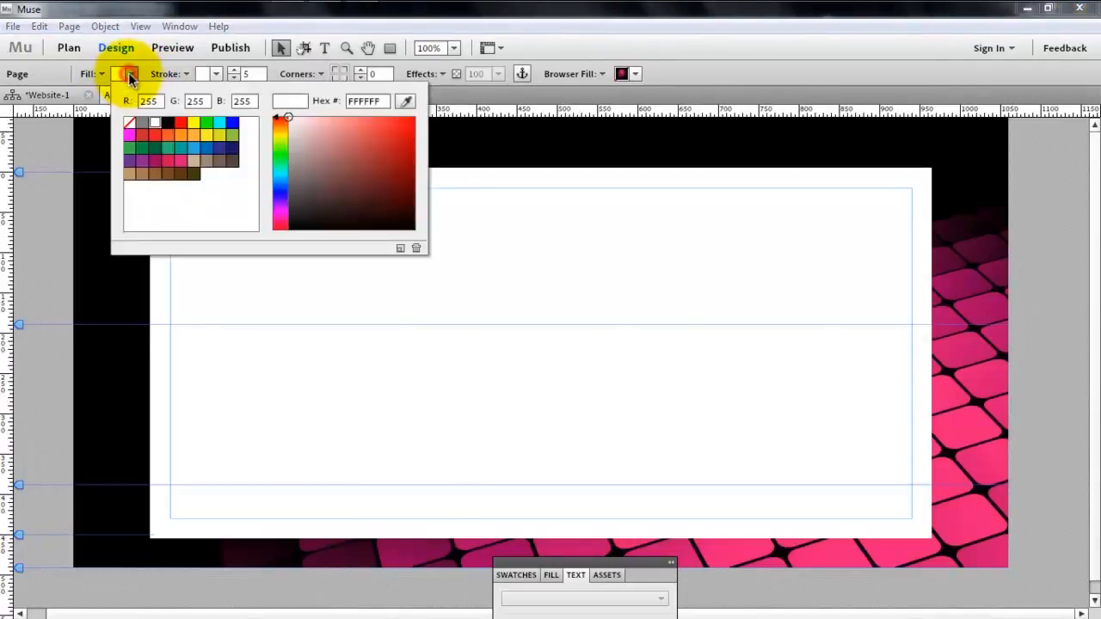
pyautogui.click(130, 124)
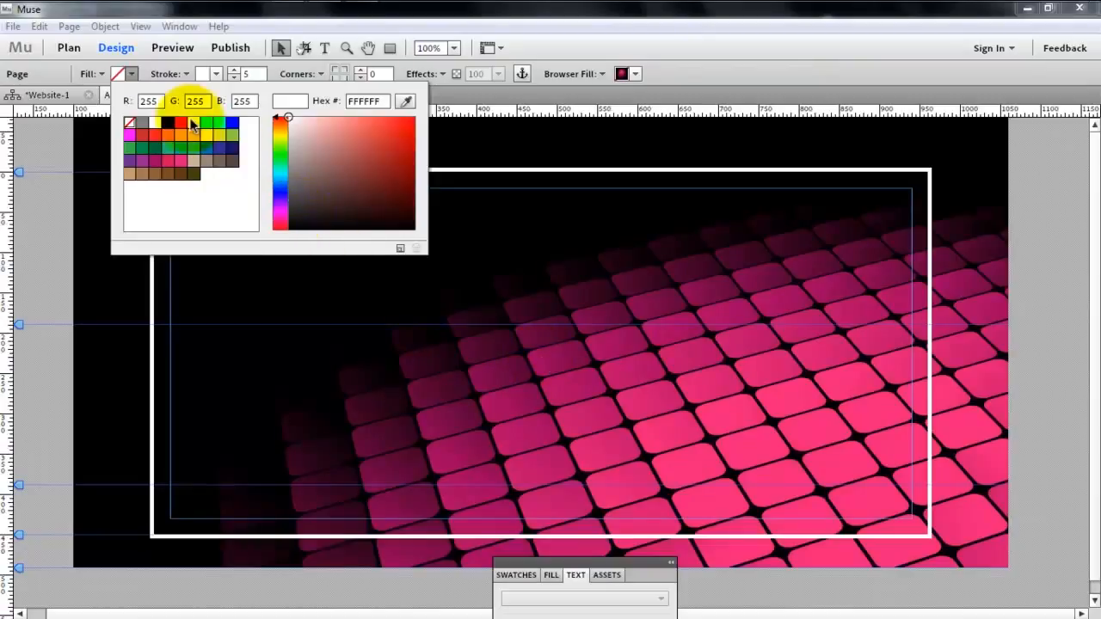
pyautogui.moveTo(299, 146); pyautogui.dragTo(260, 150)
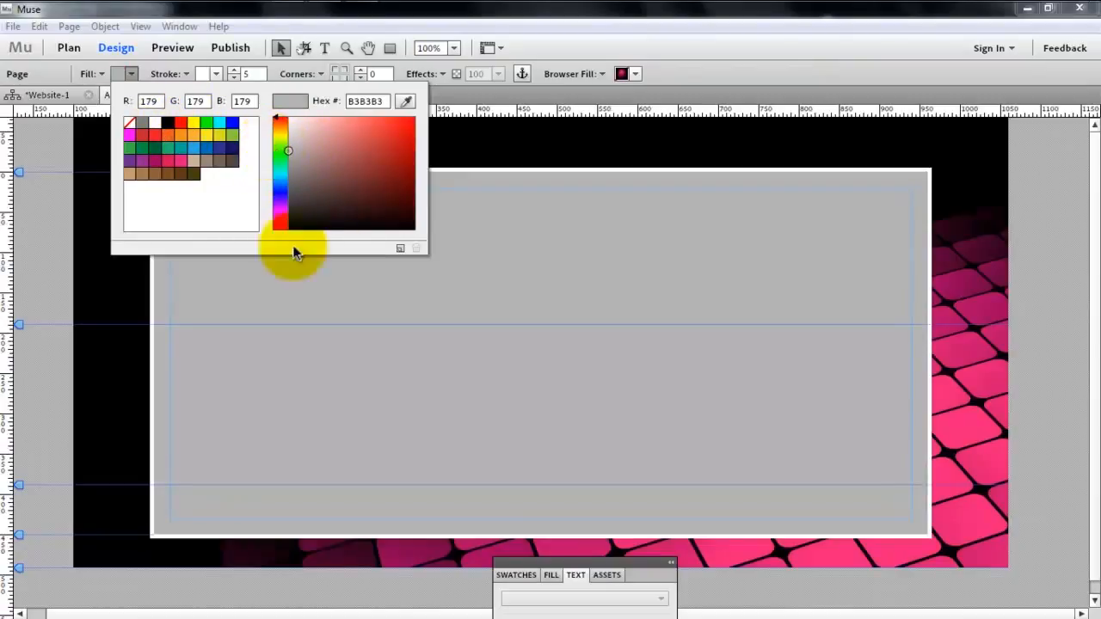
pyautogui.moveTo(303, 179); pyautogui.dragTo(281, 219)
pyautogui.click(336, 382)
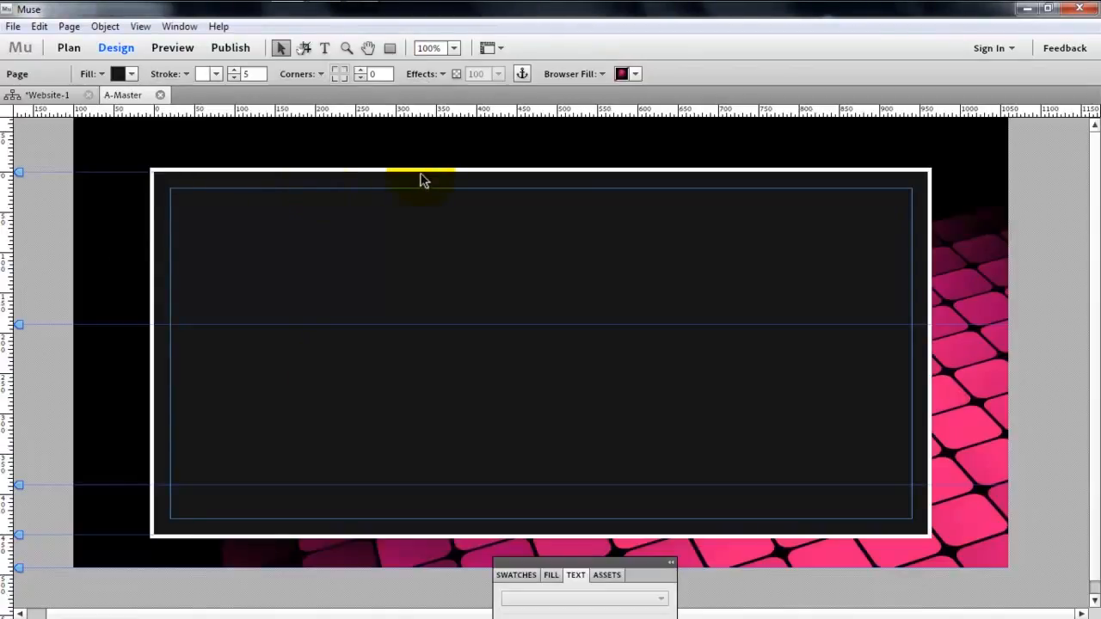
# - Draw a rectangle over the header area and fit it to the page width and header guide at 960 by 189 px
pyautogui.click(390, 49)
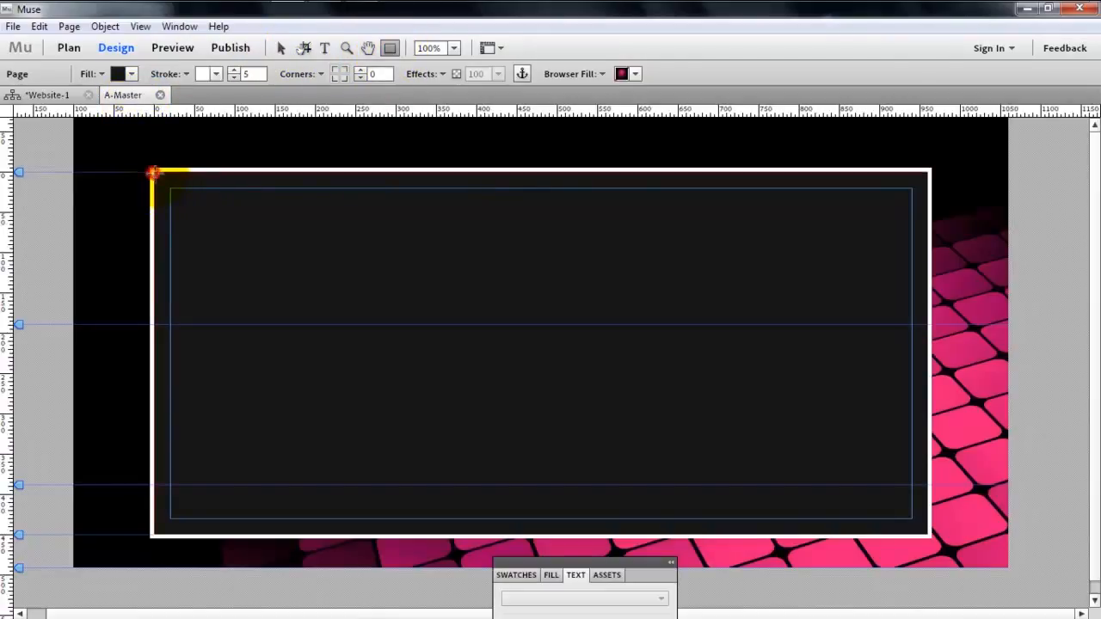
pyautogui.moveTo(152, 172); pyautogui.dragTo(924, 328)
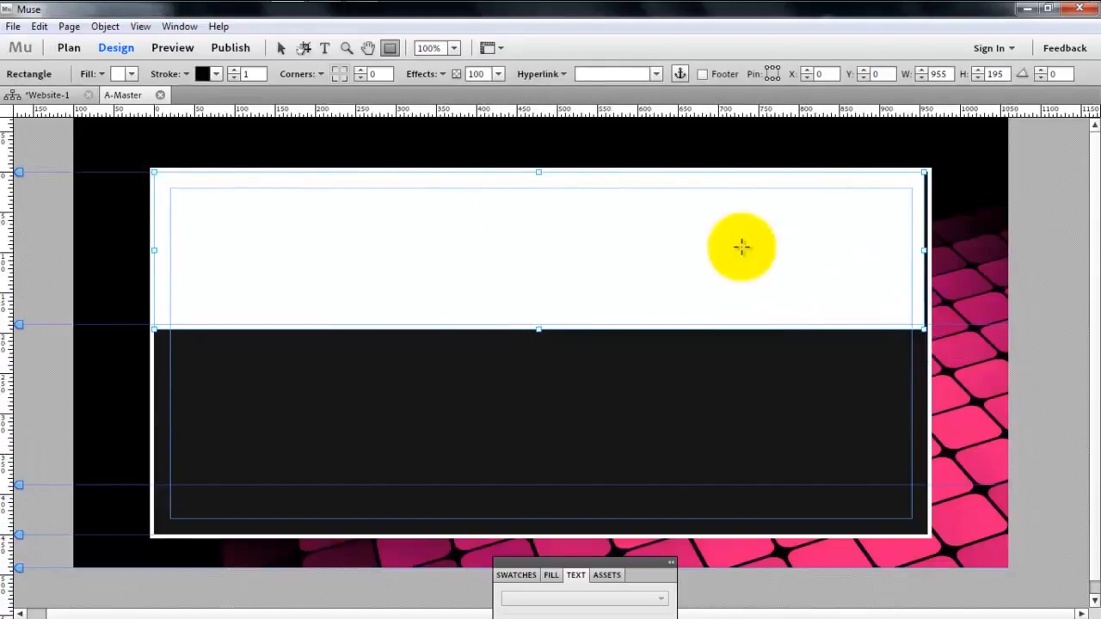
pyautogui.click(280, 49)
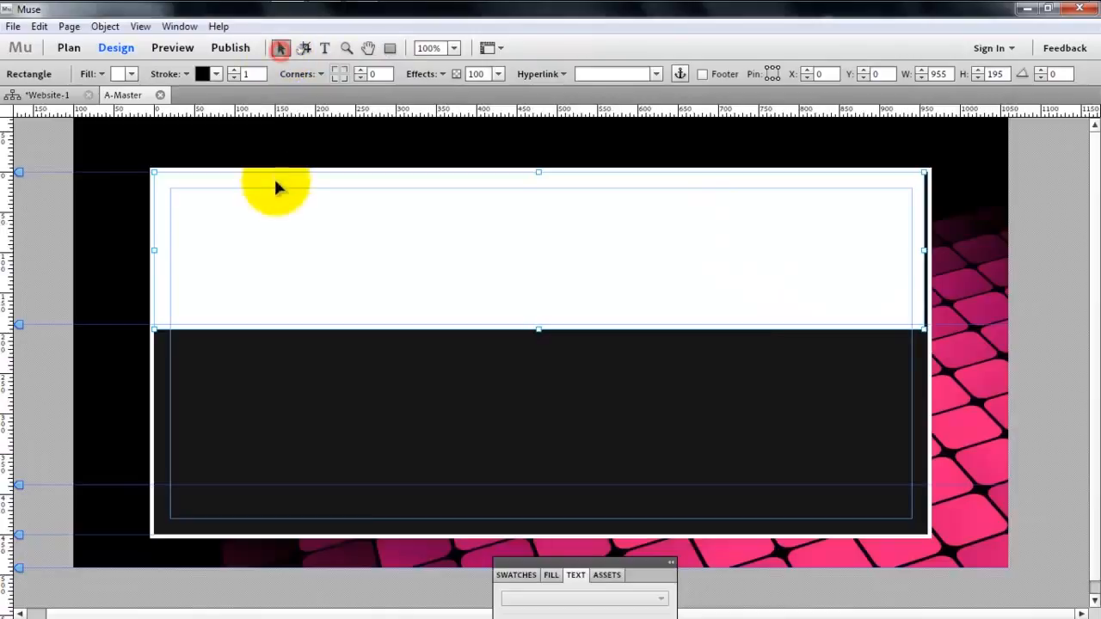
pyautogui.moveTo(280, 197)
pyautogui.mouseDown()
pyautogui.moveTo(290, 227)
pyautogui.moveTo(280, 200)
pyautogui.mouseUp()
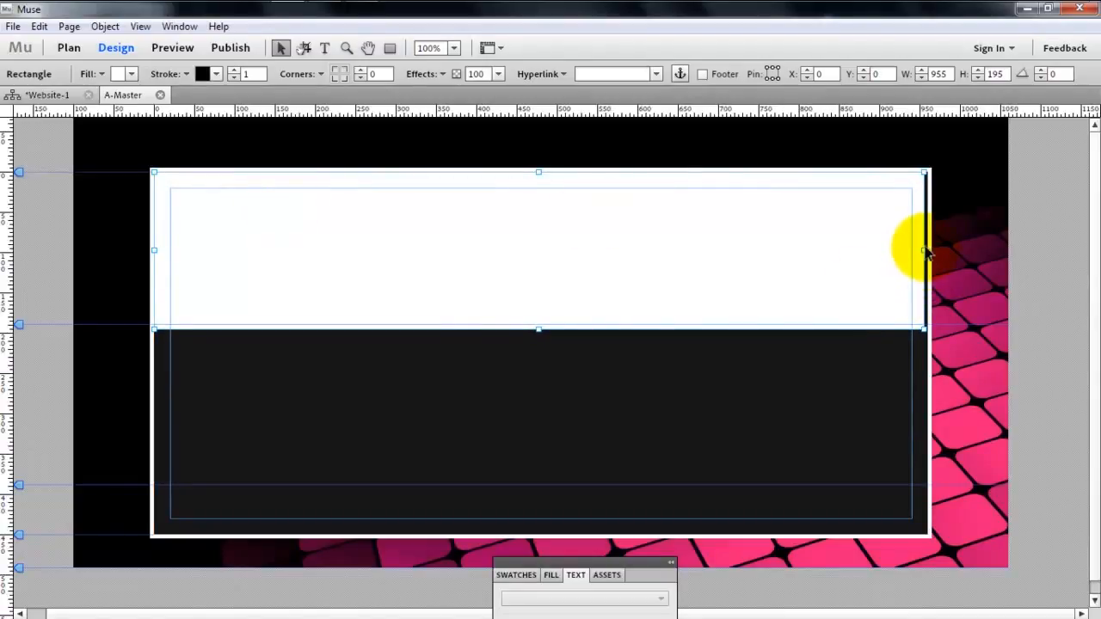
pyautogui.moveTo(923, 251)
pyautogui.mouseDown()
pyautogui.moveTo(911, 251)
pyautogui.moveTo(923, 248)
pyautogui.mouseUp()
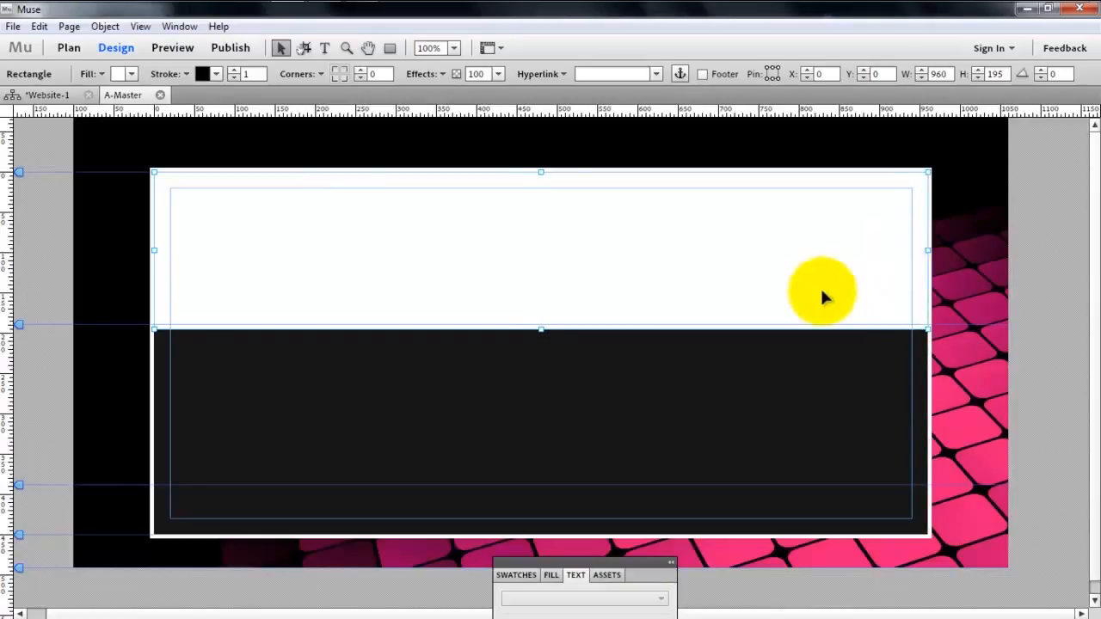
pyautogui.moveTo(541, 330); pyautogui.dragTo(543, 325)
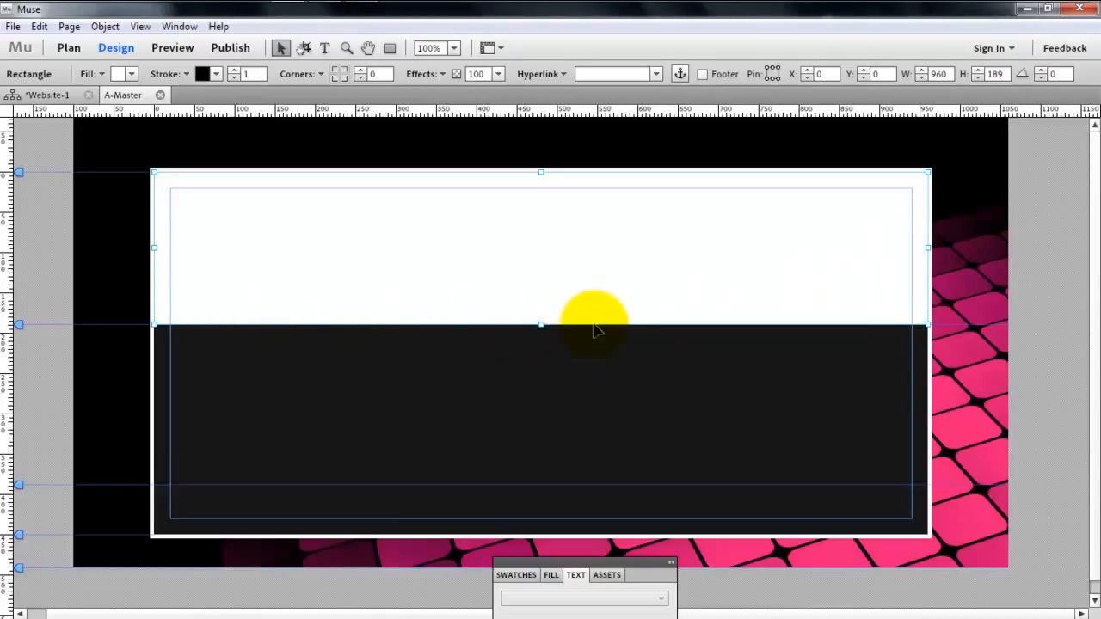
pyautogui.click(432, 440)
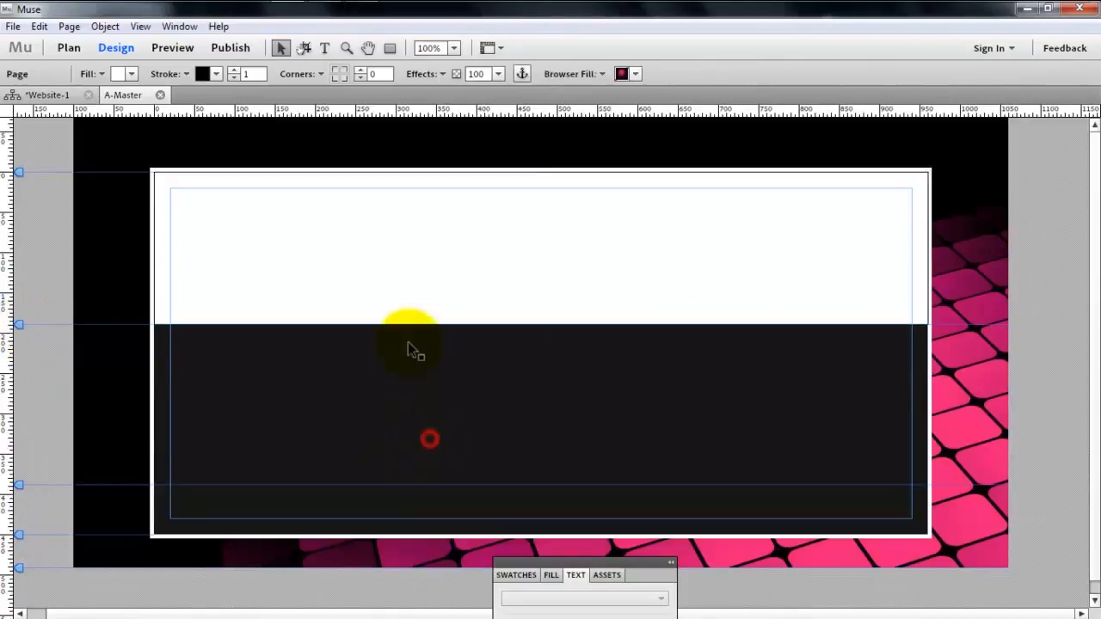
# - Set the header rectangle's fill to None so the dark page fill shows through
pyautogui.click(570, 276)
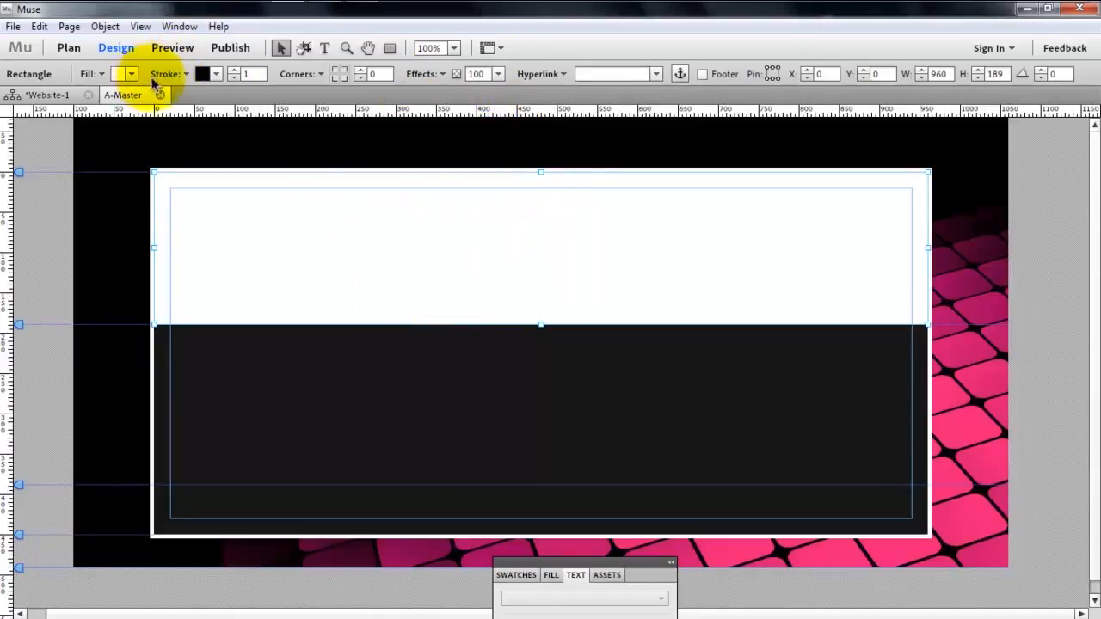
pyautogui.click(93, 74)
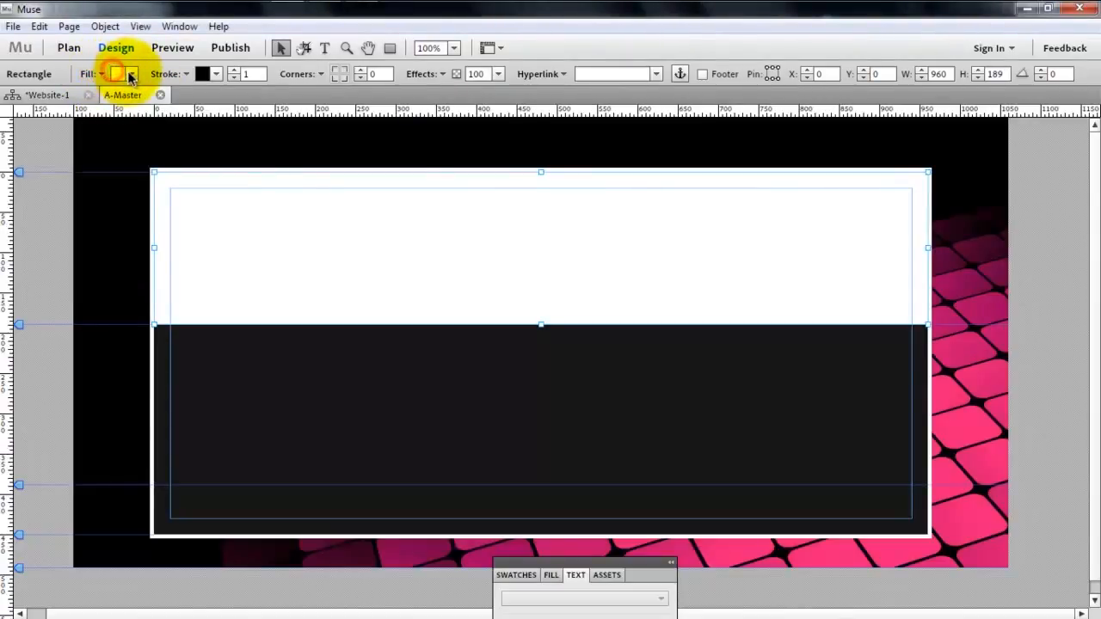
pyautogui.click(129, 74)
pyautogui.click(129, 123)
pyautogui.click(306, 381)
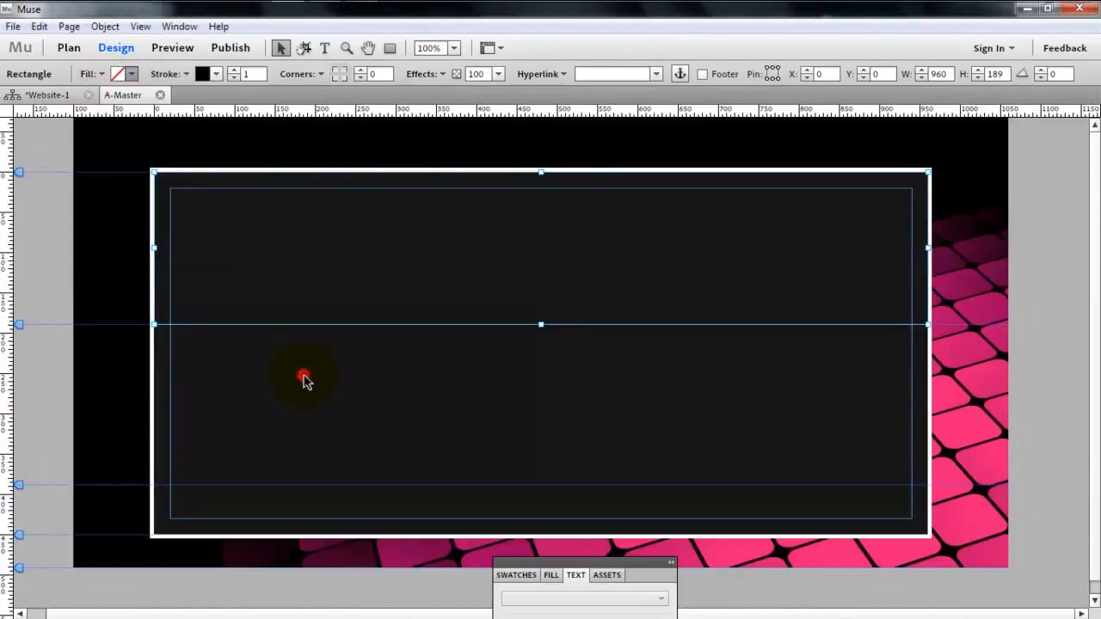
# - Add a text frame about 420 by 60 px in the header with the owner's name followed by "Website" as the title
pyautogui.click(324, 48)
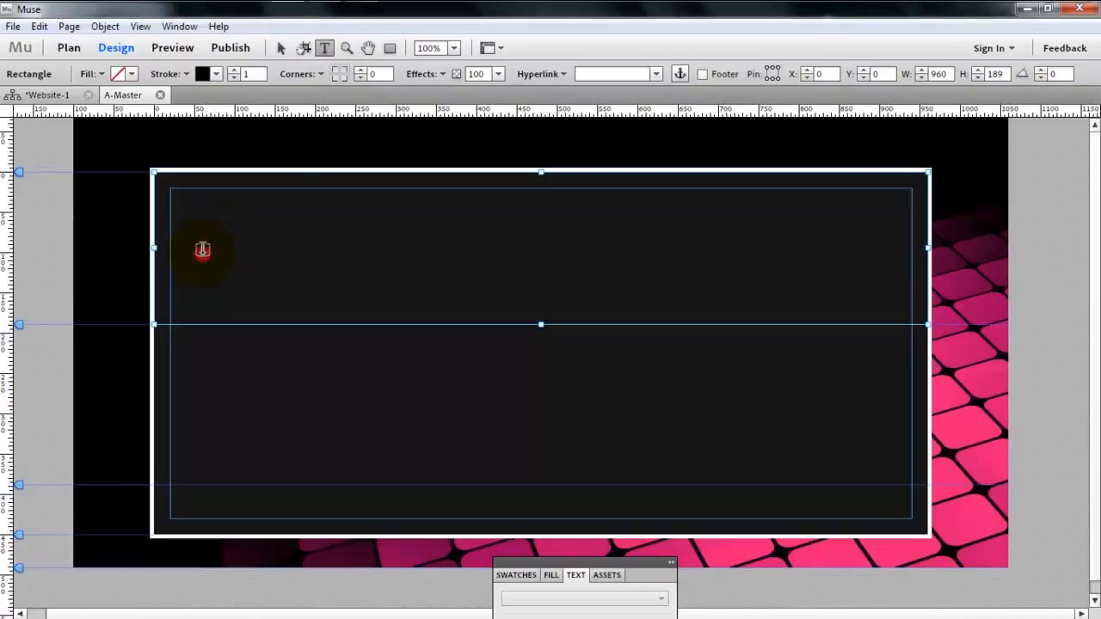
pyautogui.moveTo(202, 249); pyautogui.dragTo(541, 289)
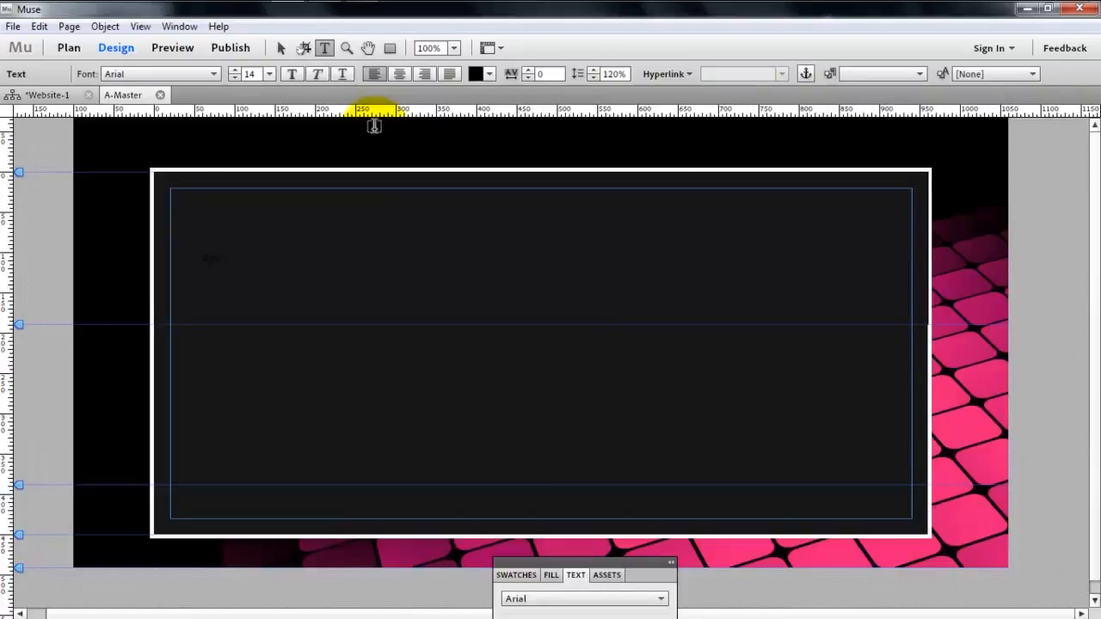
pyautogui.write('Music')
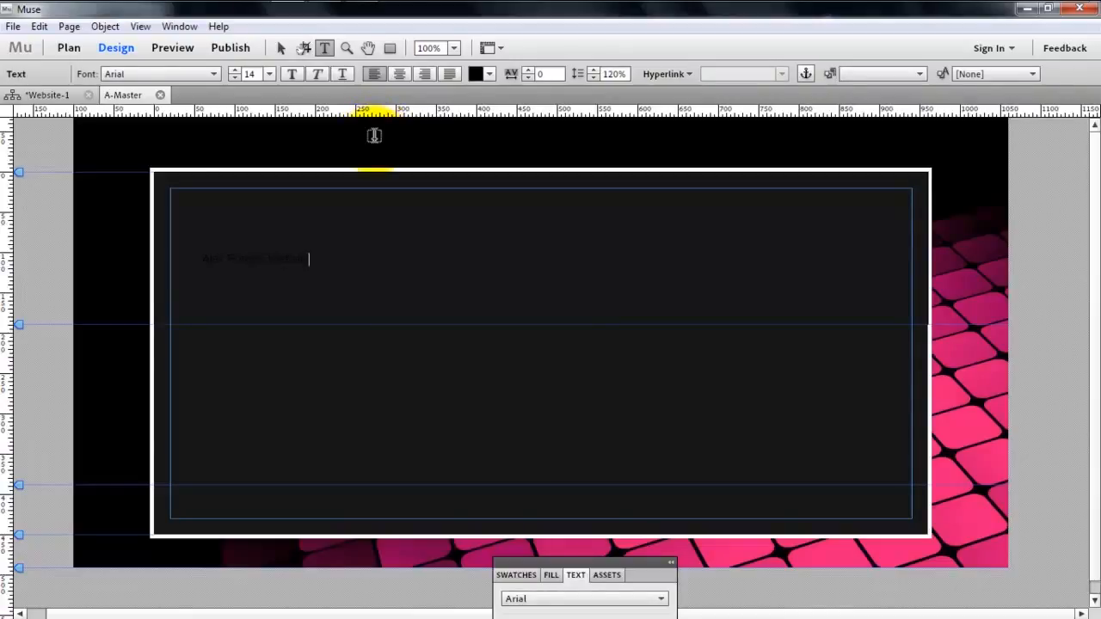
pyautogui.click(280, 47)
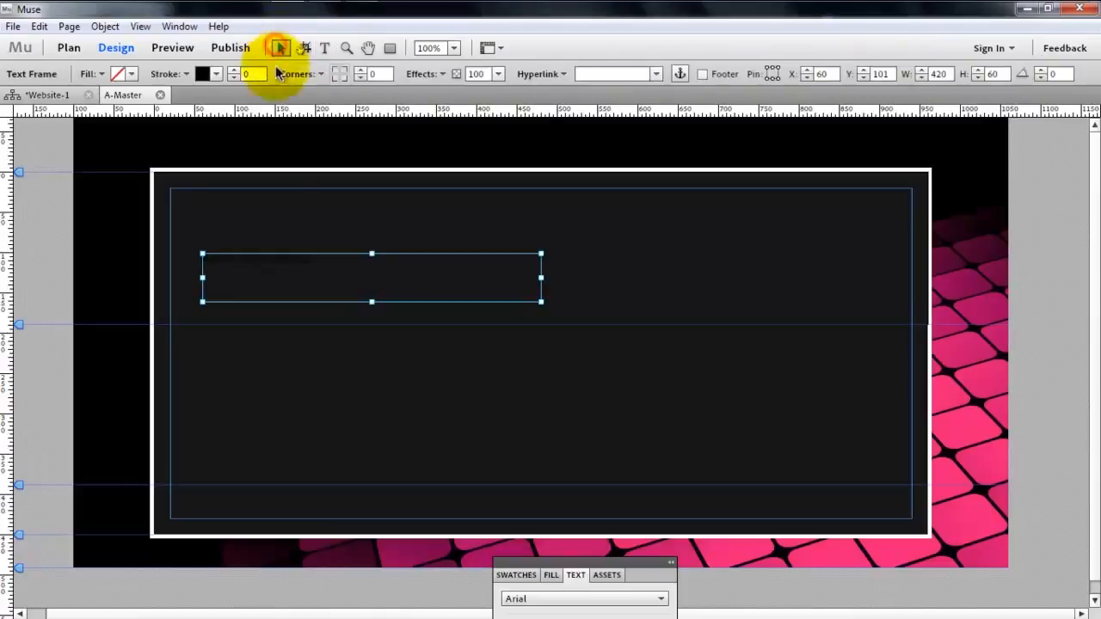
# - Colour the whole header title text white and enlarge it to size 25
pyautogui.doubleClick(273, 267)
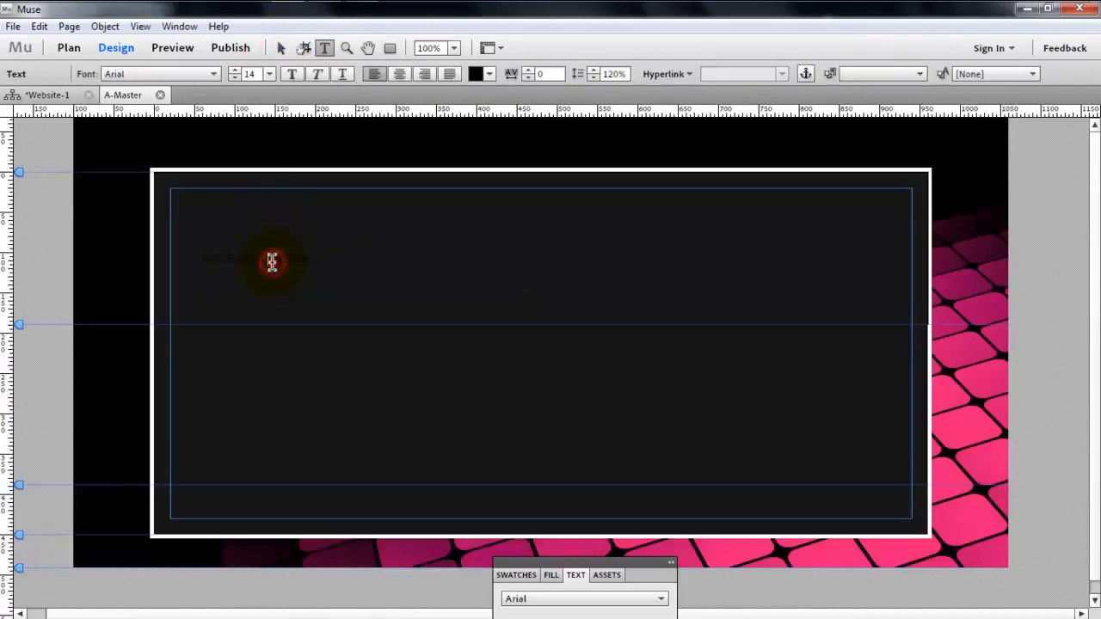
pyautogui.moveTo(323, 258); pyautogui.dragTo(152, 247)
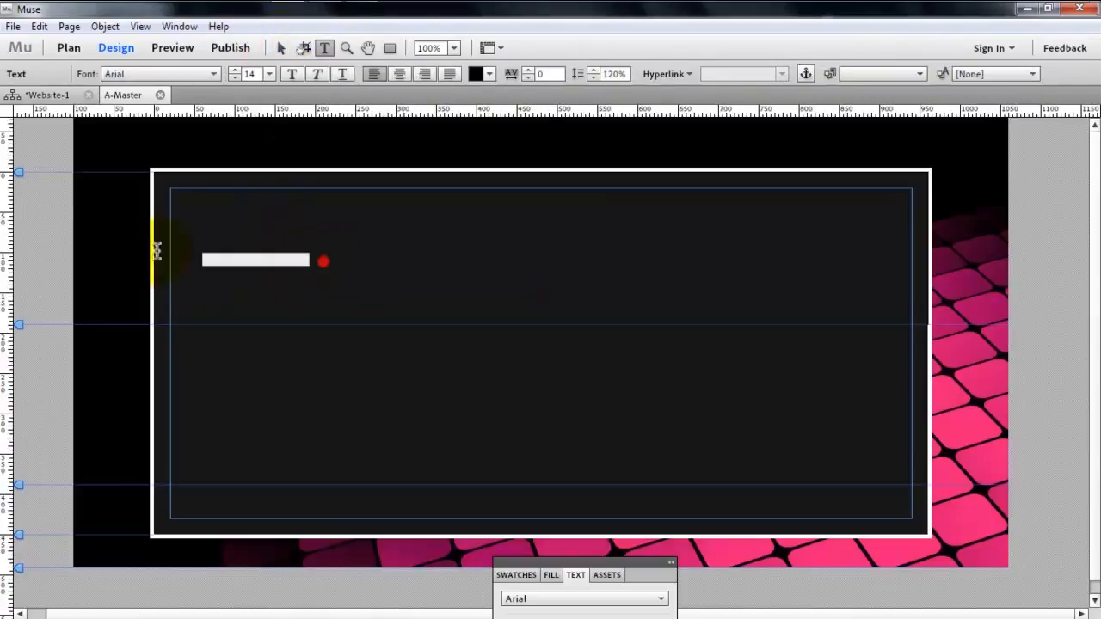
pyautogui.click(491, 74)
pyautogui.click(513, 122)
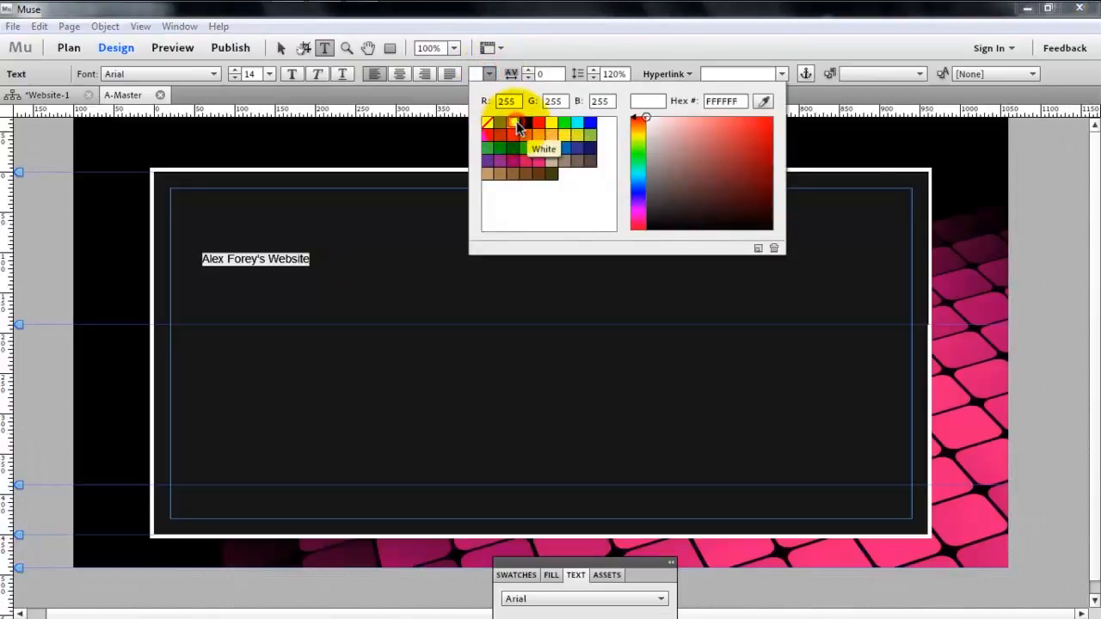
pyautogui.click(238, 72)
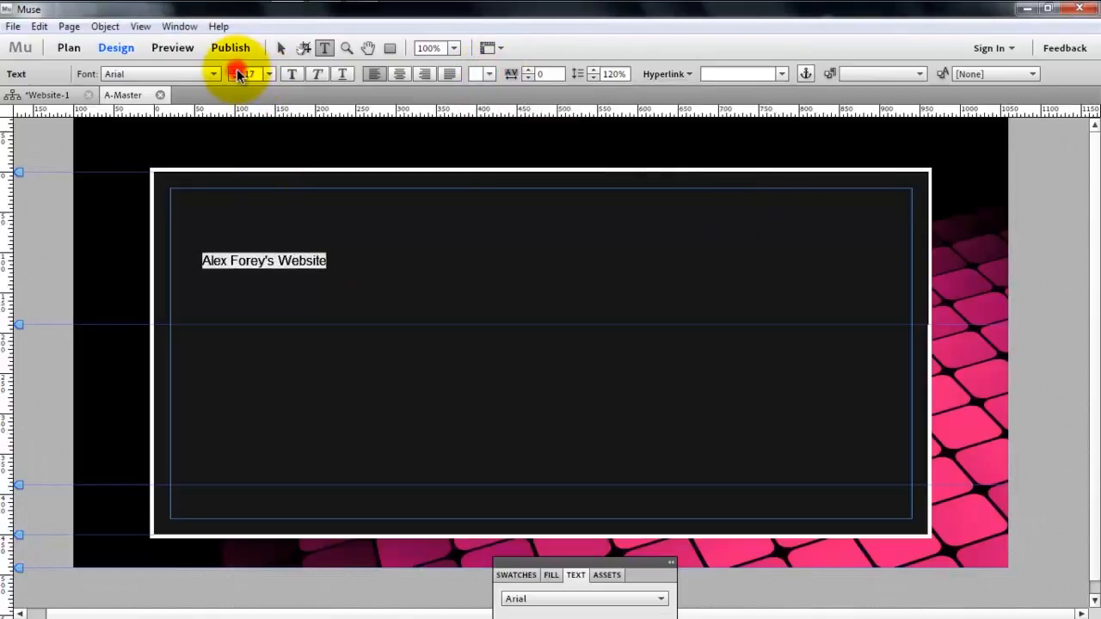
pyautogui.click(239, 72)
pyautogui.click(238, 72)
pyautogui.click(238, 72)
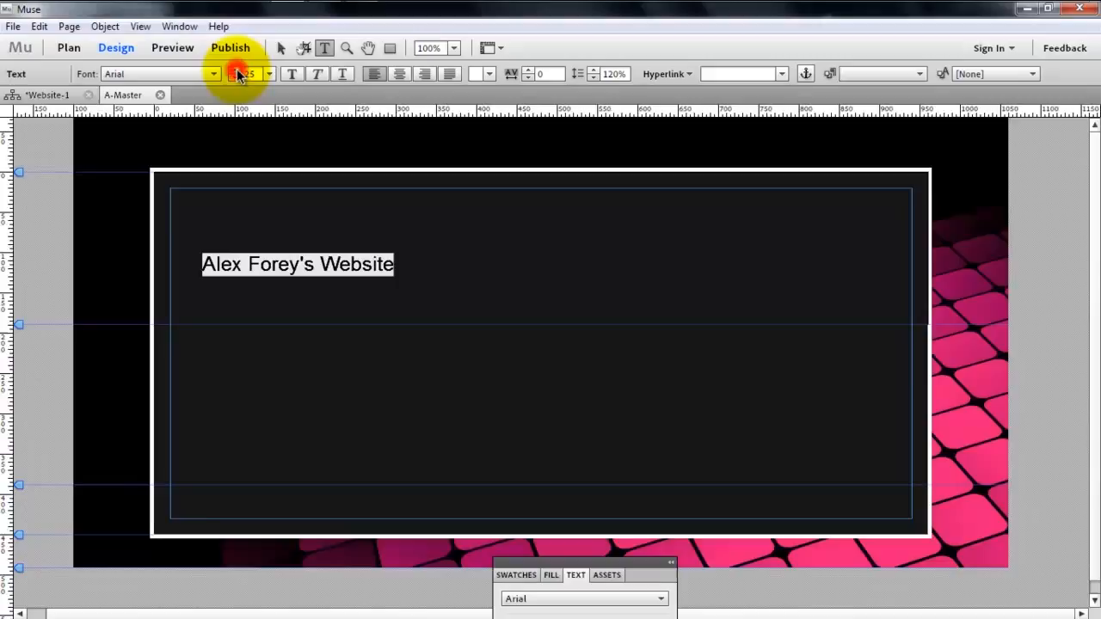
pyautogui.click(169, 76)
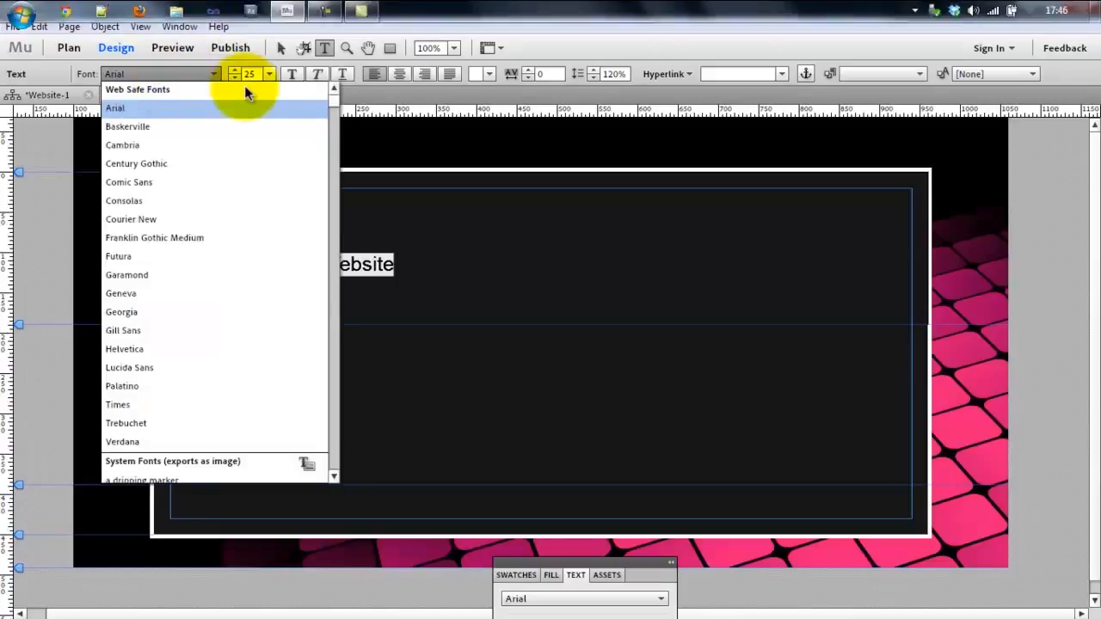
pyautogui.scroll(-1, 333, 107)
pyautogui.moveTo(333, 107); pyautogui.dragTo(335, 105)
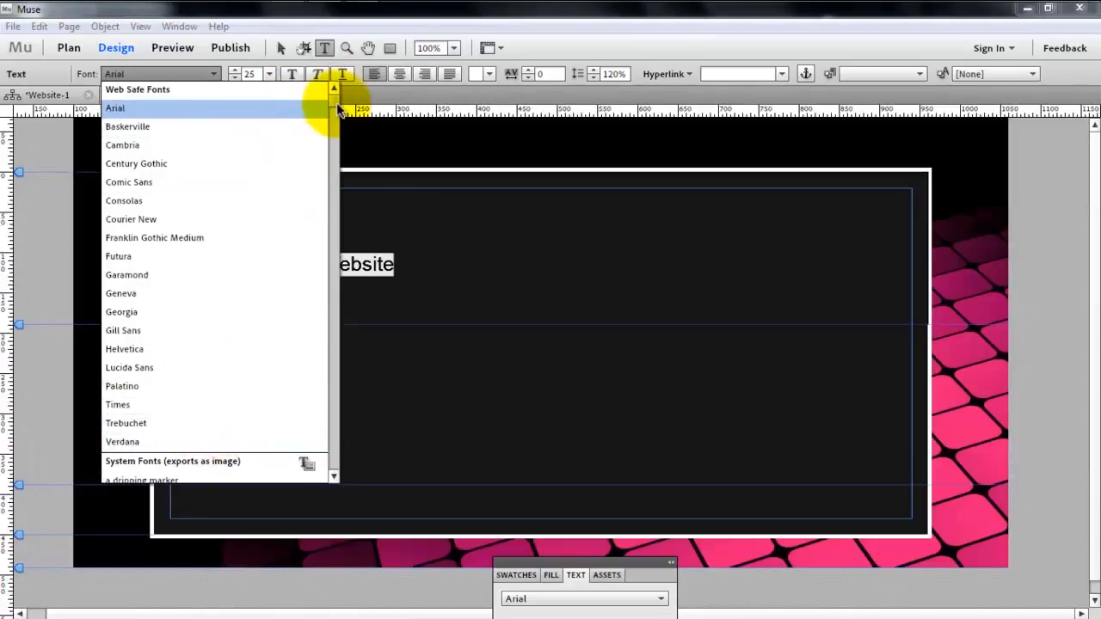
pyautogui.moveTo(332, 98); pyautogui.dragTo(338, 122)
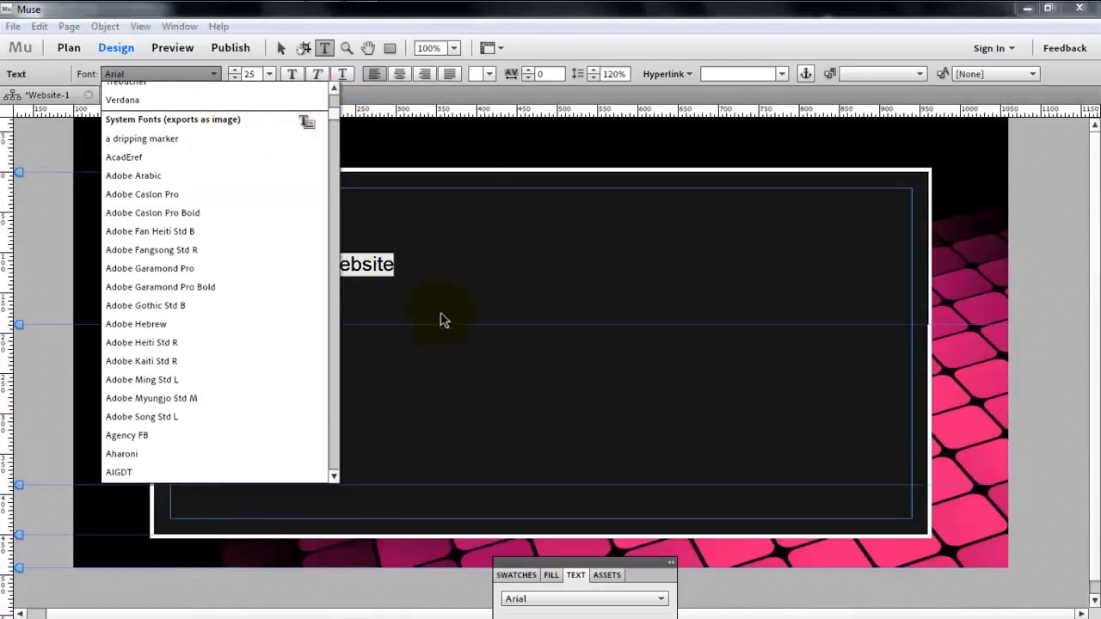
pyautogui.click(391, 270)
# - Select the whole header title and change its font to the system font Myriad Web
pyautogui.moveTo(395, 266); pyautogui.dragTo(190, 268)
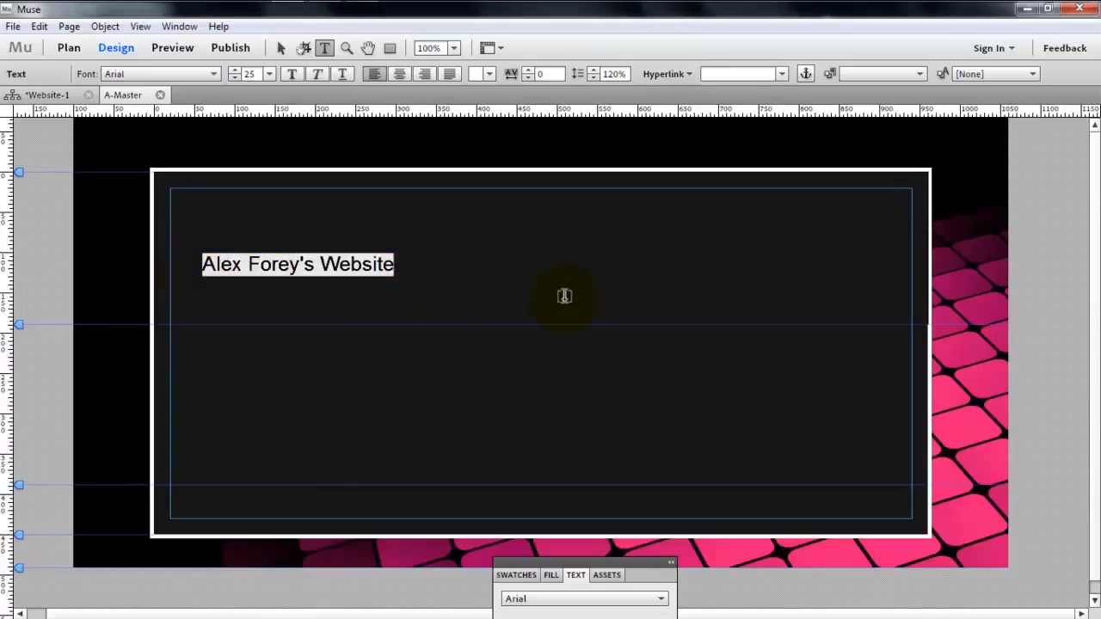
pyautogui.click(159, 74)
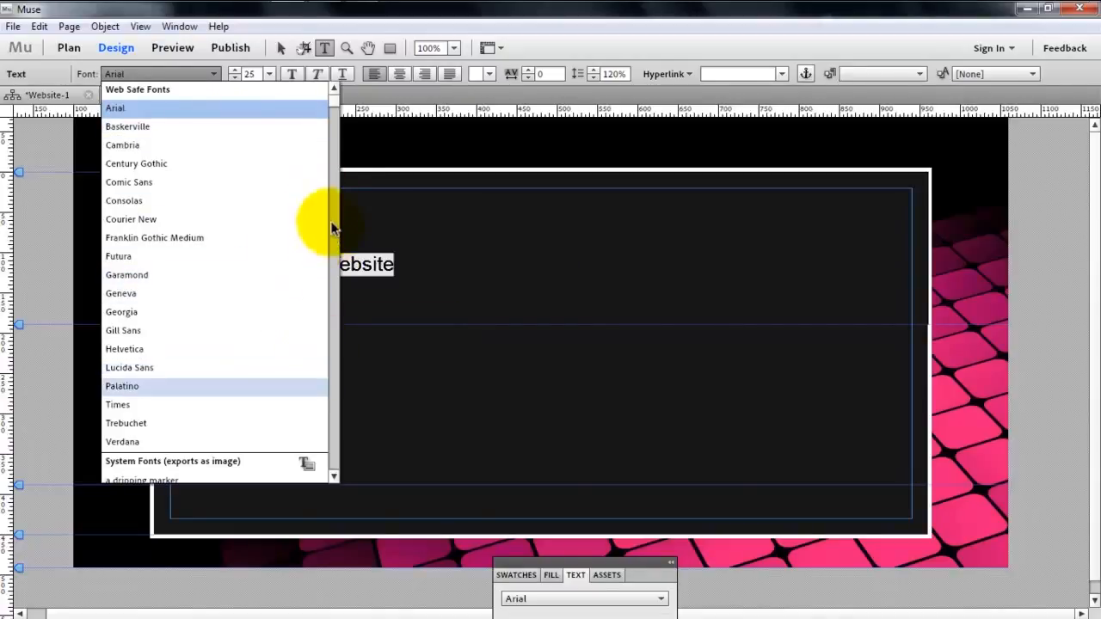
pyautogui.scroll(-4, 335, 116)
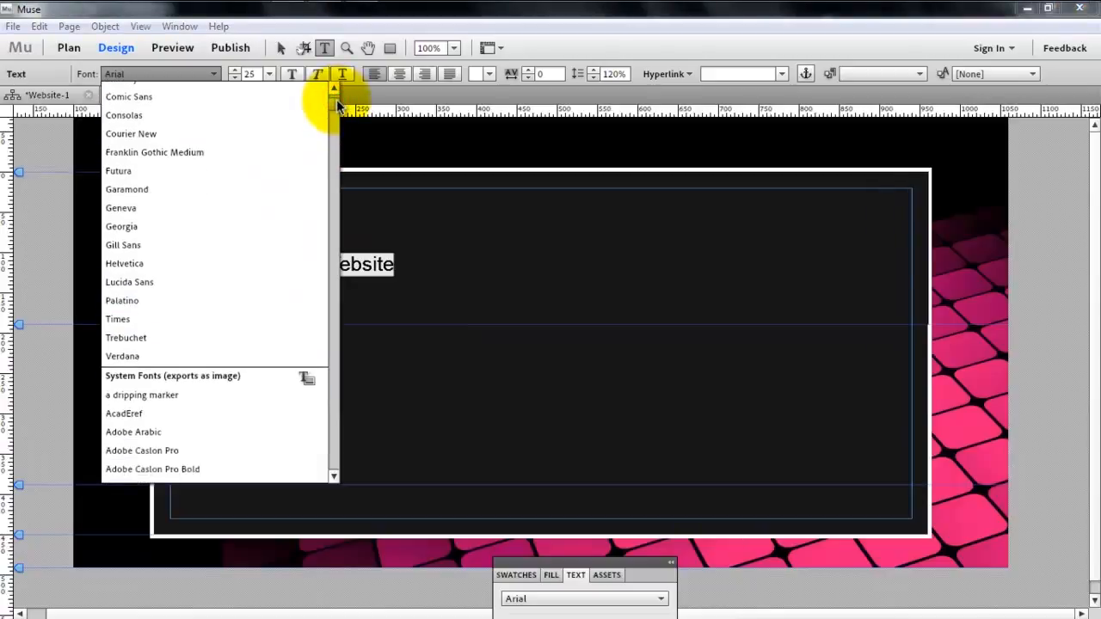
pyautogui.moveTo(340, 110); pyautogui.dragTo(338, 350)
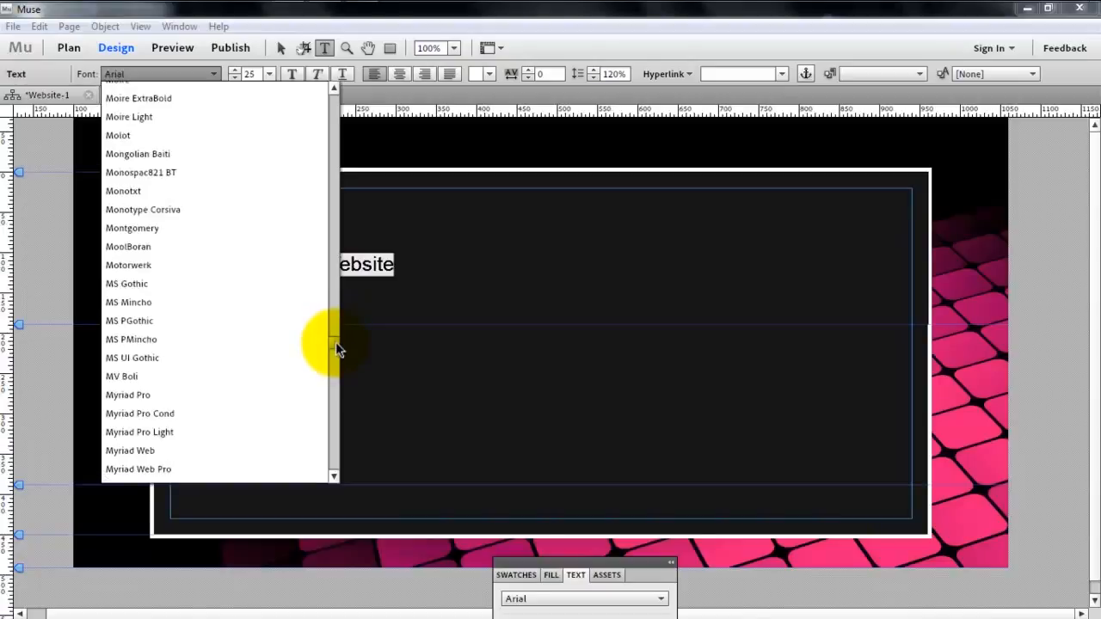
pyautogui.click(190, 452)
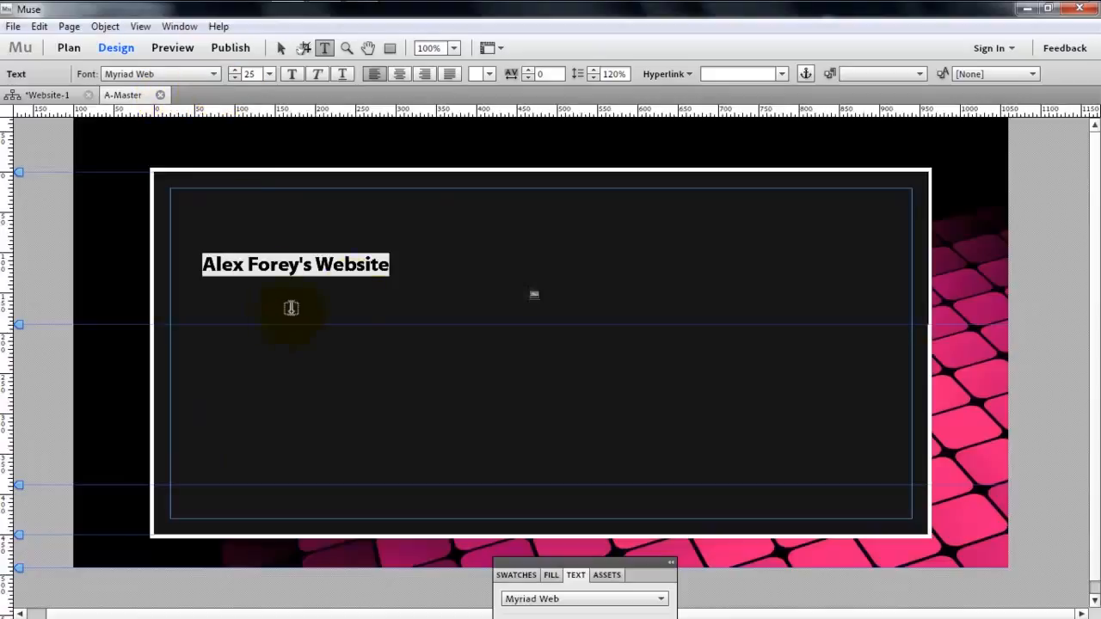
# - Enlarge the whole header title to font size 44 and set its letter spacing to 1
pyautogui.doubleClick(391, 266)
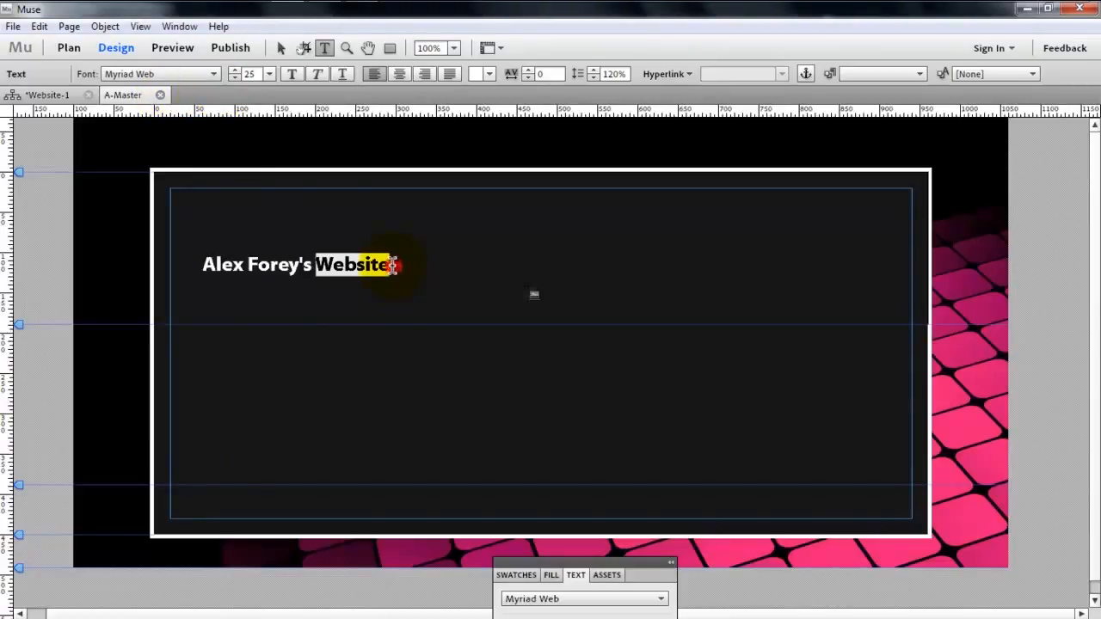
pyautogui.click(394, 265)
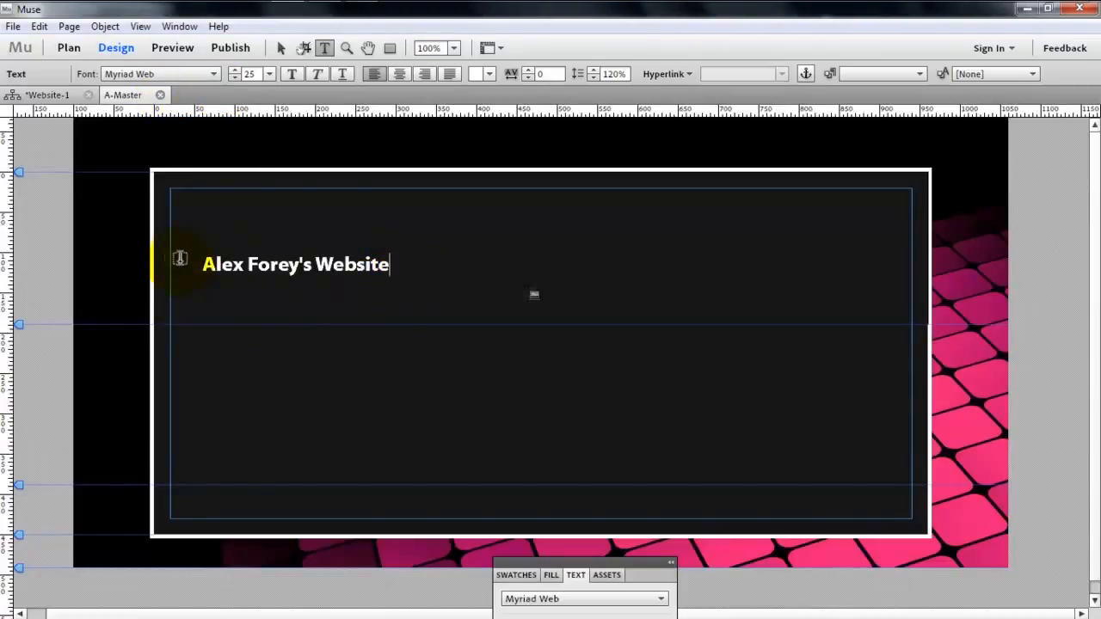
pyautogui.moveTo(203, 264); pyautogui.dragTo(426, 270)
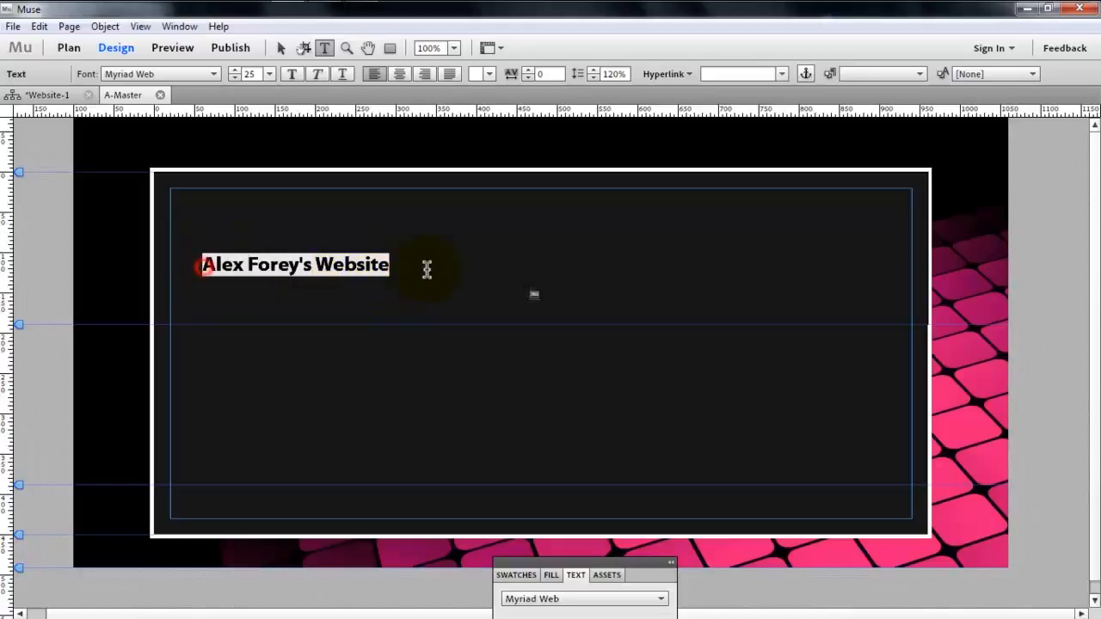
pyautogui.click(234, 71)
pyautogui.click(234, 71)
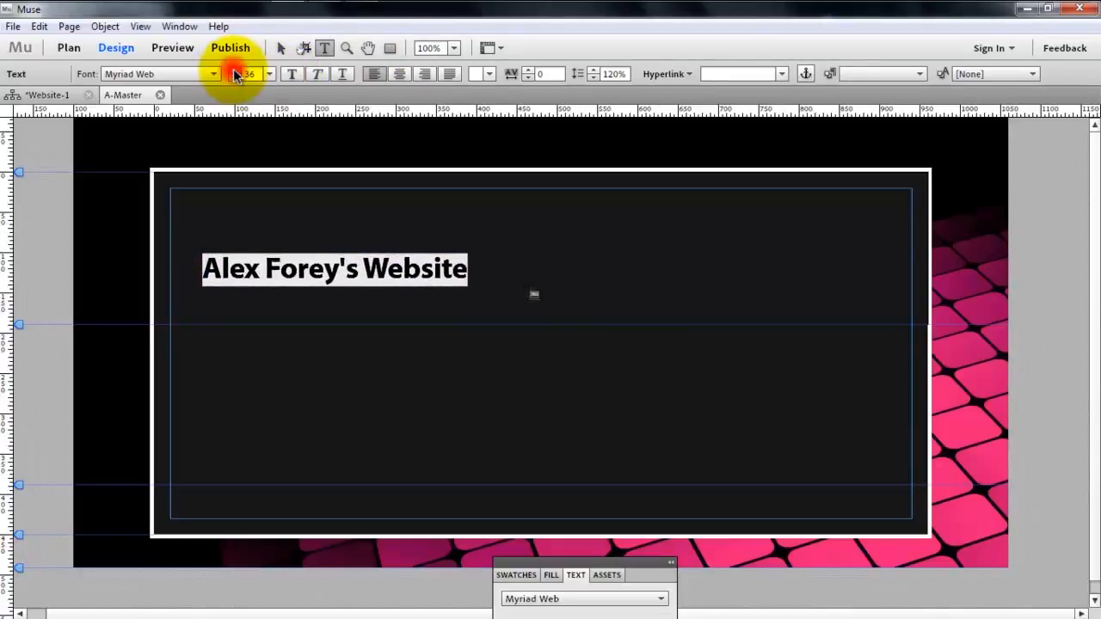
pyautogui.click(234, 71)
pyautogui.click(234, 71)
pyautogui.click(234, 70)
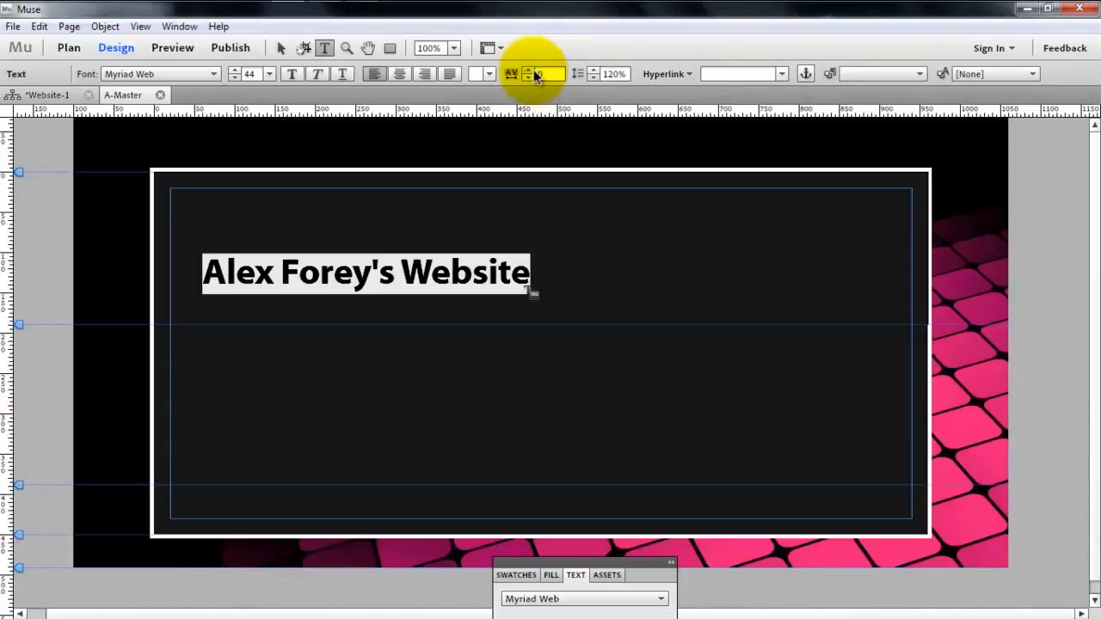
pyautogui.click(531, 71)
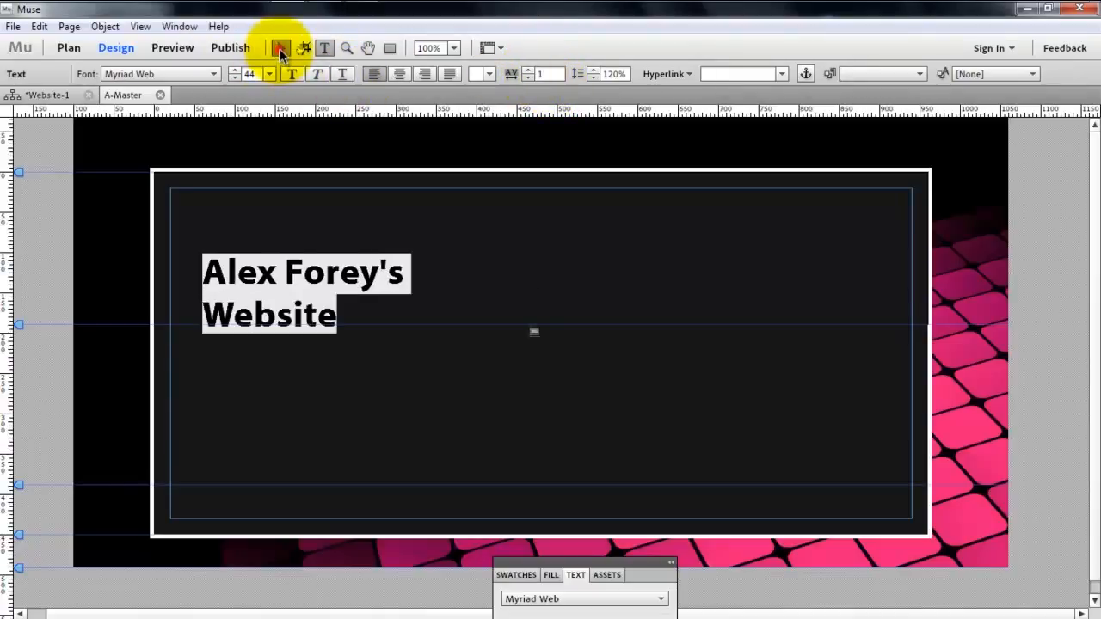
# - Place the title's text frame in the upper-left margin corner at X 20, Y 20 and resize it closely around the title on one line
pyautogui.click(281, 49)
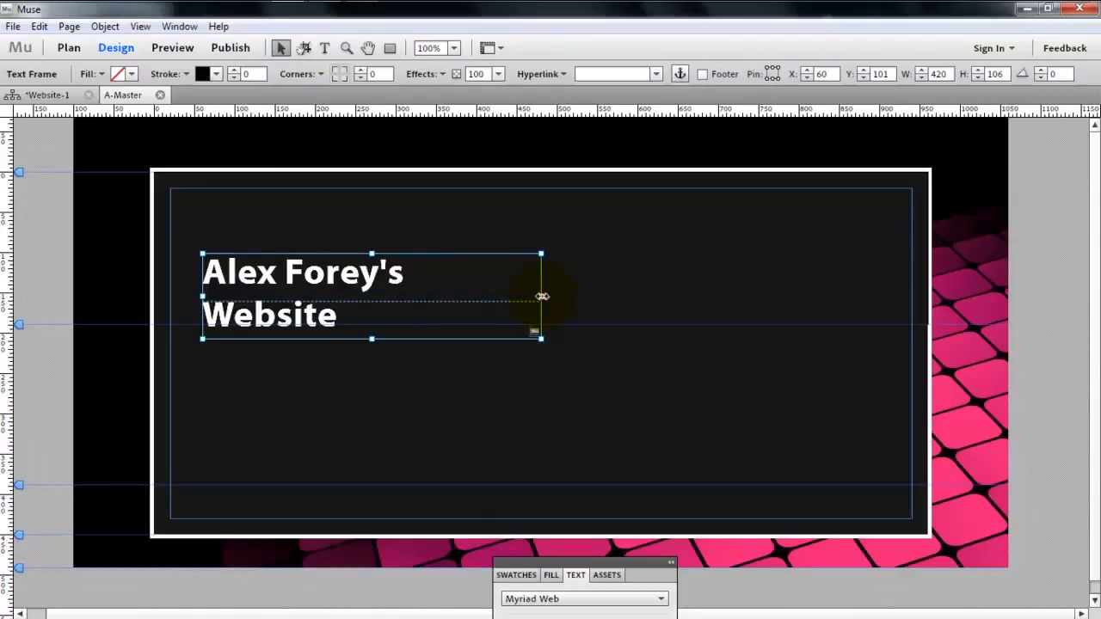
pyautogui.moveTo(542, 296); pyautogui.dragTo(765, 297)
pyautogui.moveTo(439, 288); pyautogui.dragTo(409, 222)
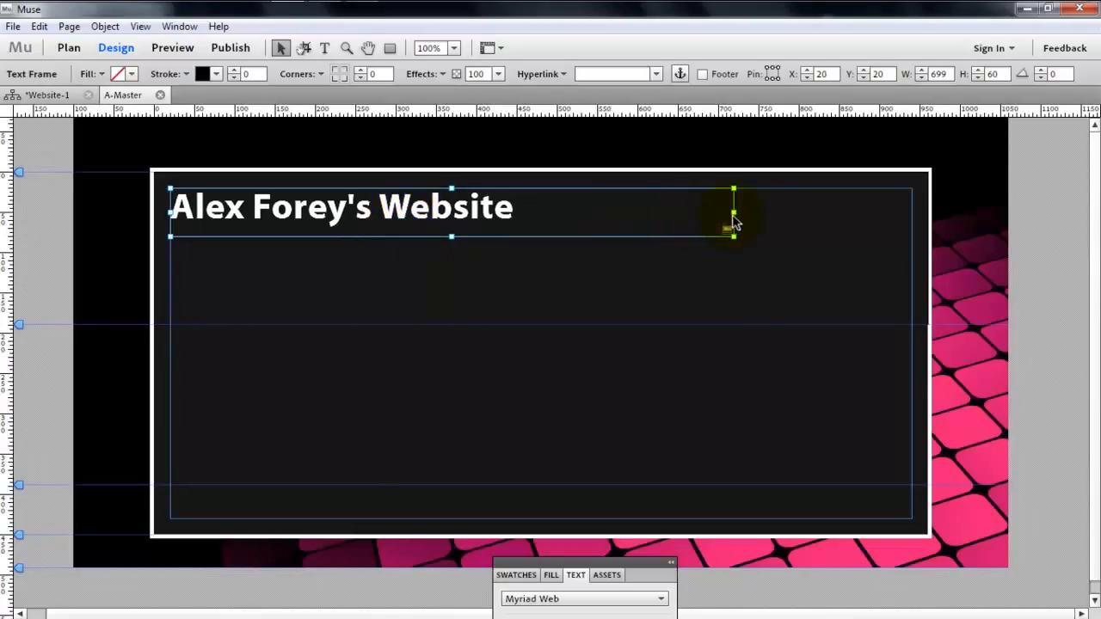
pyautogui.moveTo(732, 212); pyautogui.dragTo(535, 247)
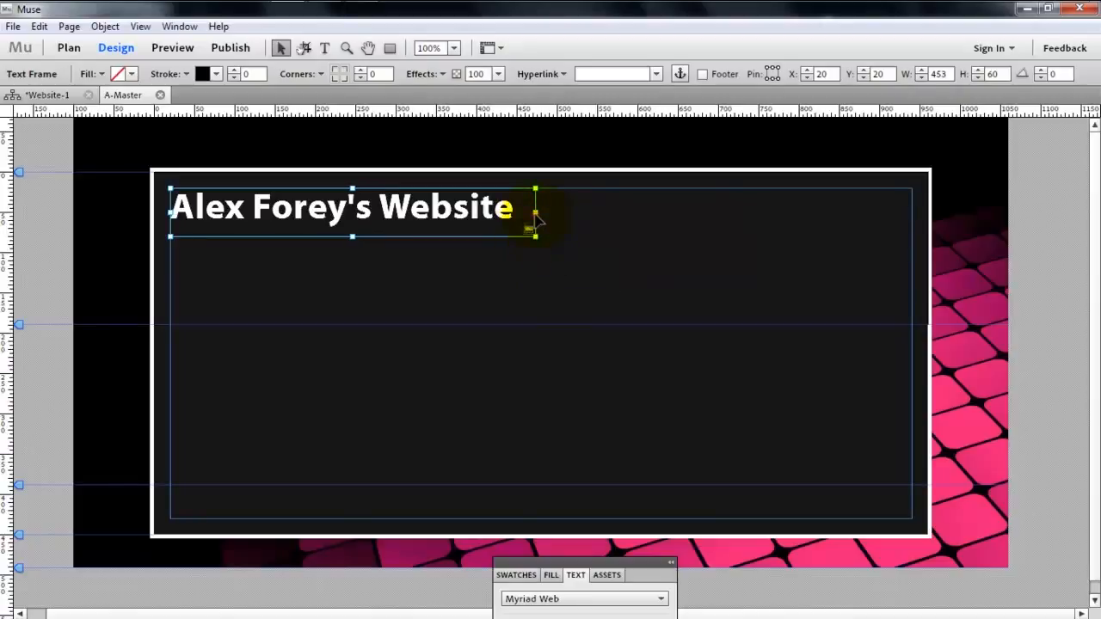
pyautogui.moveTo(534, 210); pyautogui.dragTo(520, 210)
pyautogui.moveTo(345, 236); pyautogui.dragTo(345, 230)
pyautogui.click(495, 266)
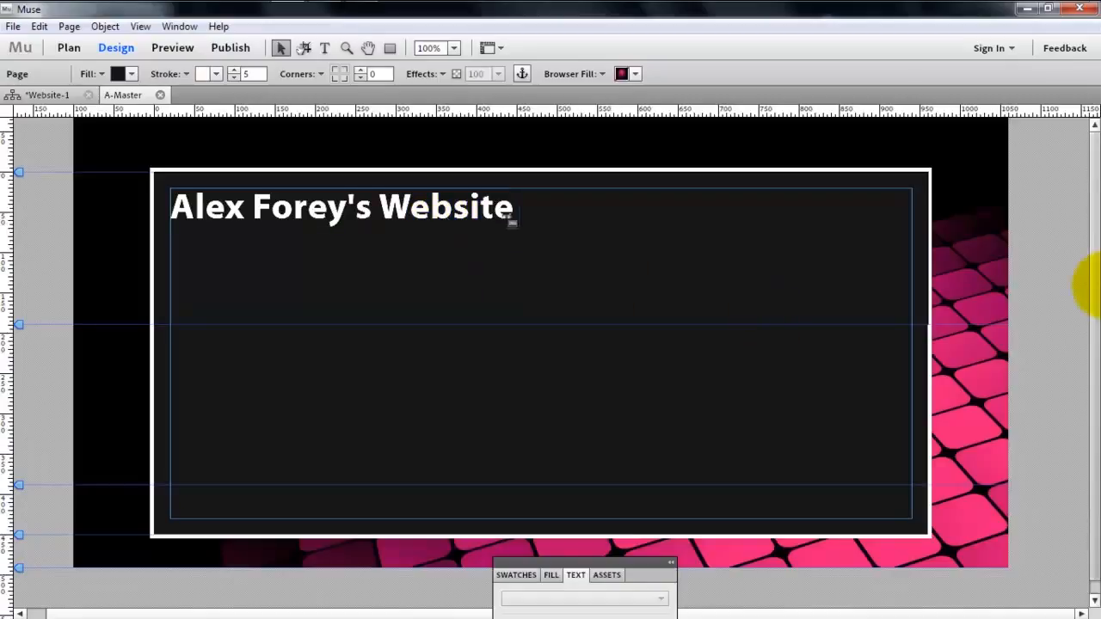
pyautogui.moveTo(1093, 284)
pyautogui.mouseDown()
pyautogui.moveTo(1095, 320)
pyautogui.moveTo(1093, 287)
pyautogui.mouseUp()
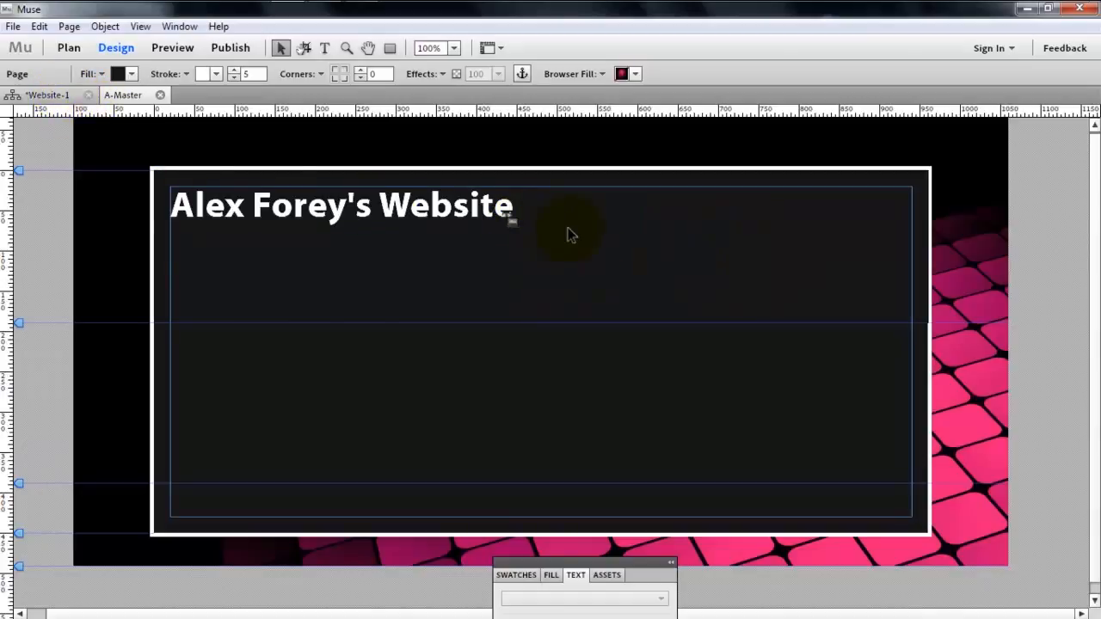
pyautogui.click(331, 214)
pyautogui.click(363, 276)
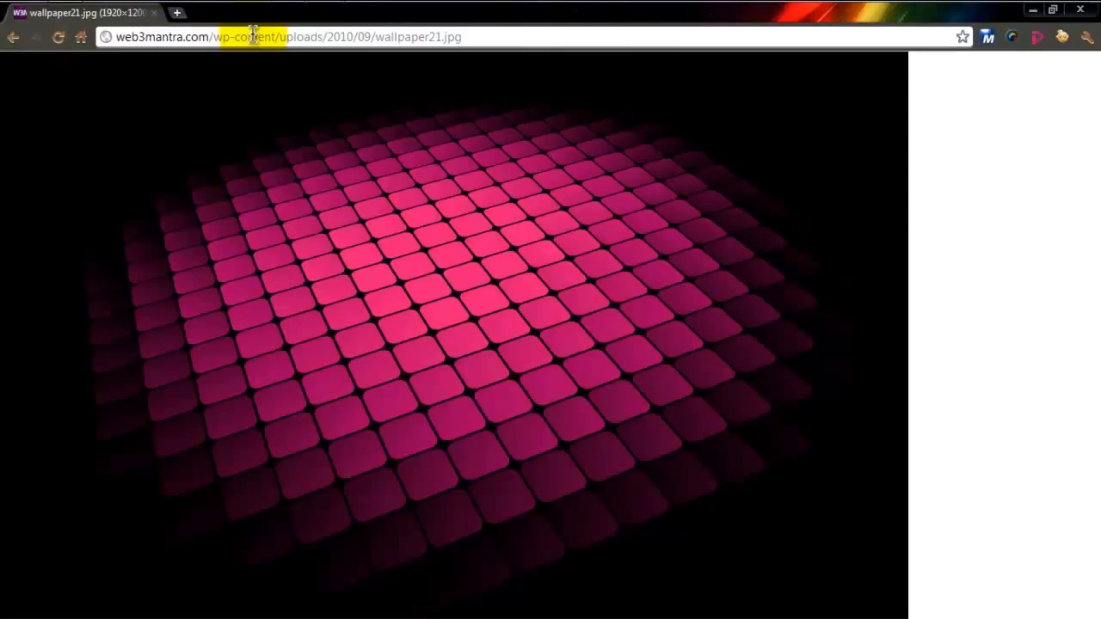
# - Switch to the Chrome browser and search Google for "film camera clip art"
pyautogui.click(255, 37)
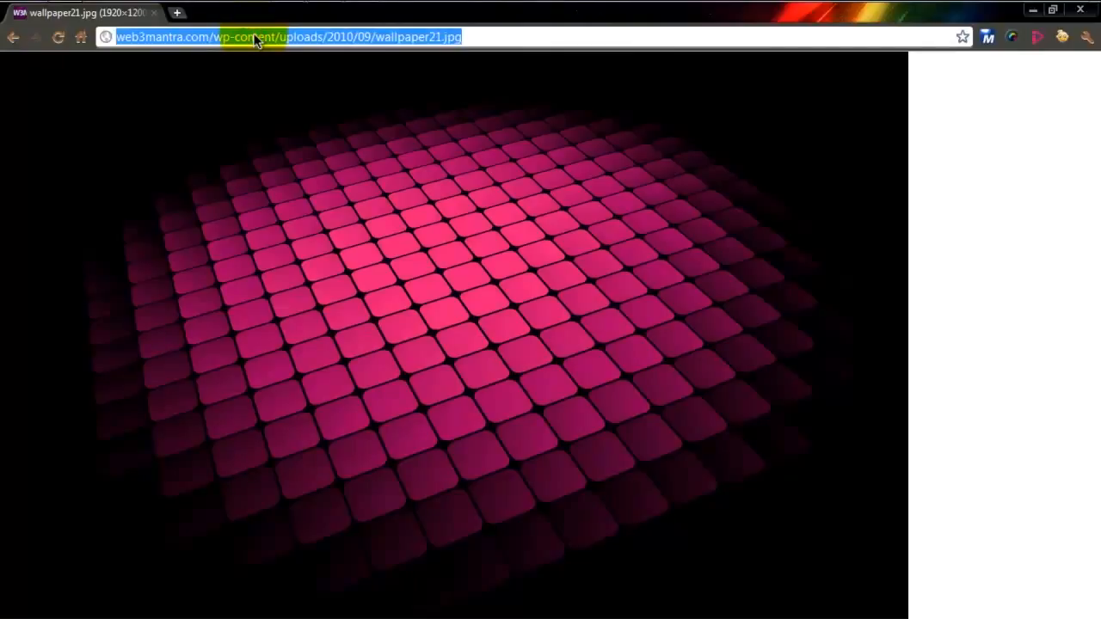
pyautogui.write('movie ca')
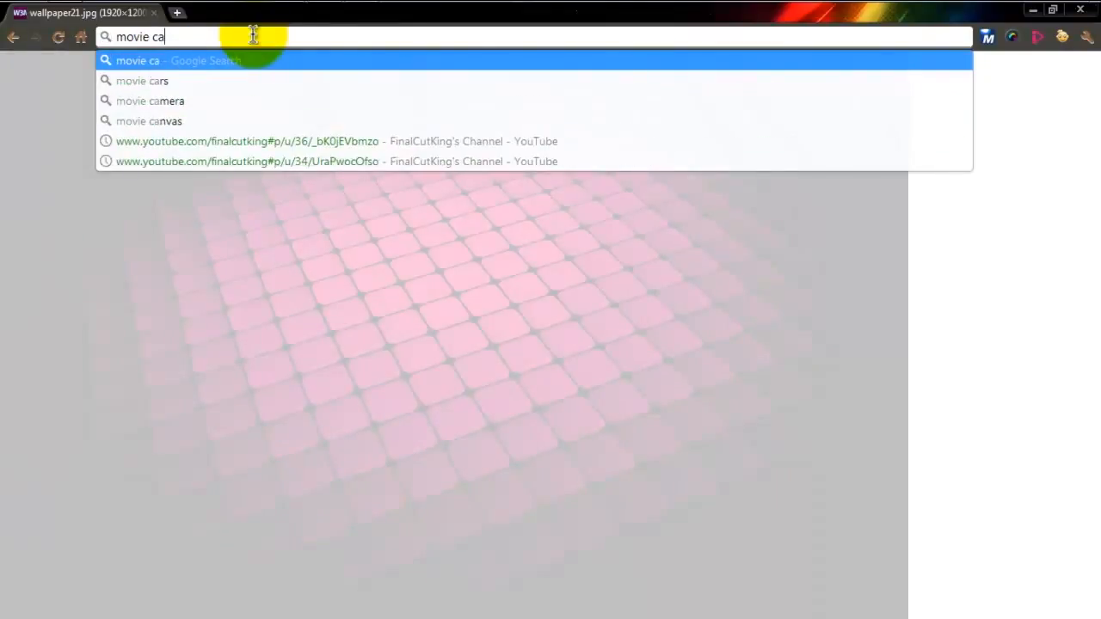
pyautogui.press('BackSpace')
pyautogui.press('BackSpace')
pyautogui.press('BackSpace')
pyautogui.press('BackSpace')
pyautogui.press('BackSpace')
pyautogui.press('BackSpace')
pyautogui.press('BackSpace')
pyautogui.press('BackSpace')
pyautogui.write('film')
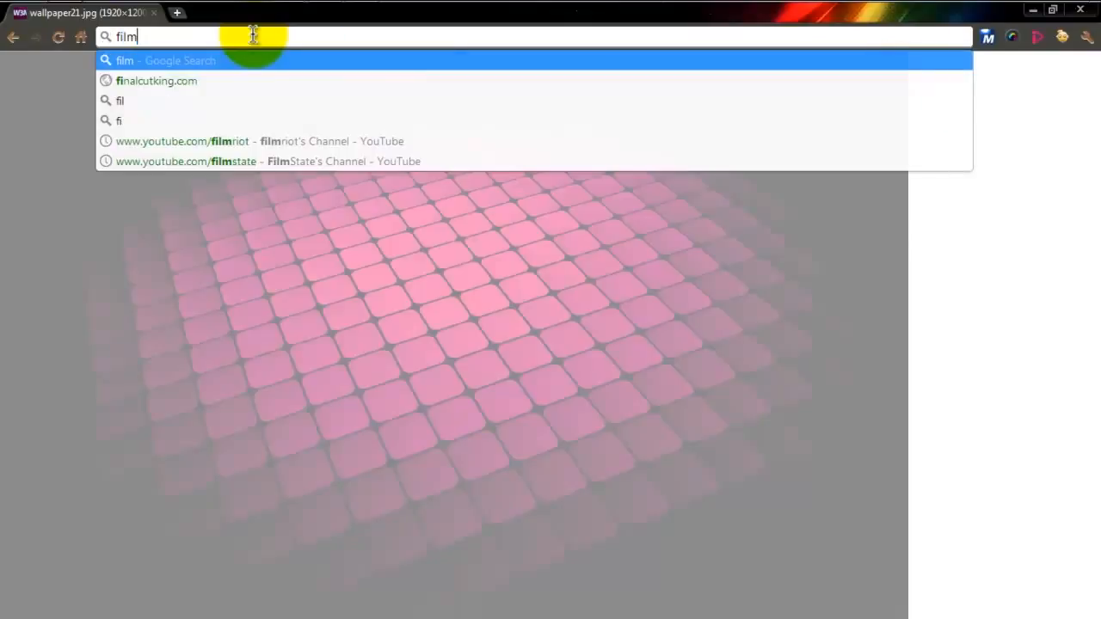
pyautogui.write(' camera clip')
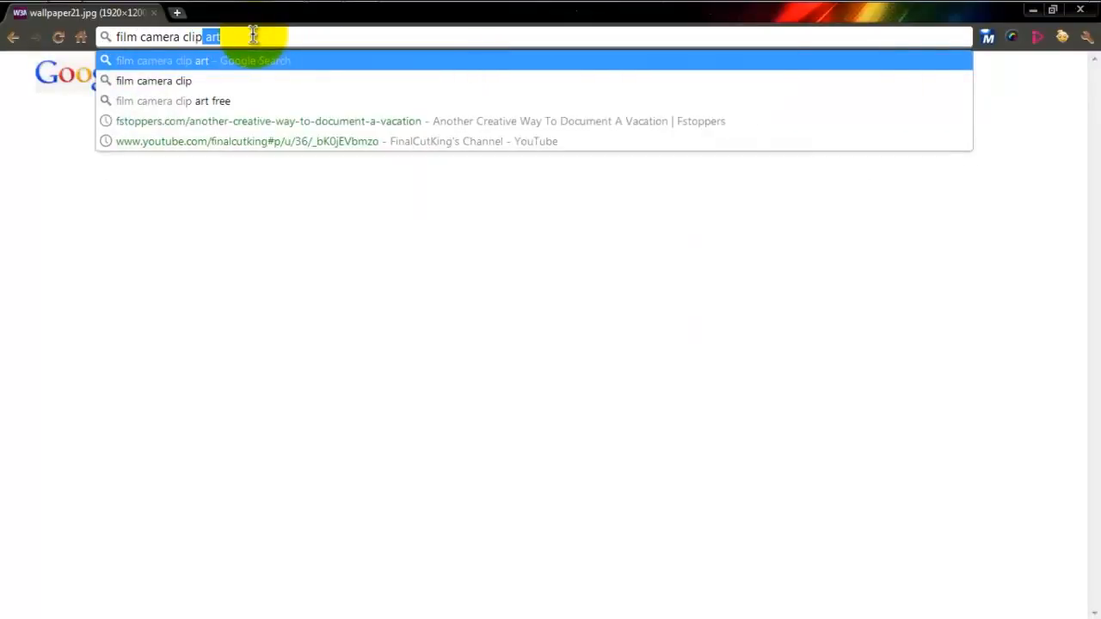
pyautogui.press('Return')
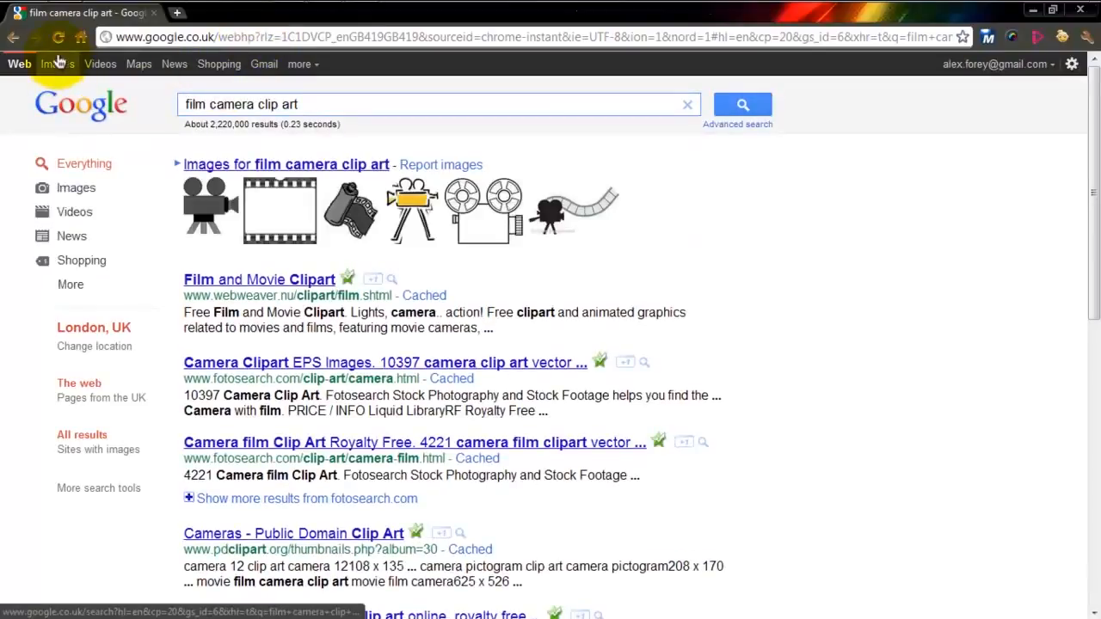
# - Show the image results for the film camera search and restrict them to the clip art type
pyautogui.click(64, 65)
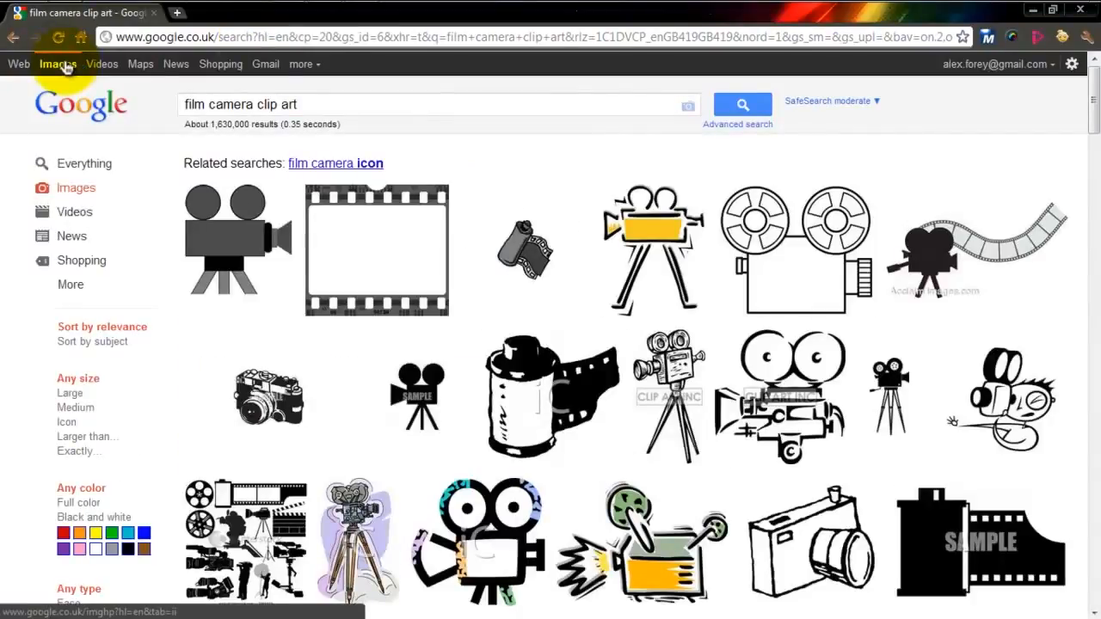
pyautogui.moveTo(157, 339); pyautogui.dragTo(164, 422)
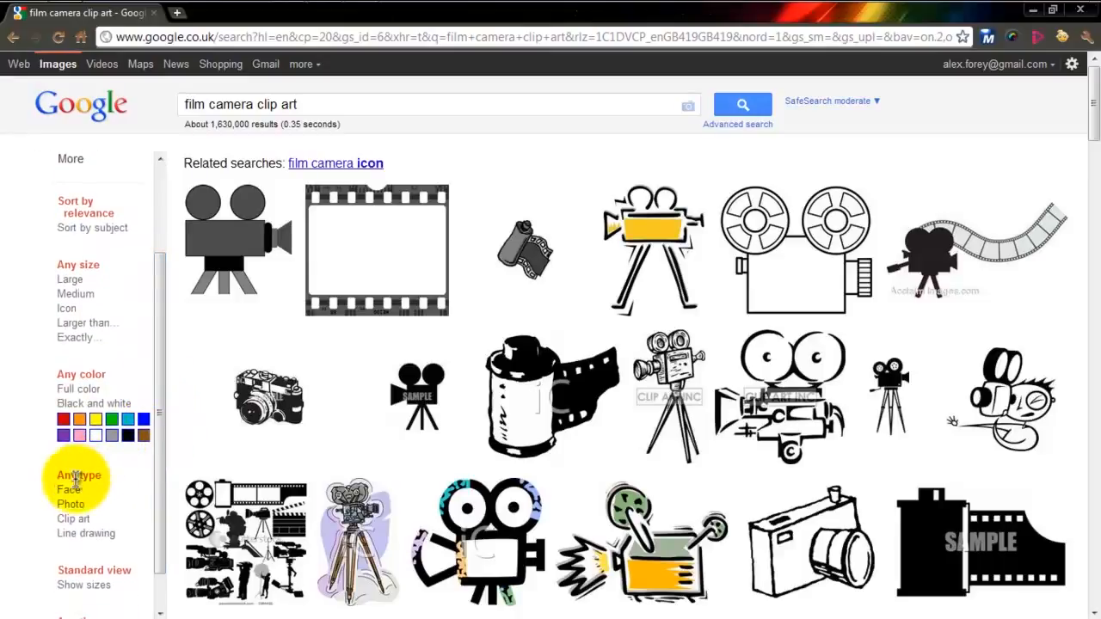
pyautogui.click(67, 523)
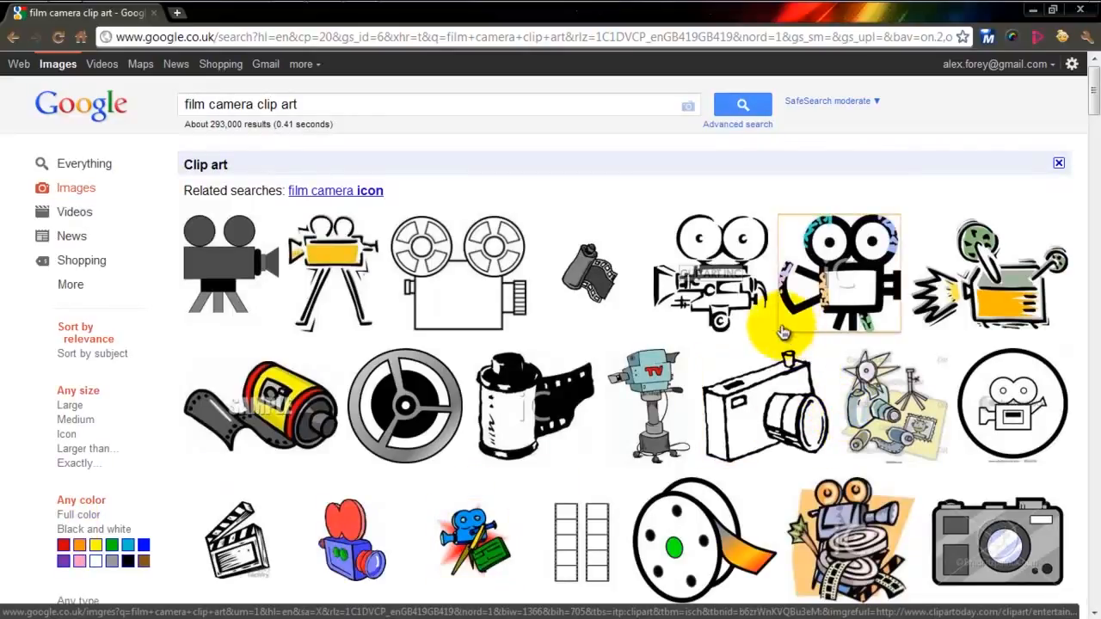
# - Find the blue movie camera on a tripod from Graphics Factory among the results and open its full-size image
pyautogui.moveTo(750, 313)
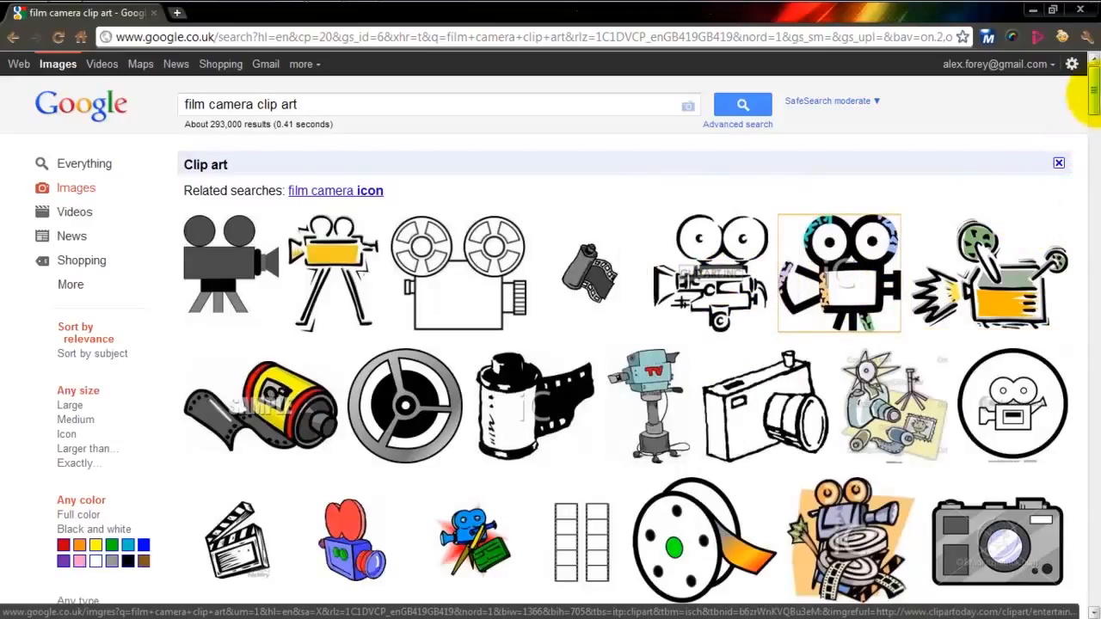
pyautogui.moveTo(1085, 98); pyautogui.dragTo(1093, 233)
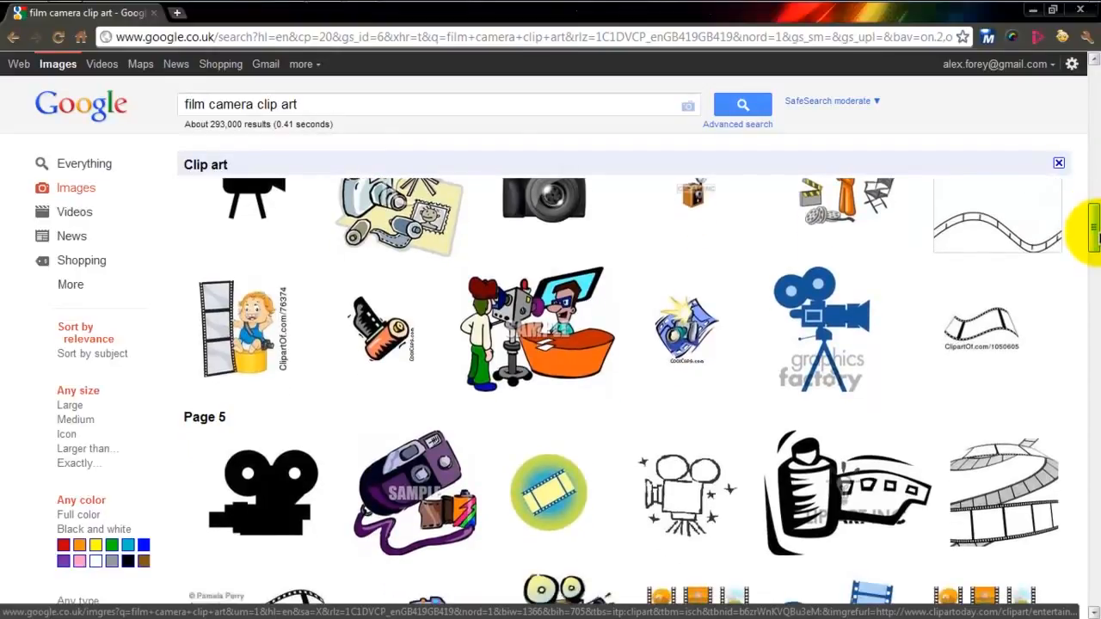
pyautogui.click(832, 322)
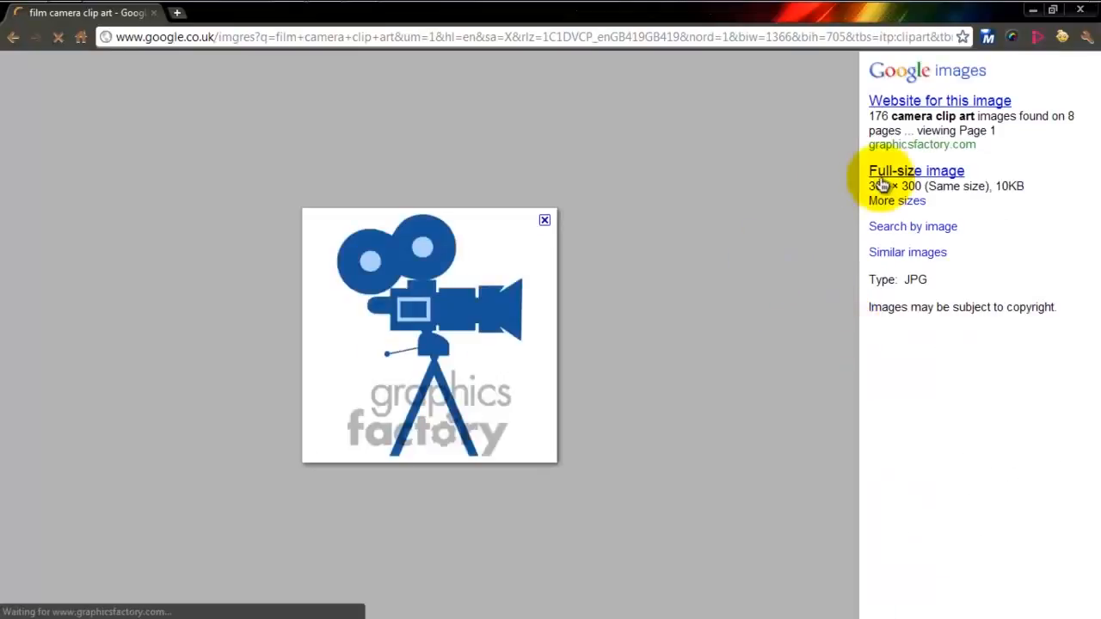
pyautogui.click(883, 185)
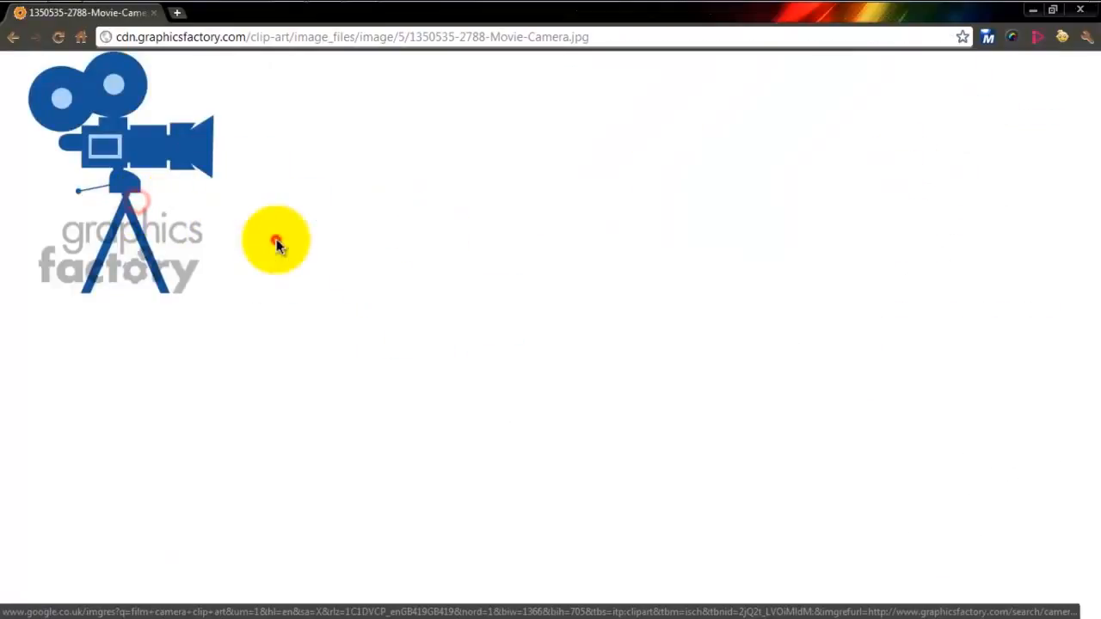
# - Save the movie camera image as header-icon in the website project's images folder under Sites
pyautogui.rightClick(102, 165)
pyautogui.click(112, 176)
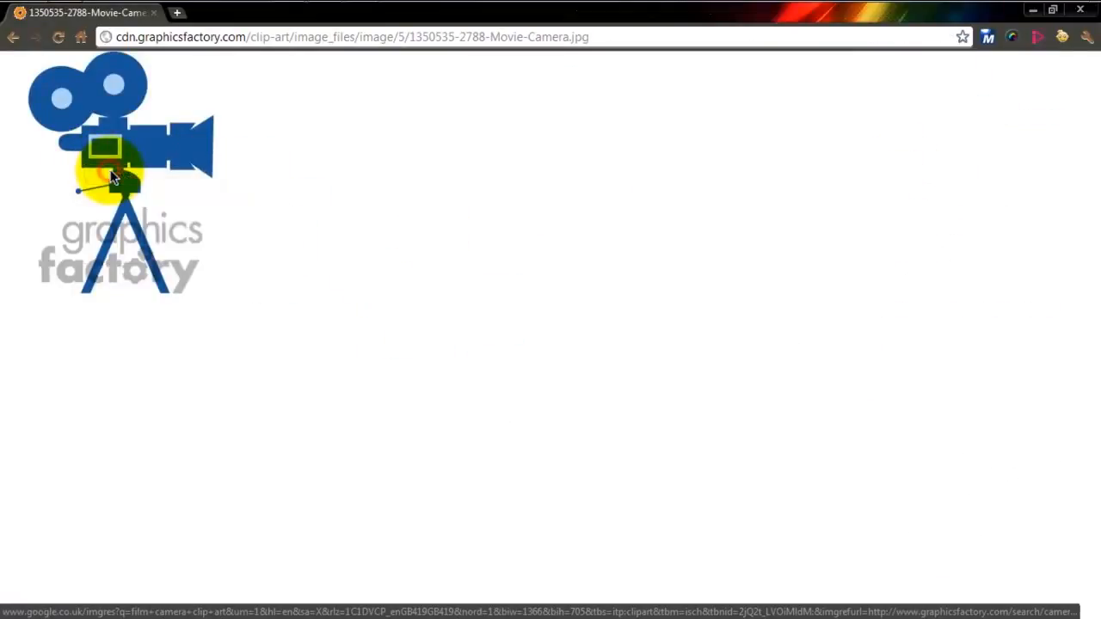
pyautogui.write('h')
pyautogui.press('BackSpace')
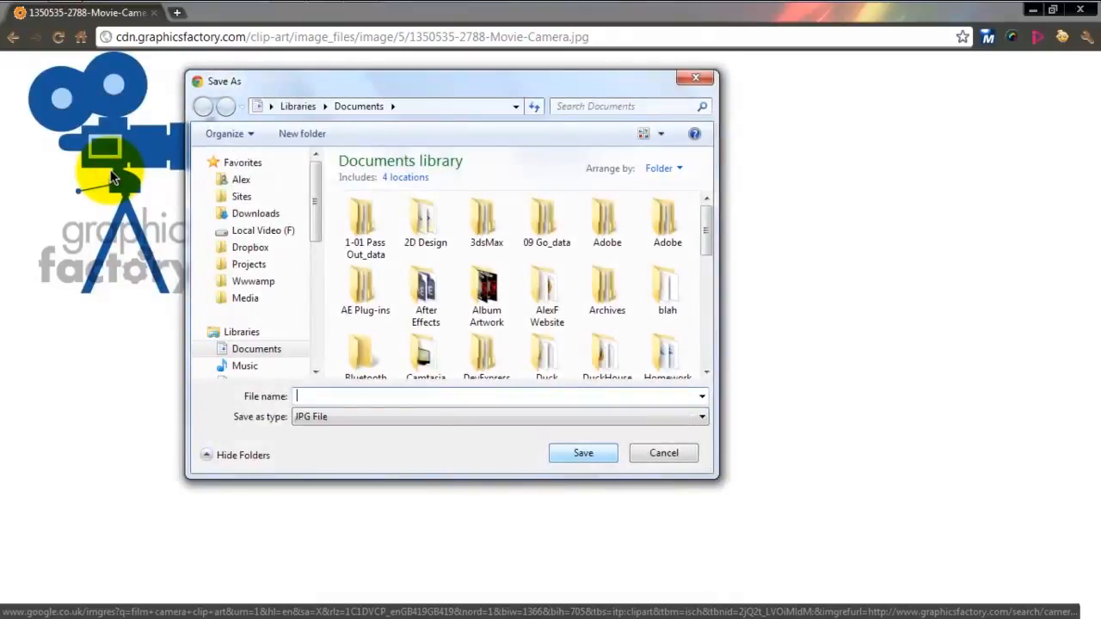
pyautogui.click(248, 198)
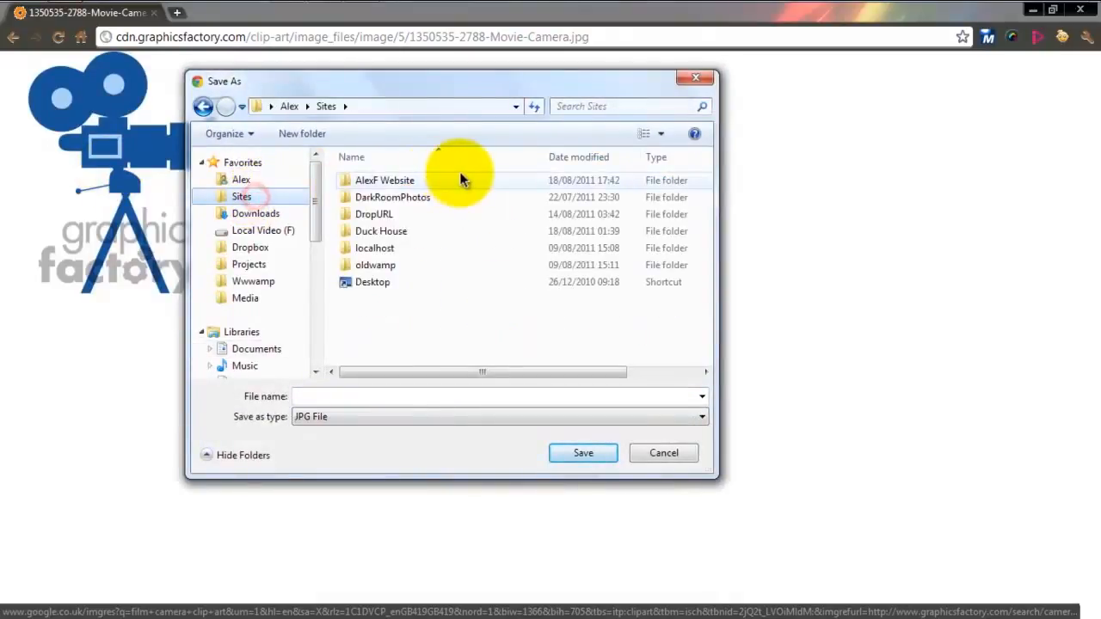
pyautogui.doubleClick(460, 178)
pyautogui.doubleClick(432, 196)
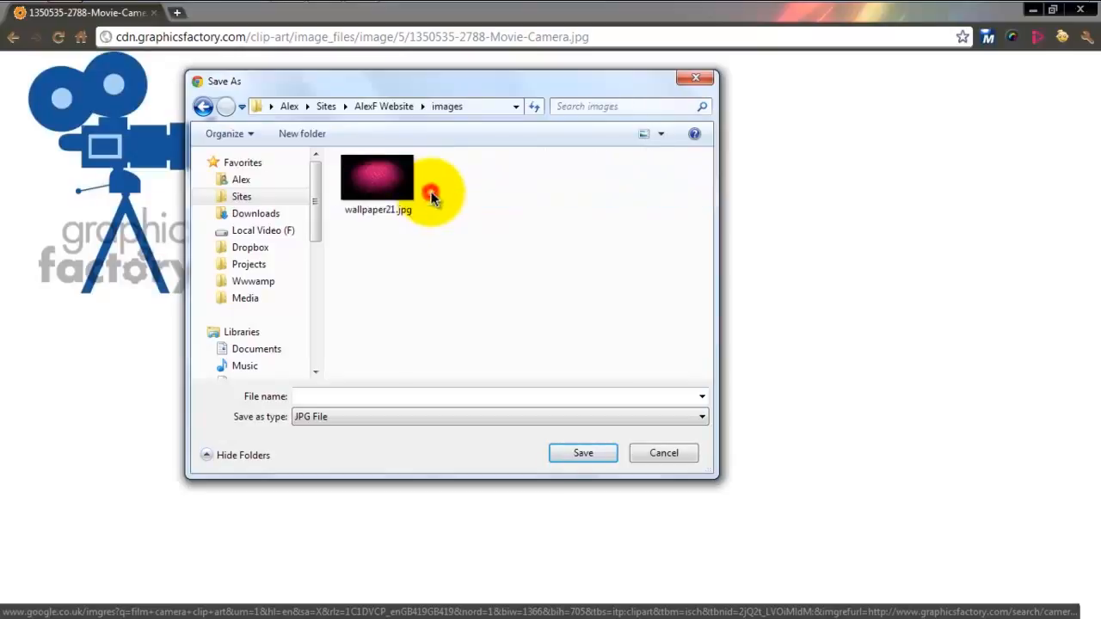
pyautogui.click(355, 395)
pyautogui.write('header-icon')
pyautogui.press('Return')
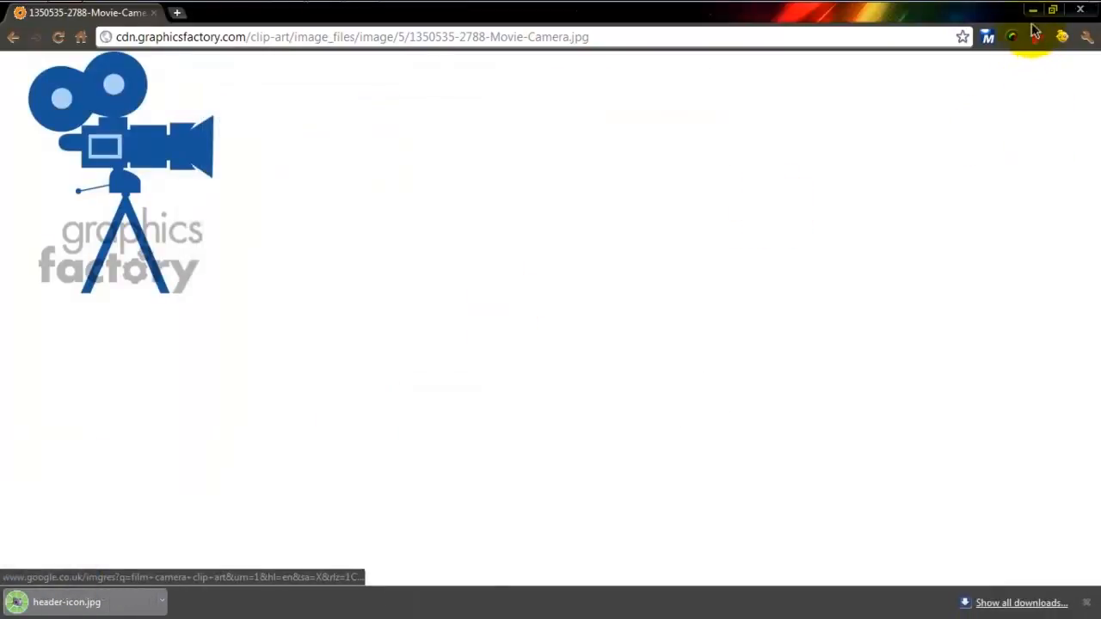
# - Switch back to Muse and place header-icon.jpg on the A-Master page below the title, at about X 40, Y 84
pyautogui.click(1032, 9)
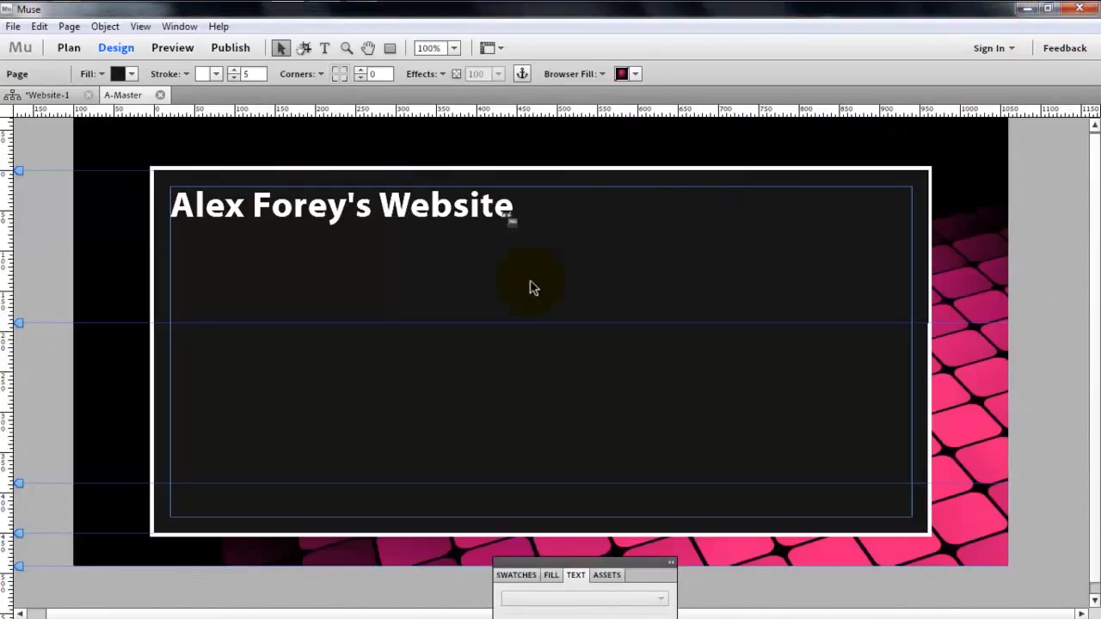
pyautogui.click(330, 210)
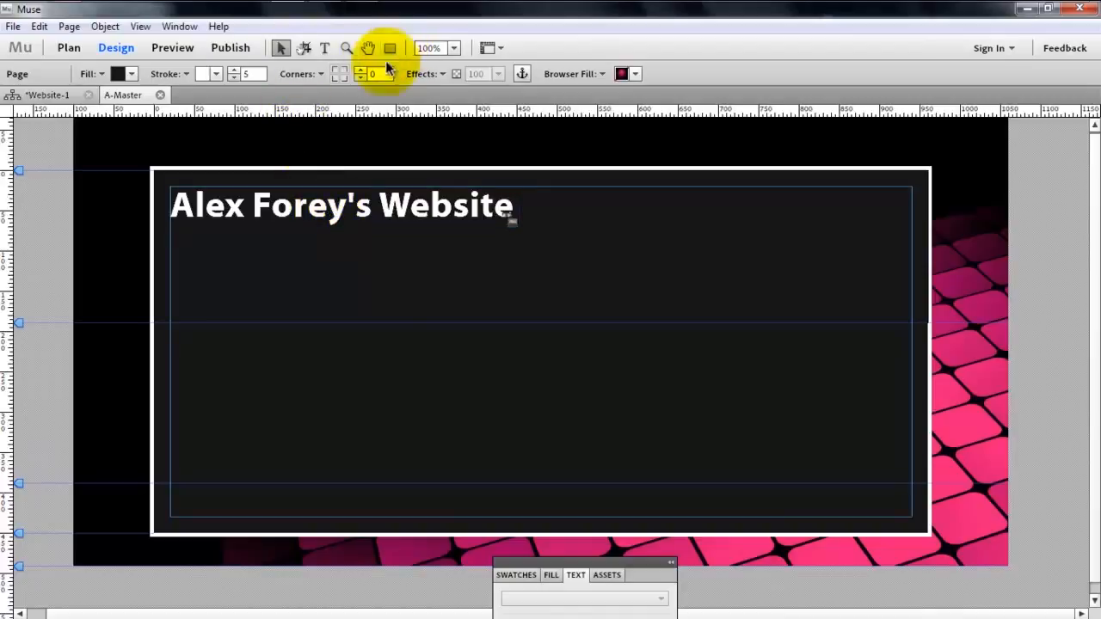
pyautogui.click(92, 75)
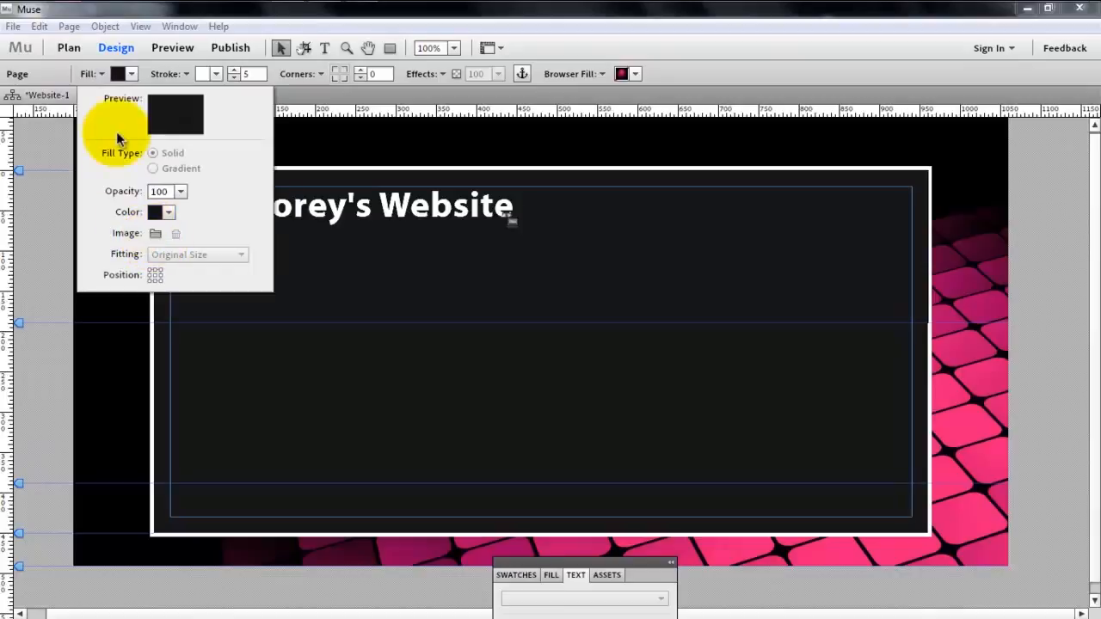
pyautogui.click(13, 25)
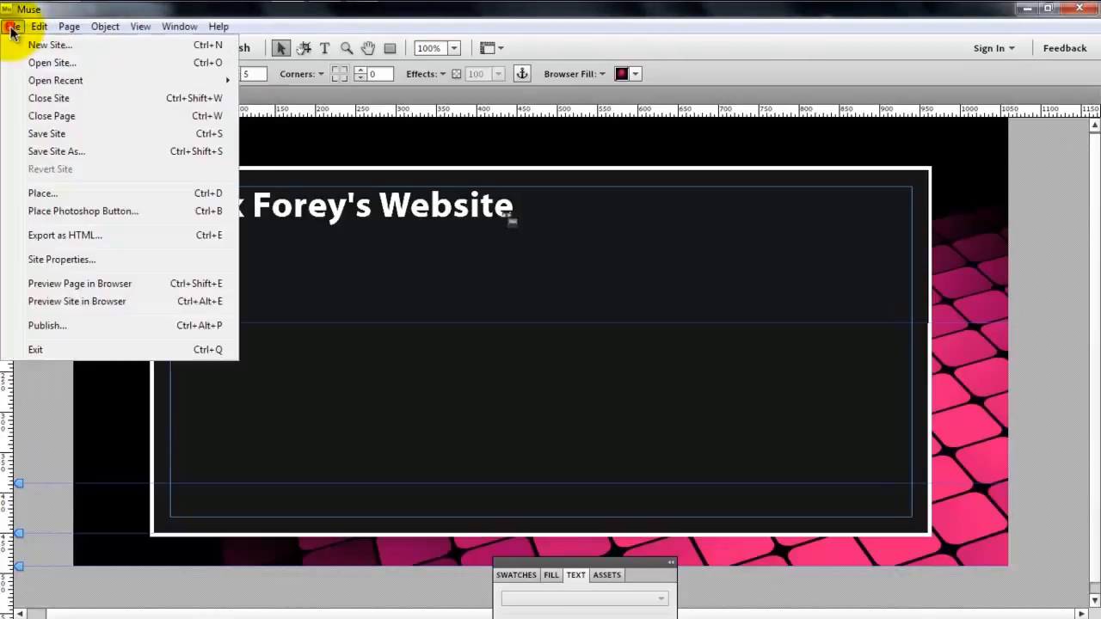
pyautogui.click(22, 191)
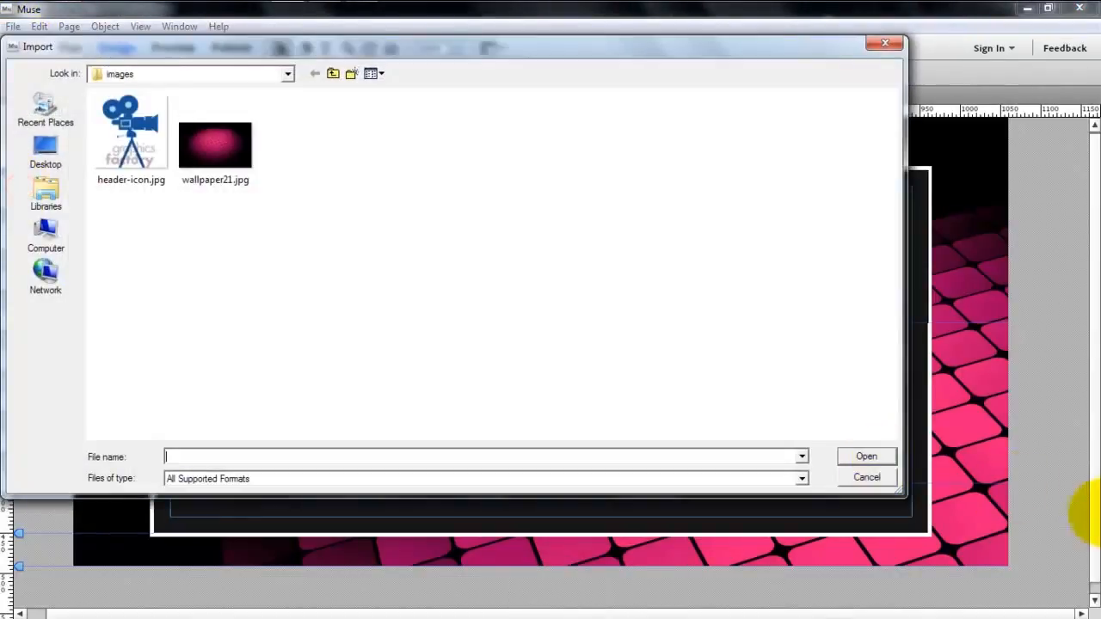
pyautogui.click(129, 142)
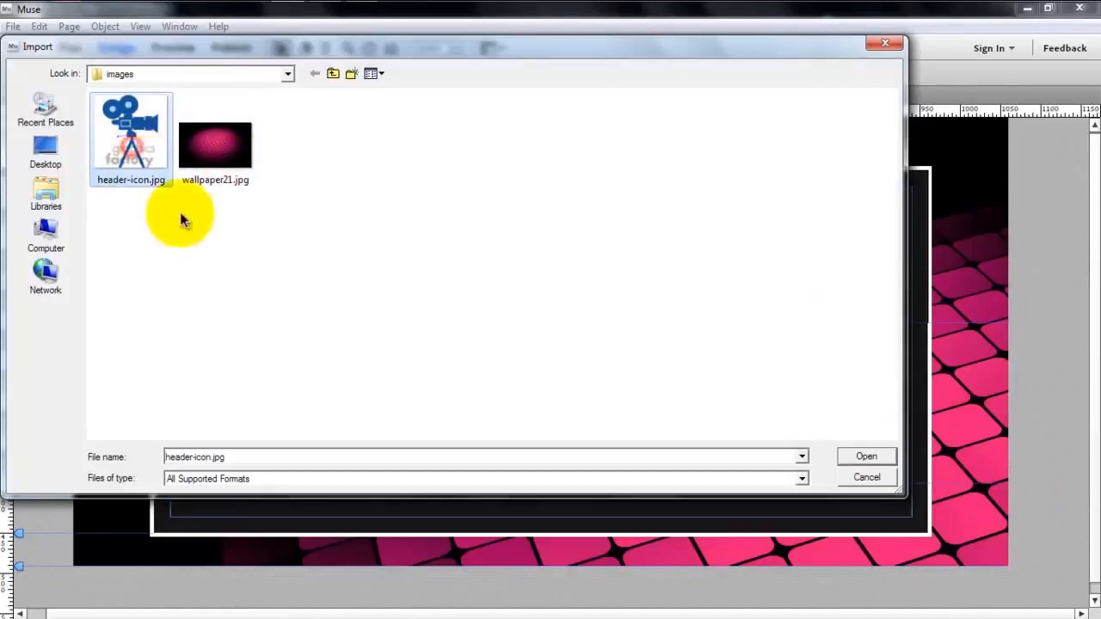
pyautogui.click(205, 231)
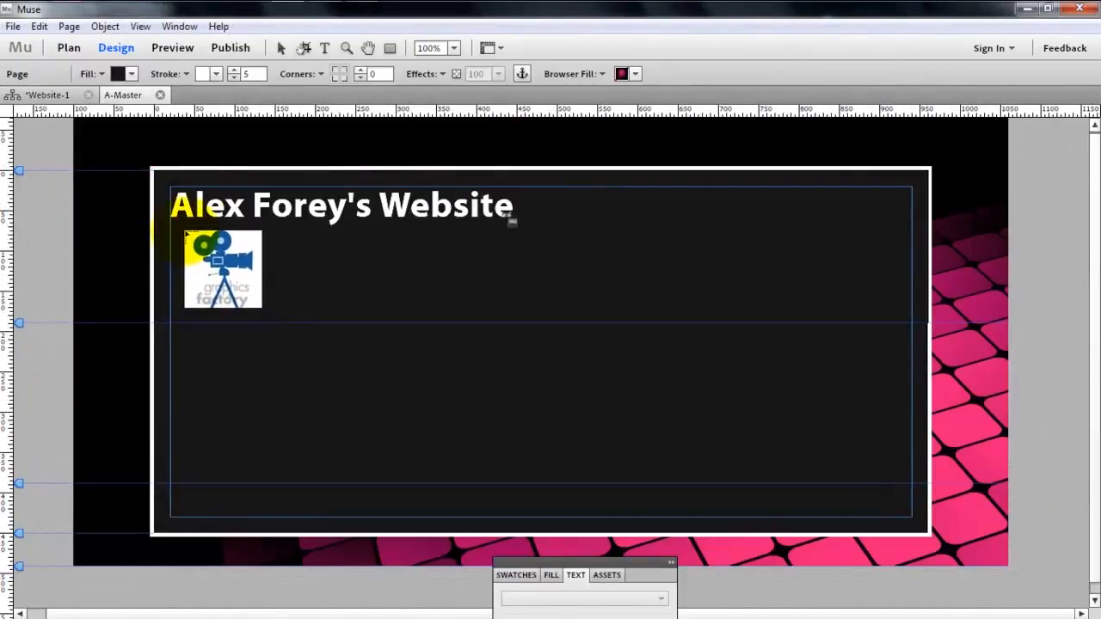
pyautogui.click(184, 233)
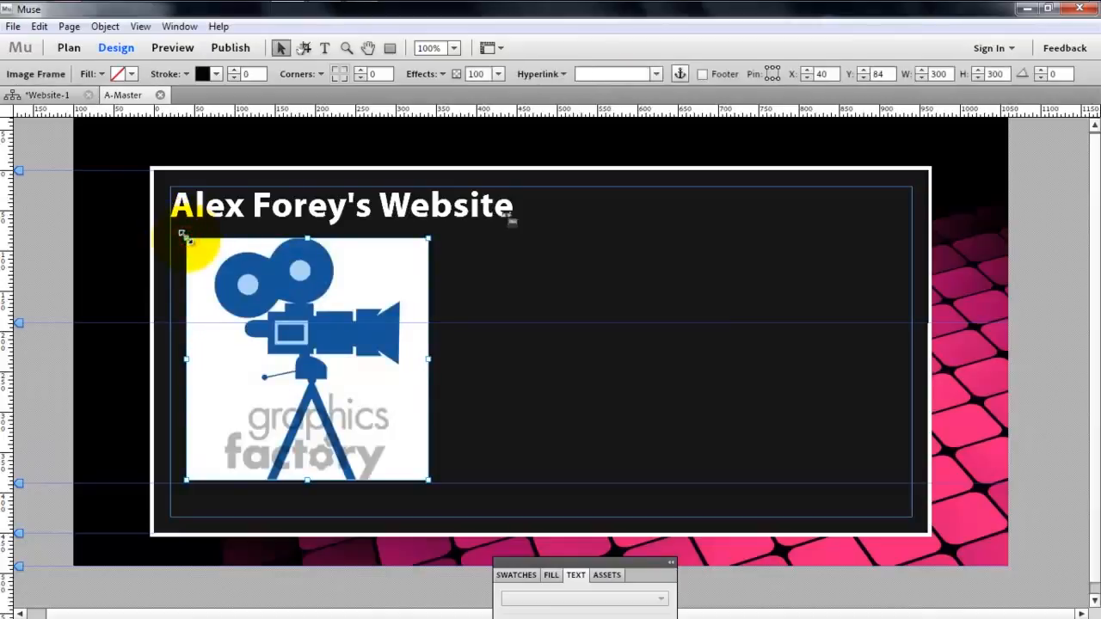
# - Scale the placed camera image down to about 193 × 193 and position it beneath the title at about X 60, Y 73
pyautogui.hotkey('ctrl', 'z')
pyautogui.moveTo(186, 238); pyautogui.dragTo(355, 386)
pyautogui.moveTo(317, 352); pyautogui.dragTo(321, 352)
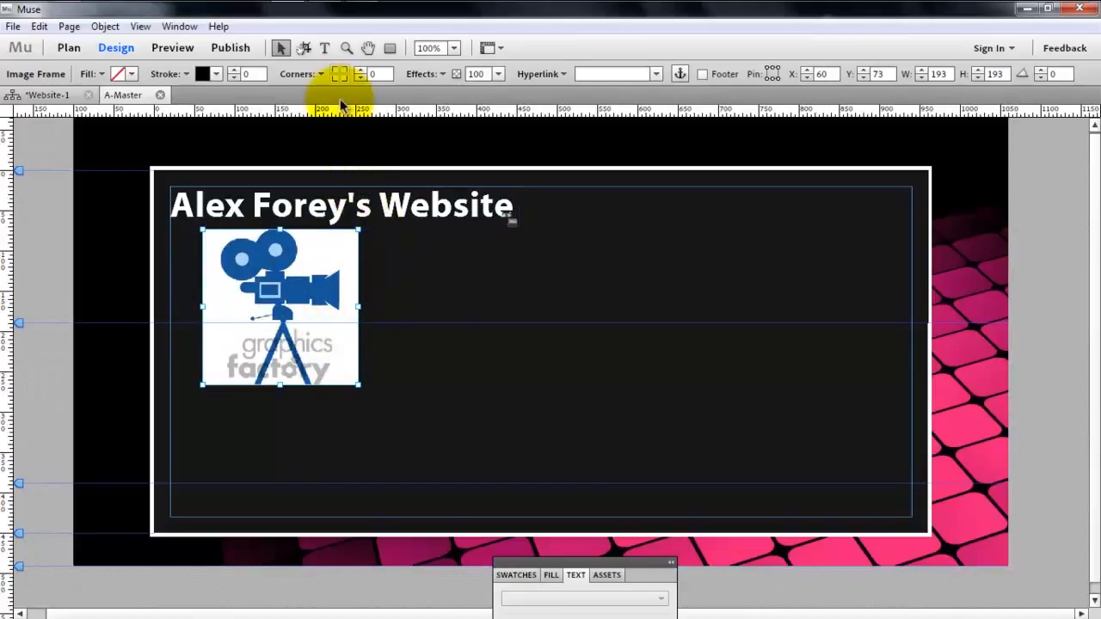
# - Crop the tripod and watermark off the camera image up to the header guide, for a frame height of 116
pyautogui.click(303, 49)
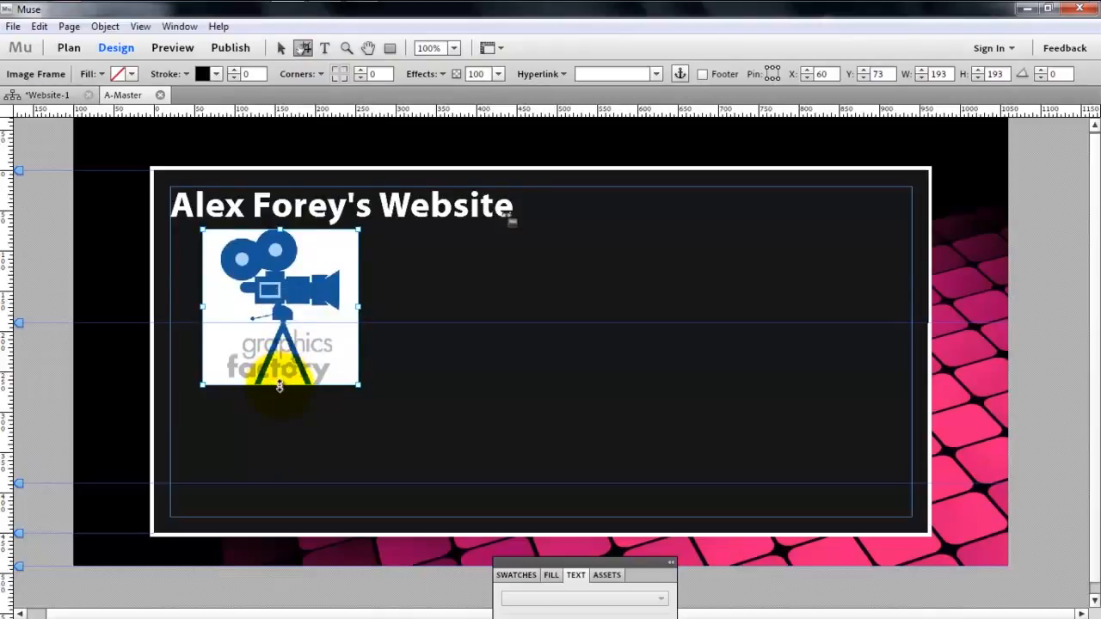
pyautogui.moveTo(279, 386); pyautogui.dragTo(280, 322)
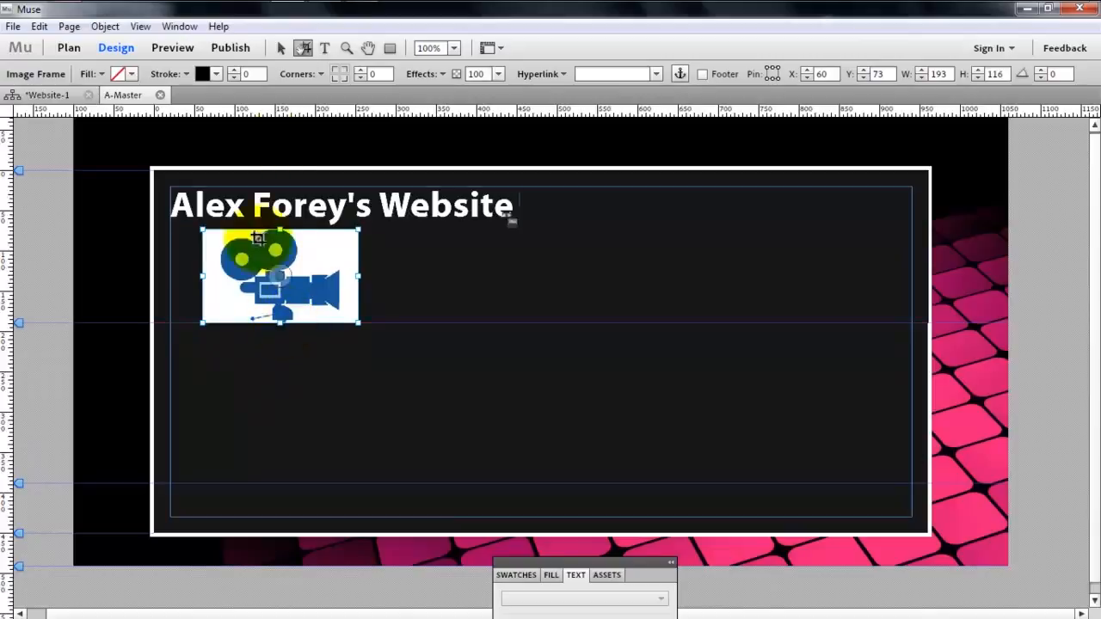
pyautogui.click(280, 48)
pyautogui.click(345, 285)
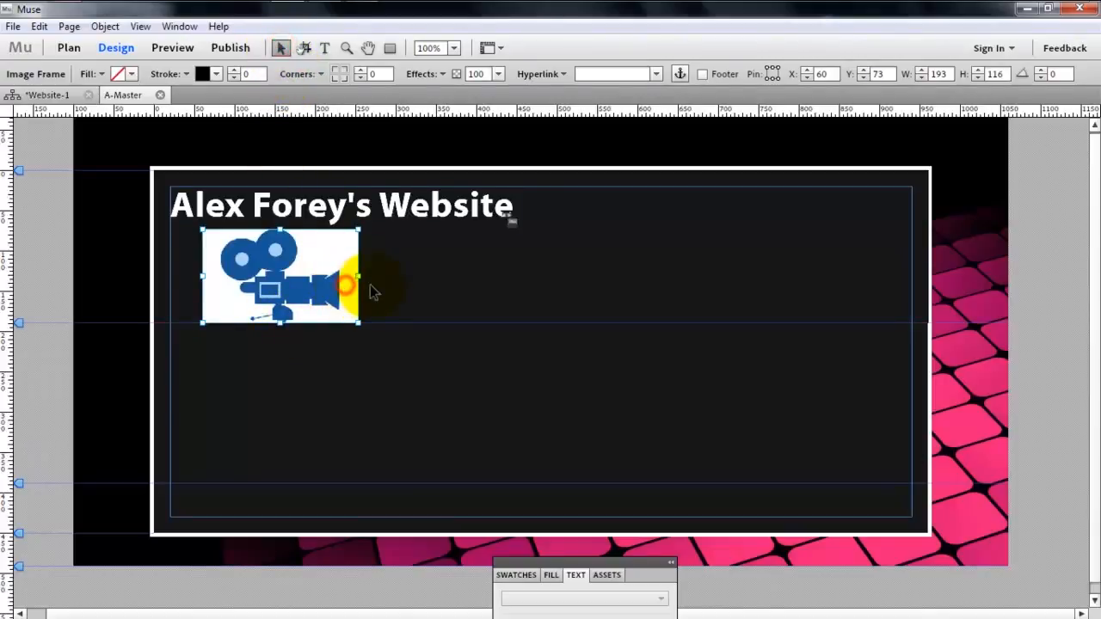
# - Shift the cropped camera image horizontally beneath the title to about X 61, Y 73
pyautogui.click(370, 290)
pyautogui.moveTo(336, 288); pyautogui.dragTo(326, 291)
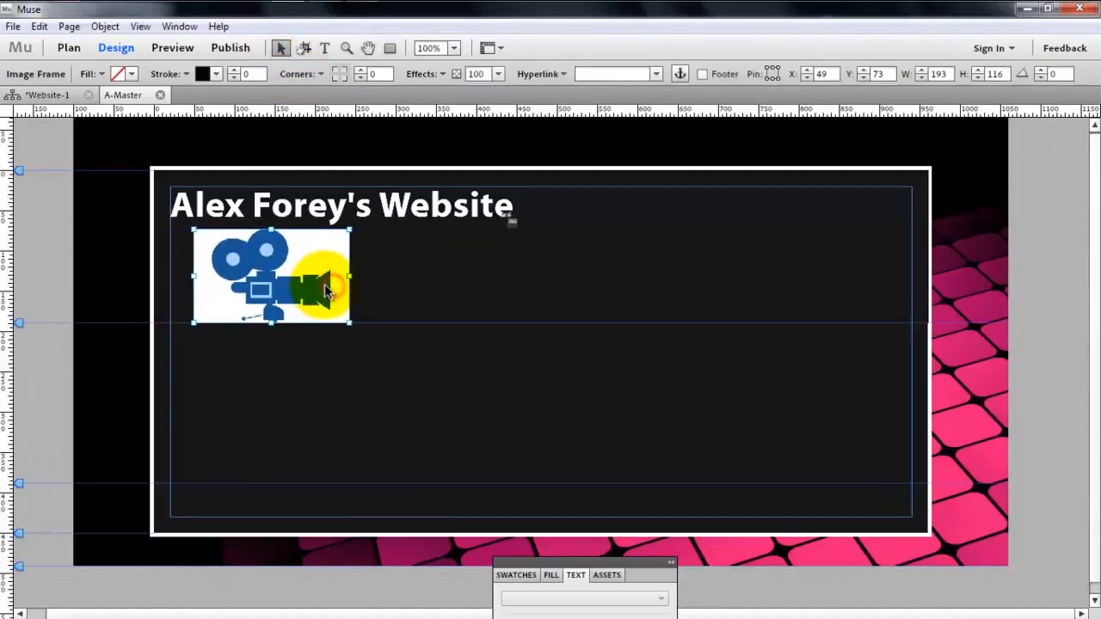
pyautogui.click(352, 285)
pyautogui.click(320, 285)
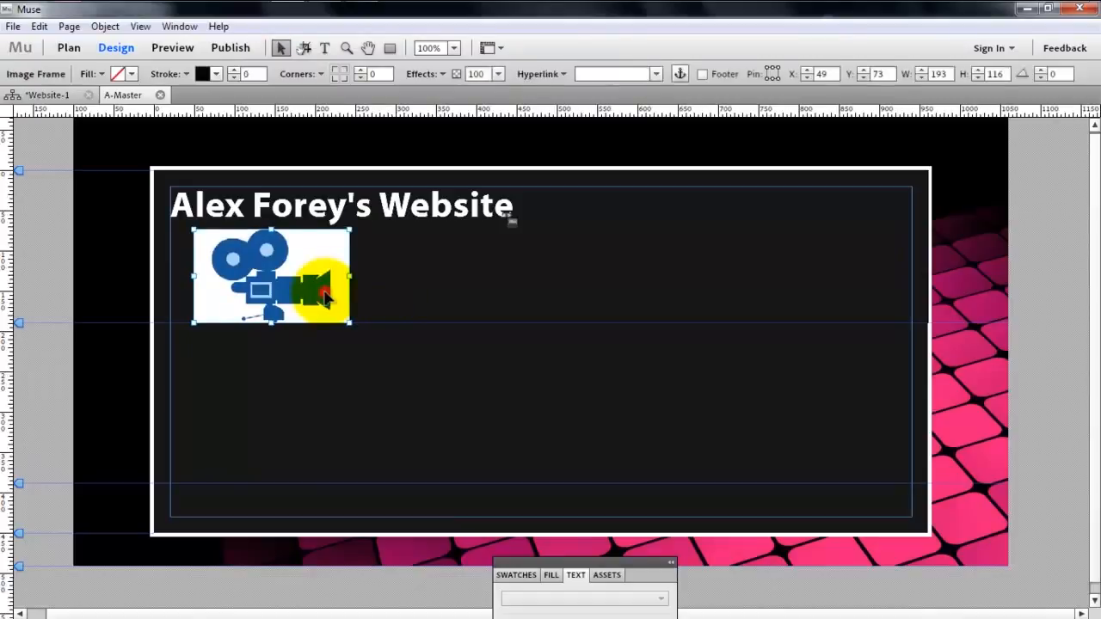
pyautogui.click(361, 304)
pyautogui.click(330, 289)
pyautogui.moveTo(330, 288); pyautogui.dragTo(338, 290)
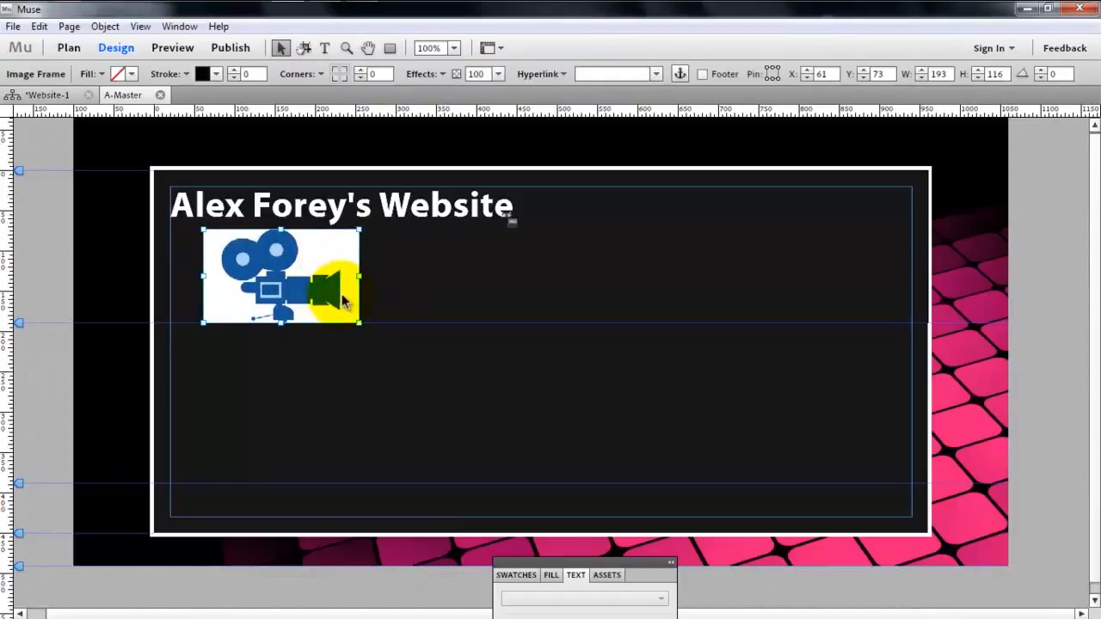
pyautogui.click(410, 342)
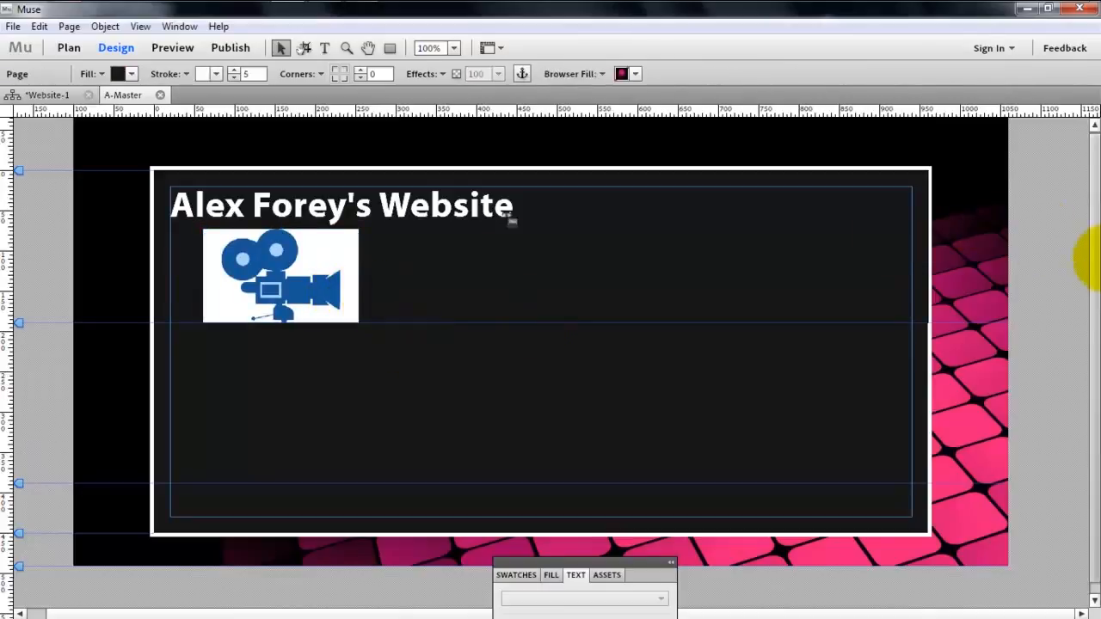
# - Draw a full-width footer rectangle of about 960 × 184 from the footer guide downward at X 0, Y 388
pyautogui.scroll(-1, 1081, 293)
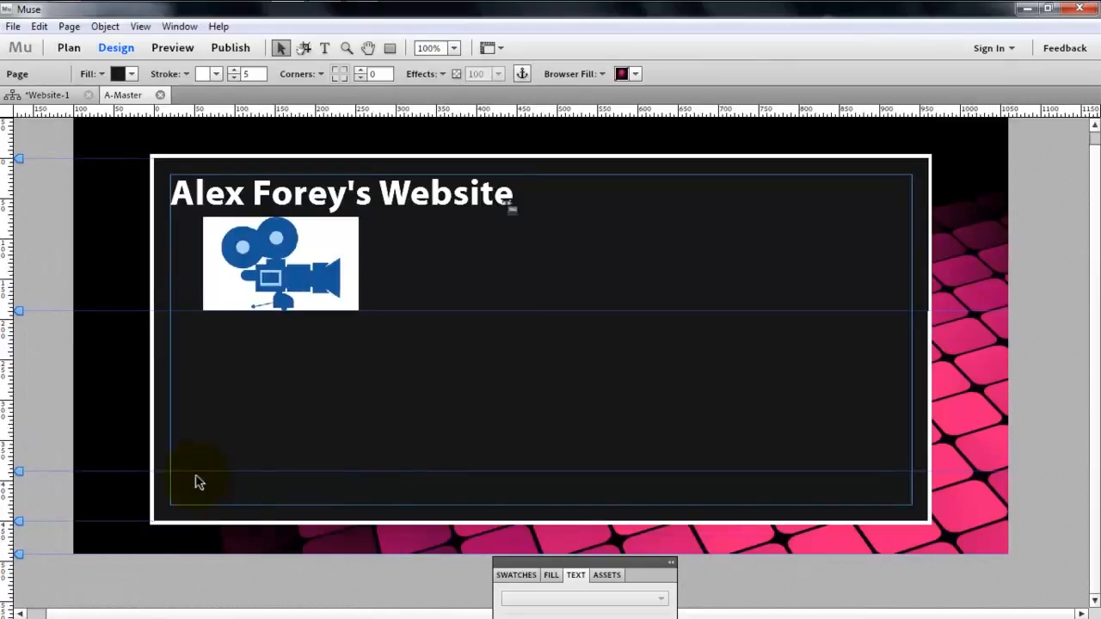
pyautogui.click(389, 48)
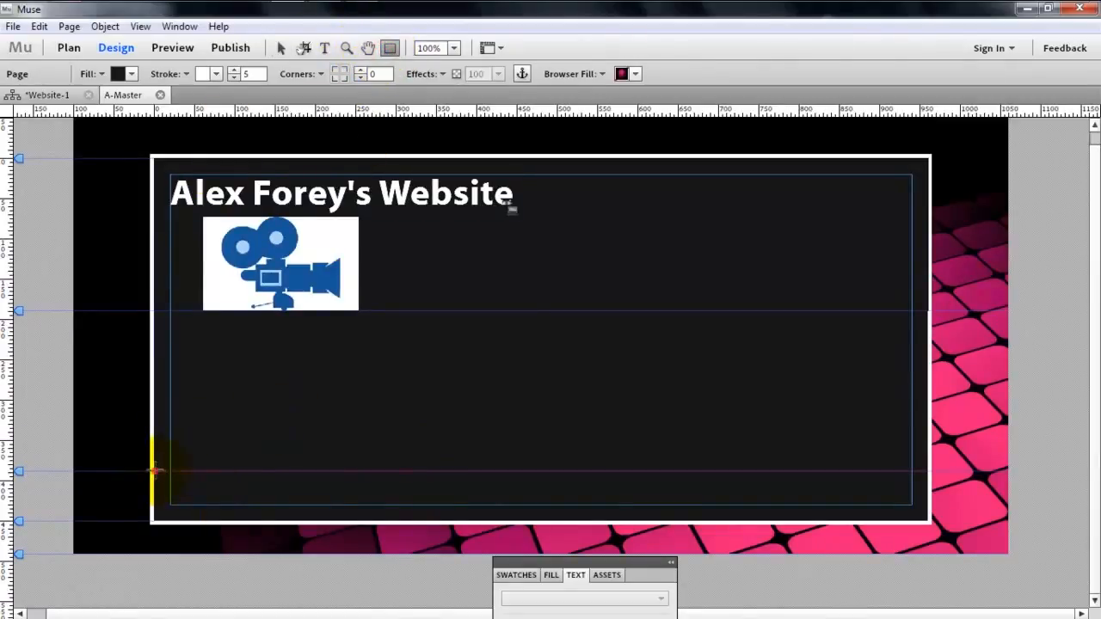
pyautogui.moveTo(153, 471); pyautogui.dragTo(924, 603)
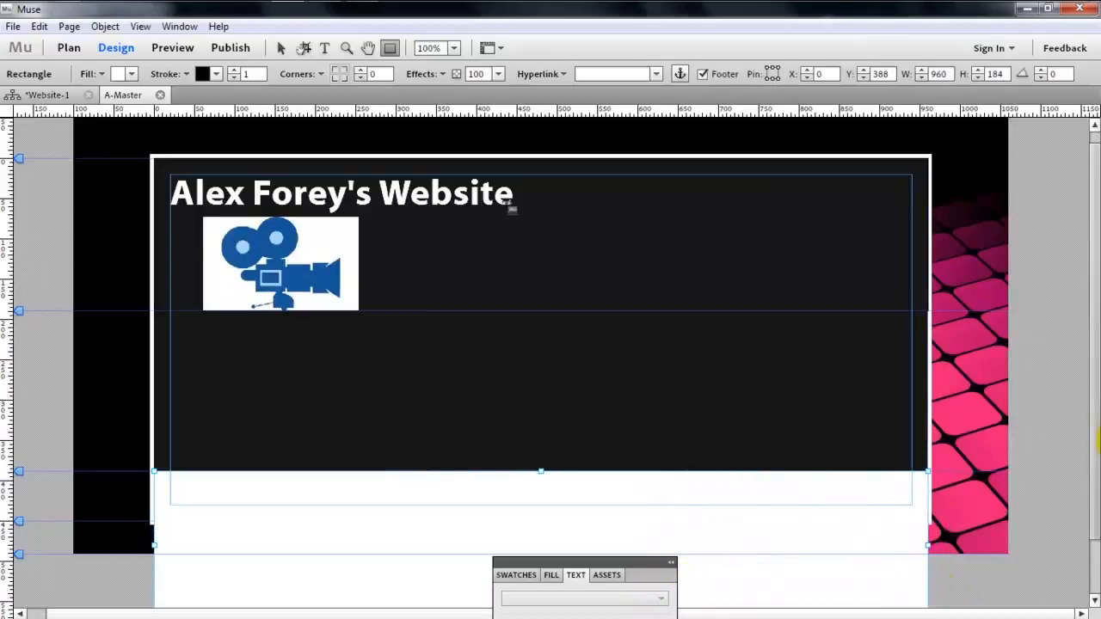
pyautogui.scroll(-2, 1085, 418)
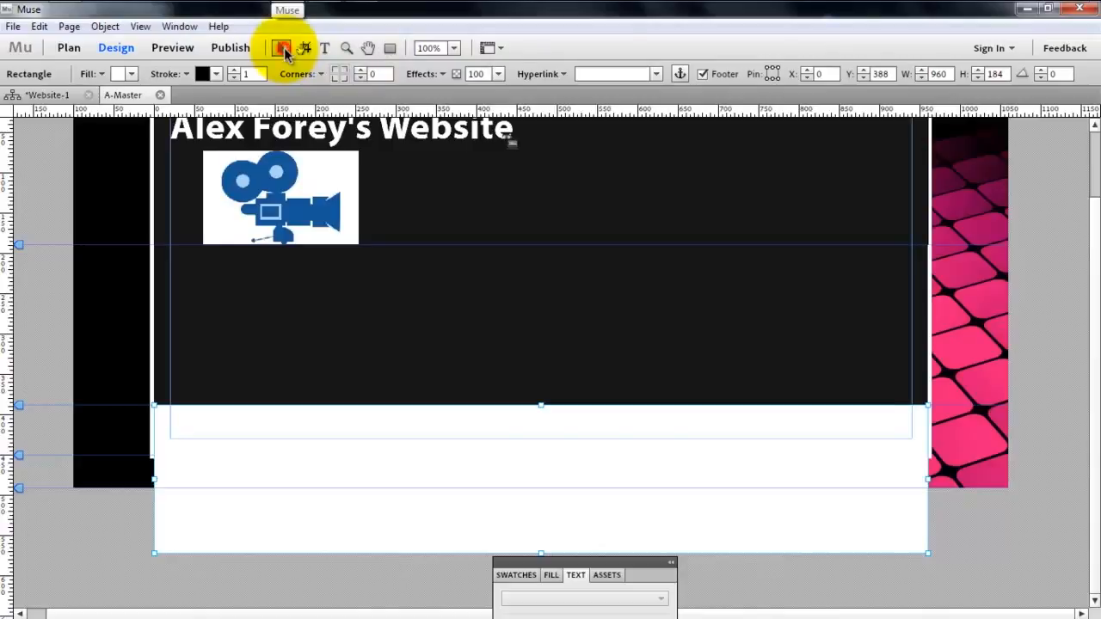
# - Lower the bottom-of-page guide to the footer rectangle's lower edge and stretch the rectangle to meet it at height 185
pyautogui.moveTo(21, 458); pyautogui.dragTo(7, 558)
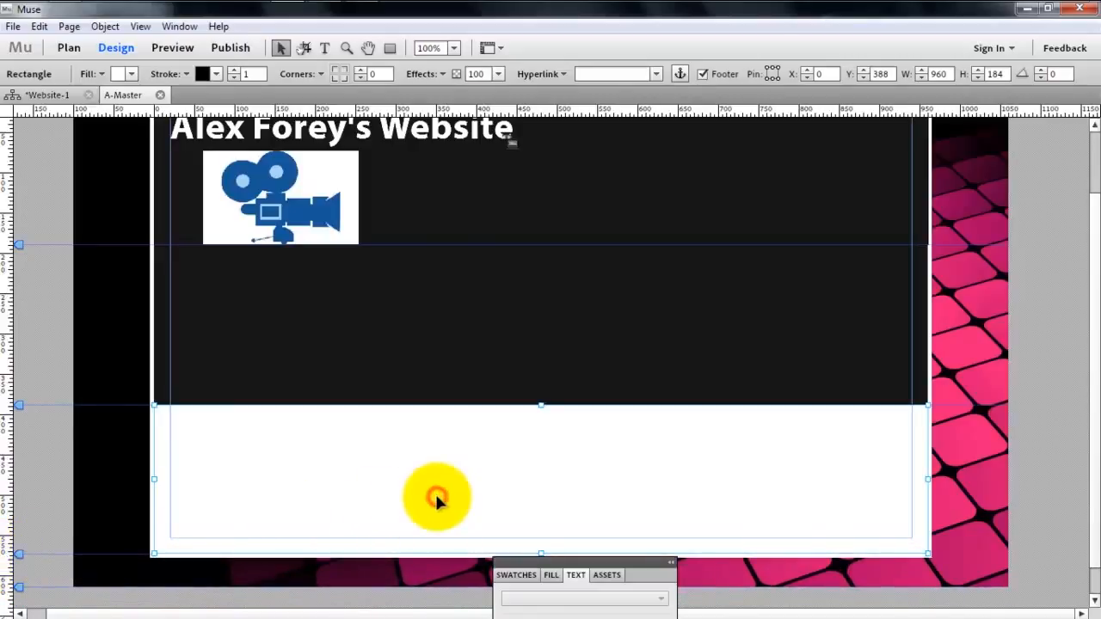
pyautogui.click(336, 545)
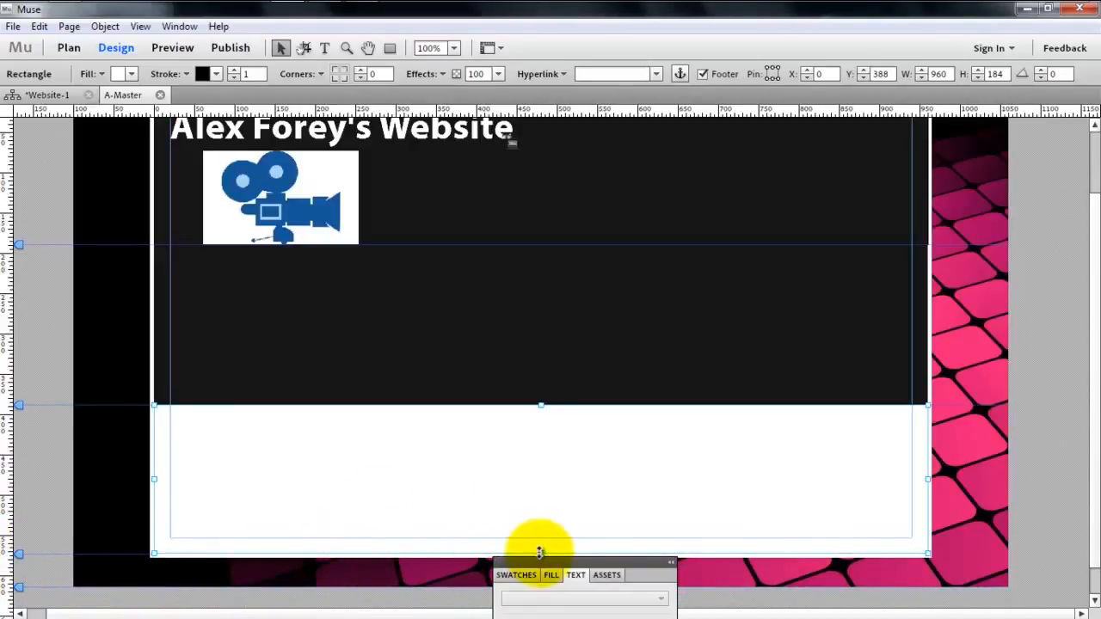
pyautogui.moveTo(539, 550); pyautogui.dragTo(542, 551)
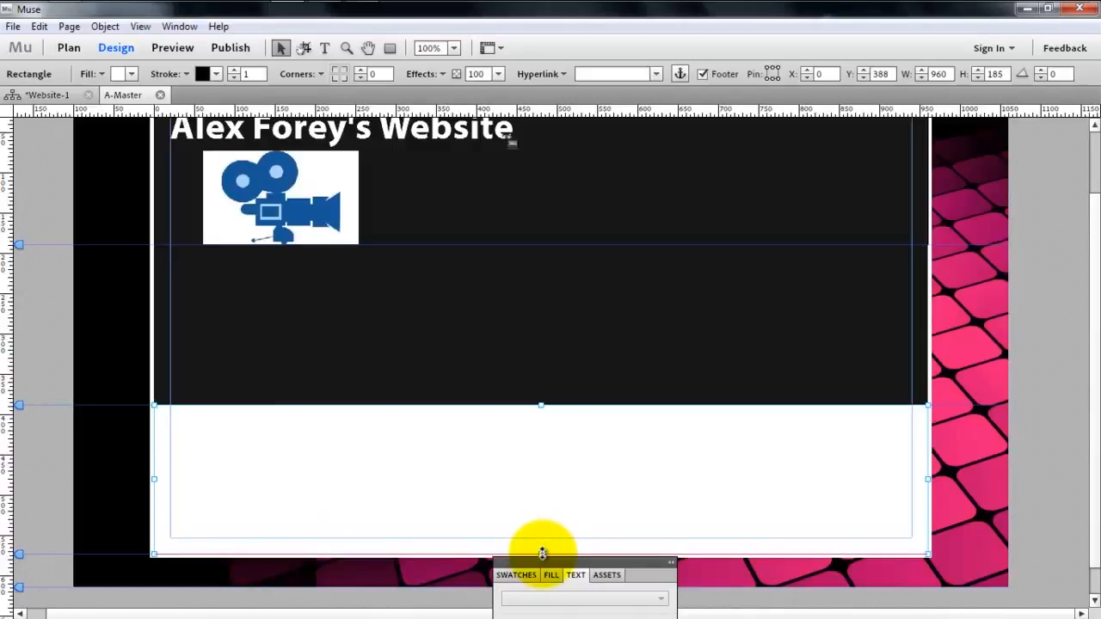
pyautogui.click(988, 498)
# - Extend the footer rectangle downward to a height of about 208 and lower the bottom-of-page guide to match its lower edge
pyautogui.scroll(1, 1096, 462)
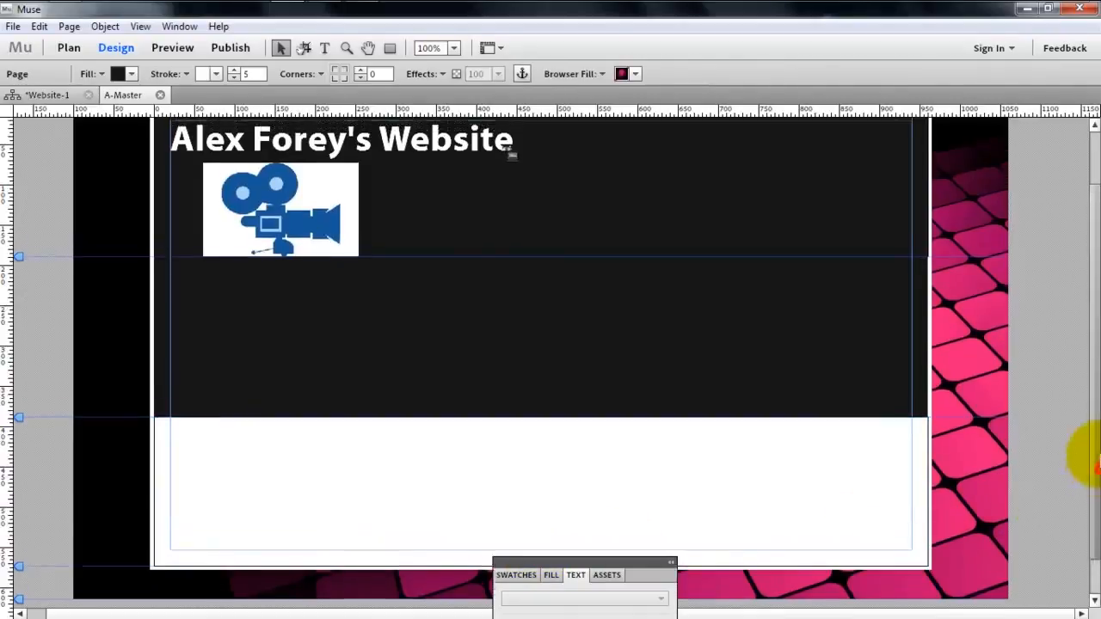
pyautogui.scroll(3, 1092, 457)
pyautogui.scroll(-2, 1093, 463)
pyautogui.scroll(-2, 1094, 471)
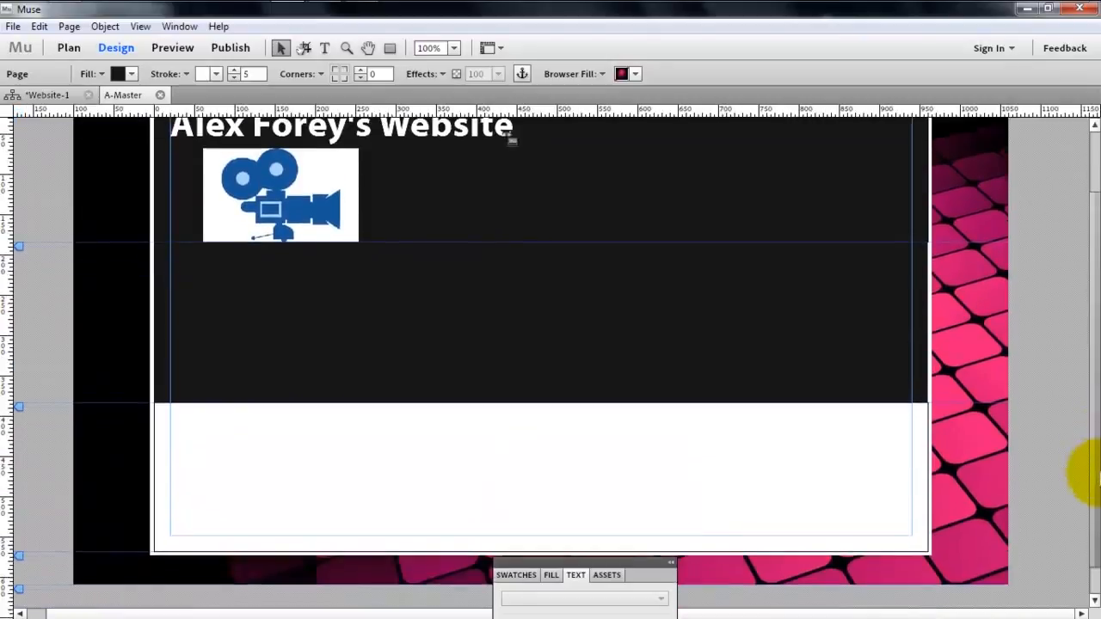
pyautogui.click(657, 472)
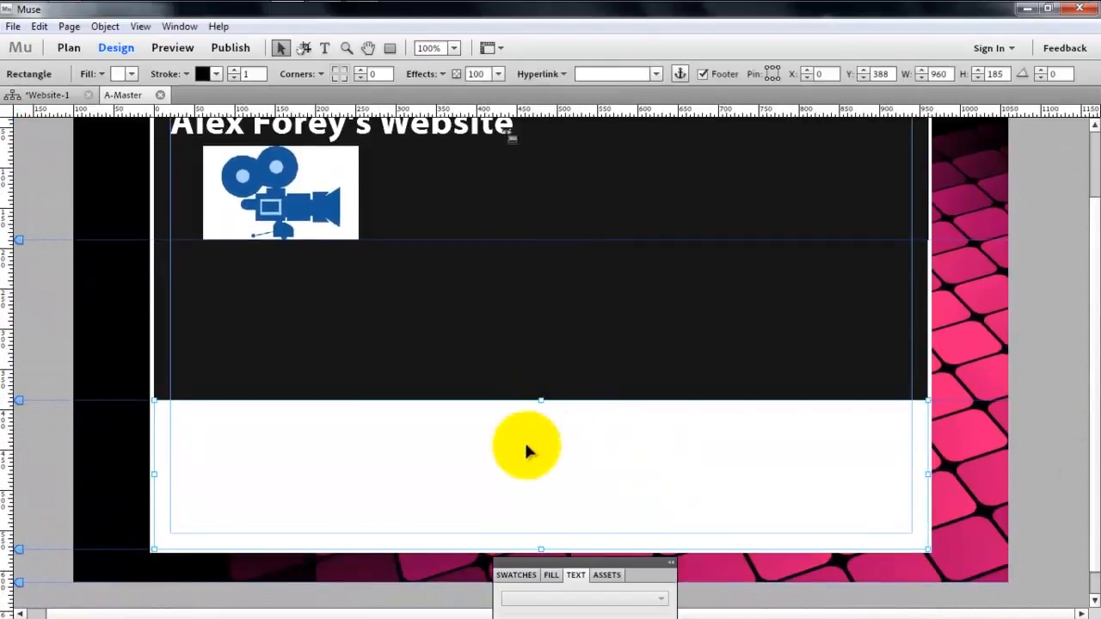
pyautogui.click(539, 553)
pyautogui.click(541, 548)
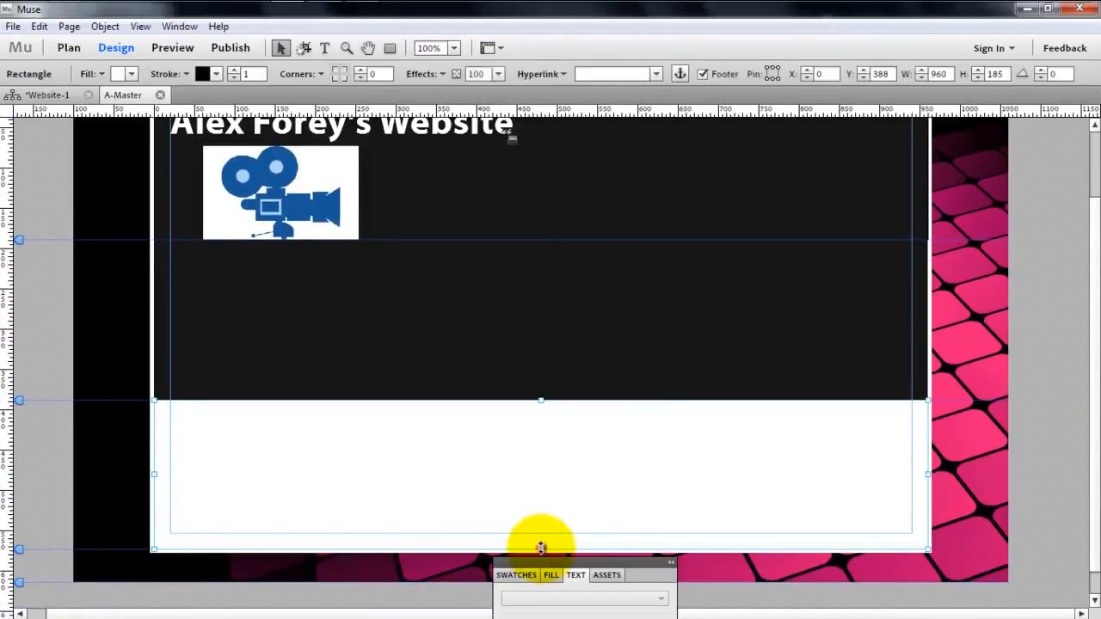
pyautogui.moveTo(541, 548); pyautogui.dragTo(542, 567)
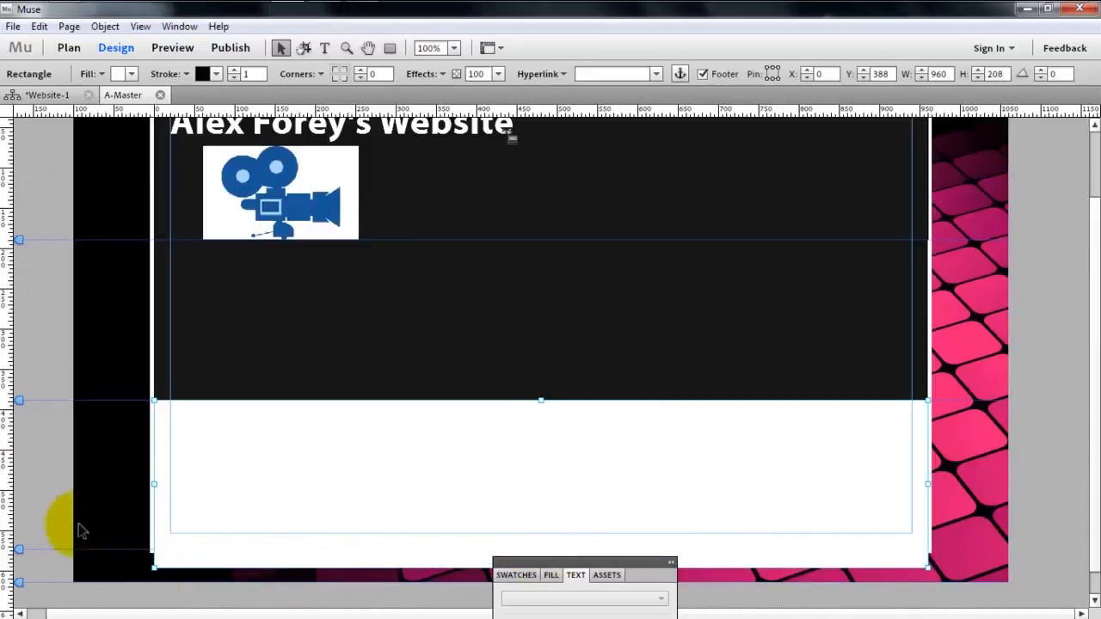
pyautogui.moveTo(21, 555); pyautogui.dragTo(20, 566)
pyautogui.click(418, 576)
pyautogui.click(421, 549)
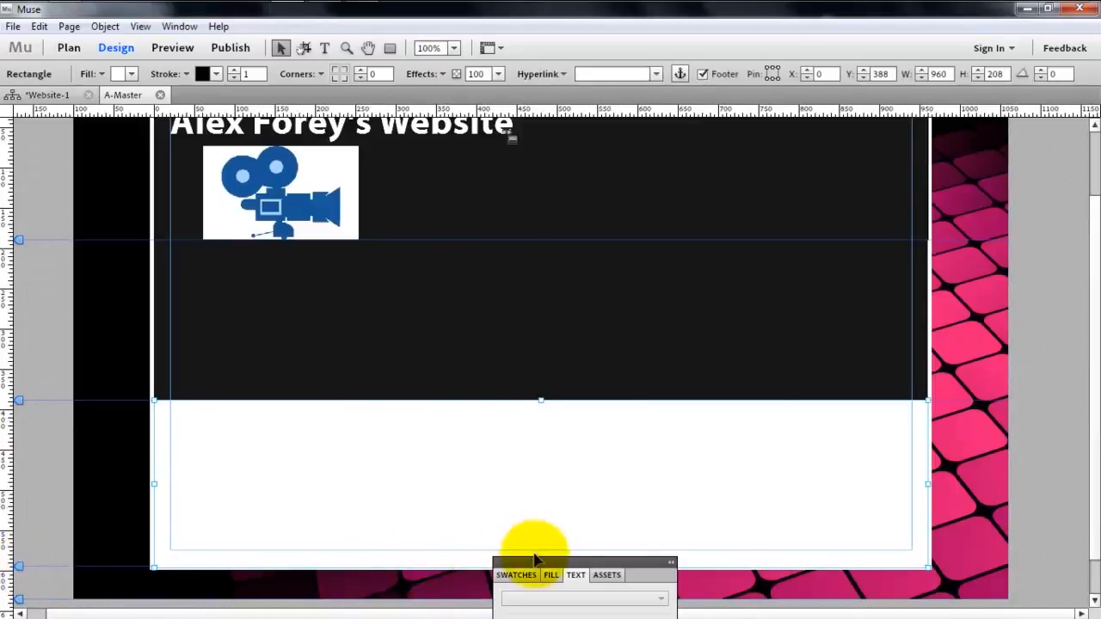
# - Move the floating panel group clear of the footer rectangle's bottom edge
pyautogui.moveTo(536, 558); pyautogui.dragTo(696, 487)
pyautogui.moveTo(553, 561); pyautogui.dragTo(970, 221)
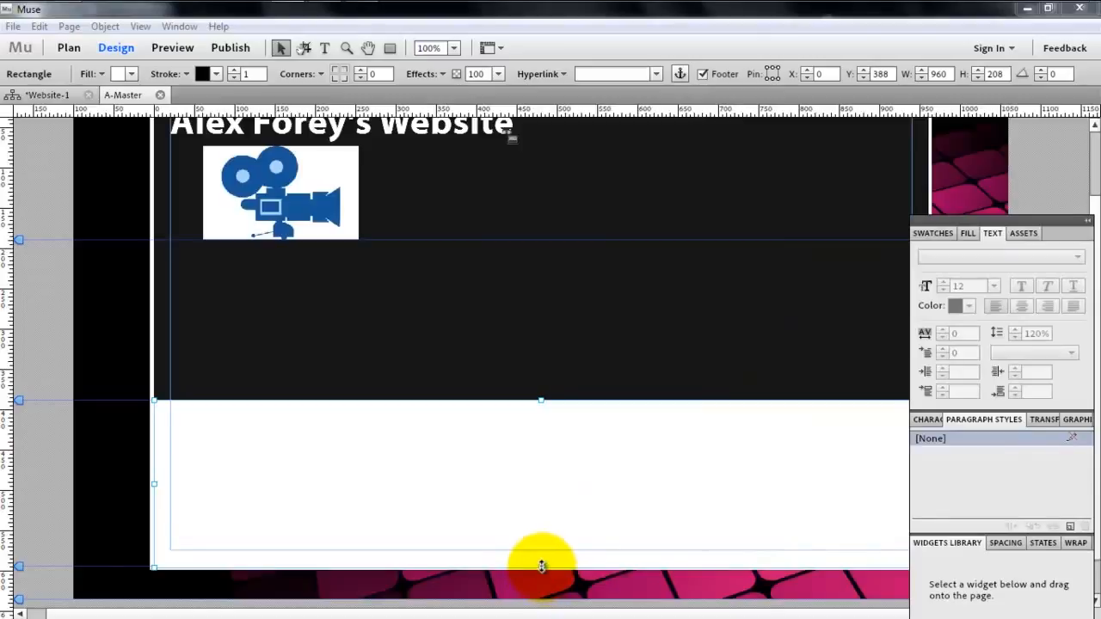
# - Shorten the footer rectangle to a height of about 206 so its lower edge meets the bottom-of-page guide
pyautogui.moveTo(540, 566)
pyautogui.mouseDown()
pyautogui.moveTo(536, 521)
pyautogui.moveTo(540, 565)
pyautogui.mouseUp()
pyautogui.click(509, 572)
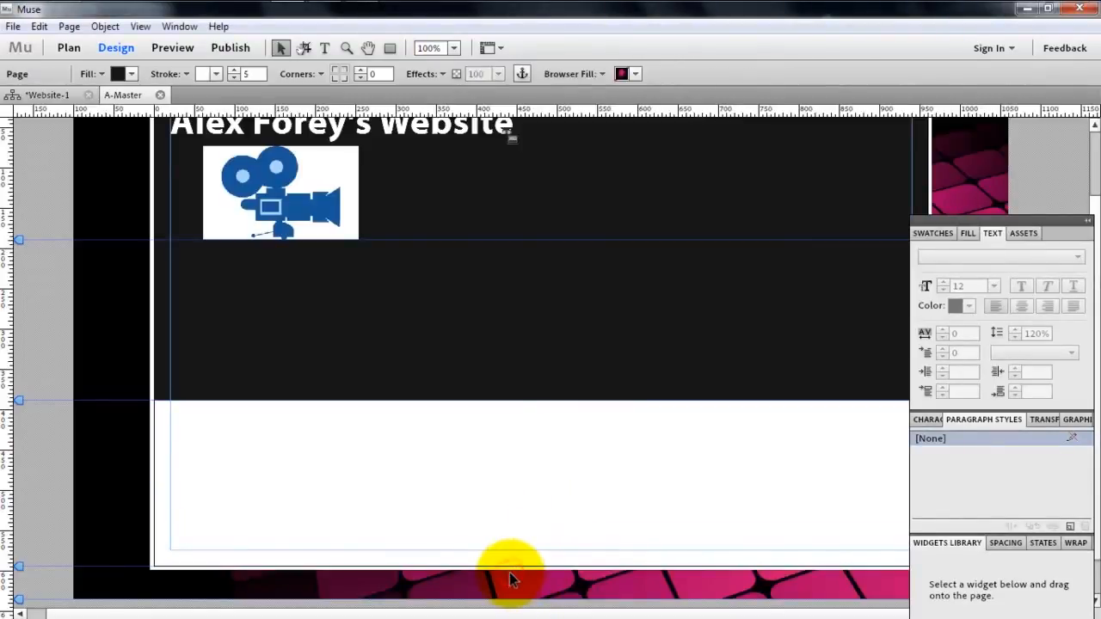
pyautogui.click(508, 520)
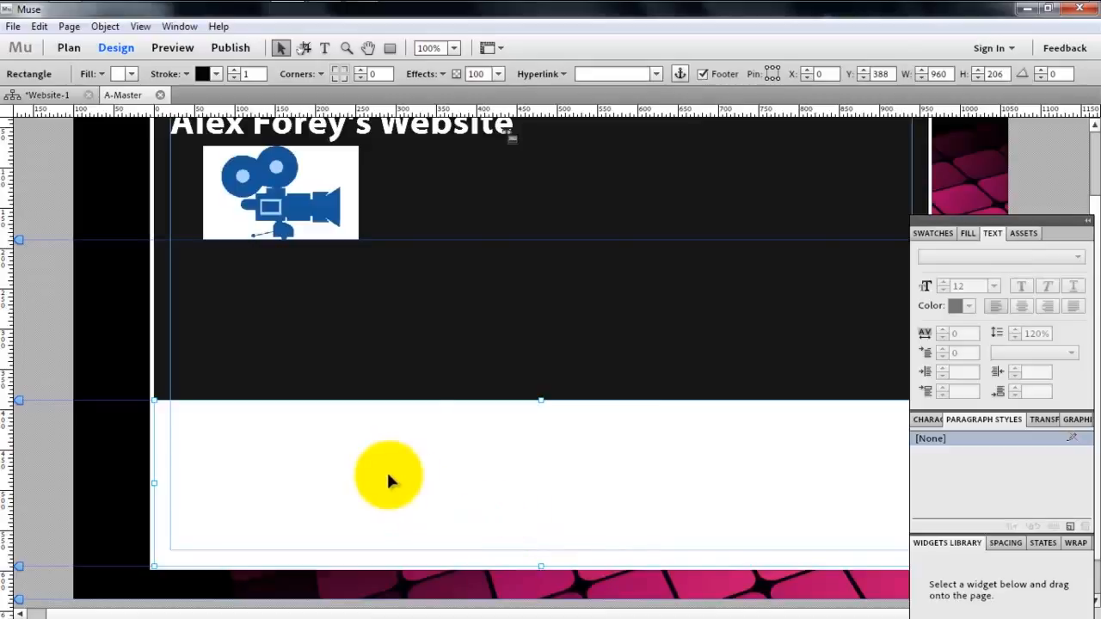
# - Change the footer rectangle's fill to a gradient running in the vertical direction
pyautogui.click(315, 394)
pyautogui.click(347, 429)
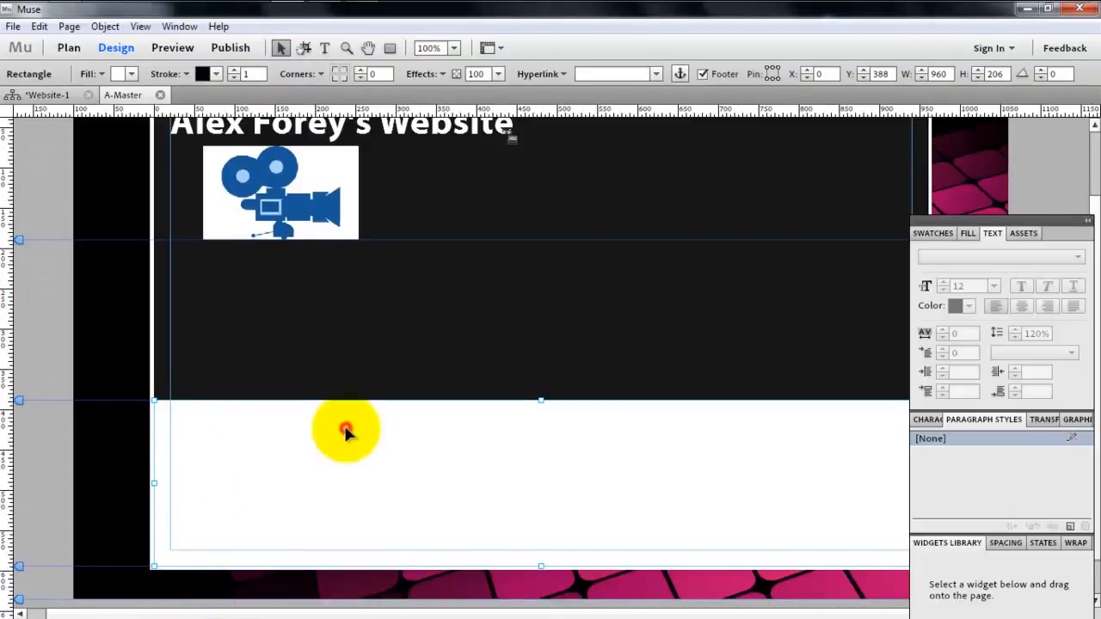
pyautogui.click(100, 76)
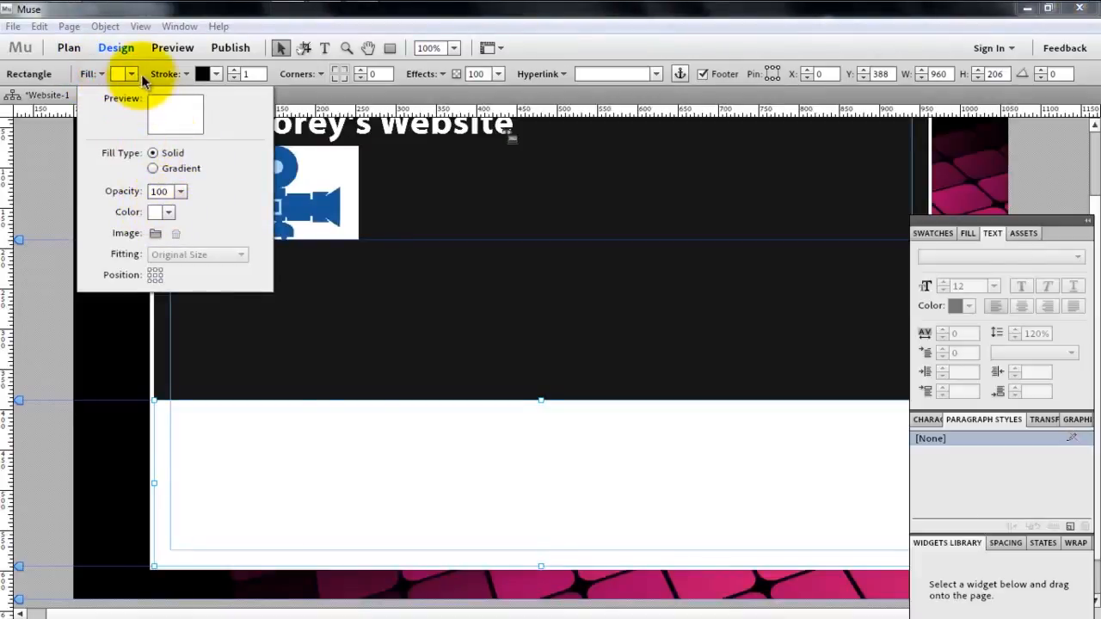
pyautogui.click(152, 169)
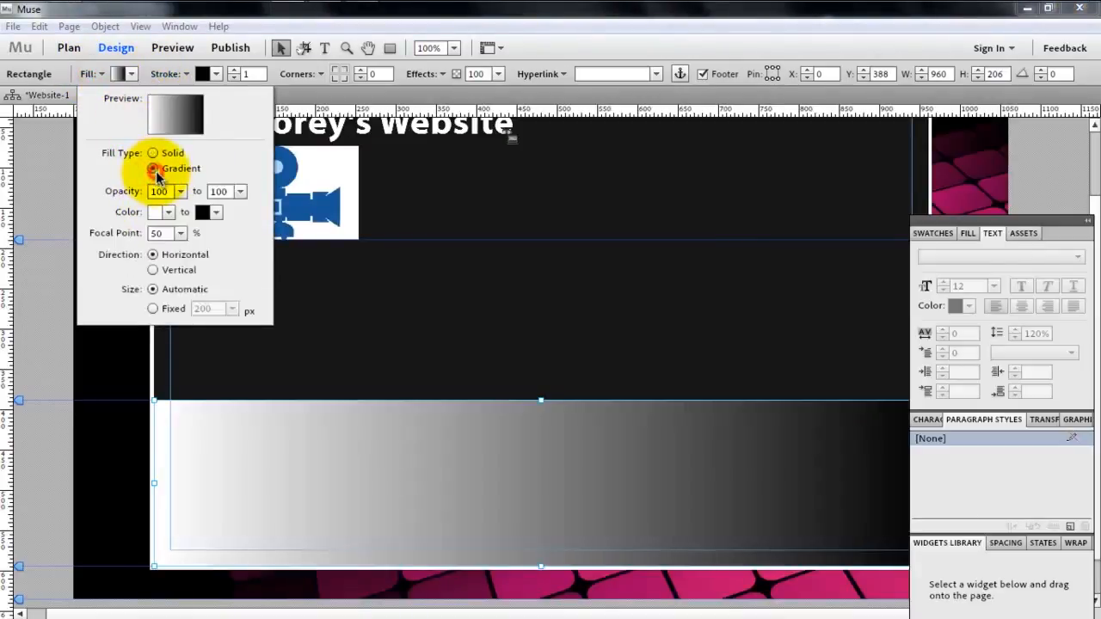
pyautogui.click(170, 212)
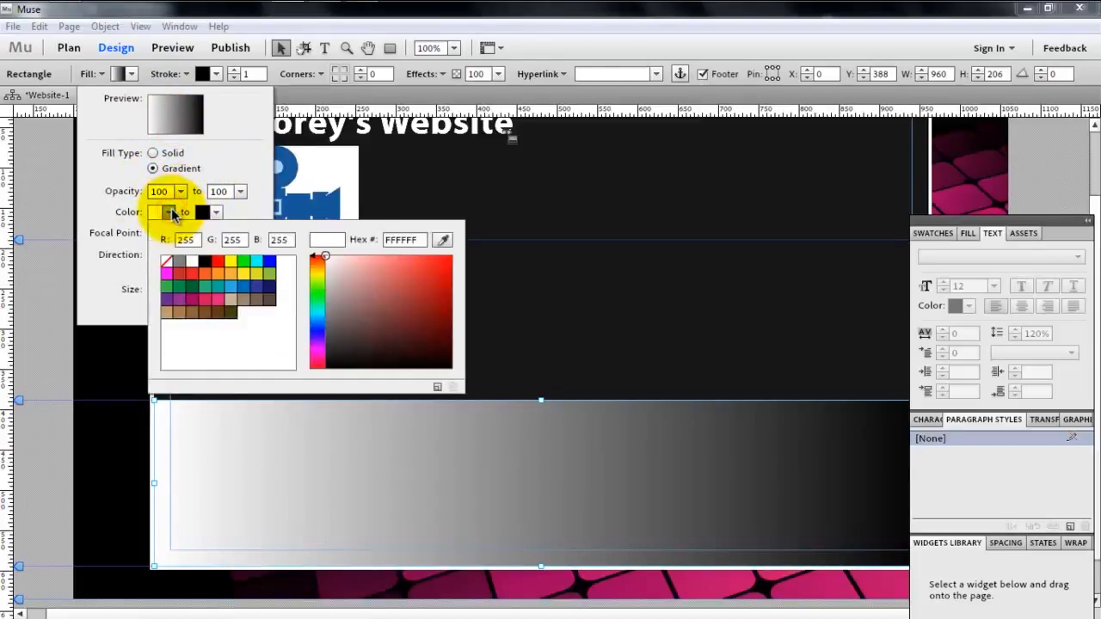
pyautogui.click(170, 212)
pyautogui.click(170, 271)
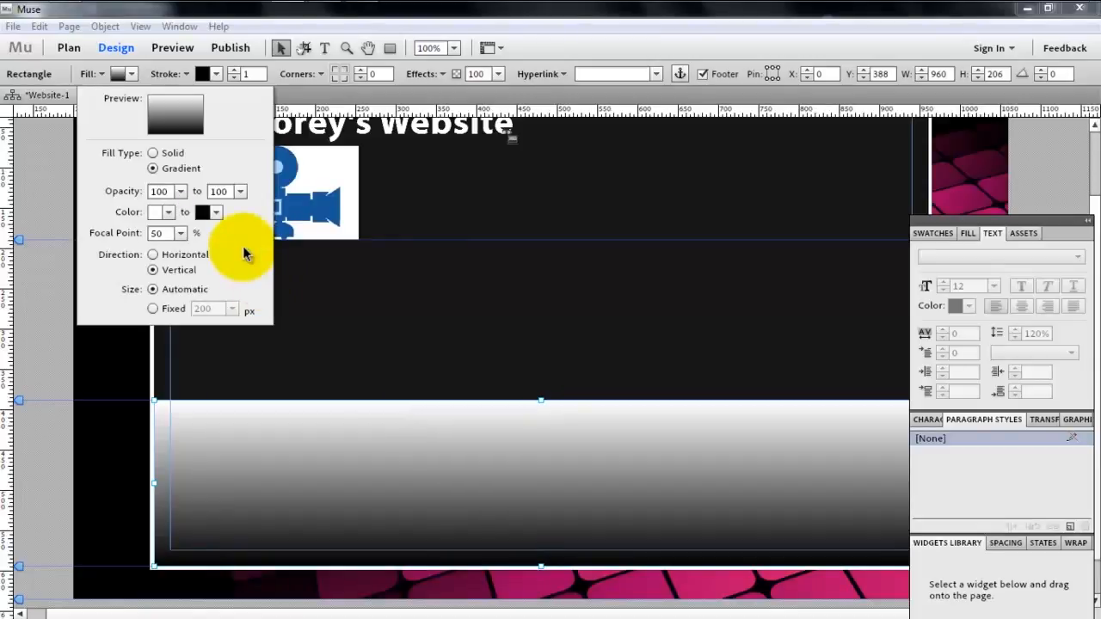
# - Set the footer gradient's start colour to the sampled page background 161616 and its end colour to 979797, keeping the size automatic
pyautogui.click(172, 213)
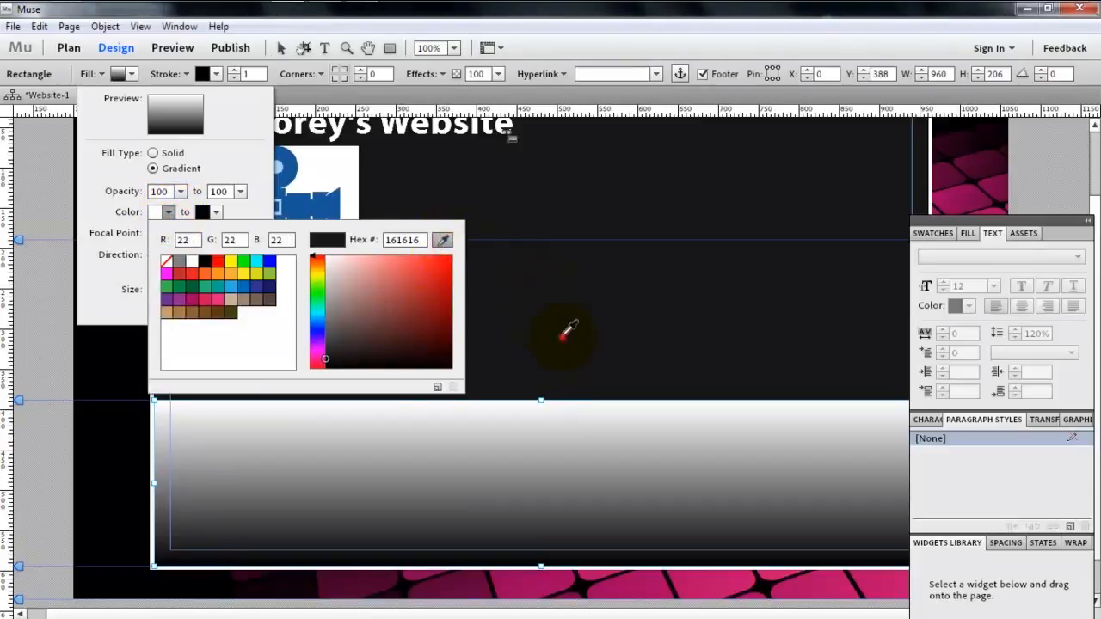
pyautogui.click(561, 338)
pyautogui.click(218, 214)
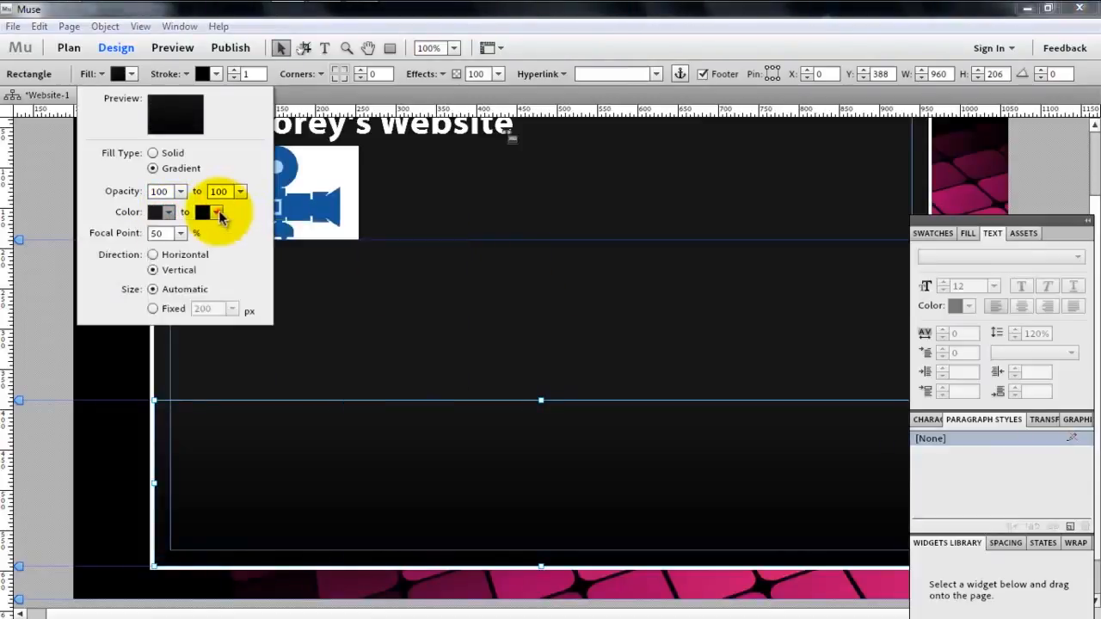
pyautogui.click(217, 214)
pyautogui.moveTo(422, 319); pyautogui.dragTo(328, 259)
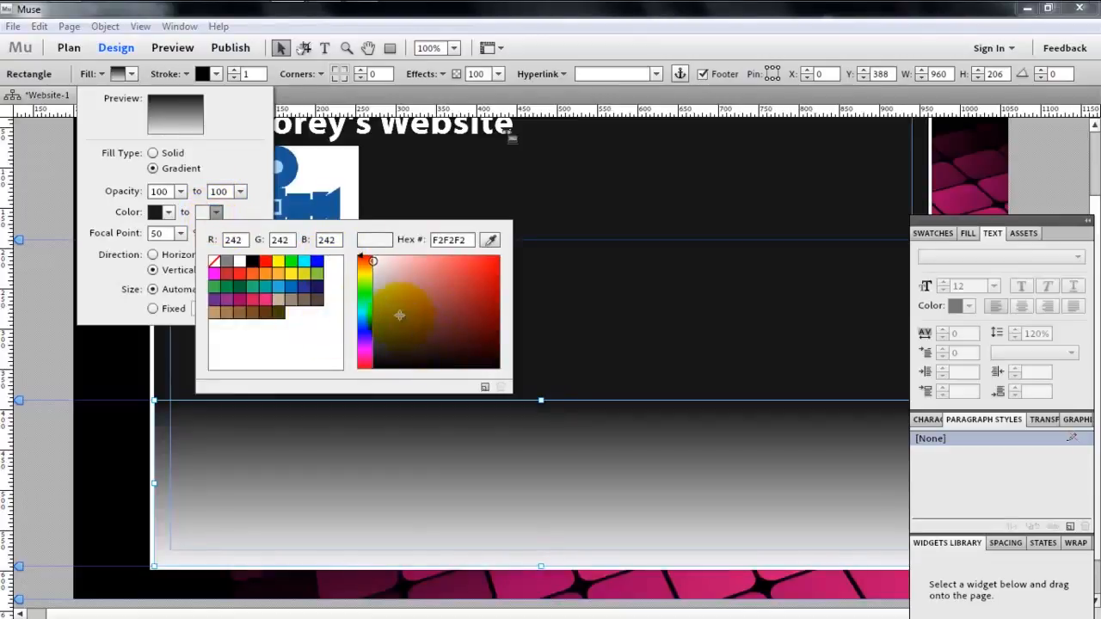
pyautogui.moveTo(400, 313)
pyautogui.mouseDown()
pyautogui.moveTo(378, 314)
pyautogui.moveTo(372, 301)
pyautogui.mouseUp()
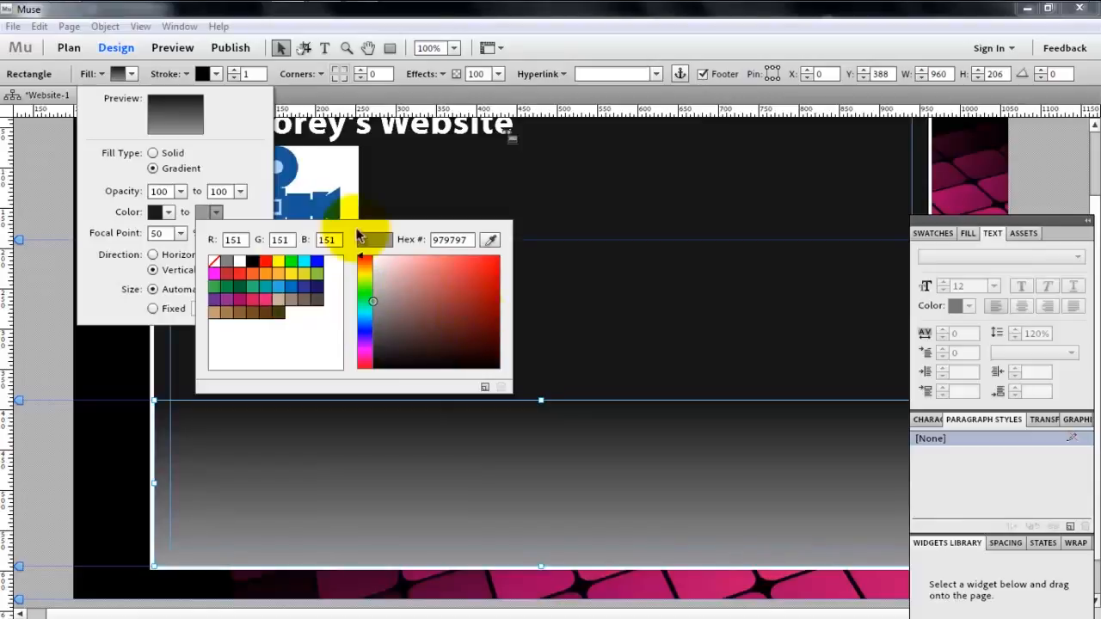
pyautogui.click(246, 175)
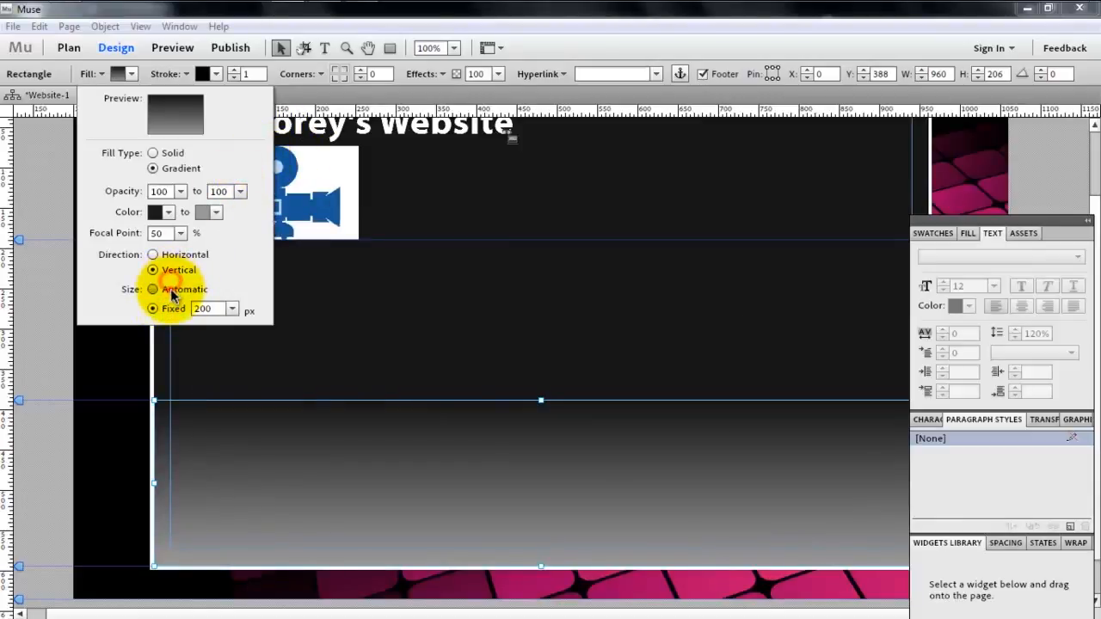
pyautogui.click(163, 290)
pyautogui.click(290, 49)
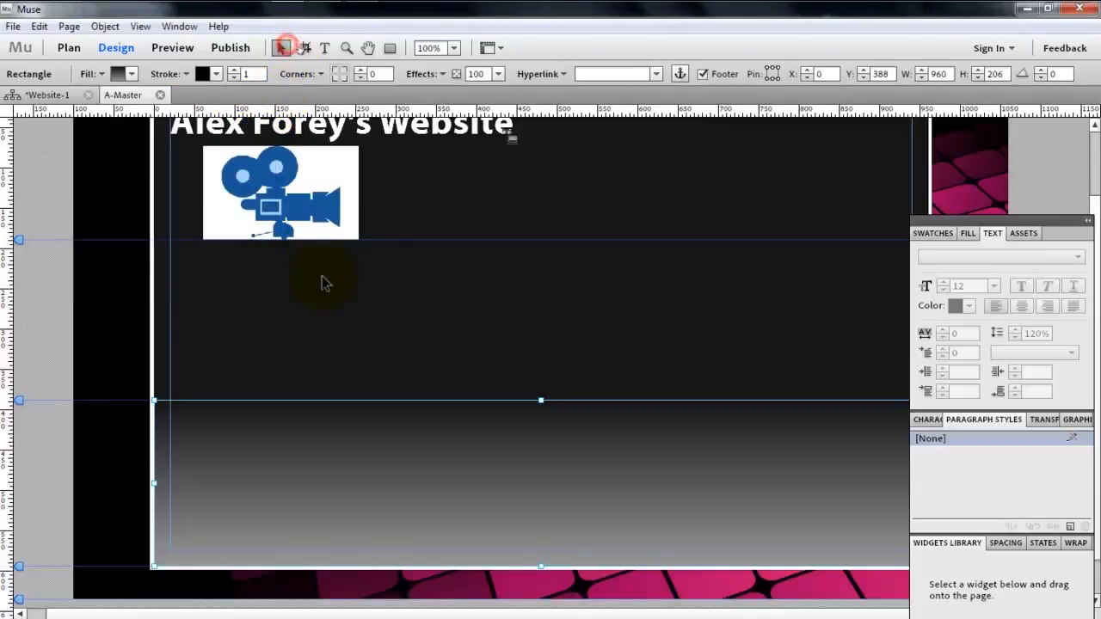
pyautogui.click(319, 278)
pyautogui.click(350, 479)
pyautogui.click(447, 391)
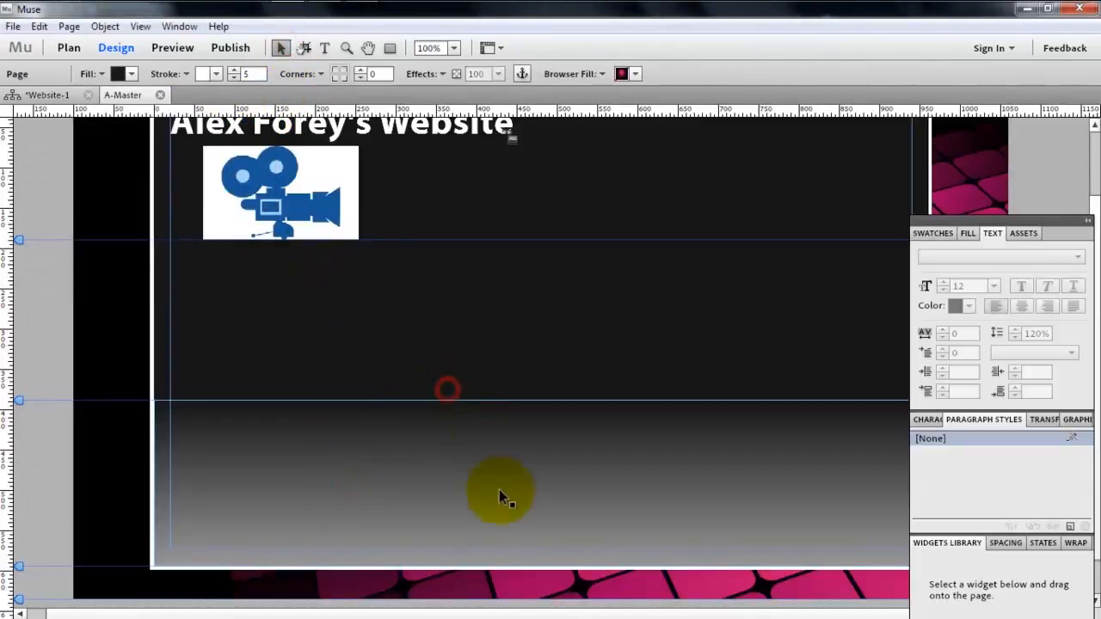
pyautogui.click(500, 497)
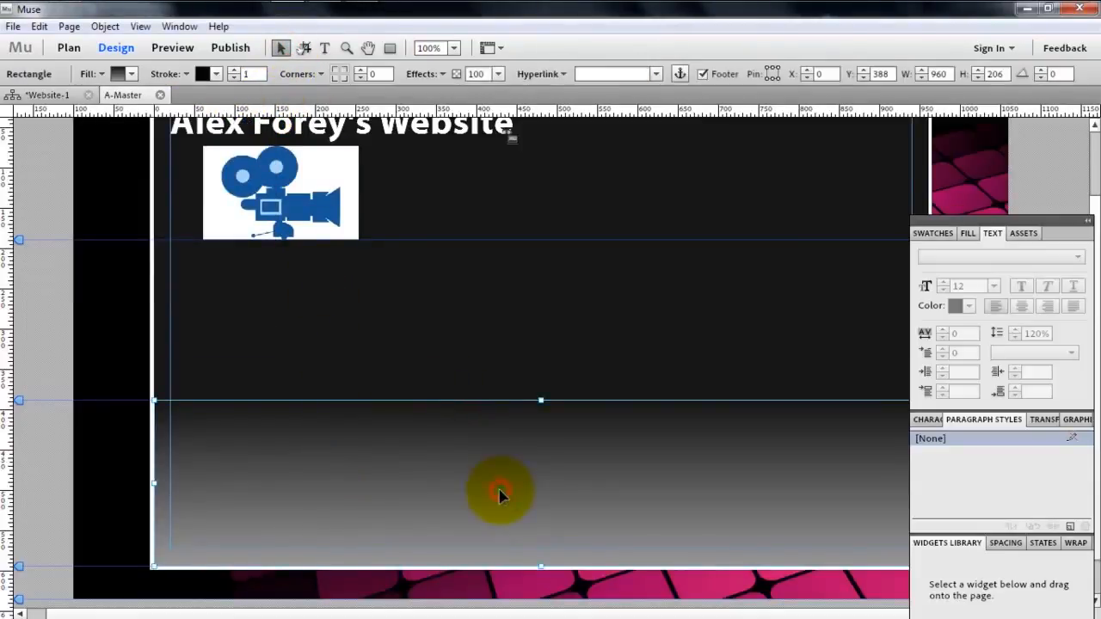
pyautogui.click(534, 387)
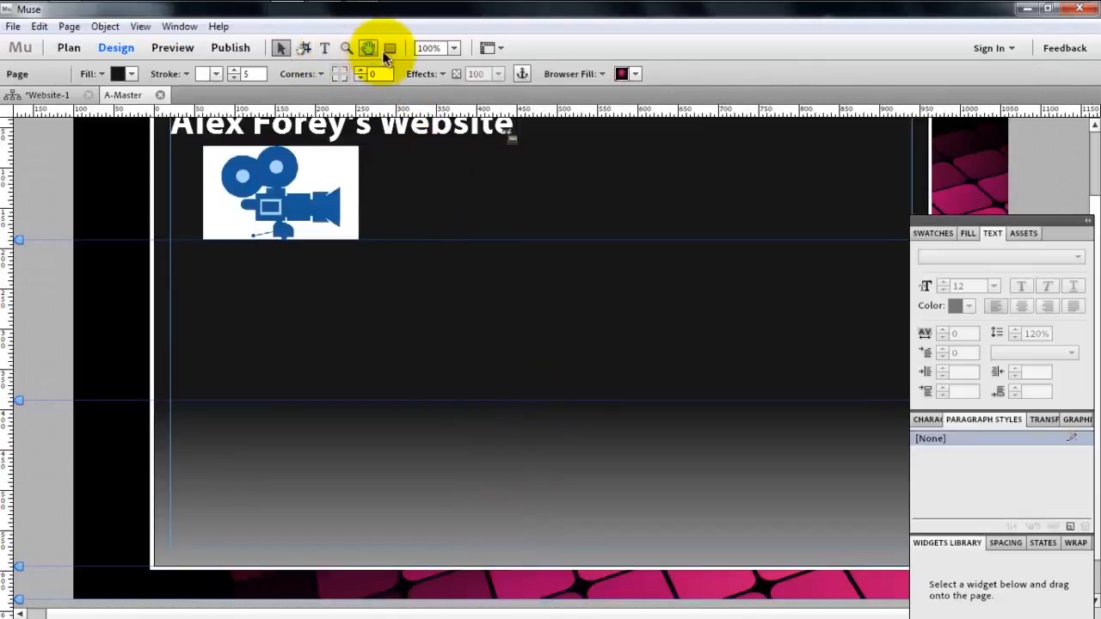
# - Draw a rectangle of about 870 × 161 inside the footer and centre it horizontally at X 45, Y 404
pyautogui.click(388, 50)
pyautogui.moveTo(183, 413); pyautogui.dragTo(884, 543)
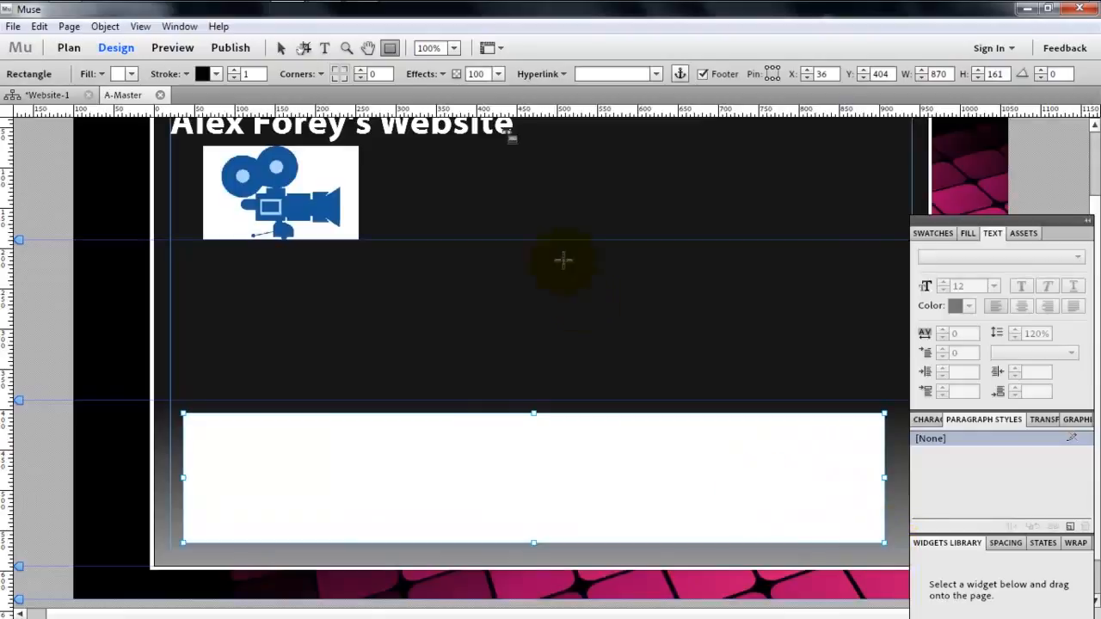
pyautogui.click(281, 48)
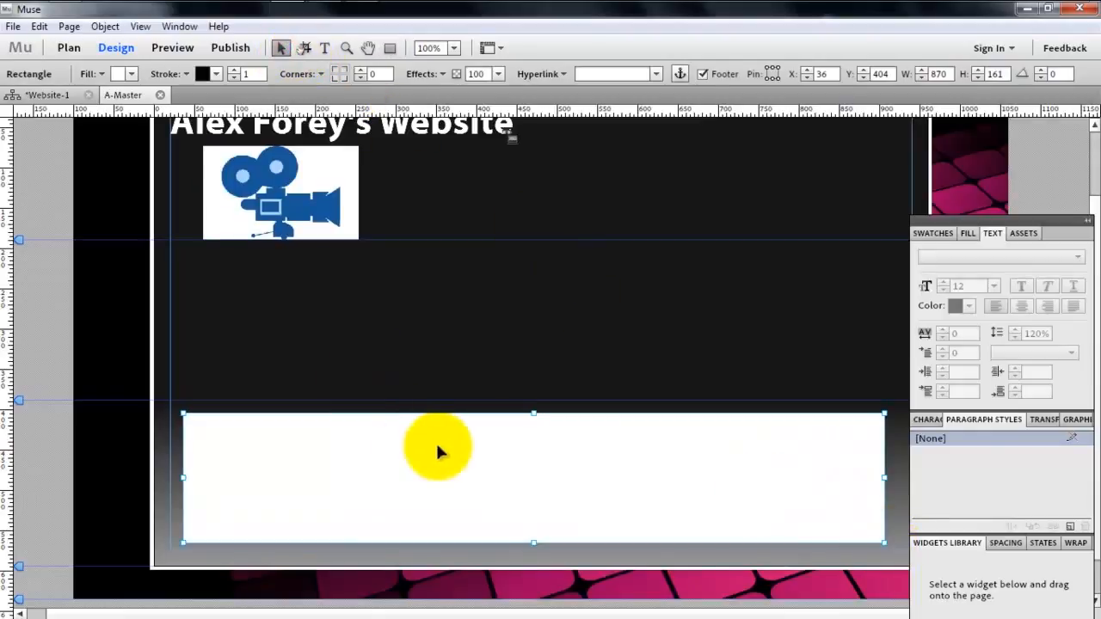
pyautogui.moveTo(435, 444); pyautogui.dragTo(442, 446)
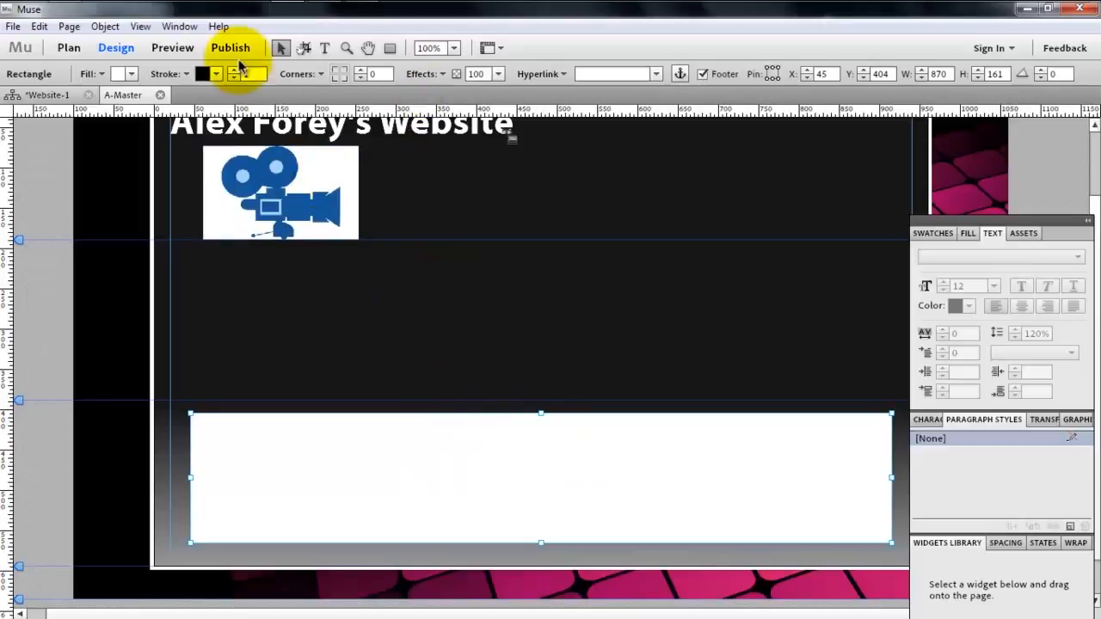
# - Fill the inner footer rectangle with the near-black solid colour 040404
pyautogui.click(88, 73)
pyautogui.click(117, 73)
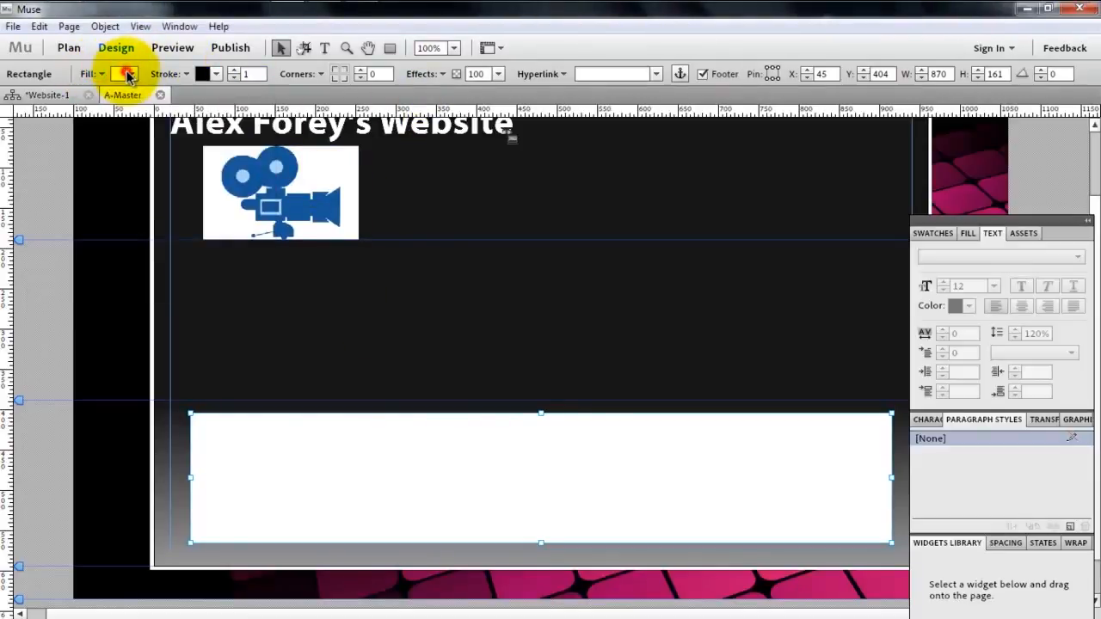
pyautogui.click(129, 75)
pyautogui.click(108, 79)
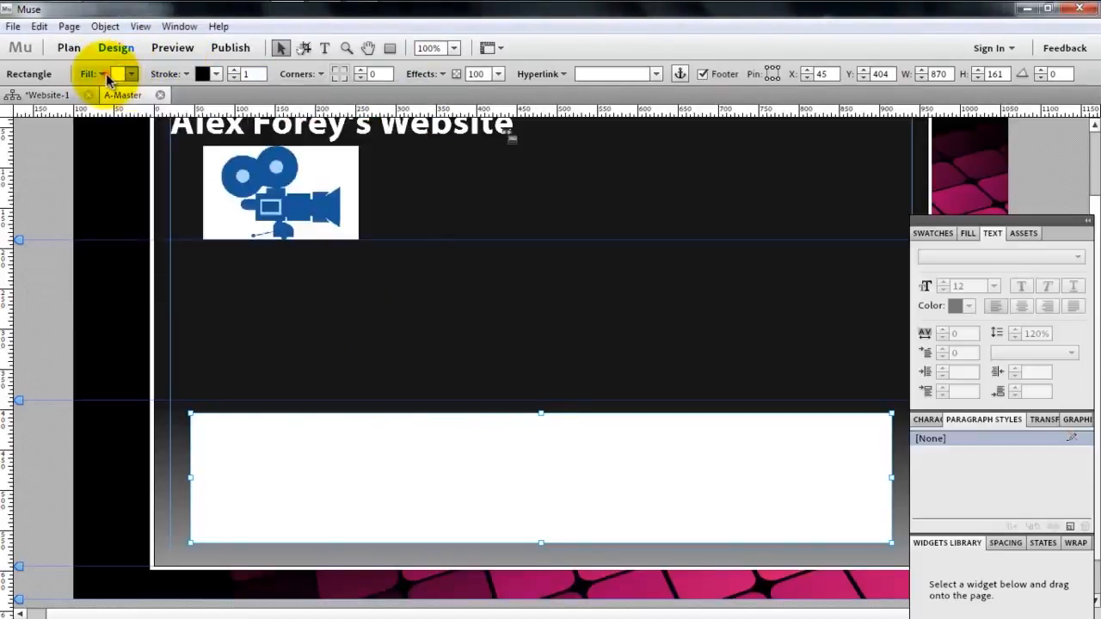
pyautogui.click(103, 76)
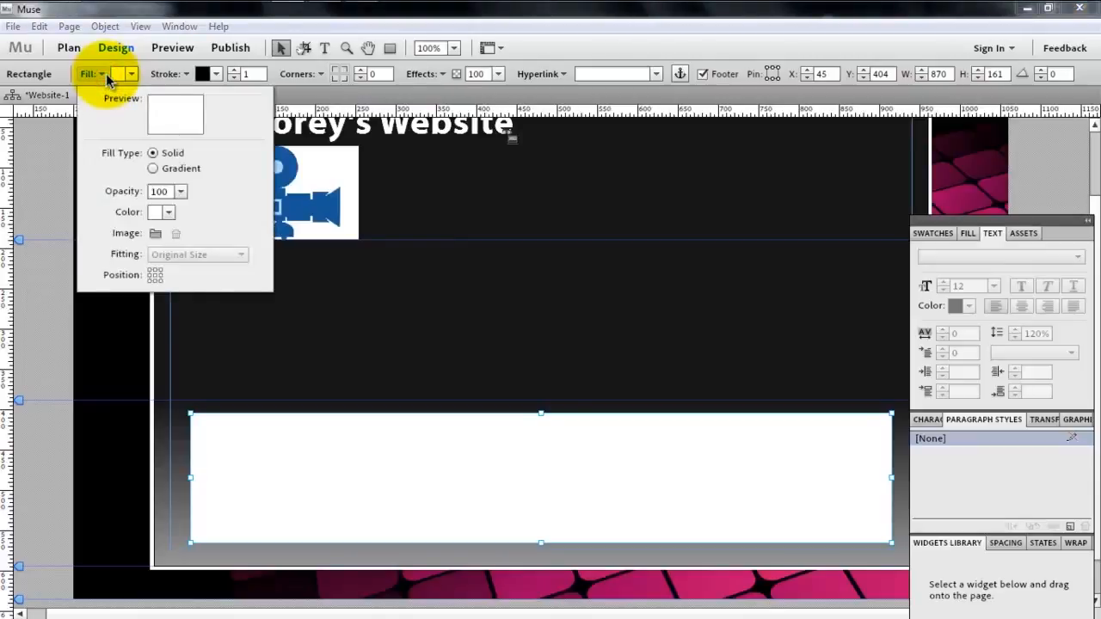
pyautogui.click(107, 78)
pyautogui.click(120, 74)
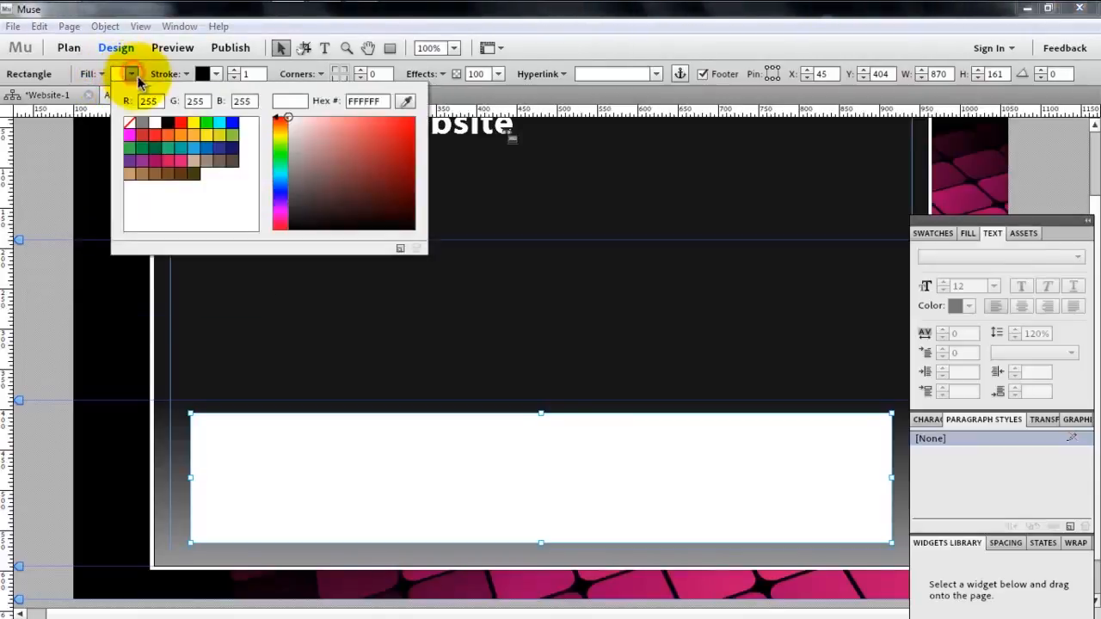
pyautogui.moveTo(353, 199)
pyautogui.mouseDown()
pyautogui.moveTo(271, 176)
pyautogui.moveTo(284, 191)
pyautogui.moveTo(268, 270)
pyautogui.mouseUp()
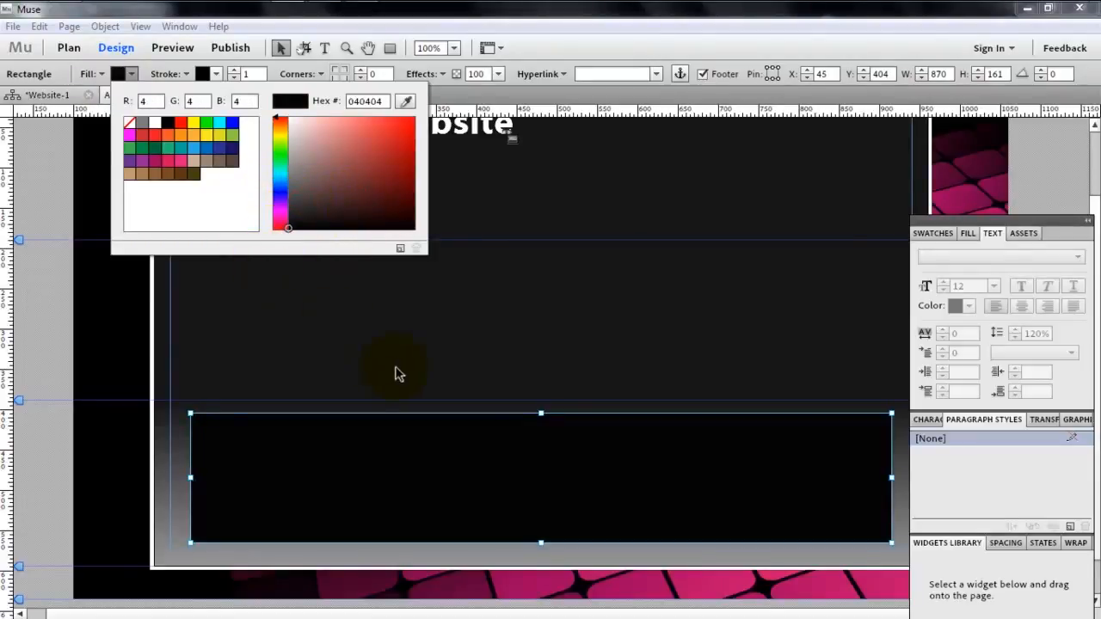
pyautogui.click(461, 381)
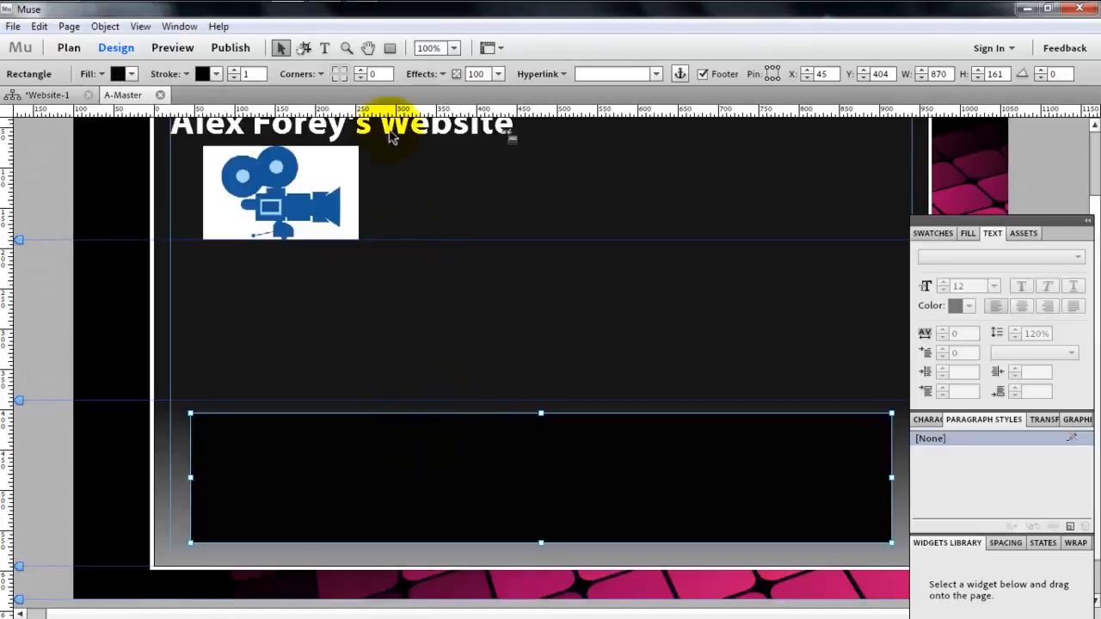
# - Apply the bevel join to the corners of the inner footer rectangle
pyautogui.click(327, 76)
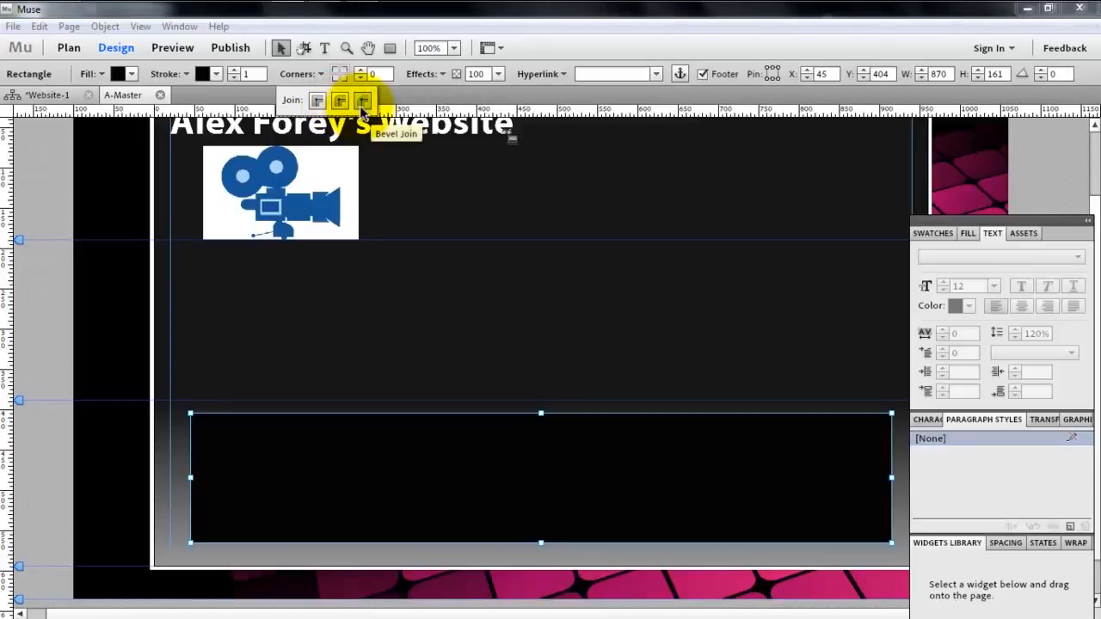
pyautogui.click(362, 108)
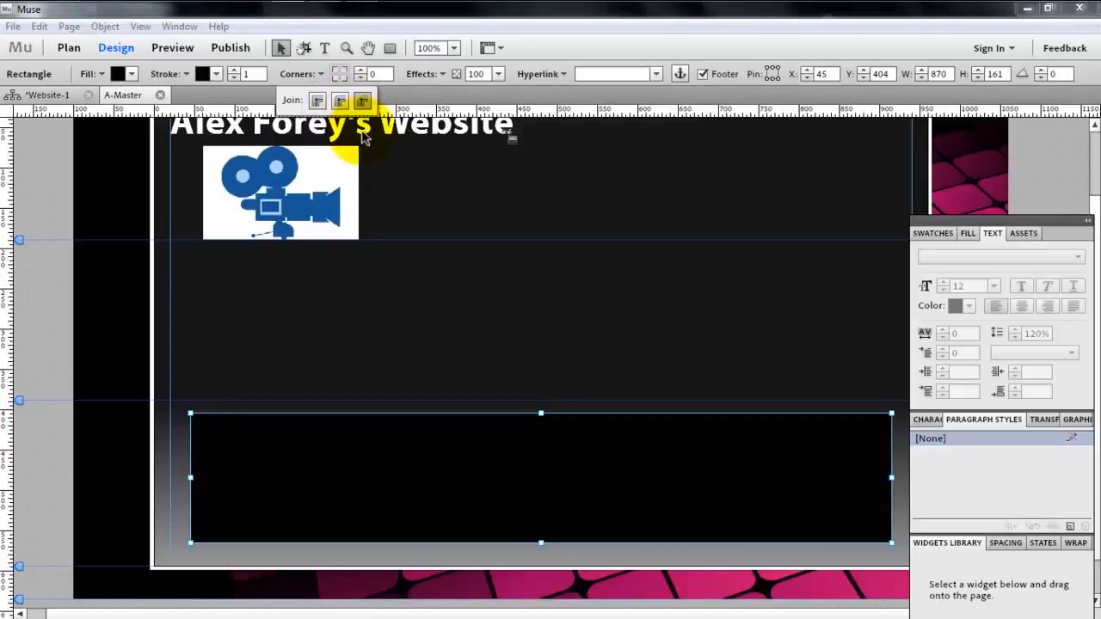
pyautogui.click(365, 100)
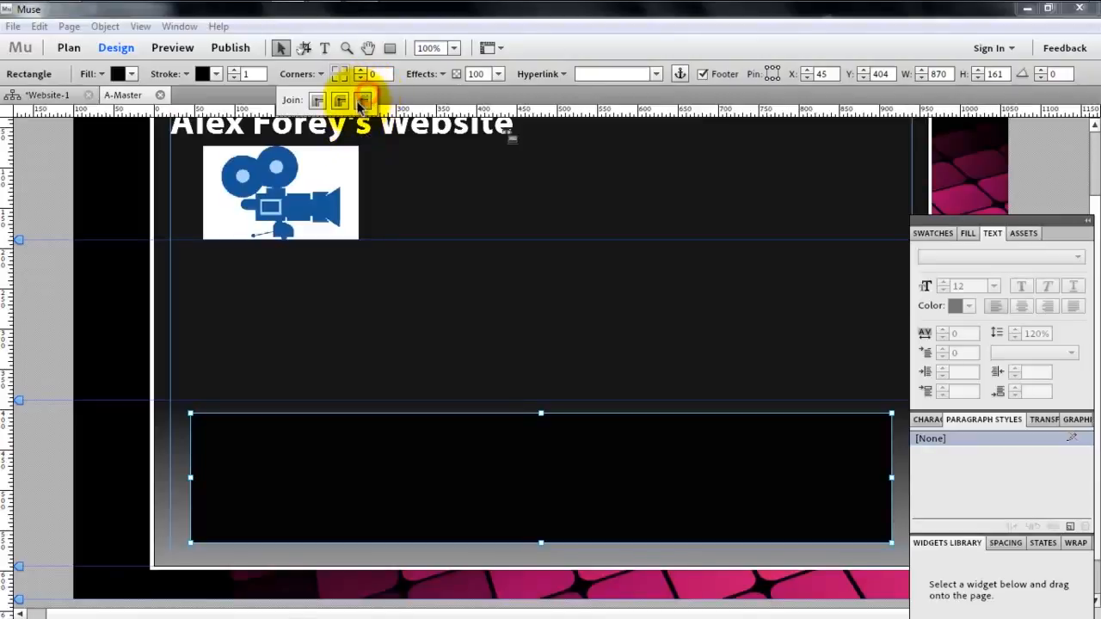
pyautogui.click(319, 69)
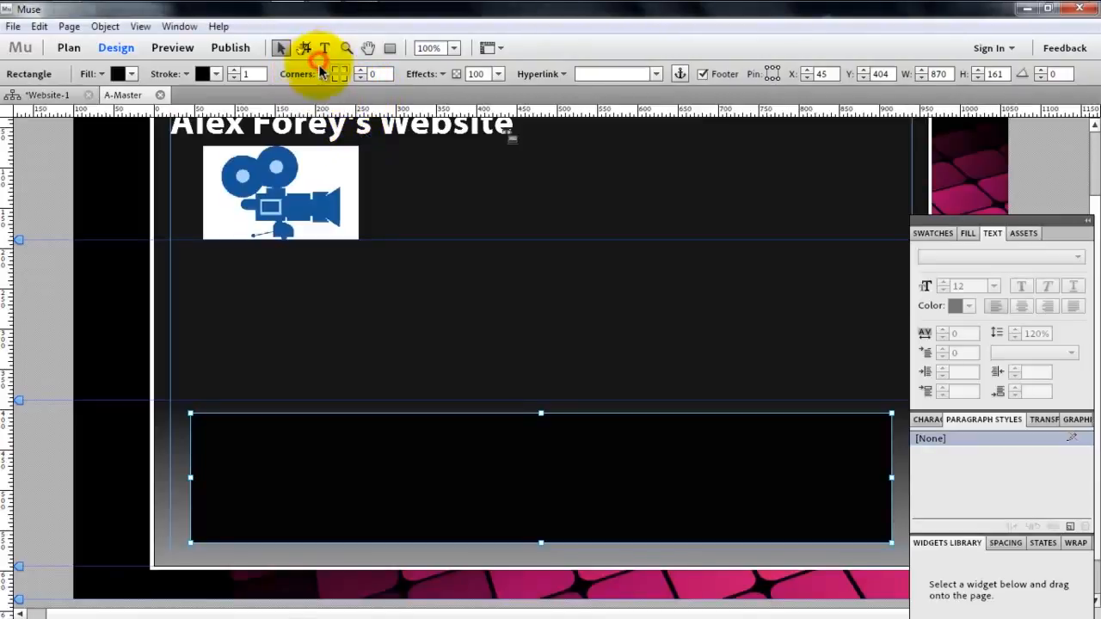
# - Round all four corners of the inner footer rectangle with a radius of 30
pyautogui.click(344, 69)
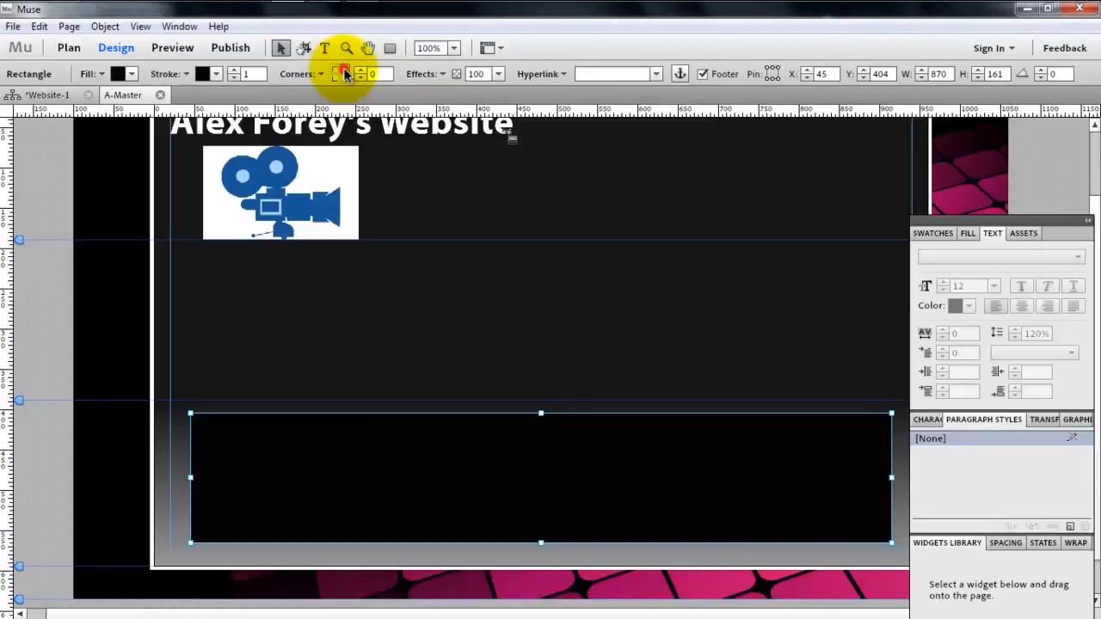
pyautogui.click(335, 69)
pyautogui.click(335, 79)
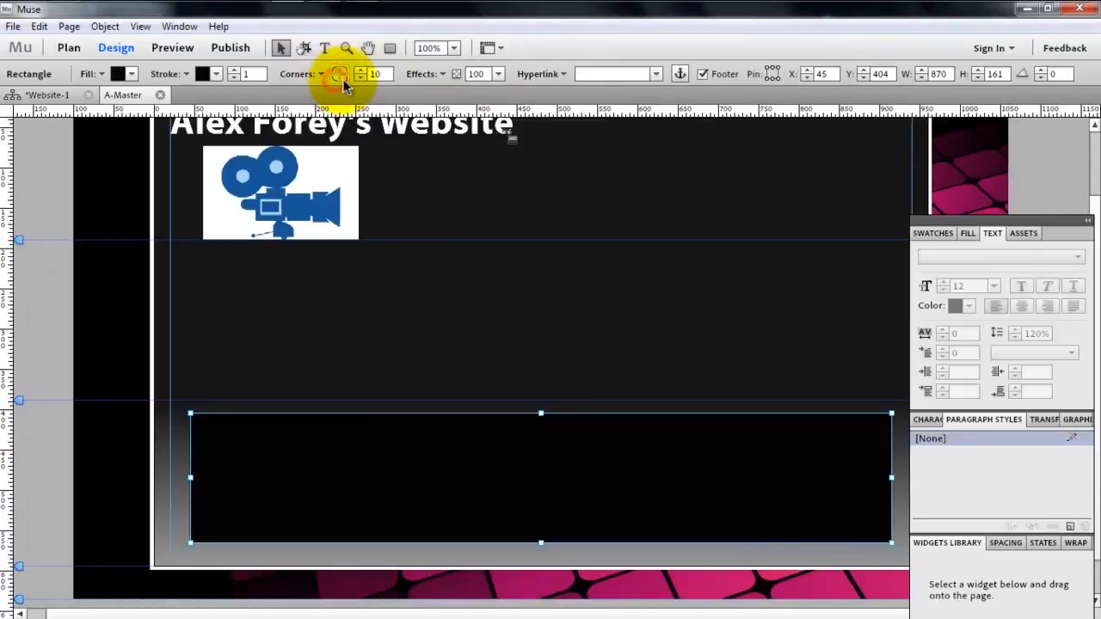
pyautogui.click(344, 79)
pyautogui.moveTo(389, 71); pyautogui.dragTo(334, 66)
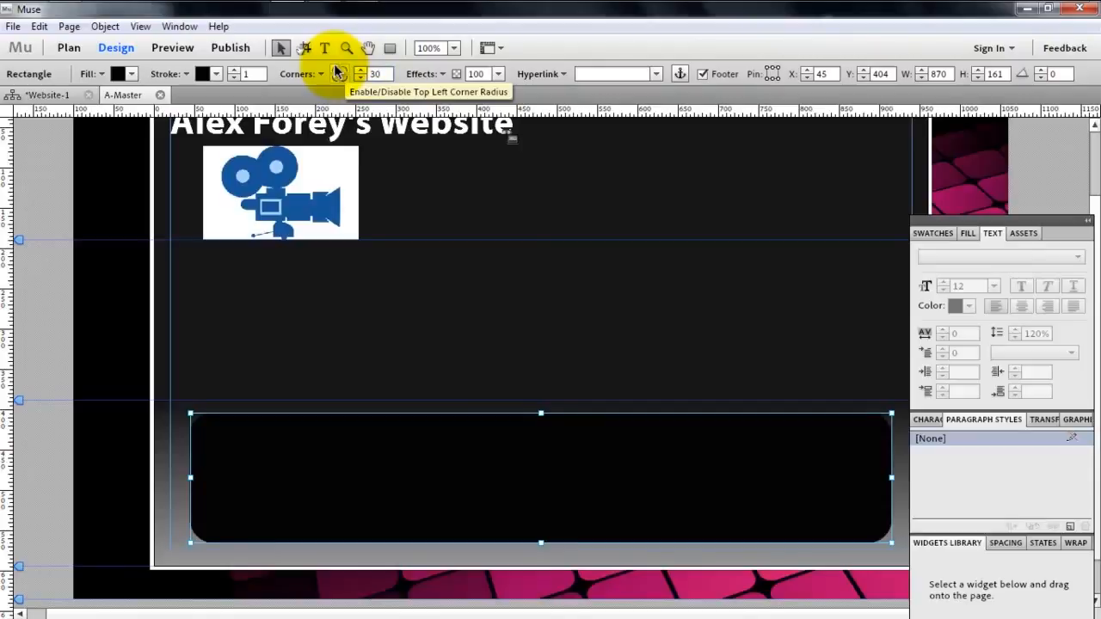
pyautogui.click(185, 457)
pyautogui.click(209, 470)
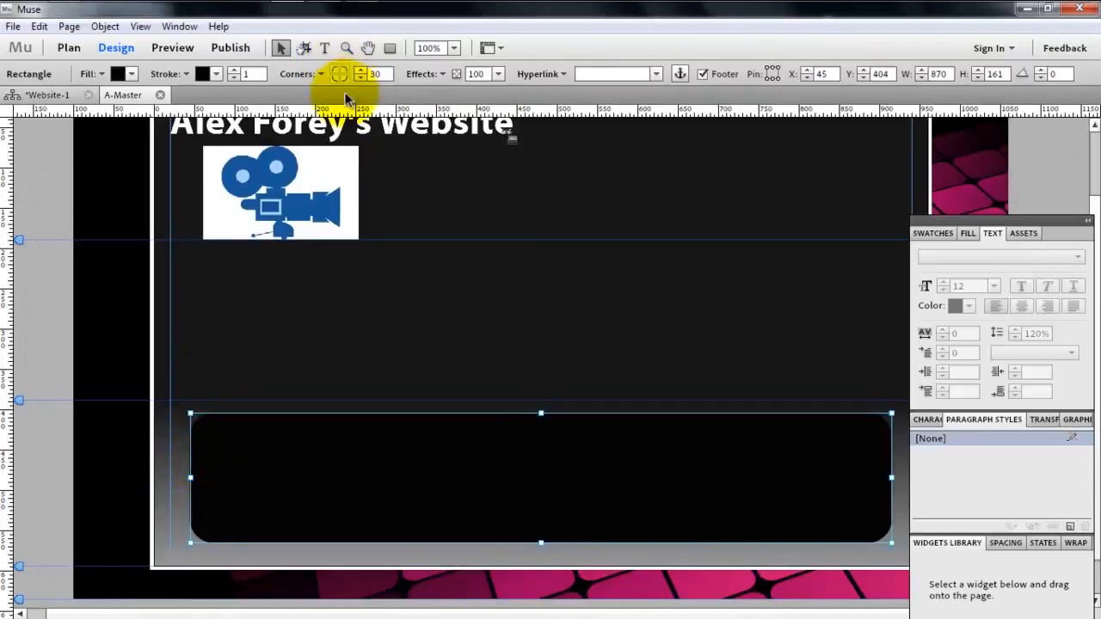
pyautogui.click(306, 73)
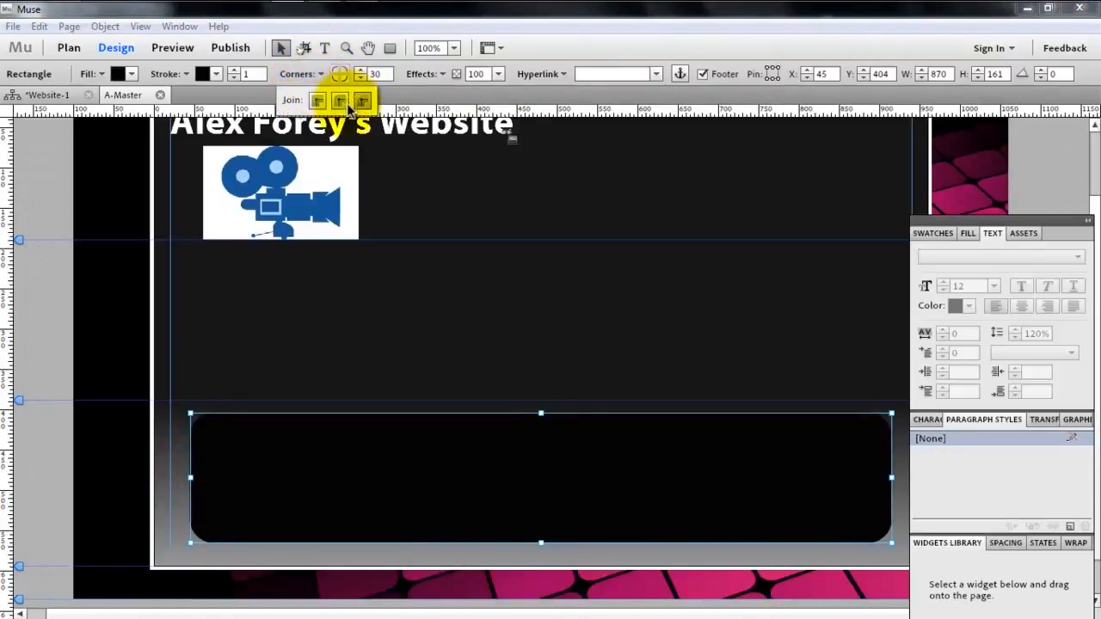
pyautogui.click(194, 473)
pyautogui.click(183, 468)
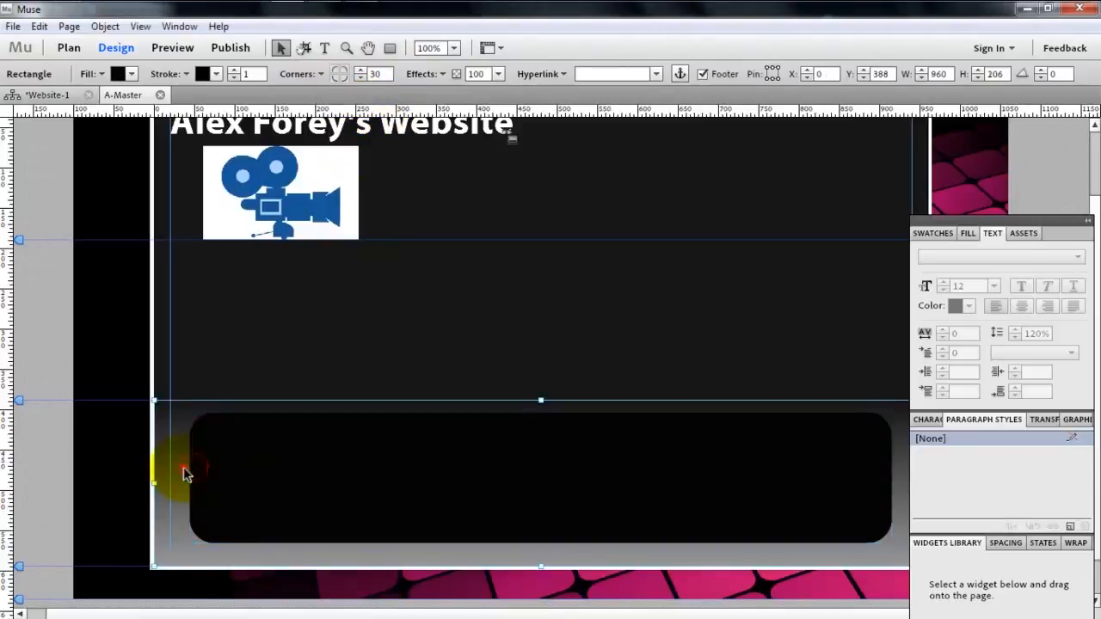
# - Give the rounded rectangle inside the footer a light grey stroke with a width of 2
pyautogui.click(465, 440)
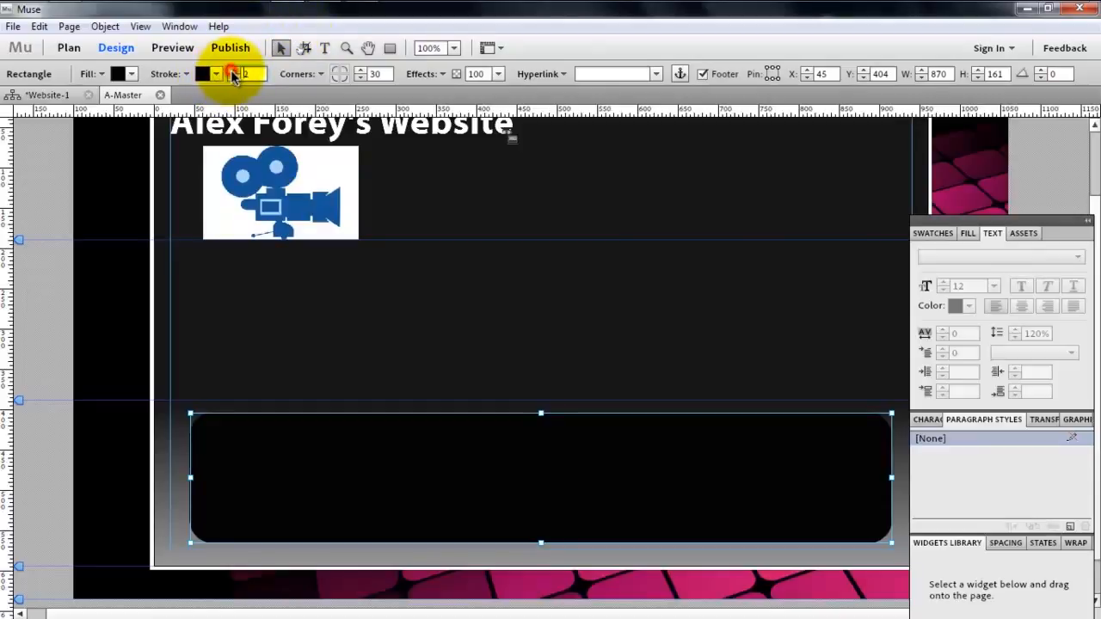
pyautogui.click(216, 74)
pyautogui.click(381, 158)
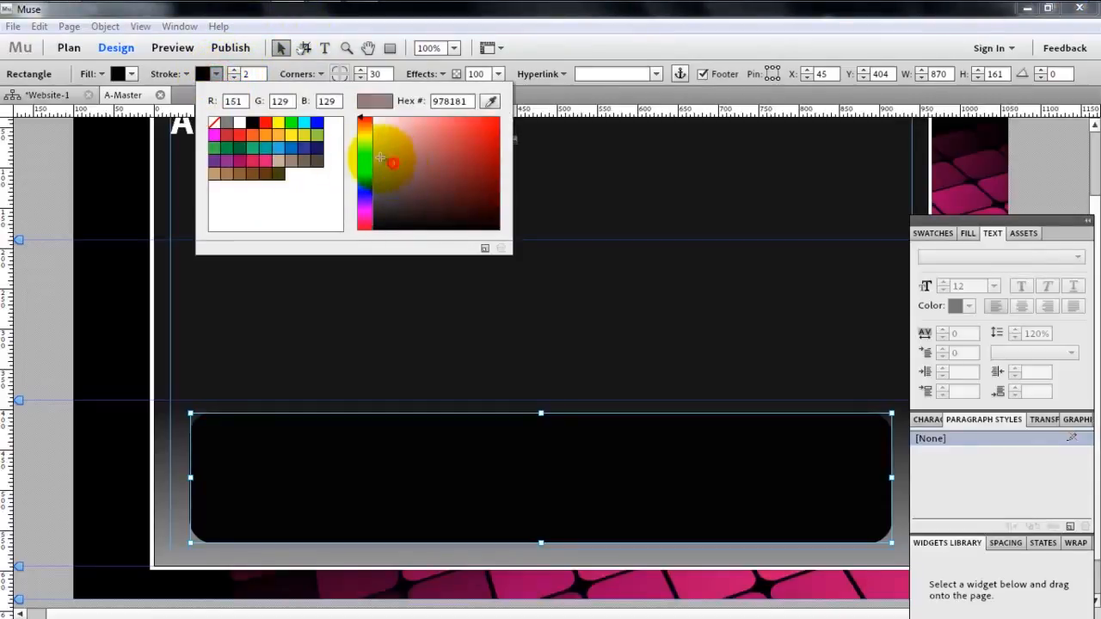
pyautogui.click(302, 265)
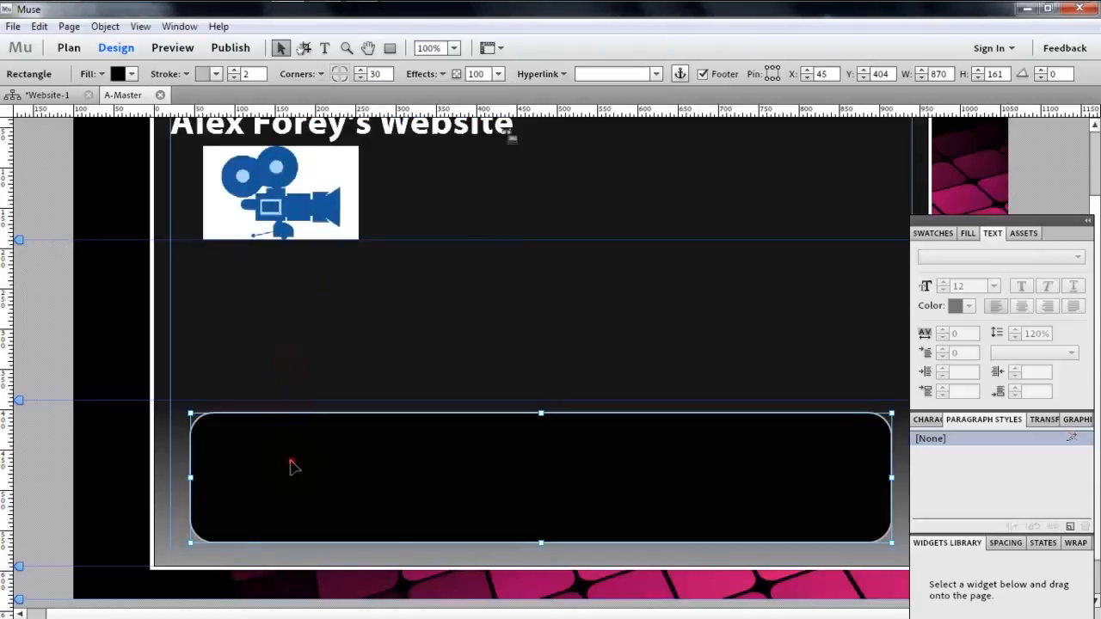
pyautogui.click(174, 479)
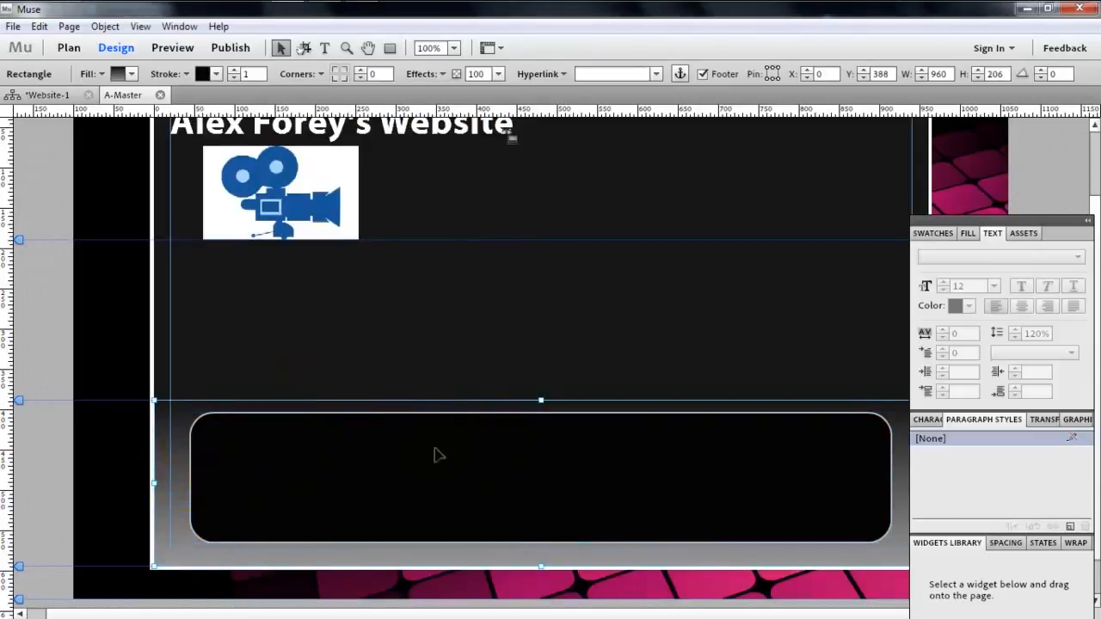
pyautogui.click(372, 445)
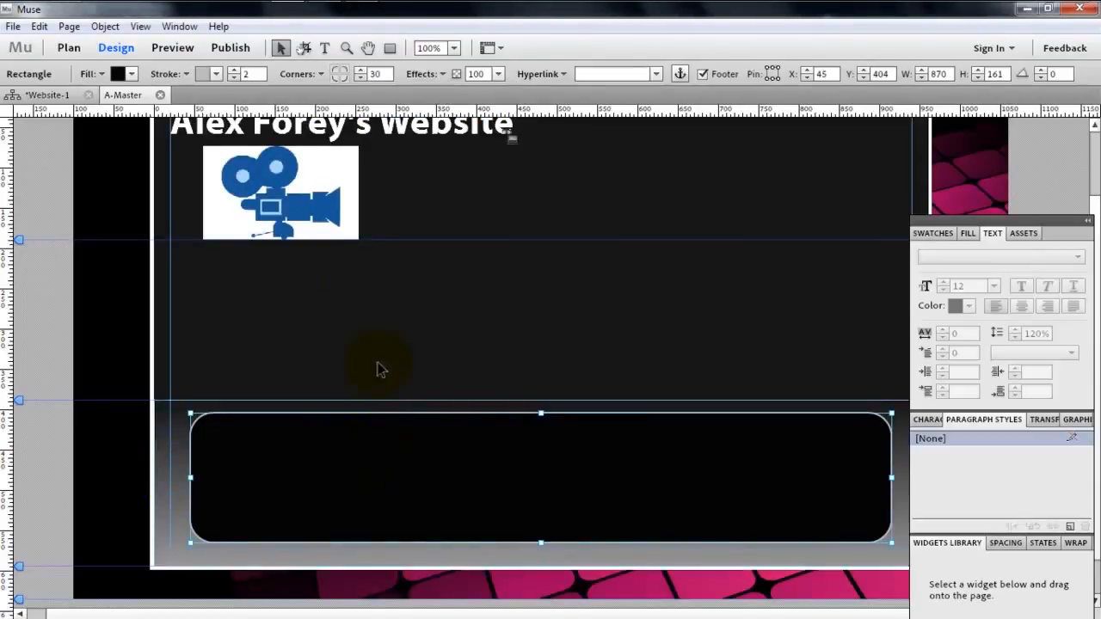
pyautogui.click(329, 49)
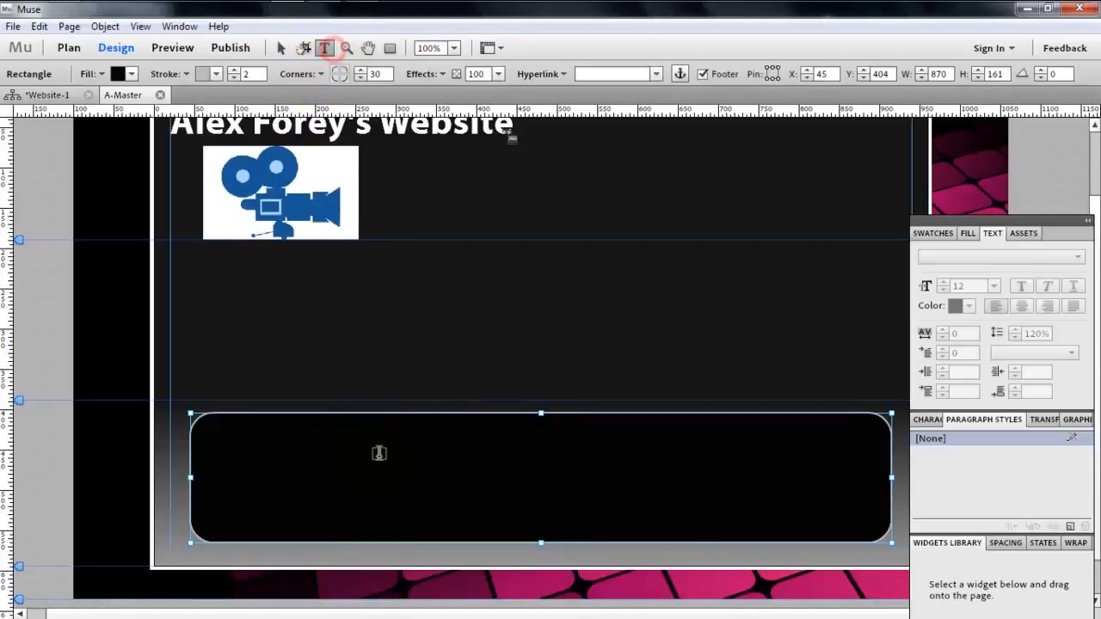
pyautogui.click(441, 430)
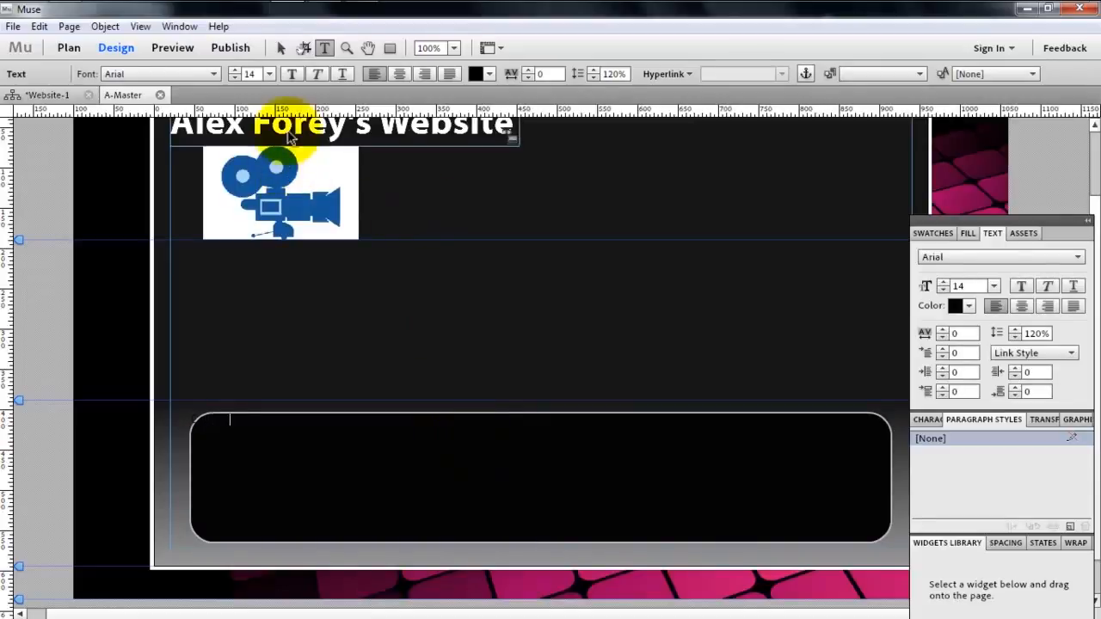
pyautogui.click(280, 48)
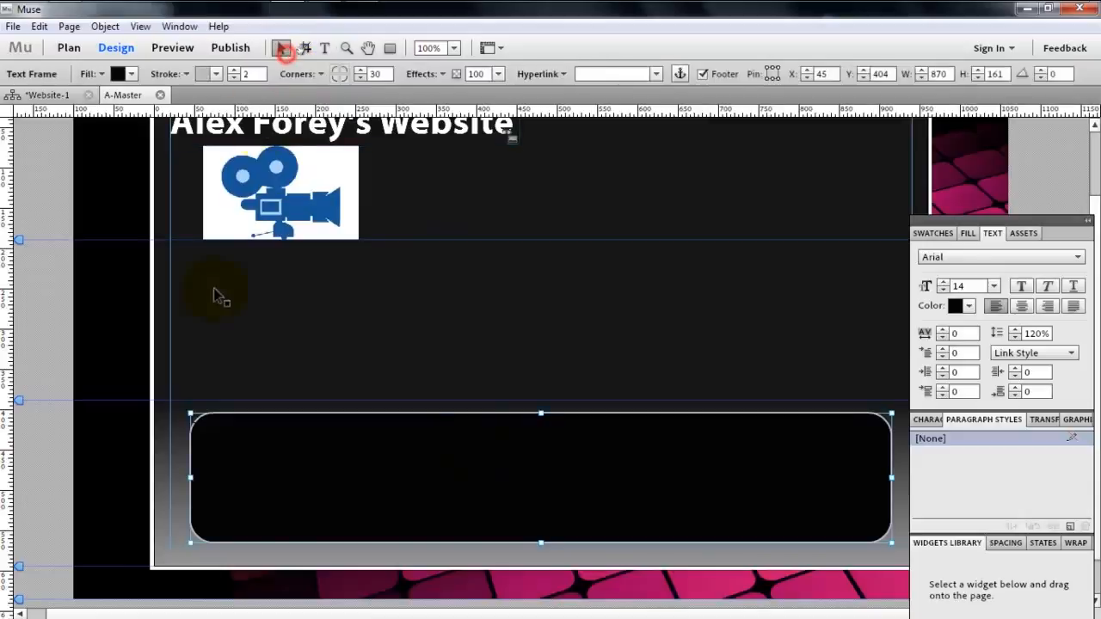
pyautogui.doubleClick(196, 420)
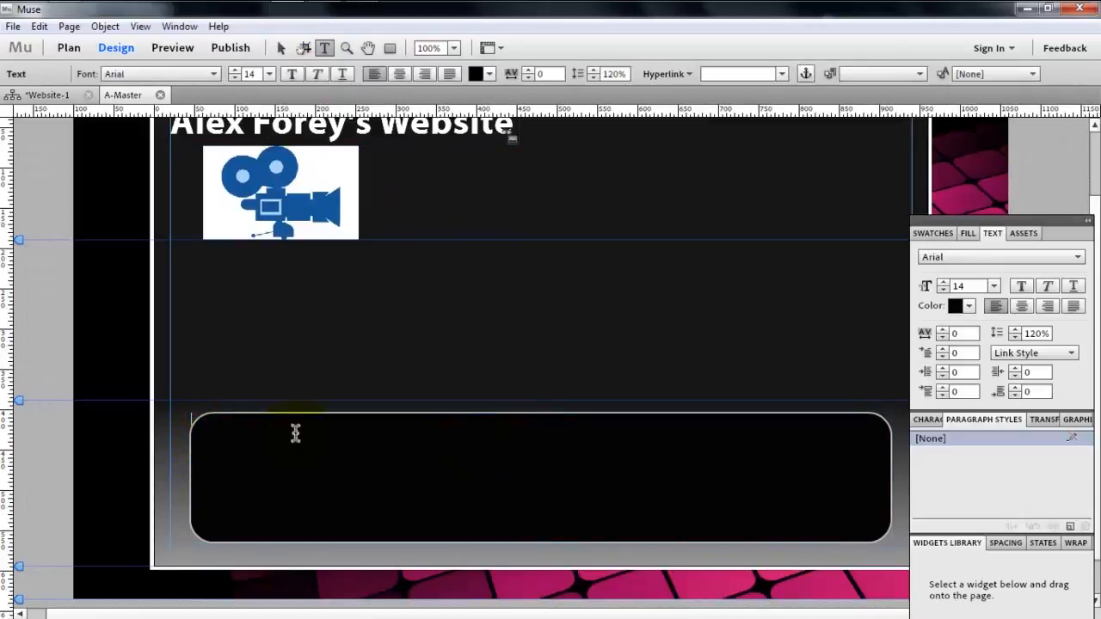
pyautogui.click(329, 205)
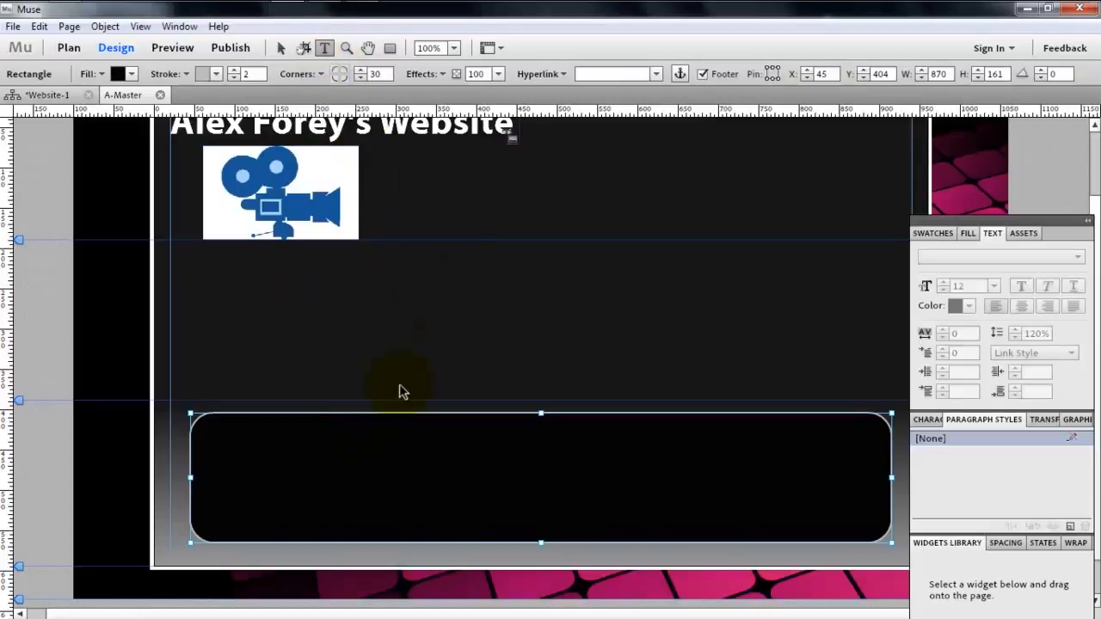
# - Add a text frame about 224 wide near the upper edge of the rounded footer rectangle and enter "Contact" in it
pyautogui.click(395, 441)
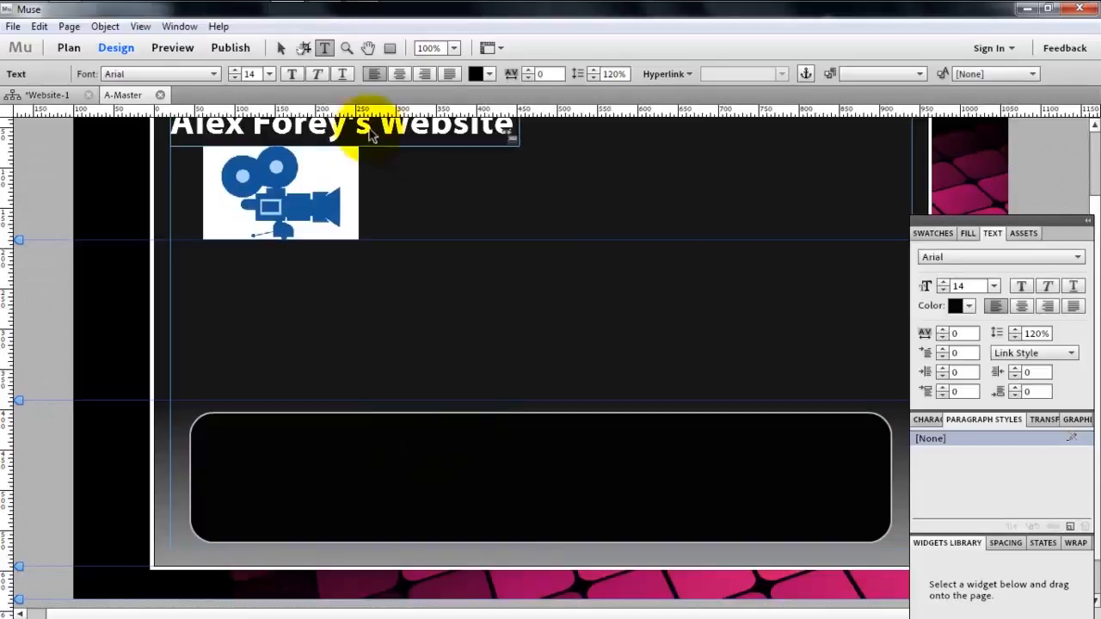
pyautogui.click(281, 48)
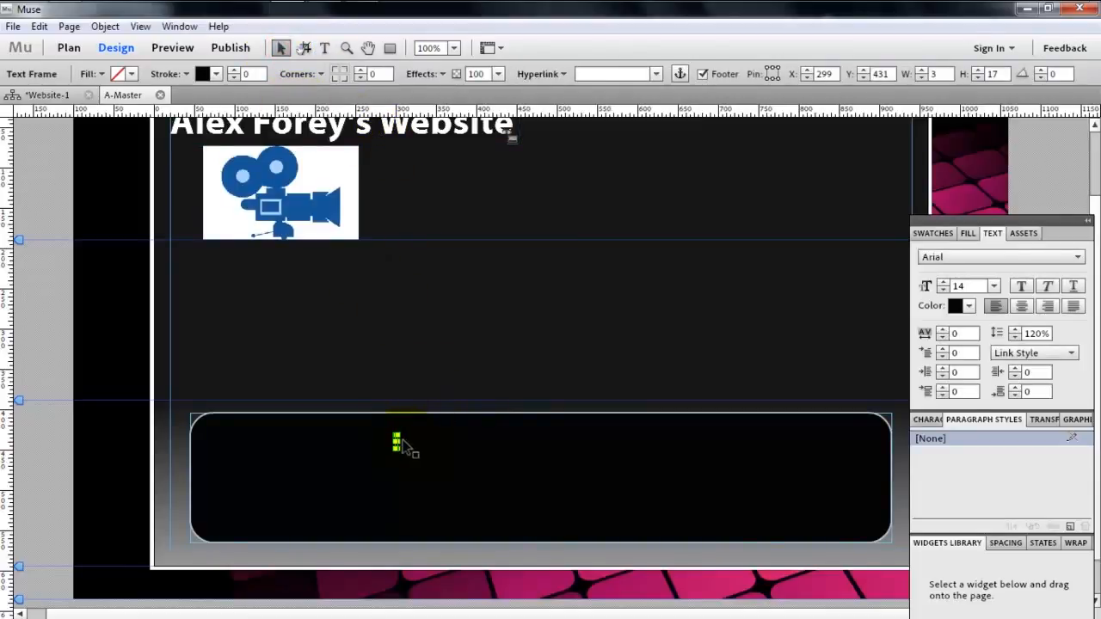
pyautogui.moveTo(397, 442); pyautogui.dragTo(572, 439)
pyautogui.doubleClick(448, 440)
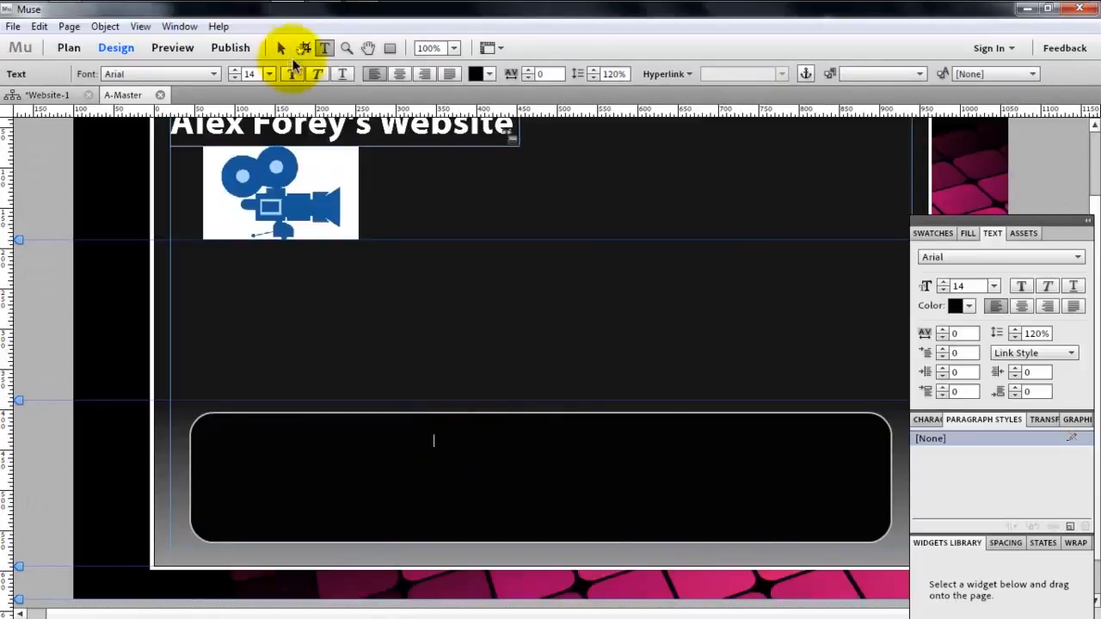
# - Set the colour of the Contact text to white FFFFFF
pyautogui.hotkey('ctrl', 'a')
pyautogui.click(486, 76)
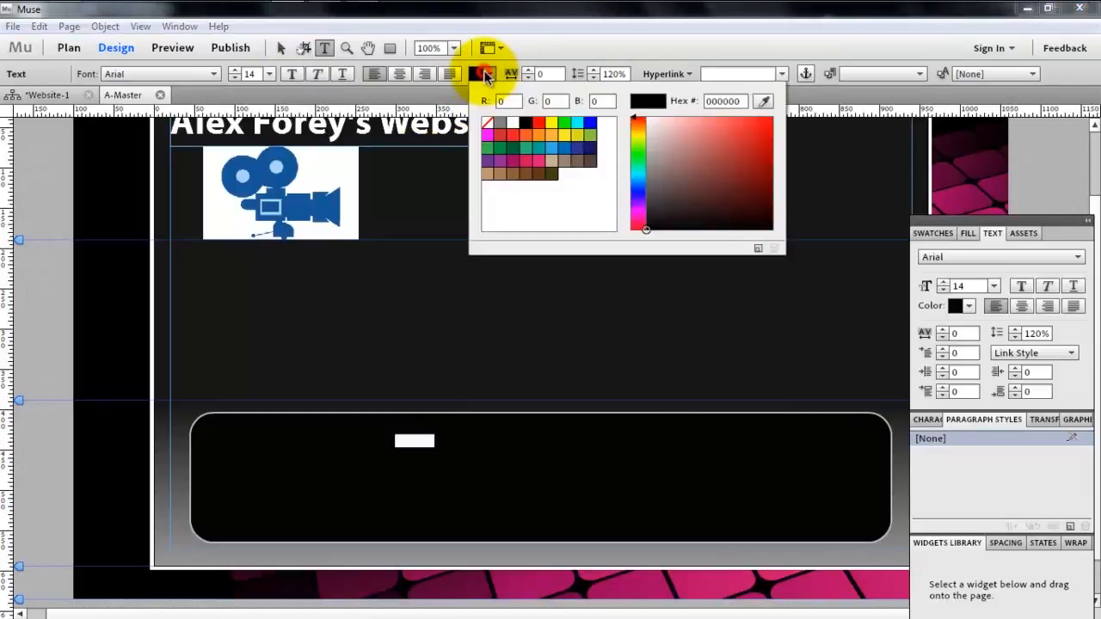
pyautogui.moveTo(651, 127); pyautogui.dragTo(644, 115)
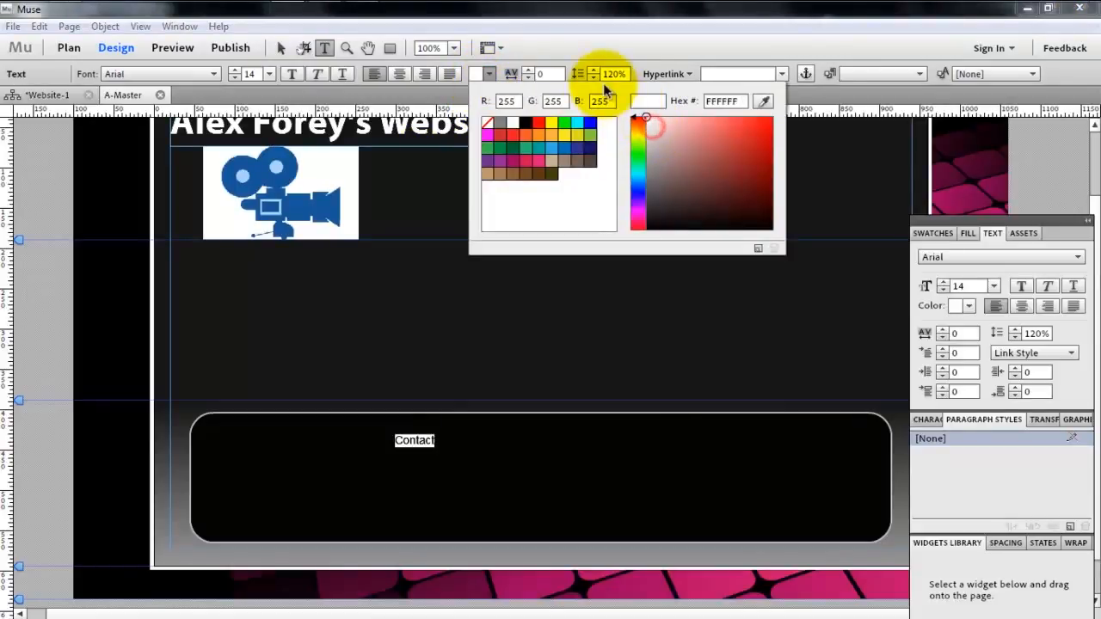
pyautogui.click(465, 421)
pyautogui.click(446, 440)
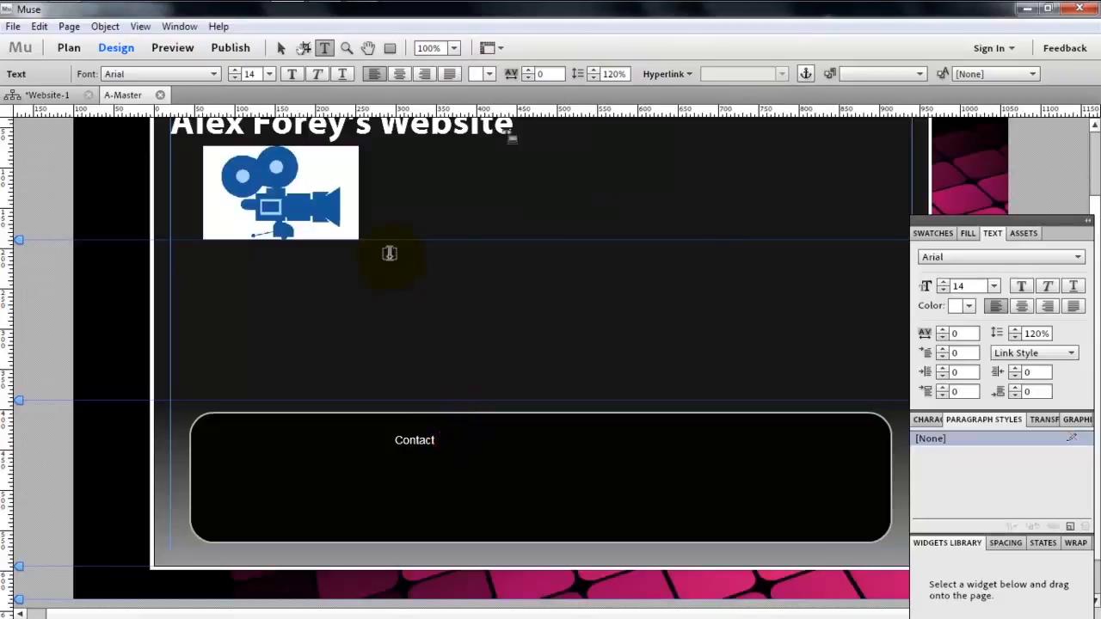
# - Set the Contact text to Franklin Gothic Medium at size 21
pyautogui.hotkey('ctrl', 'a')
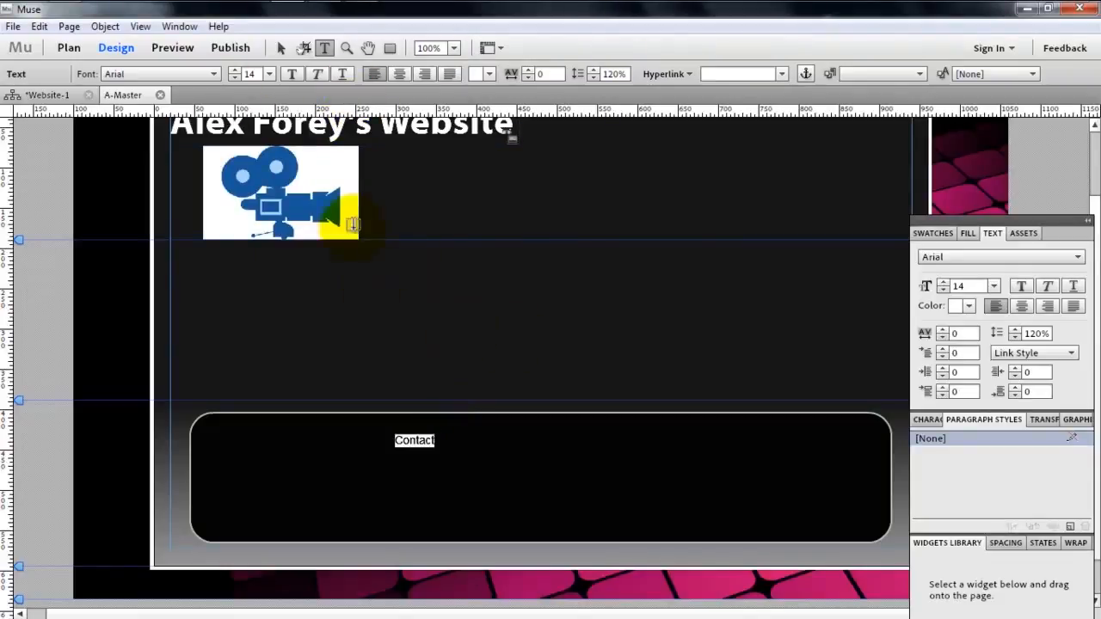
pyautogui.click(184, 74)
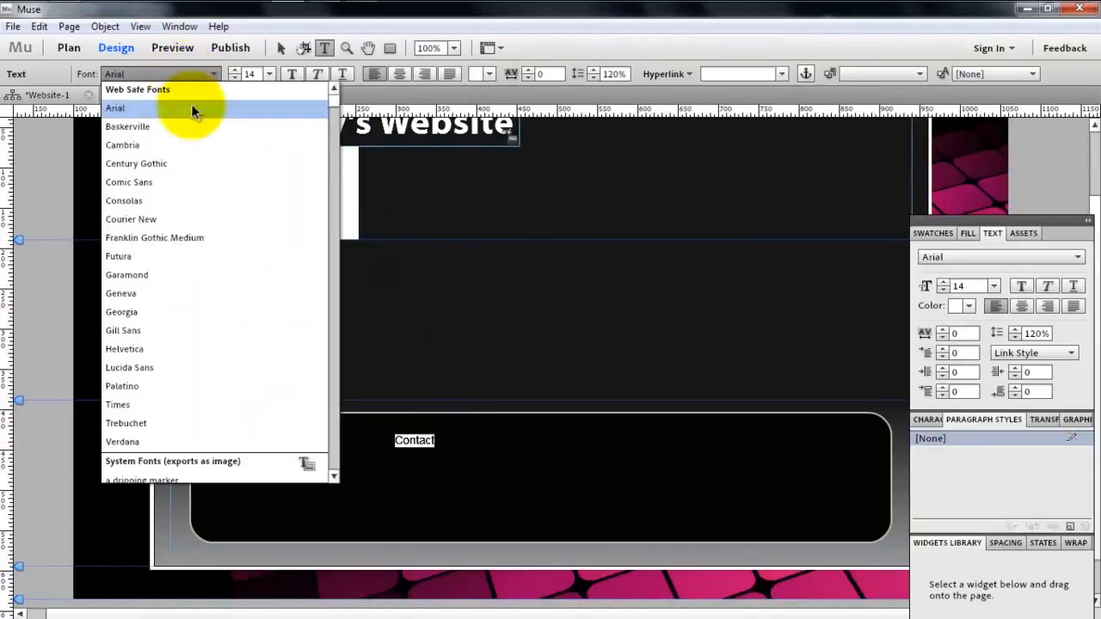
pyautogui.click(205, 242)
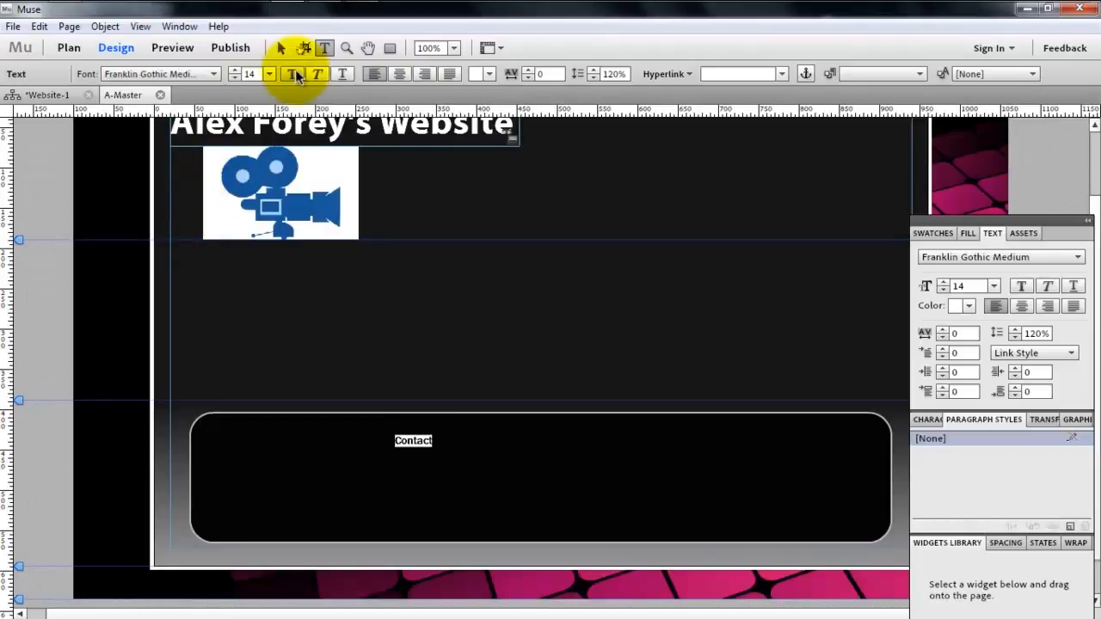
pyautogui.click(234, 71)
pyautogui.click(234, 70)
pyautogui.click(234, 71)
pyautogui.click(234, 70)
pyautogui.click(234, 70)
pyautogui.click(234, 70)
pyautogui.click(234, 70)
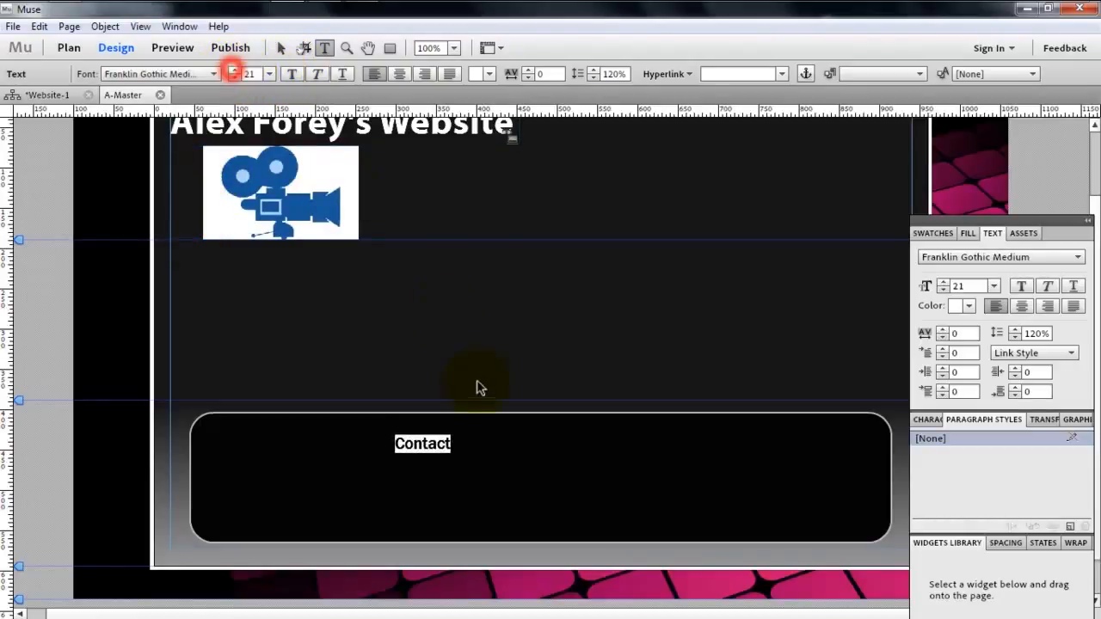
# - Try Helvetica on the Contact text and change its font to Trebuchet
pyautogui.moveTo(467, 448); pyautogui.dragTo(330, 445)
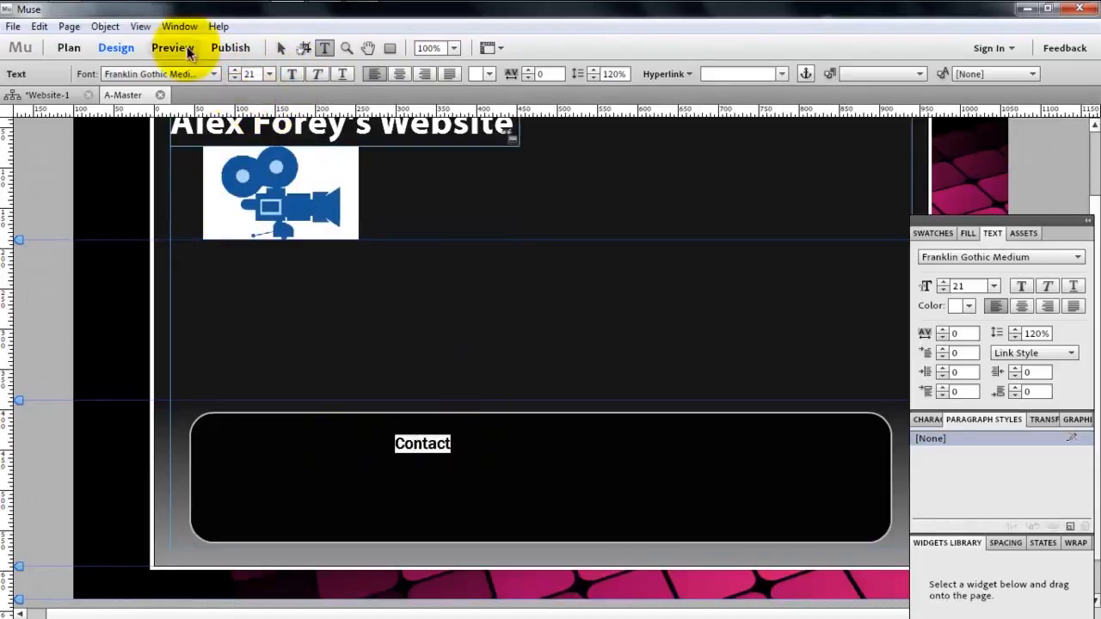
pyautogui.click(177, 72)
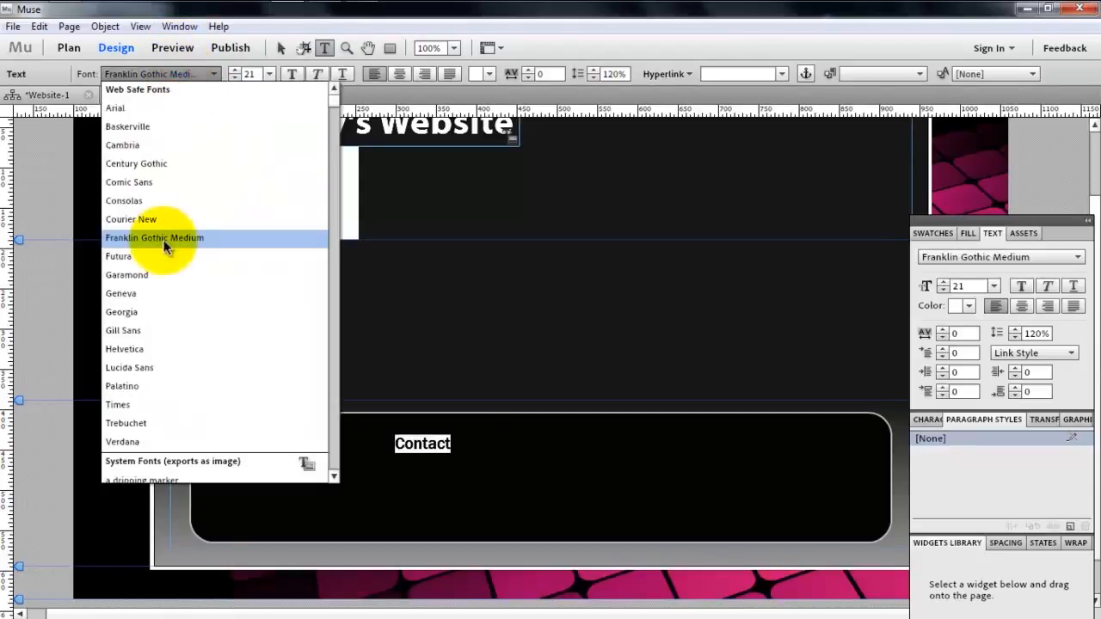
pyautogui.click(153, 349)
pyautogui.moveTo(475, 445); pyautogui.dragTo(297, 423)
pyautogui.click(207, 74)
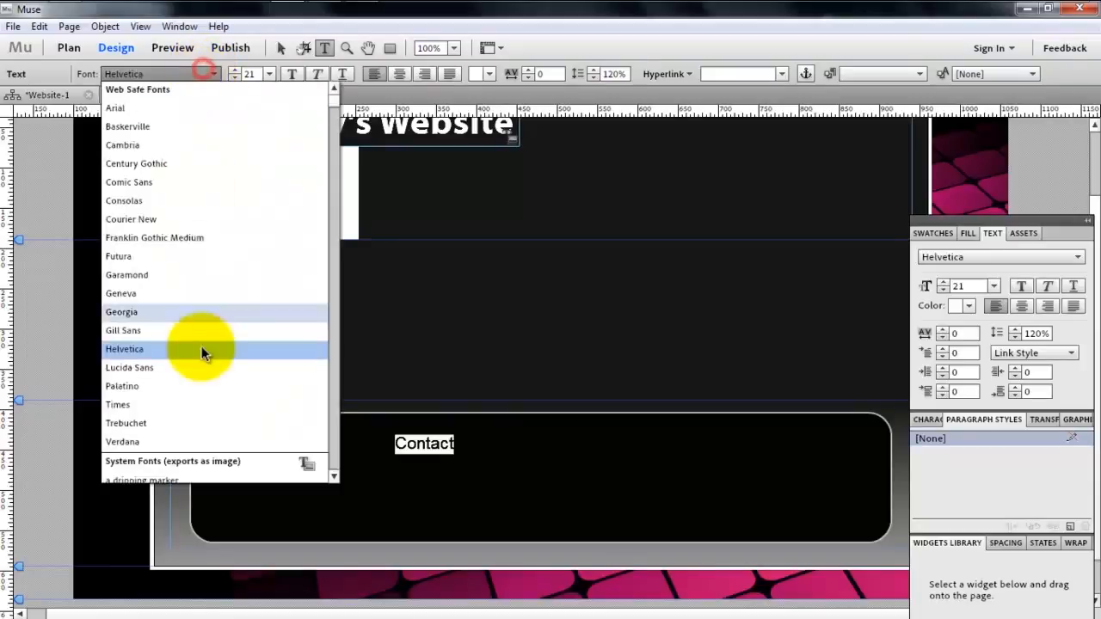
pyautogui.click(194, 425)
pyautogui.click(491, 442)
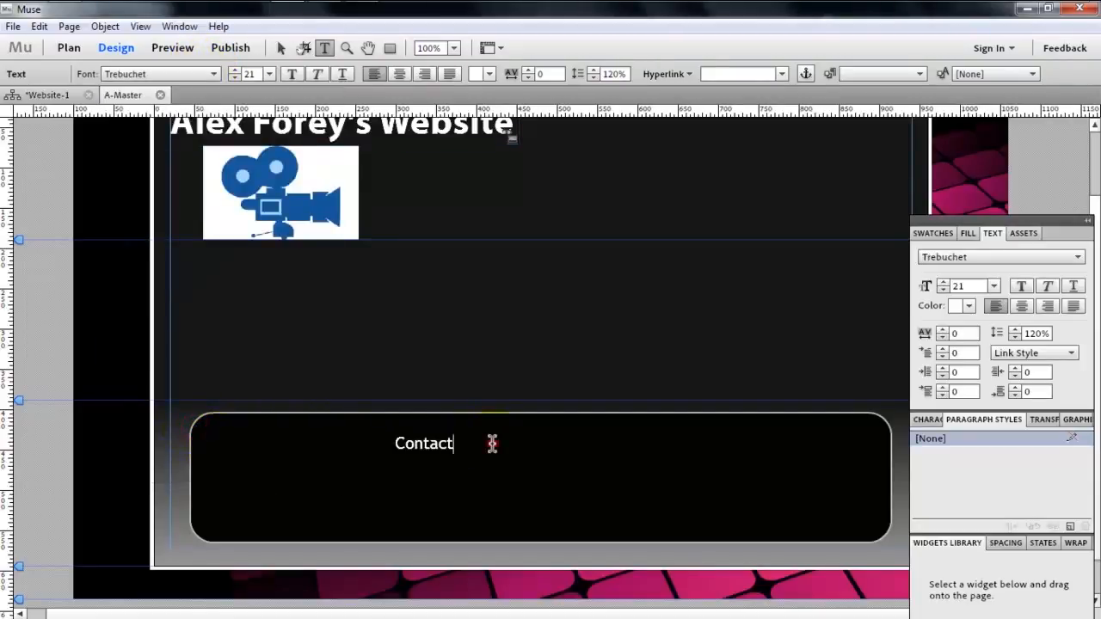
pyautogui.click(372, 120)
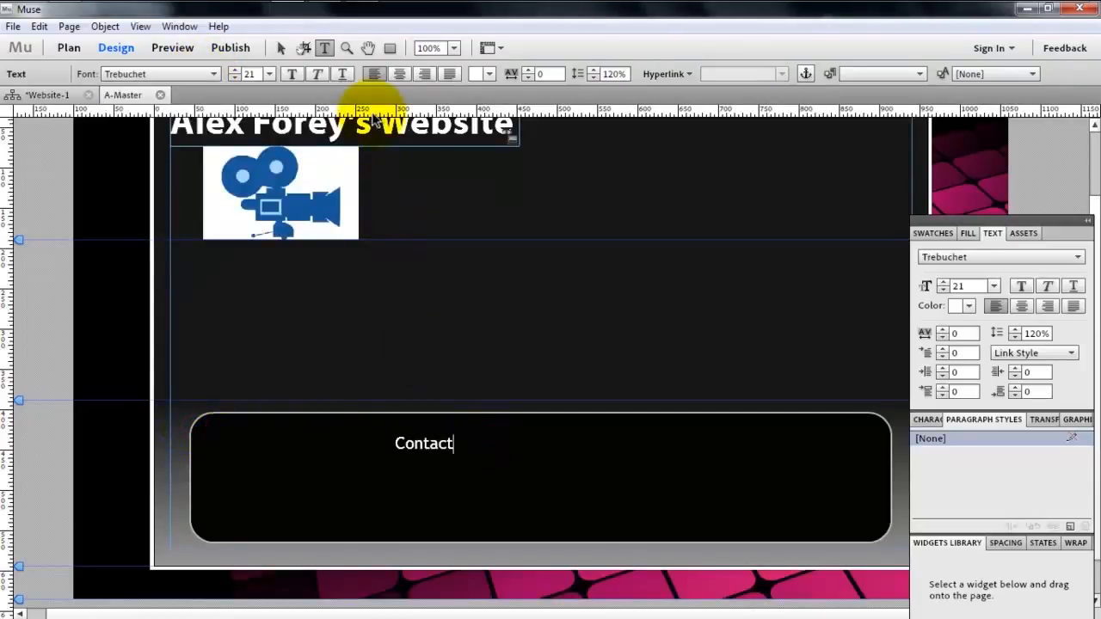
# - Centre-align the Contact text and place its frame horizontally centred just below the upper edge of the rounded footer rectangle
pyautogui.click(280, 47)
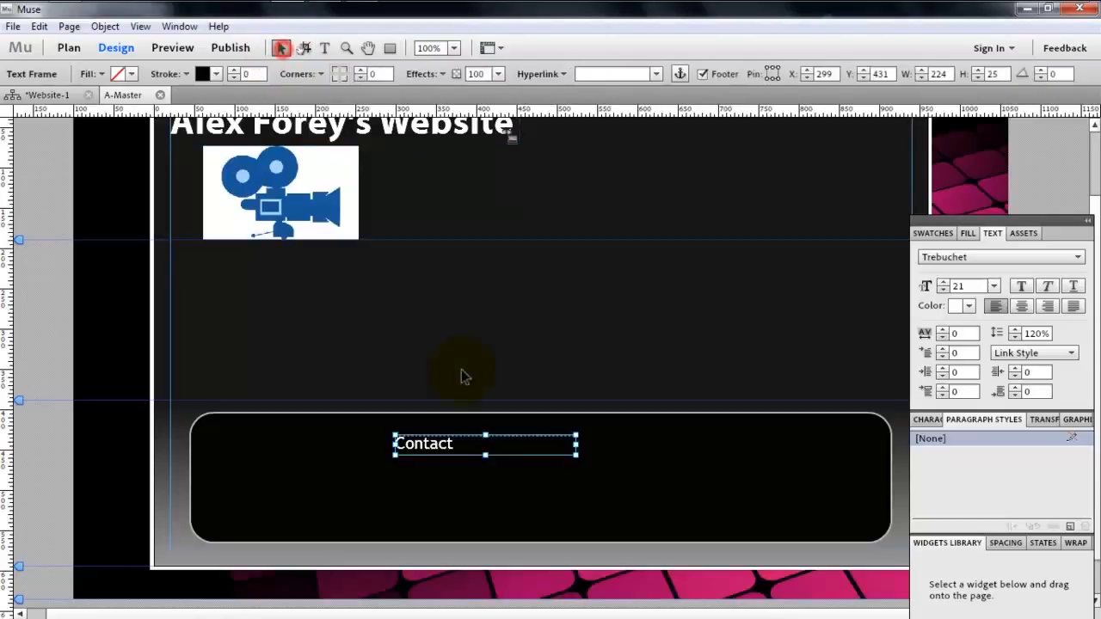
pyautogui.moveTo(444, 447); pyautogui.dragTo(550, 452)
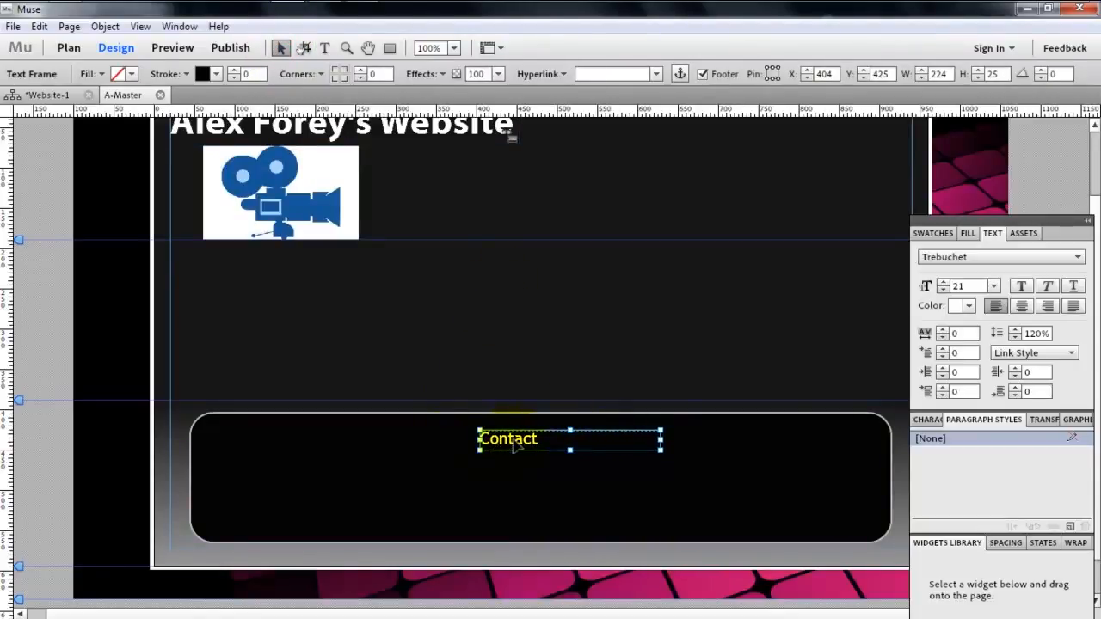
pyautogui.click(928, 420)
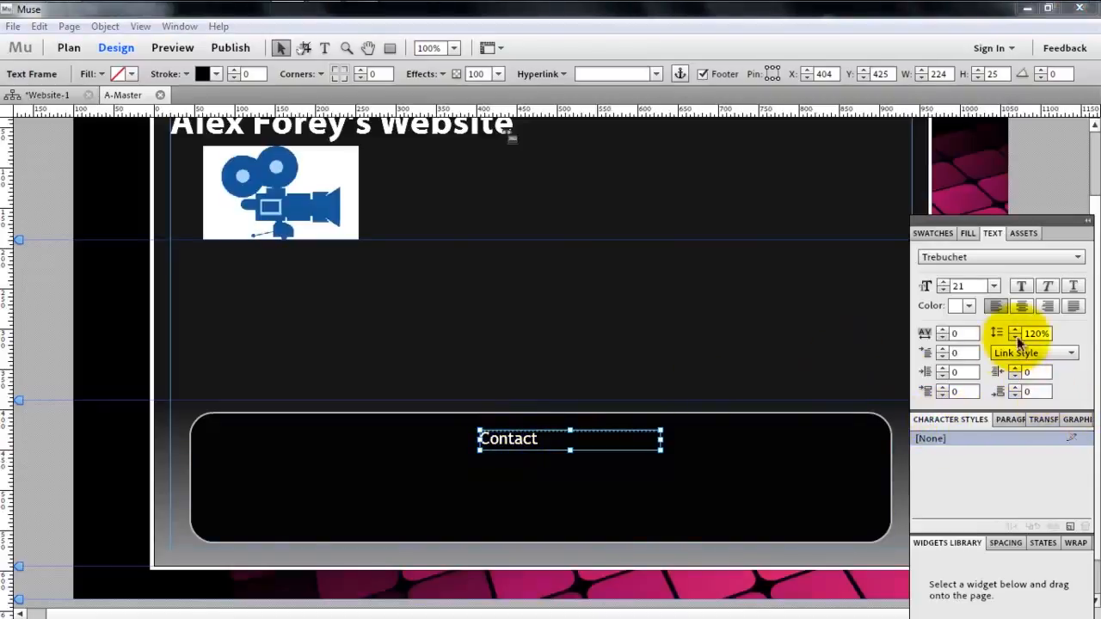
pyautogui.click(1023, 307)
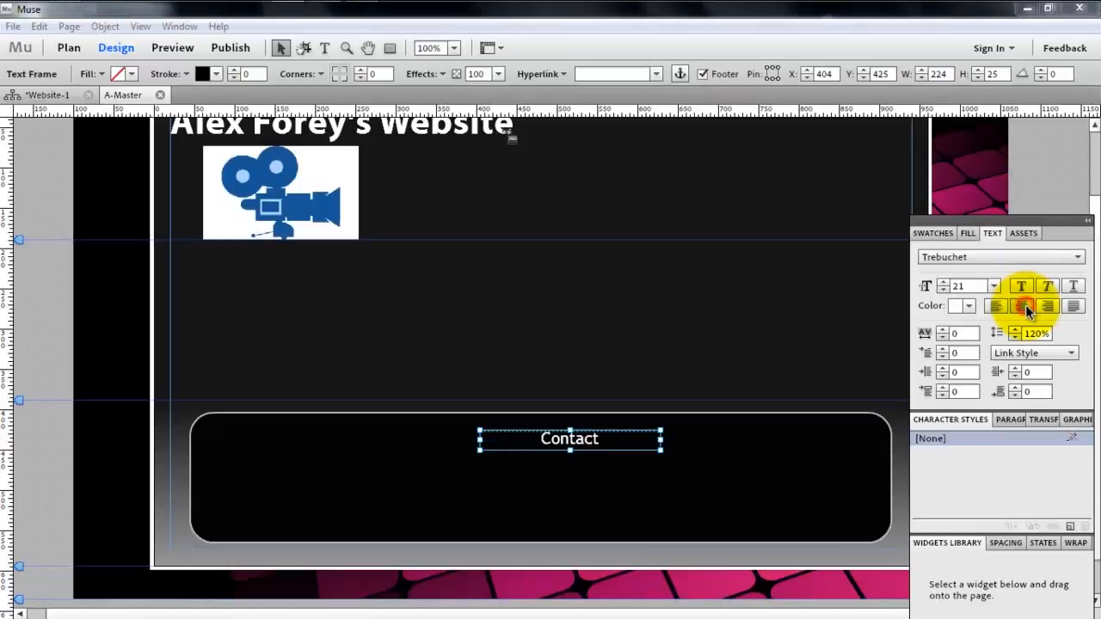
pyautogui.moveTo(603, 439); pyautogui.dragTo(567, 438)
# - Draw a wide text frame below the Contact heading, within the rounded footer rectangle
pyautogui.click(577, 454)
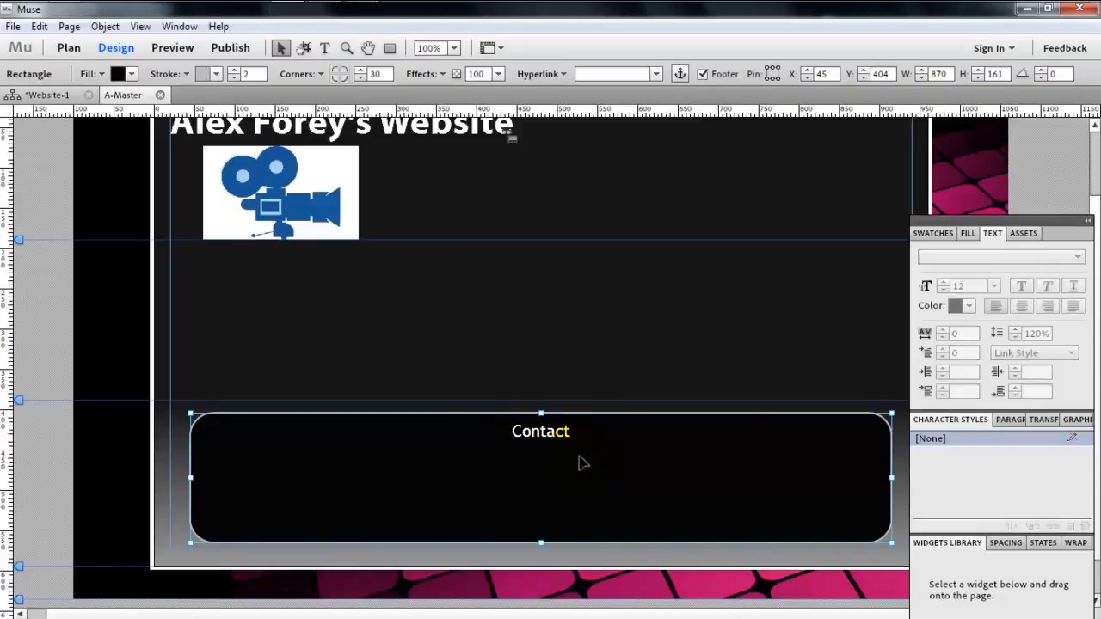
pyautogui.click(324, 47)
pyautogui.moveTo(281, 456); pyautogui.dragTo(816, 529)
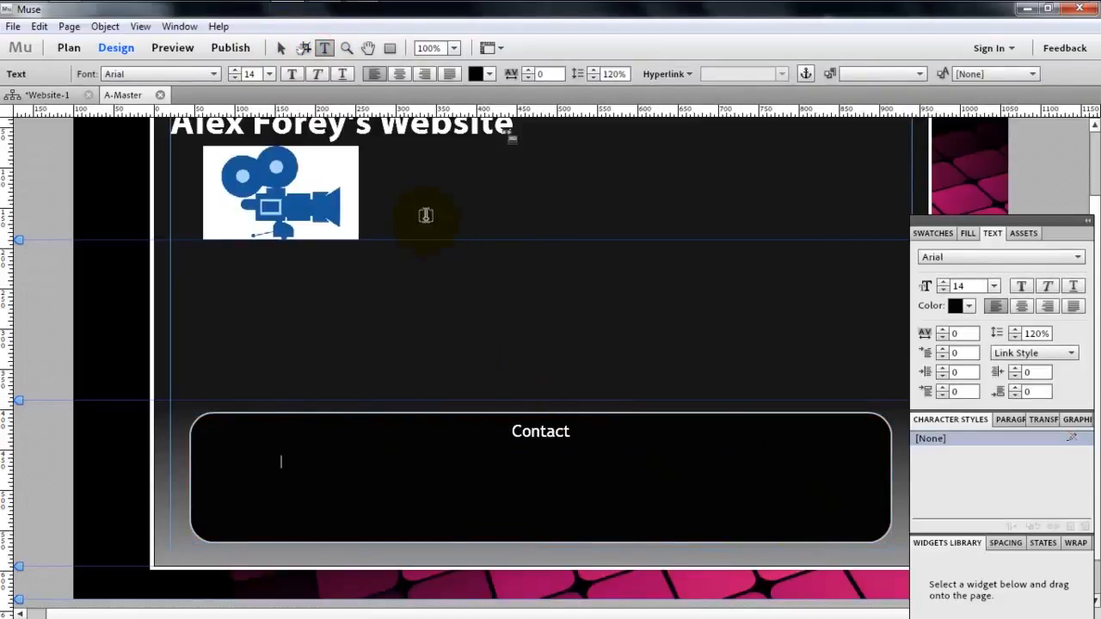
# - Examine the options of the existing Paragraph Style, including its paragraph tag choices
pyautogui.click(954, 422)
pyautogui.click(1000, 420)
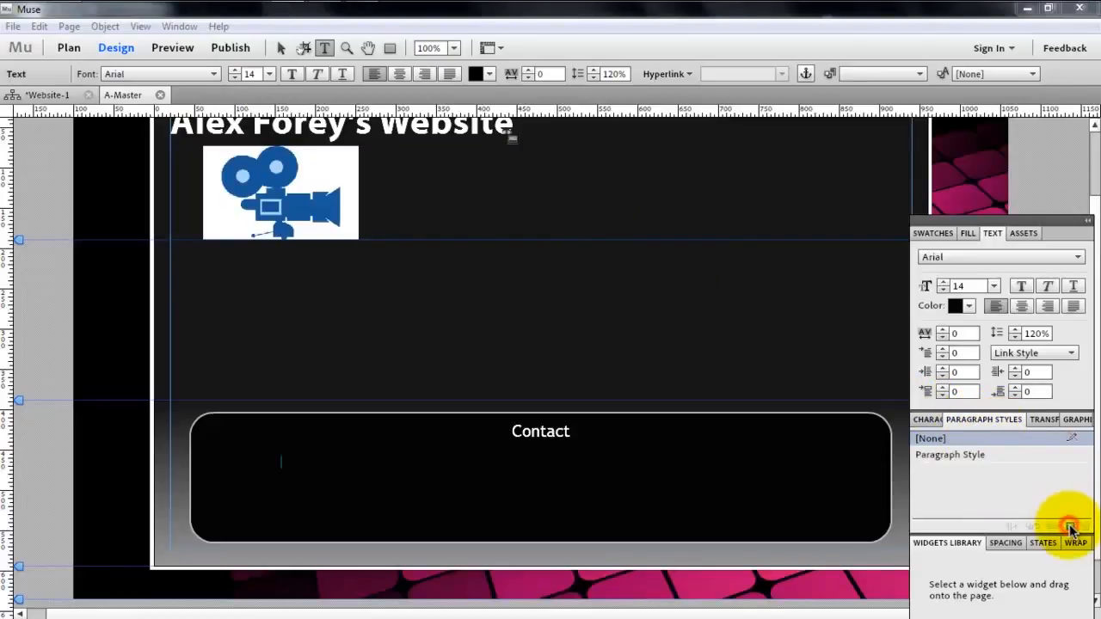
pyautogui.click(991, 455)
pyautogui.rightClick(991, 455)
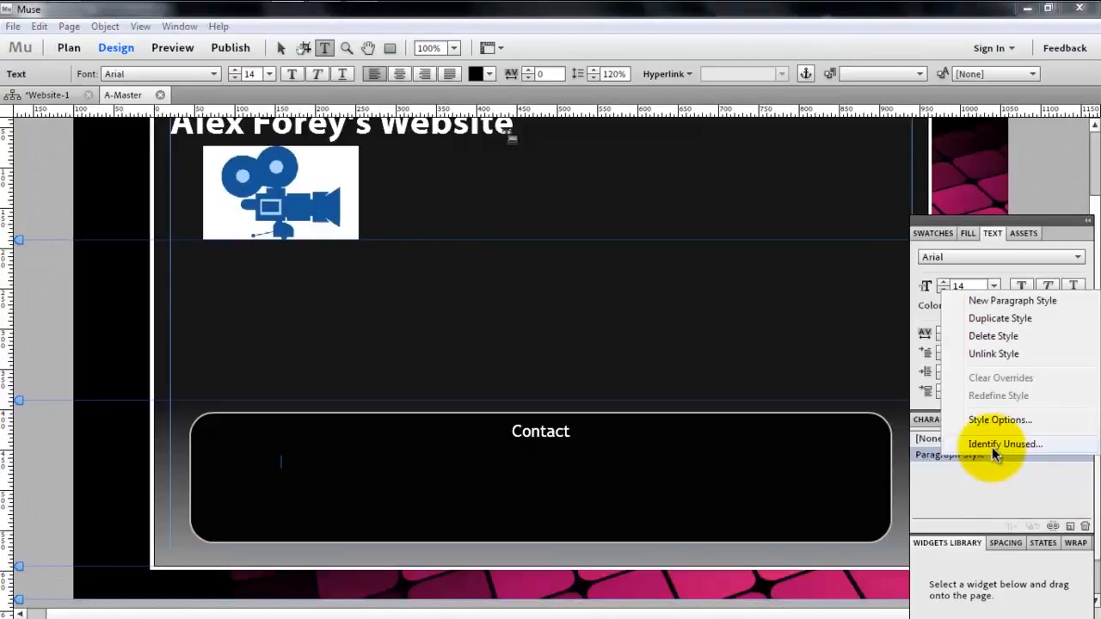
pyautogui.click(991, 420)
pyautogui.moveTo(566, 325); pyautogui.dragTo(593, 171)
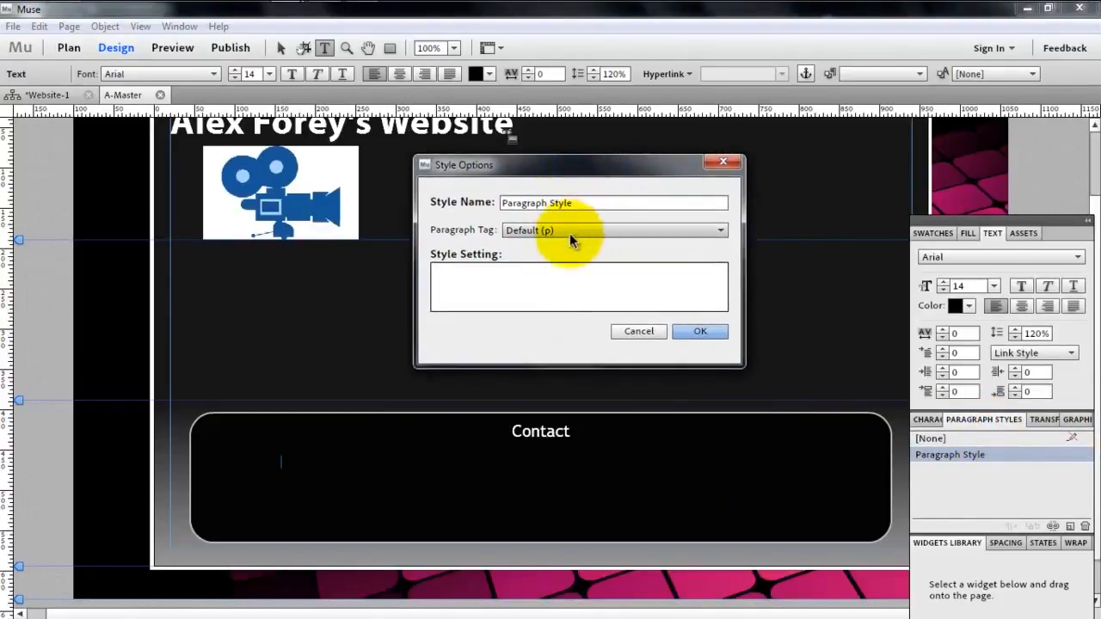
pyautogui.click(543, 263)
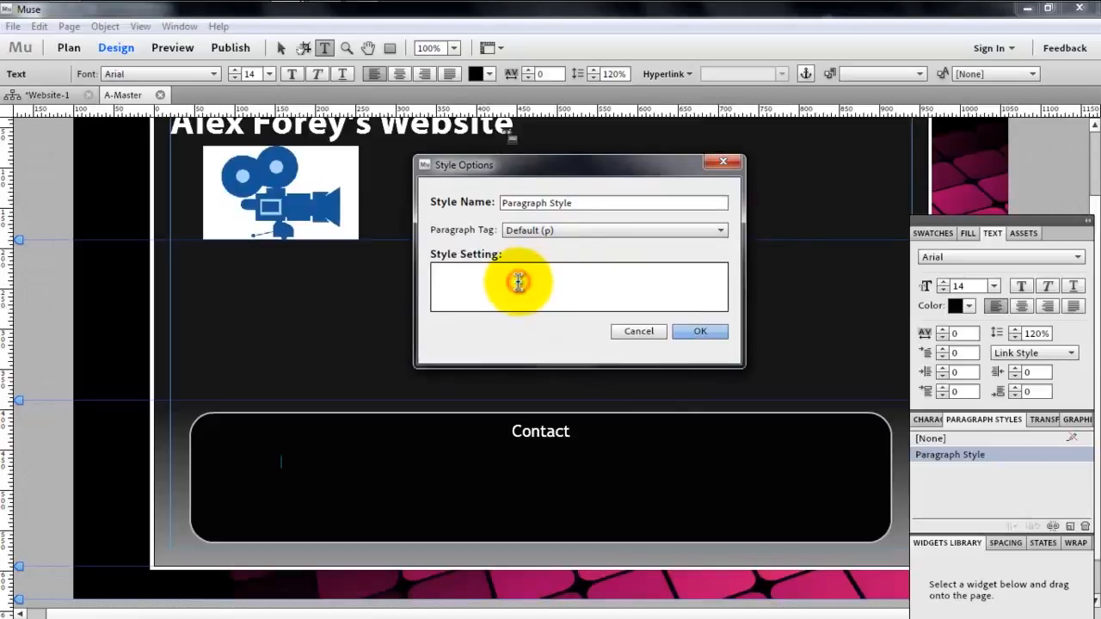
pyautogui.click(638, 332)
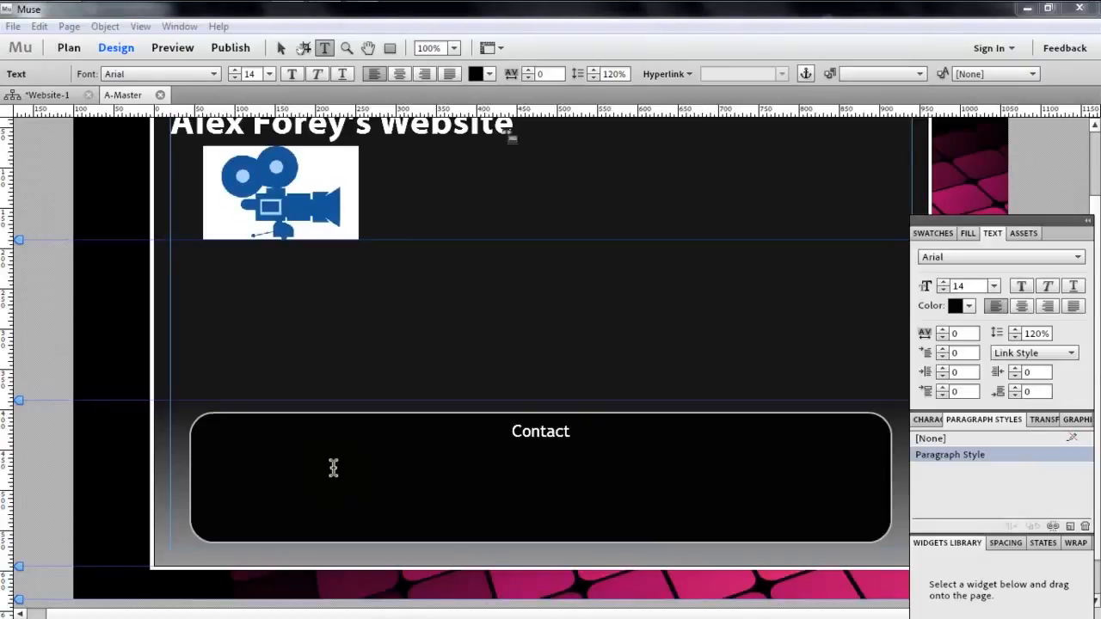
pyautogui.press('m')
pyautogui.press('Escape')
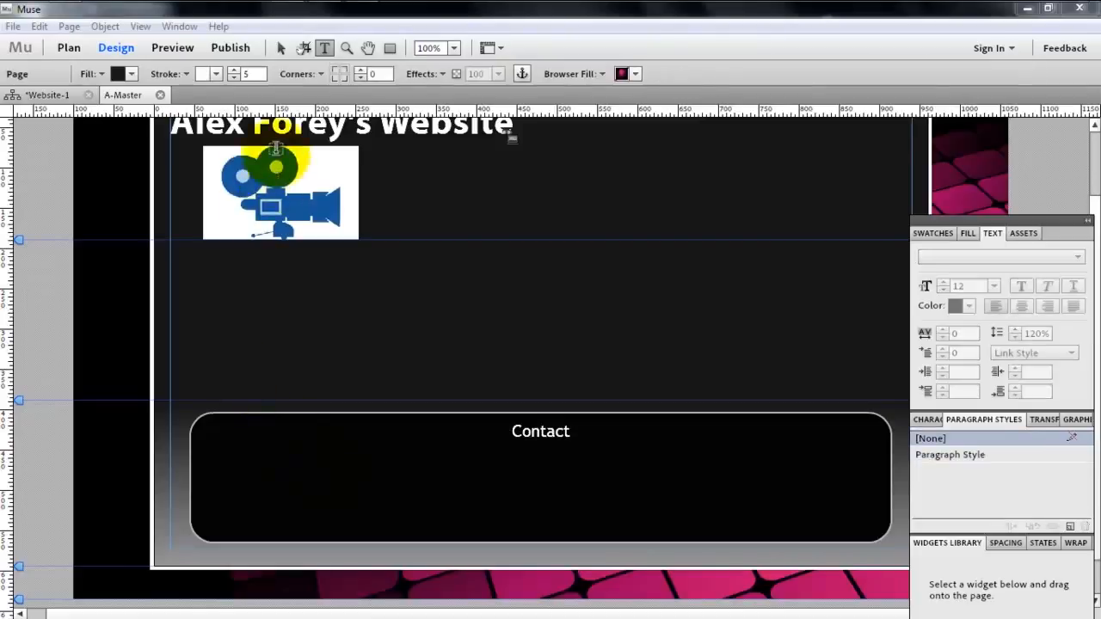
pyautogui.click(281, 47)
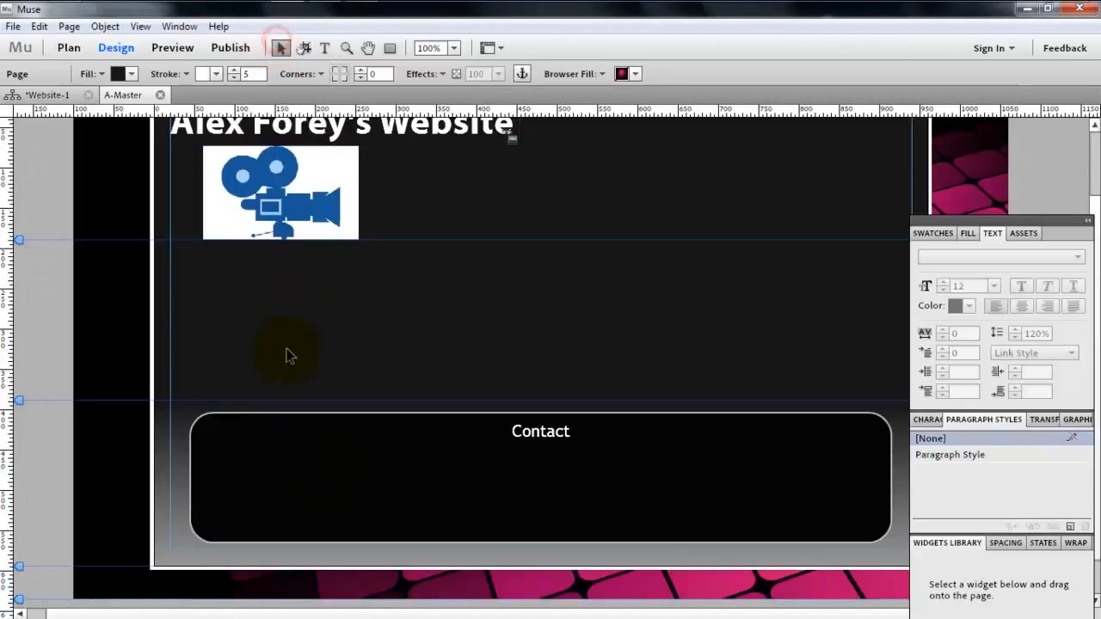
pyautogui.click(279, 467)
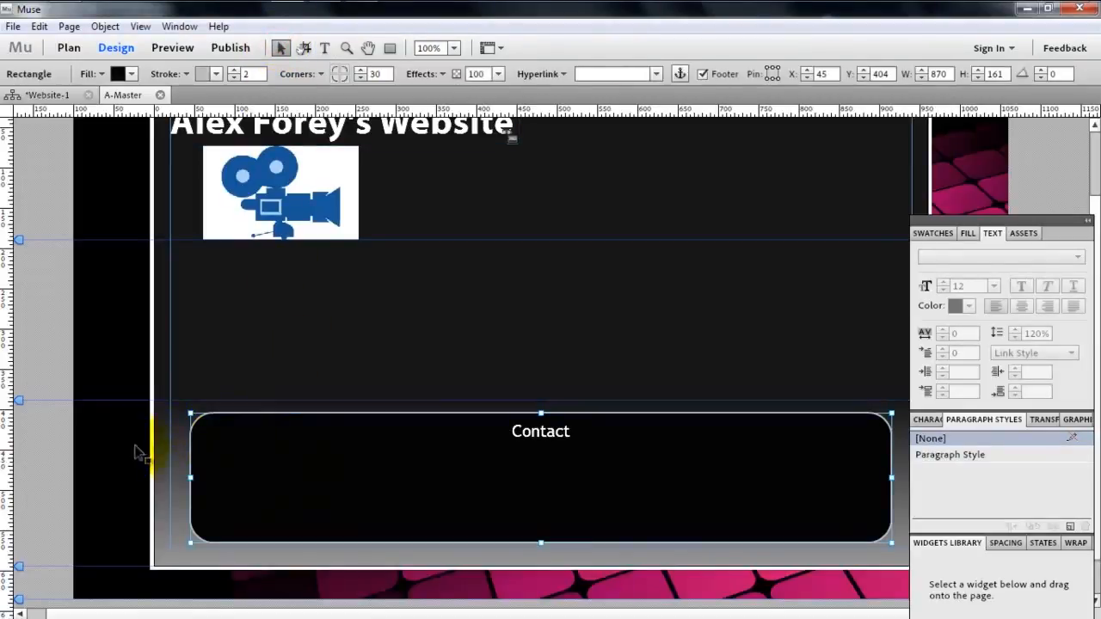
# - Draw a wide text frame below the Contact heading in the rounded rectangle and enter "submit a contact form"
pyautogui.click(325, 49)
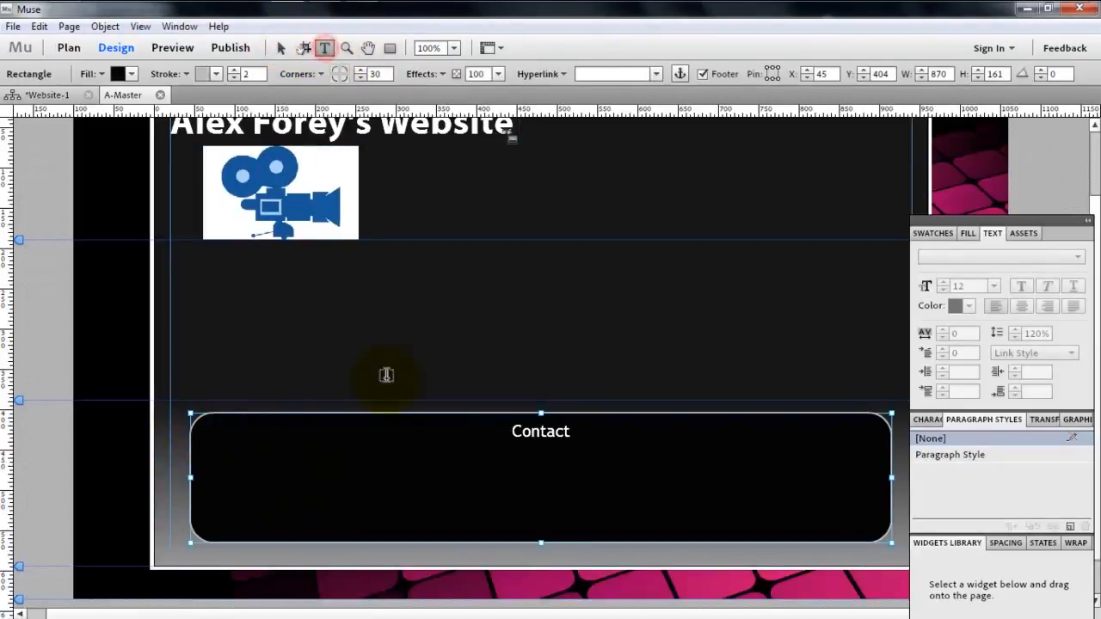
pyautogui.moveTo(327, 472); pyautogui.dragTo(748, 518)
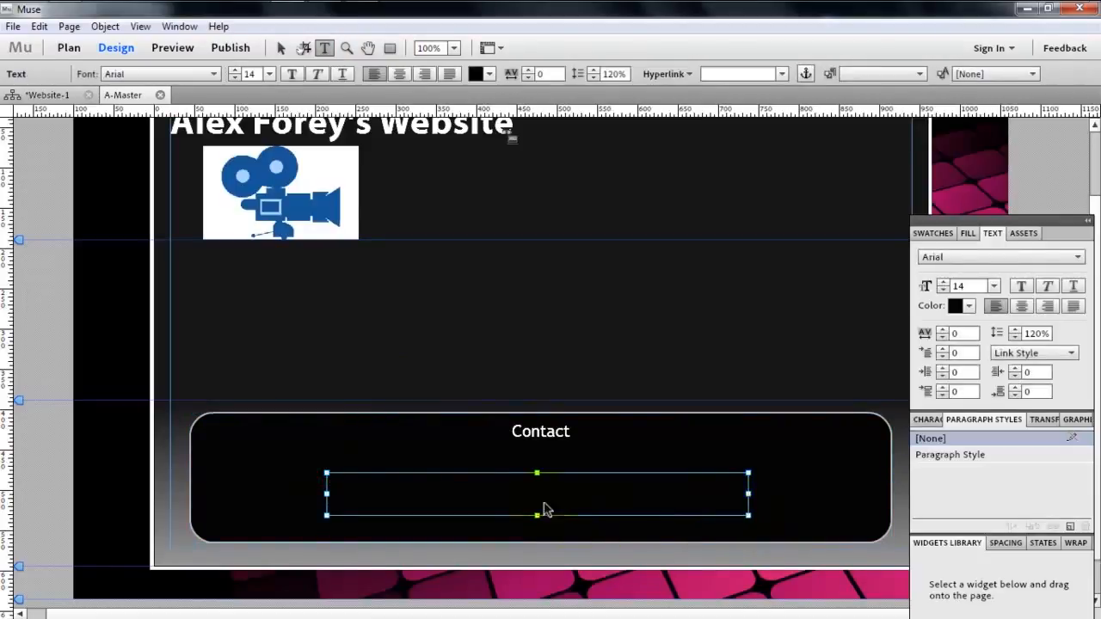
pyautogui.click(504, 492)
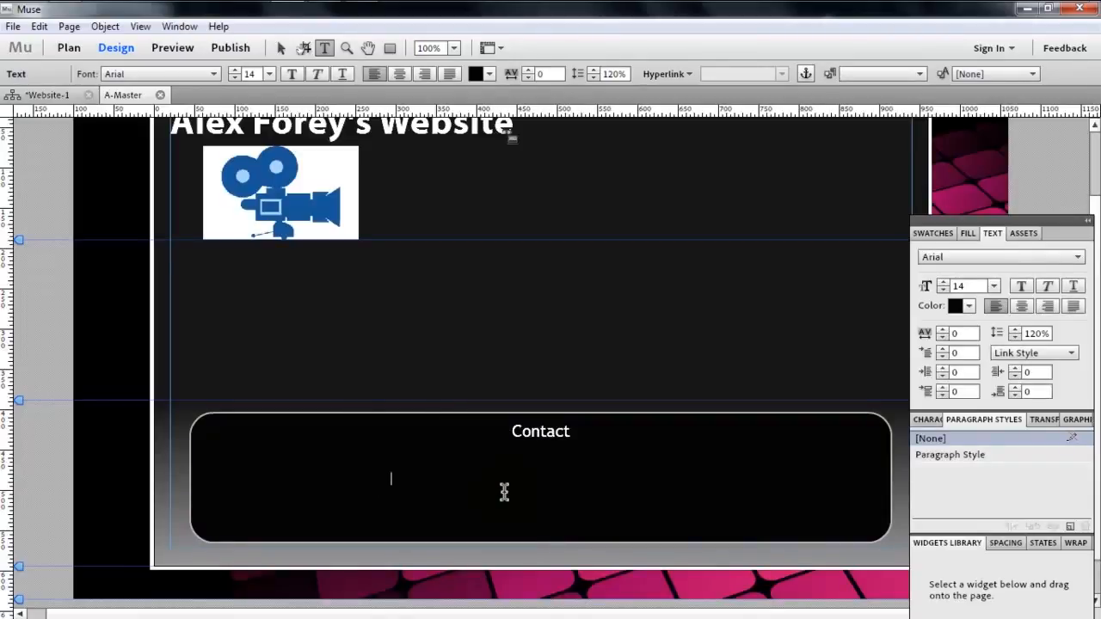
# - Colour all of the "submit a contact form" text light grey, E9E9E9
pyautogui.hotkey('ctrl', 'a')
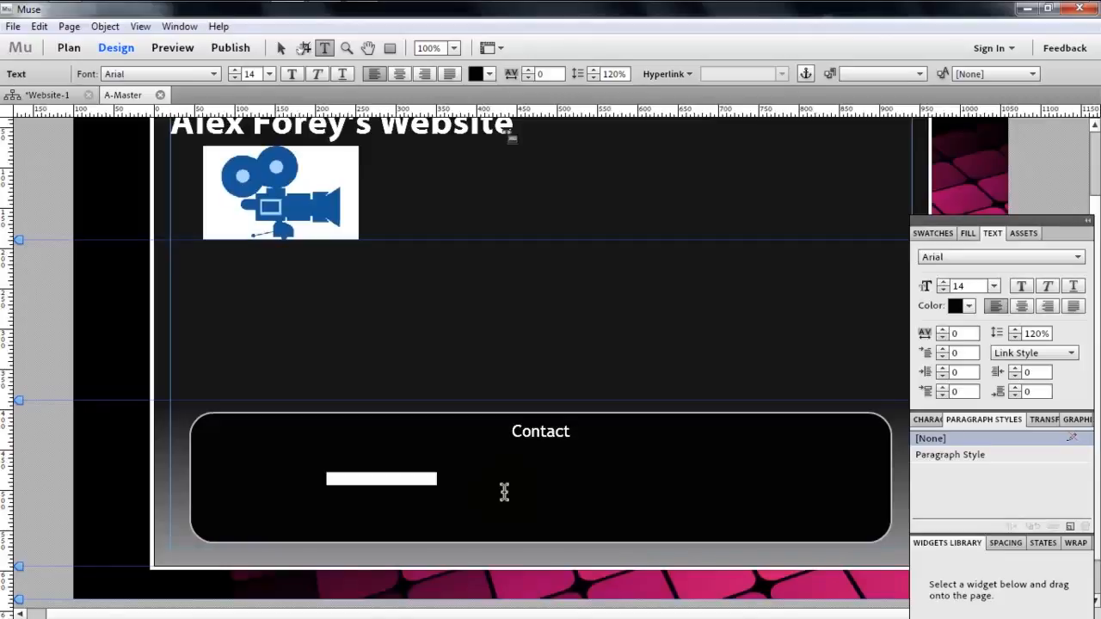
pyautogui.click(487, 73)
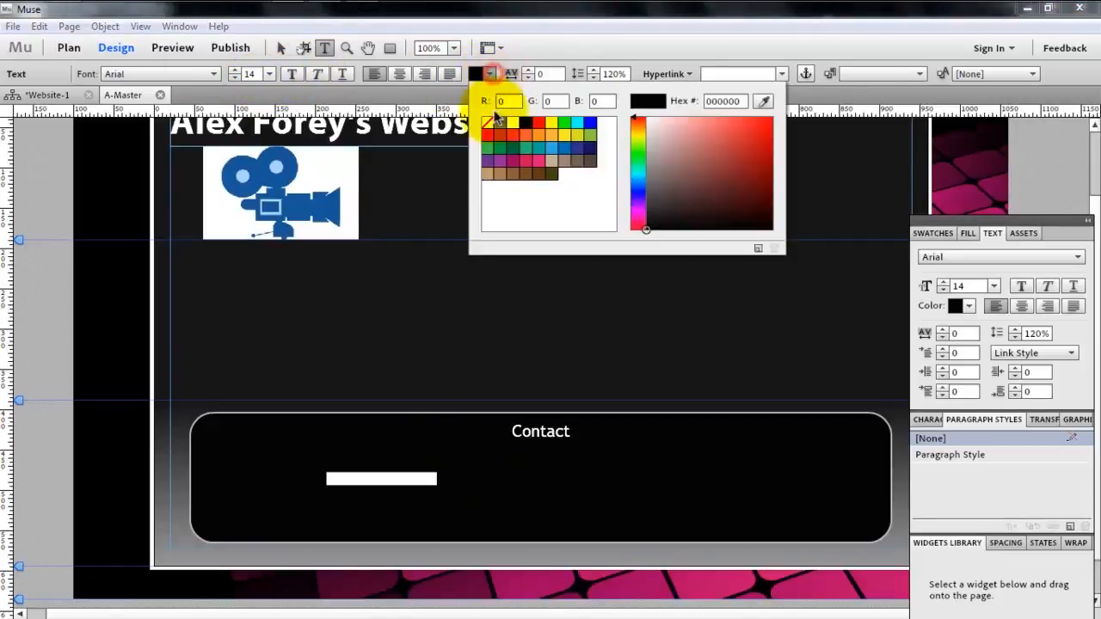
pyautogui.click(646, 126)
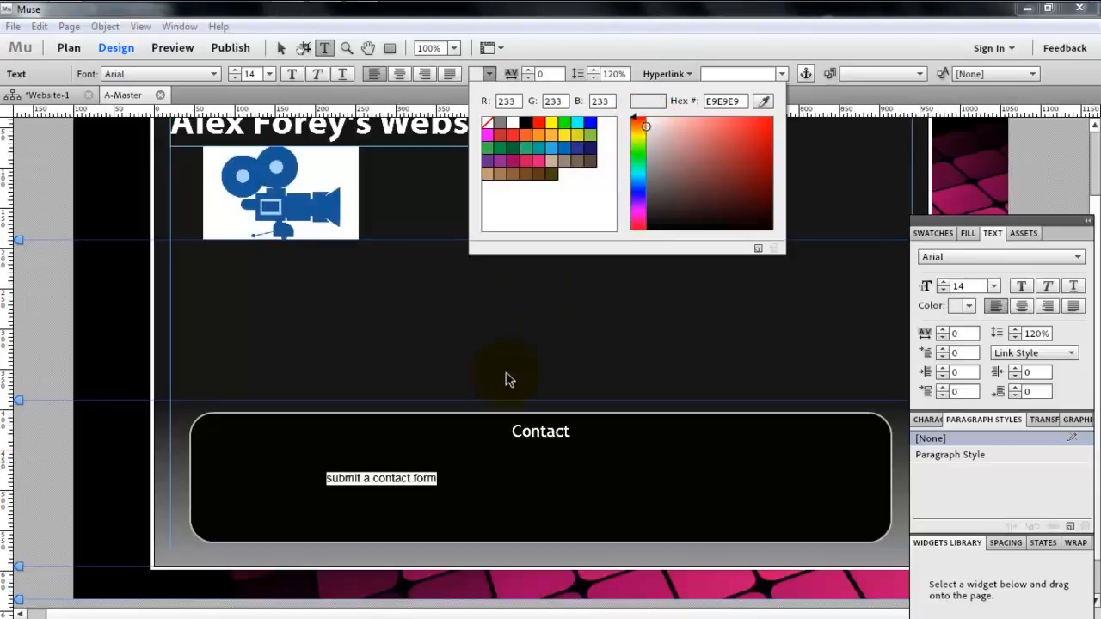
pyautogui.click(434, 496)
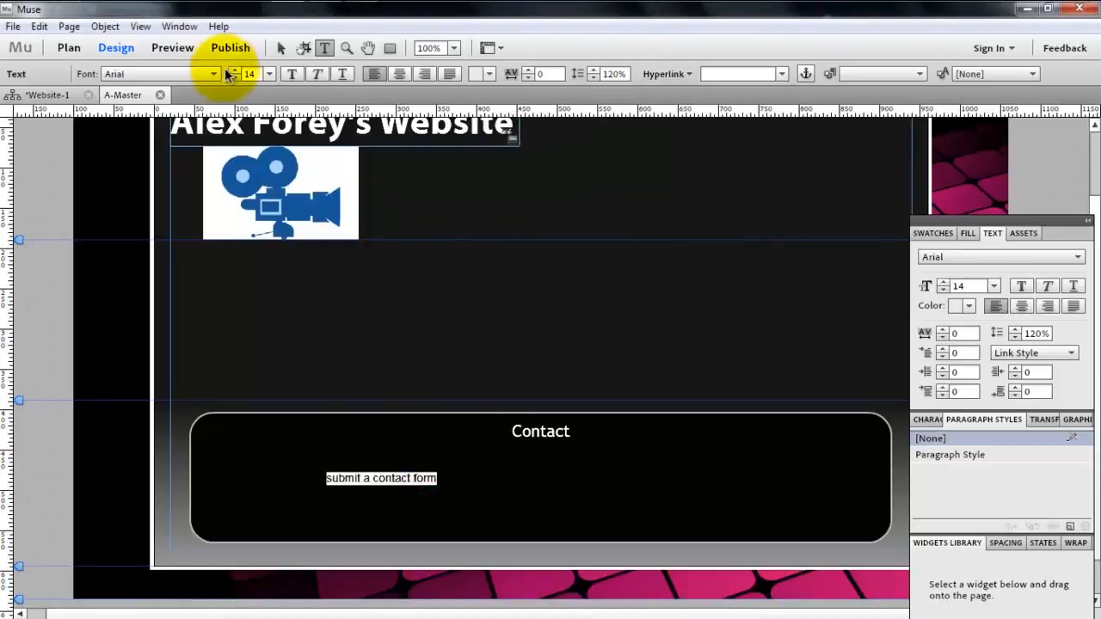
# - Try Times on the "submit a contact form" text and change its font to Trebuchet
pyautogui.click(213, 74)
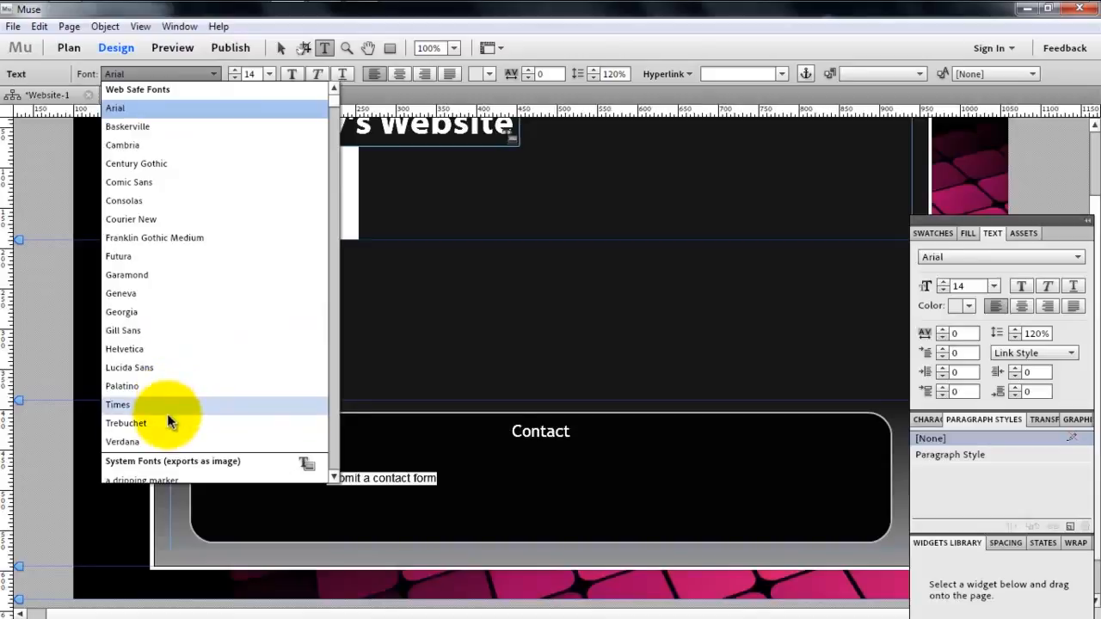
pyautogui.click(169, 413)
pyautogui.click(175, 75)
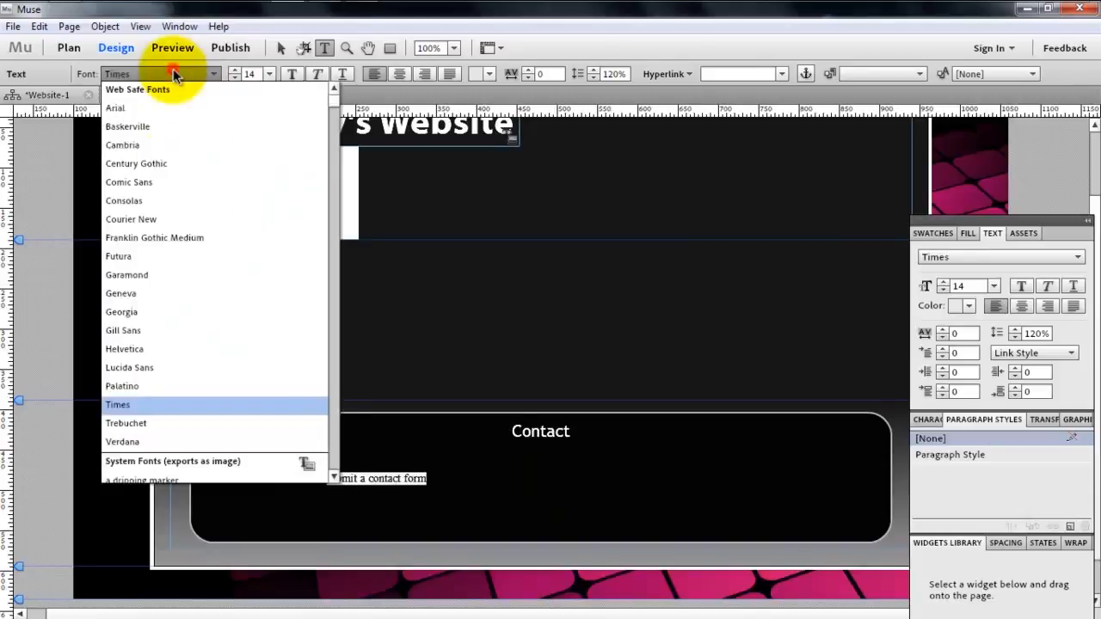
pyautogui.click(185, 423)
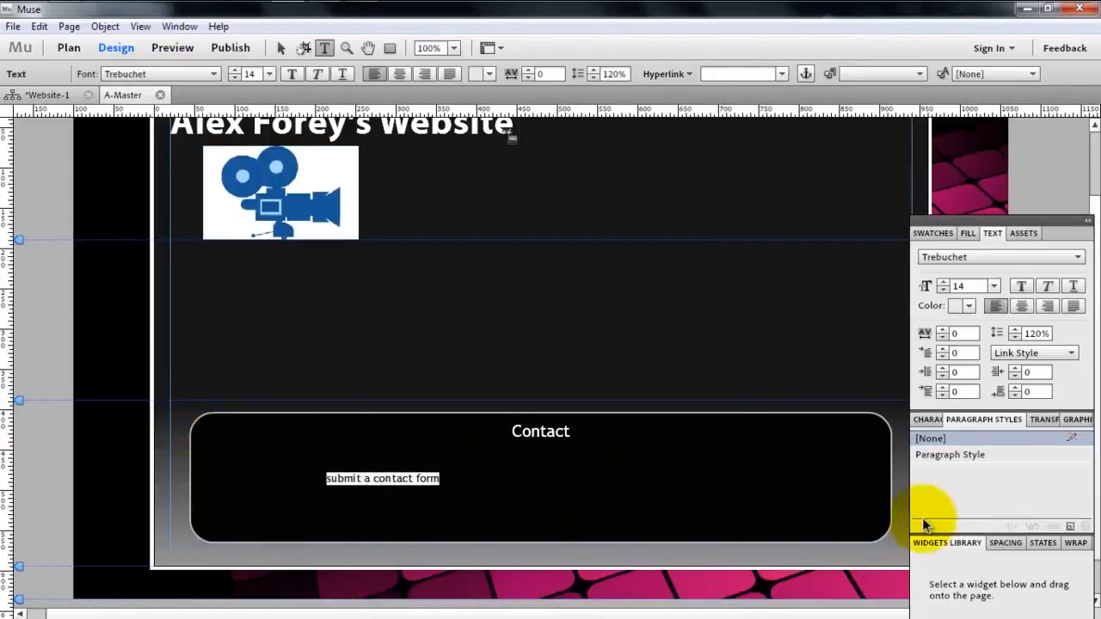
# - Apply the existing Paragraph Style to the "submit a contact form" text, trying [None] in between
pyautogui.click(1036, 462)
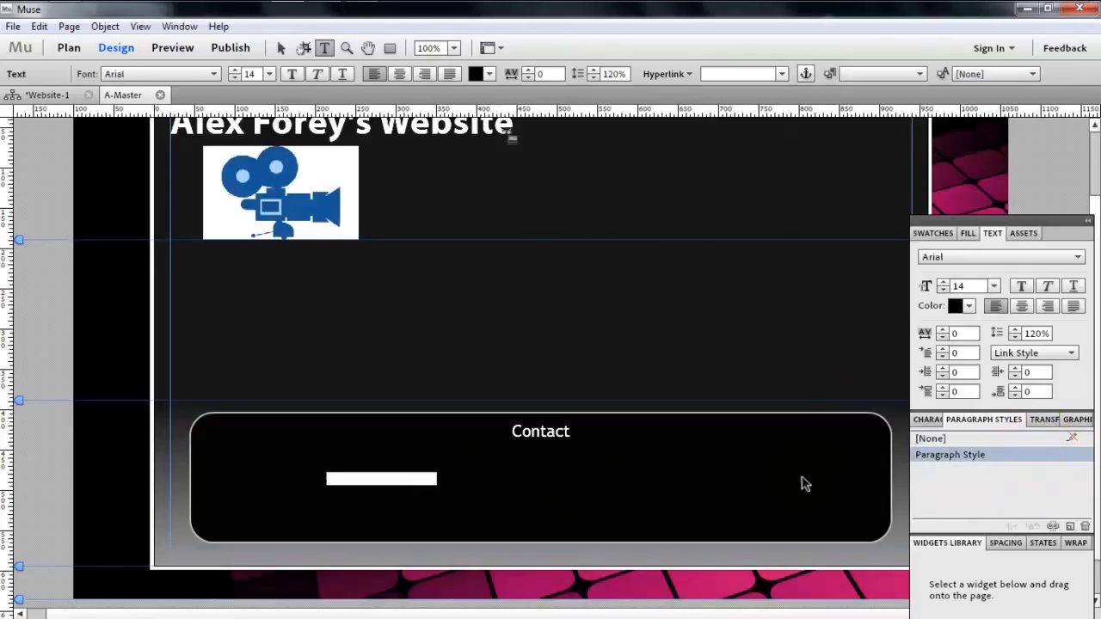
pyautogui.click(976, 441)
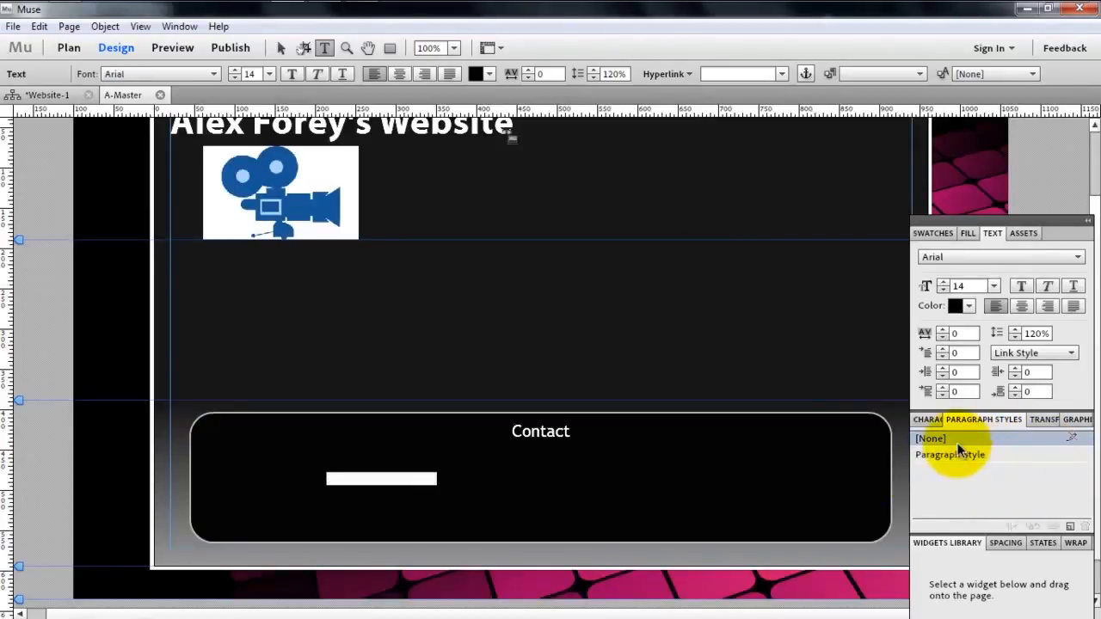
pyautogui.click(956, 442)
pyautogui.click(453, 481)
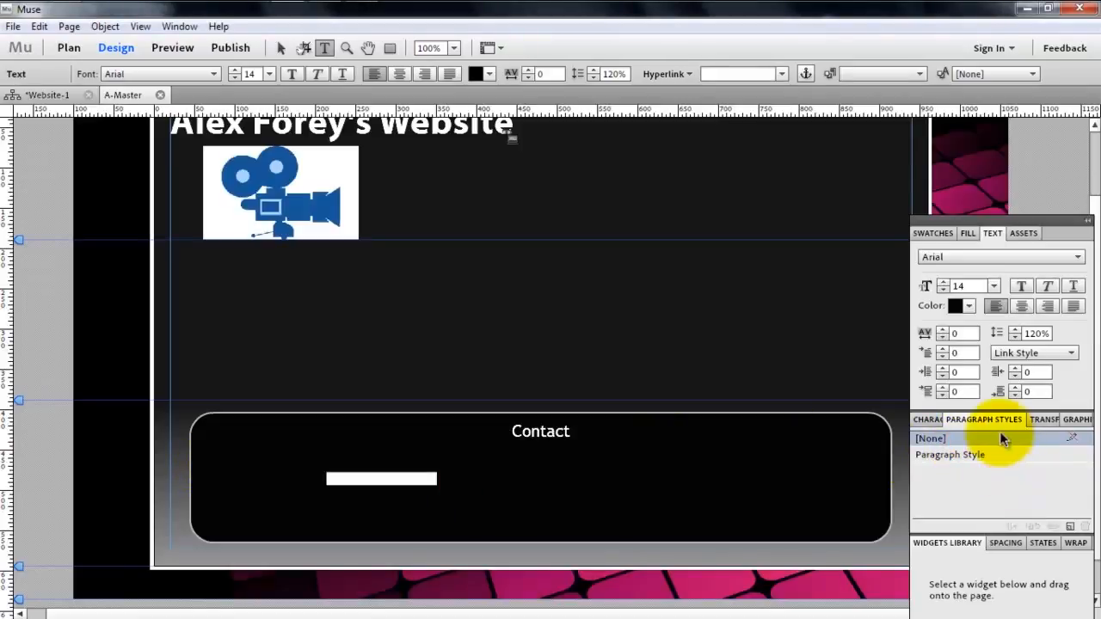
pyautogui.click(996, 457)
# - Set the "submit a contact form" text to Trebuchet at size 15
pyautogui.moveTo(455, 478); pyautogui.dragTo(180, 459)
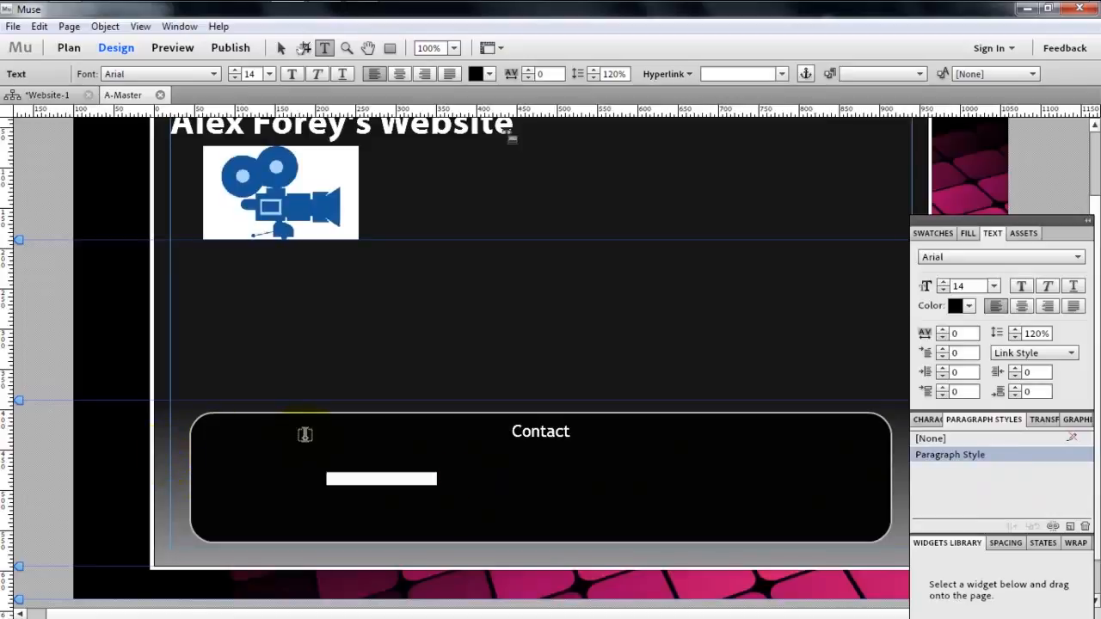
pyautogui.click(207, 74)
pyautogui.click(129, 422)
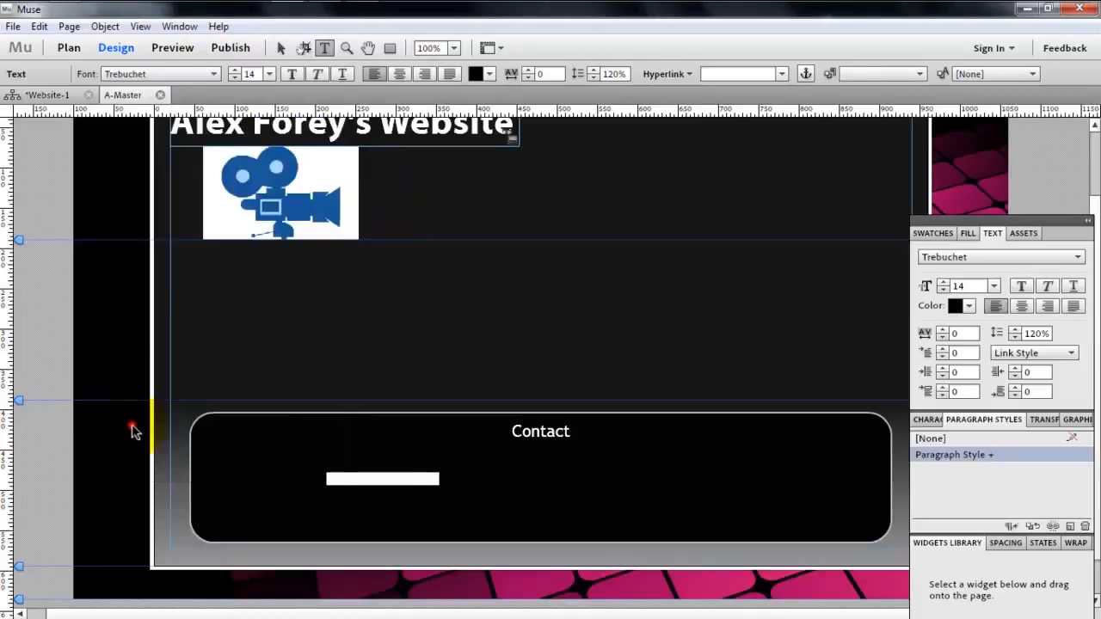
pyautogui.click(235, 69)
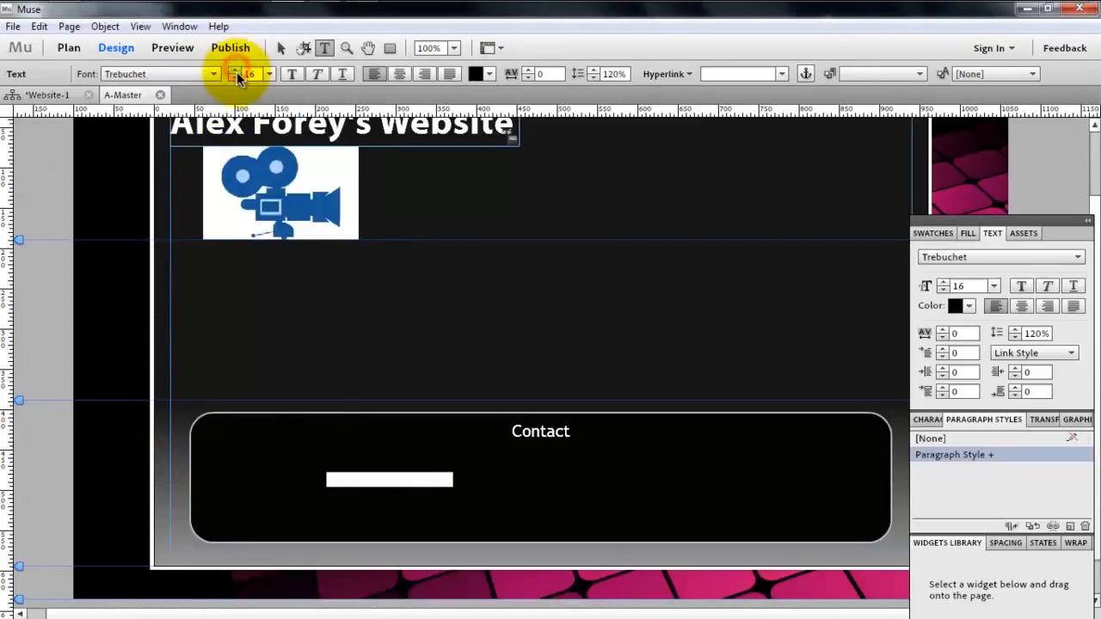
pyautogui.click(235, 77)
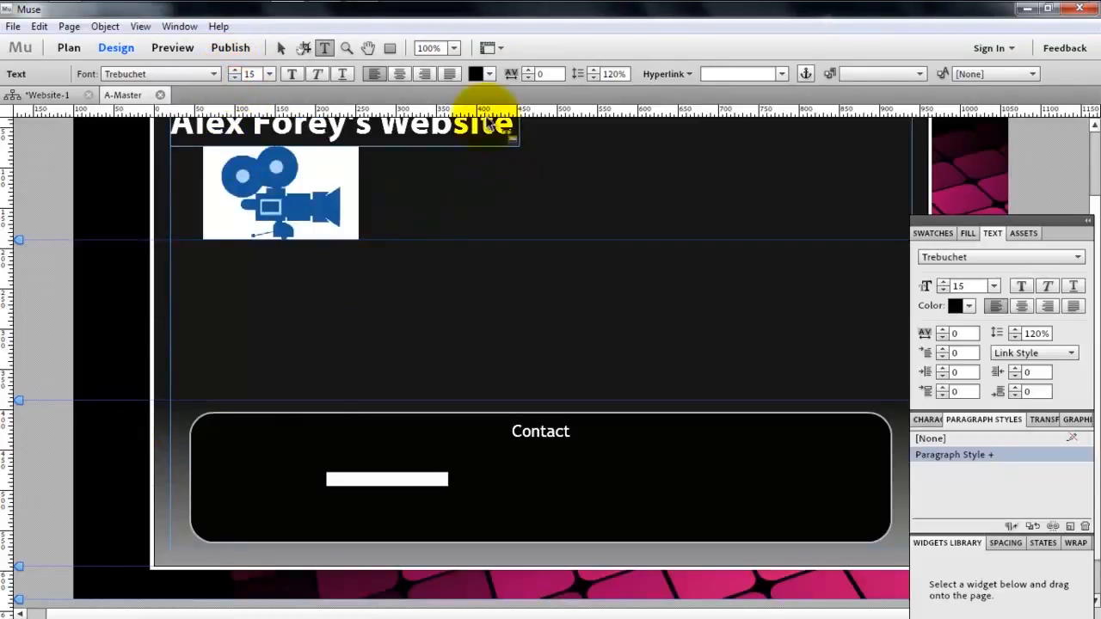
# - Colour the "submit a contact form" text light grey, about E0E0E0, and start a new line after it
pyautogui.click(487, 73)
pyautogui.click(645, 131)
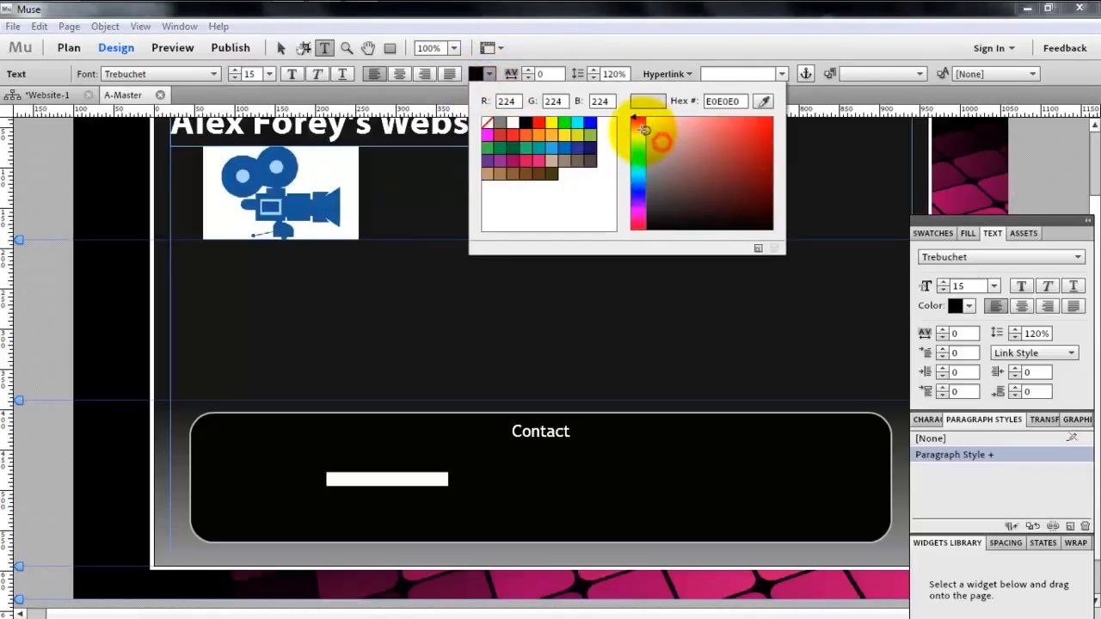
pyautogui.click(470, 497)
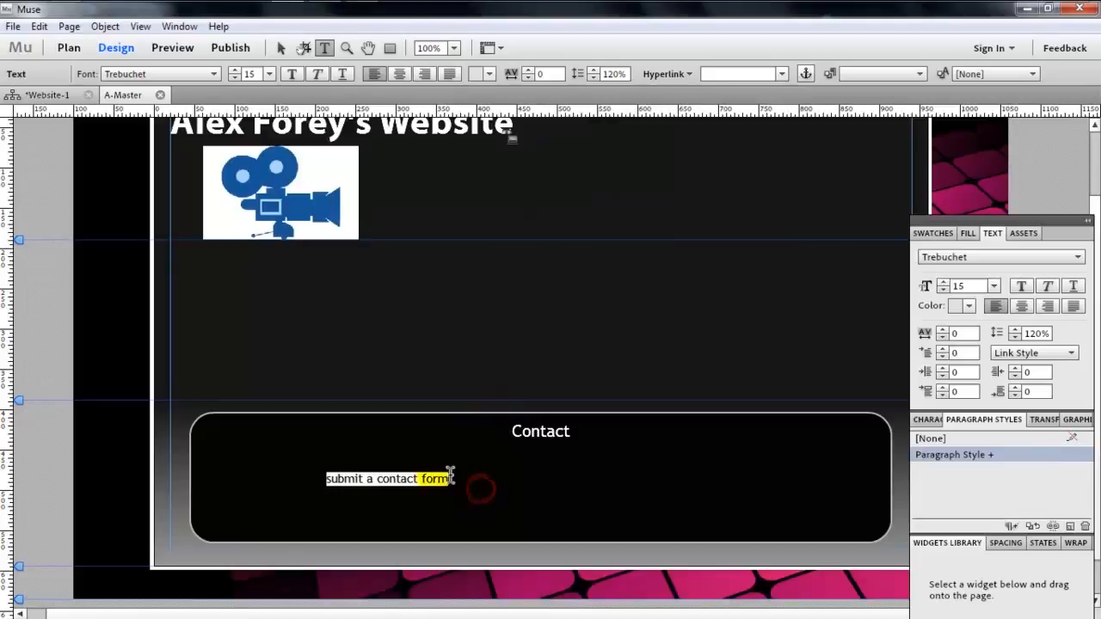
pyautogui.click(448, 475)
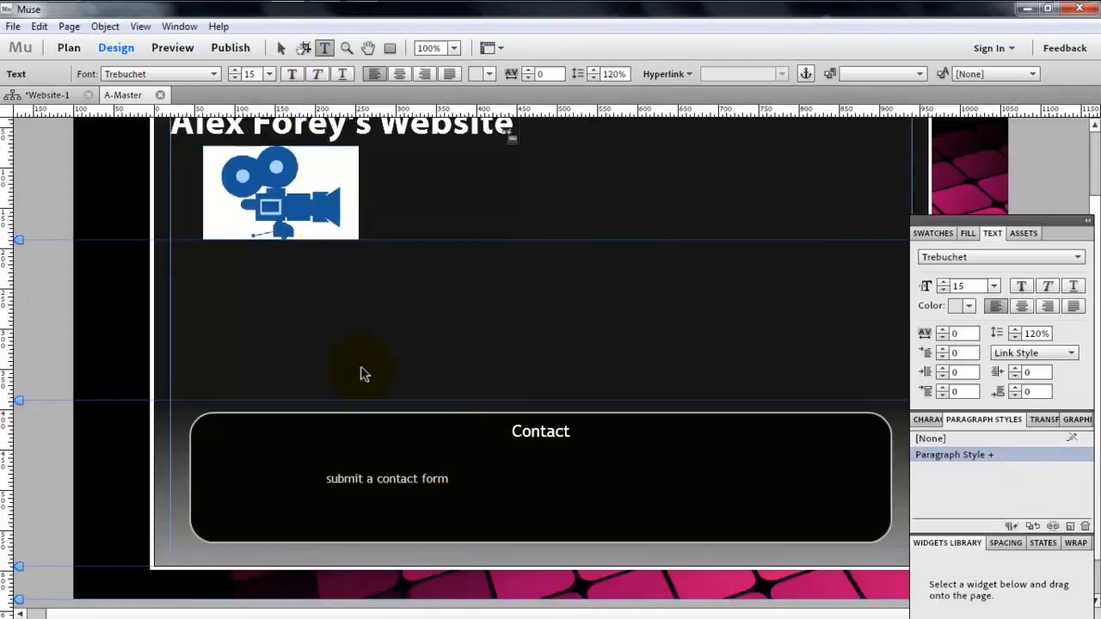
pyautogui.click(460, 479)
pyautogui.press('Return')
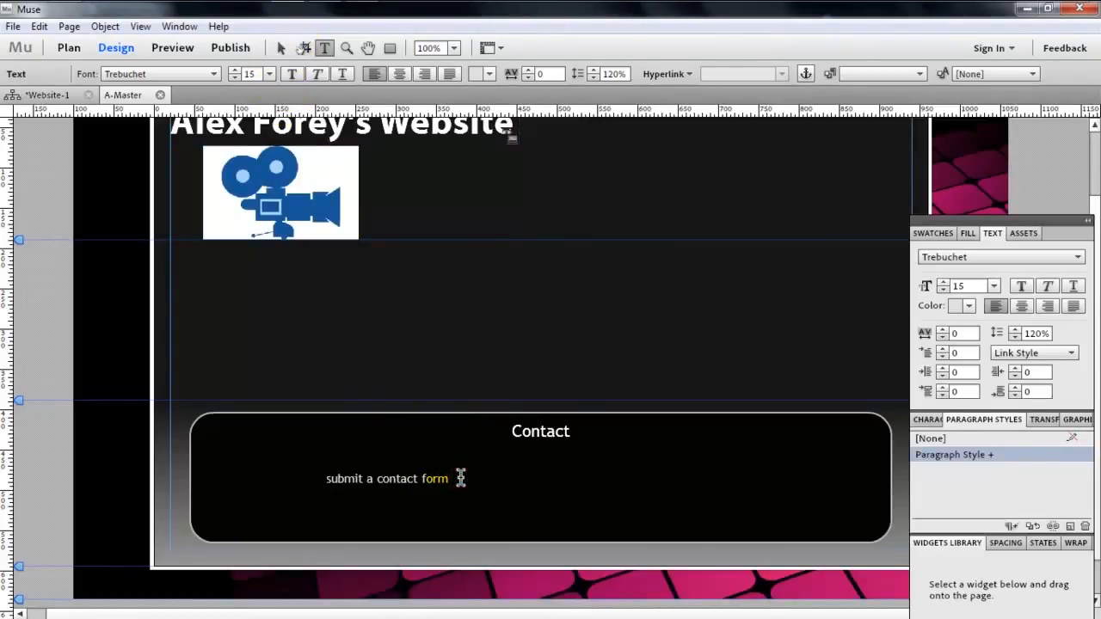
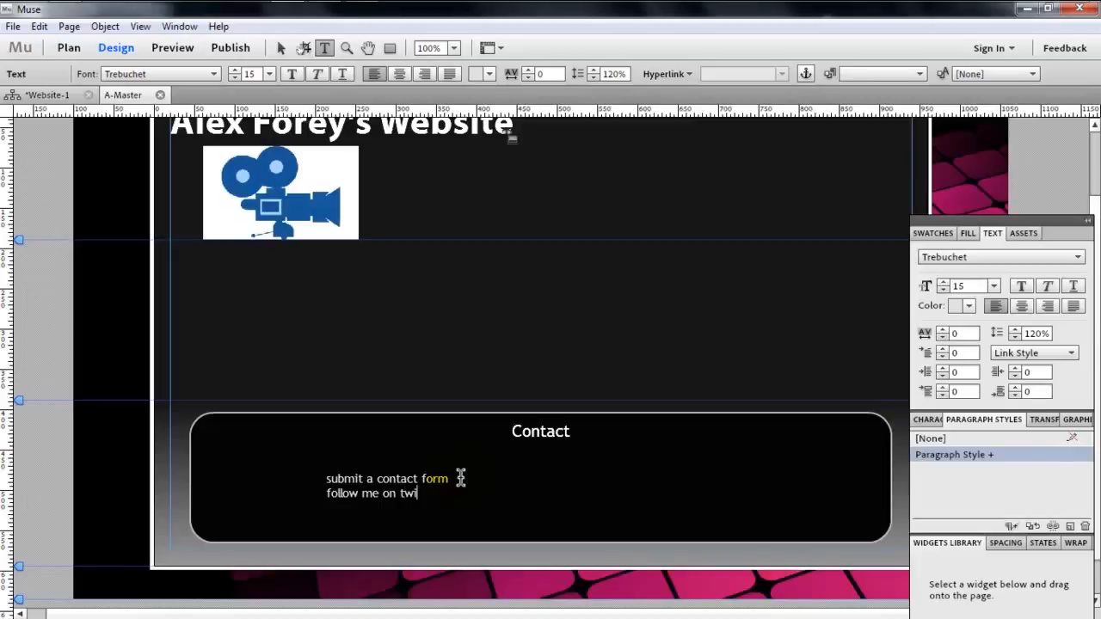
# - Finish the second line of the contact text as "follow me on twitter", leaving no empty line after it
pyautogui.write('r')
pyautogui.press('Return')
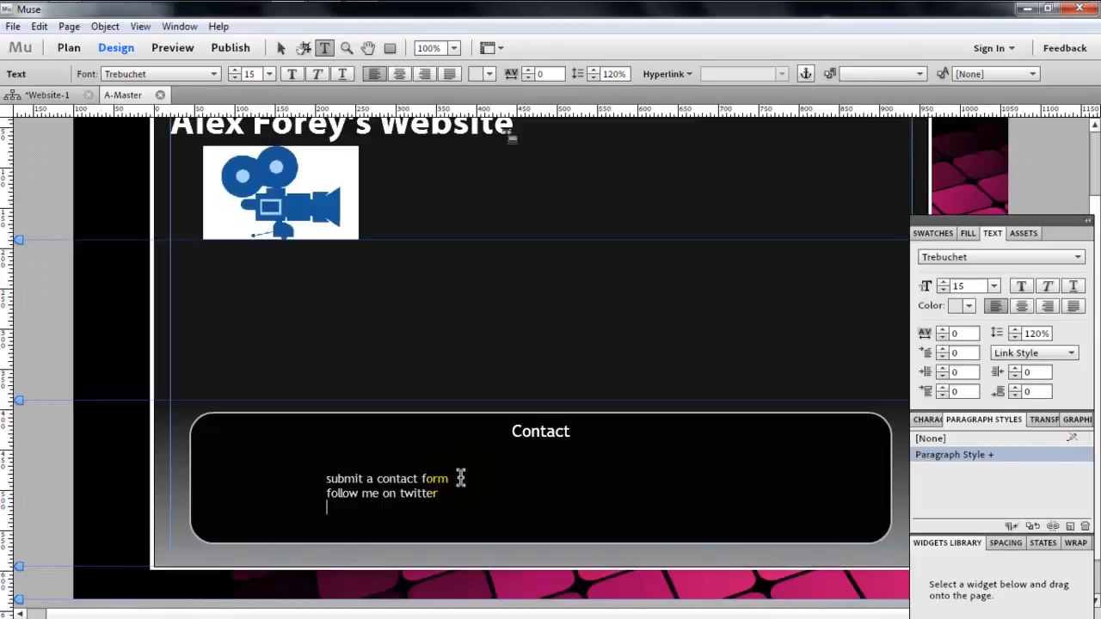
pyautogui.press('BackSpace')
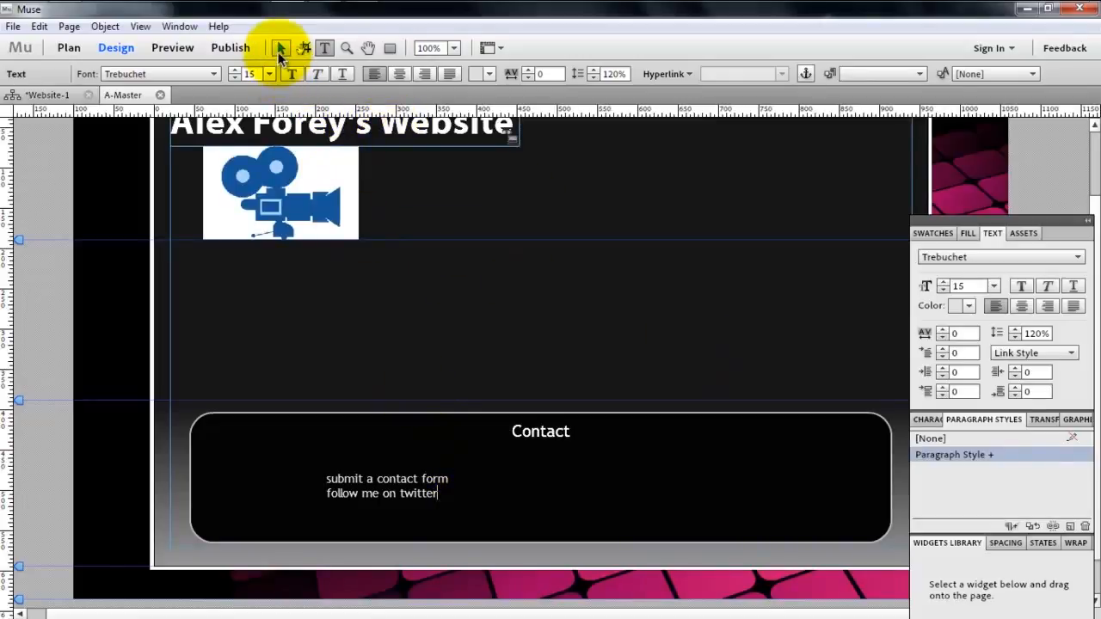
# - Move the contact text frame up to Y 465 and narrow it to a width of about 162
pyautogui.click(279, 49)
pyautogui.moveTo(418, 505); pyautogui.dragTo(417, 494)
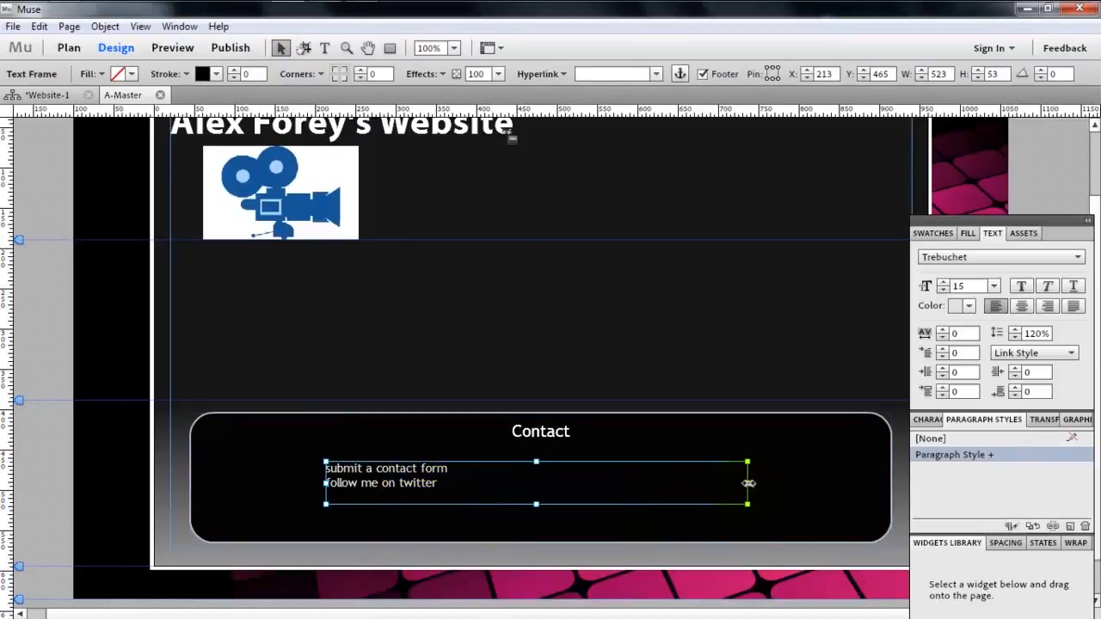
pyautogui.moveTo(748, 483); pyautogui.dragTo(452, 521)
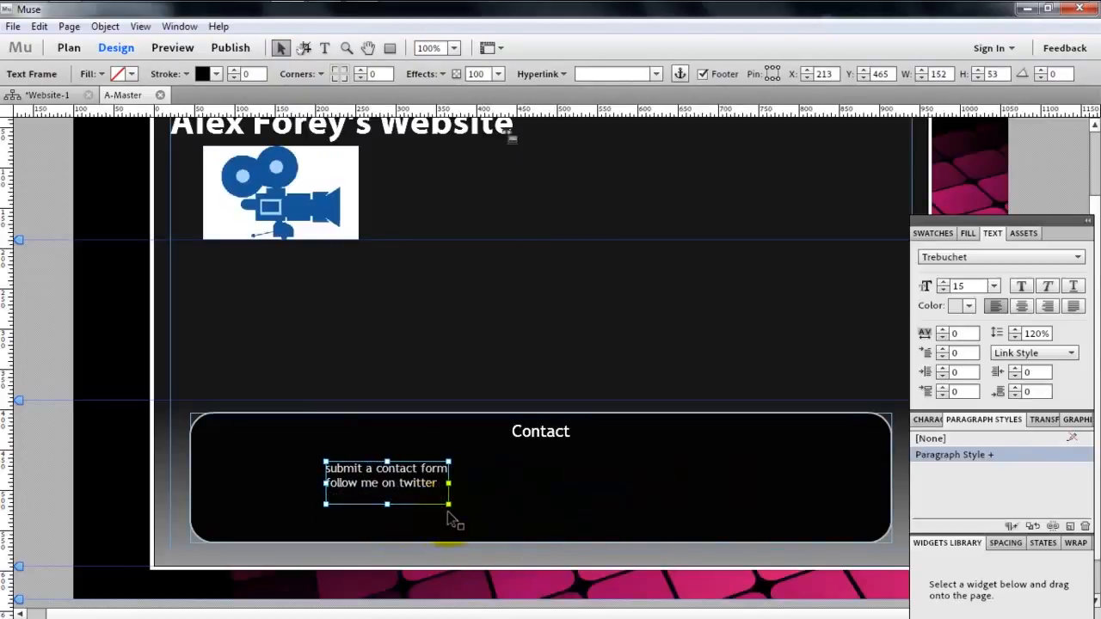
pyautogui.moveTo(448, 483); pyautogui.dragTo(457, 485)
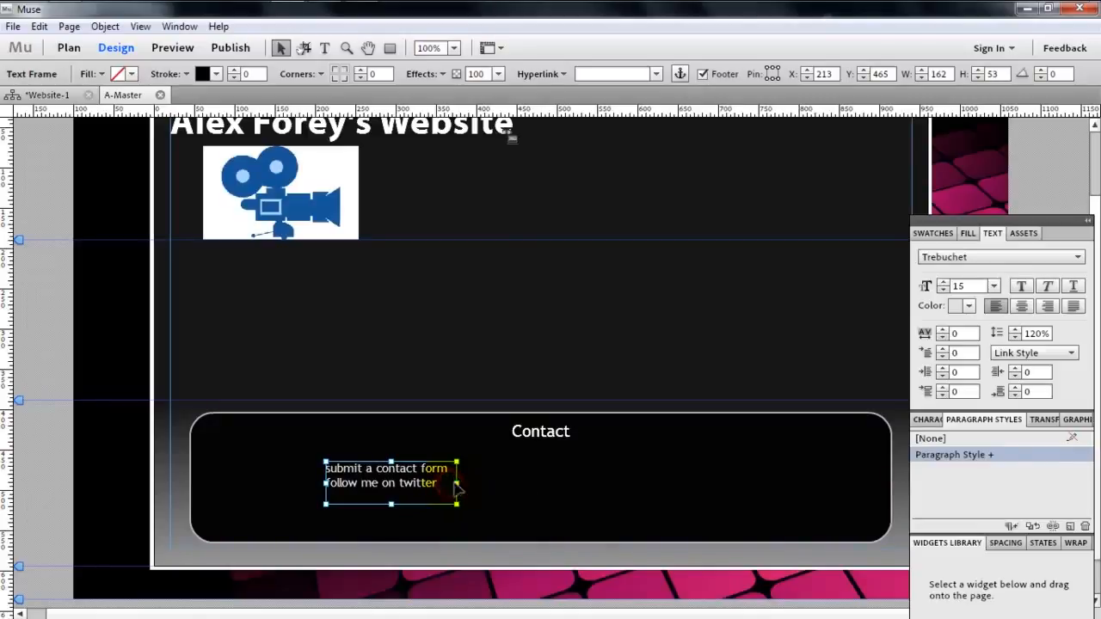
# - Duplicate the contact text frame and place the copy to the right of the original, at about X 550, Y 465
pyautogui.press('m')
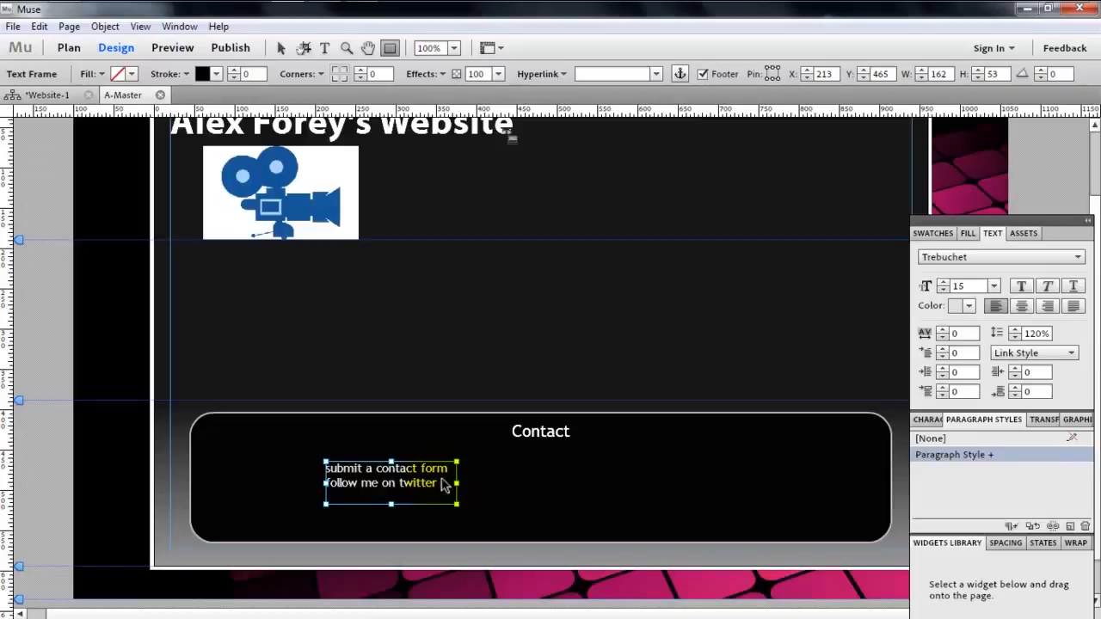
pyautogui.press('Right')
pyautogui.press('Right')
pyautogui.press('Right')
pyautogui.press('Right')
pyautogui.press('Right')
pyautogui.press('Right')
pyautogui.press('Right')
pyautogui.press('Right')
pyautogui.press('Right')
pyautogui.press('Right')
pyautogui.press('Right')
pyautogui.press('Right')
pyautogui.press('Right')
pyautogui.press('Right')
pyautogui.press('Right')
pyautogui.press('Right')
pyautogui.press('Right')
pyautogui.press('Right')
pyautogui.press('Right')
pyautogui.press('Right')
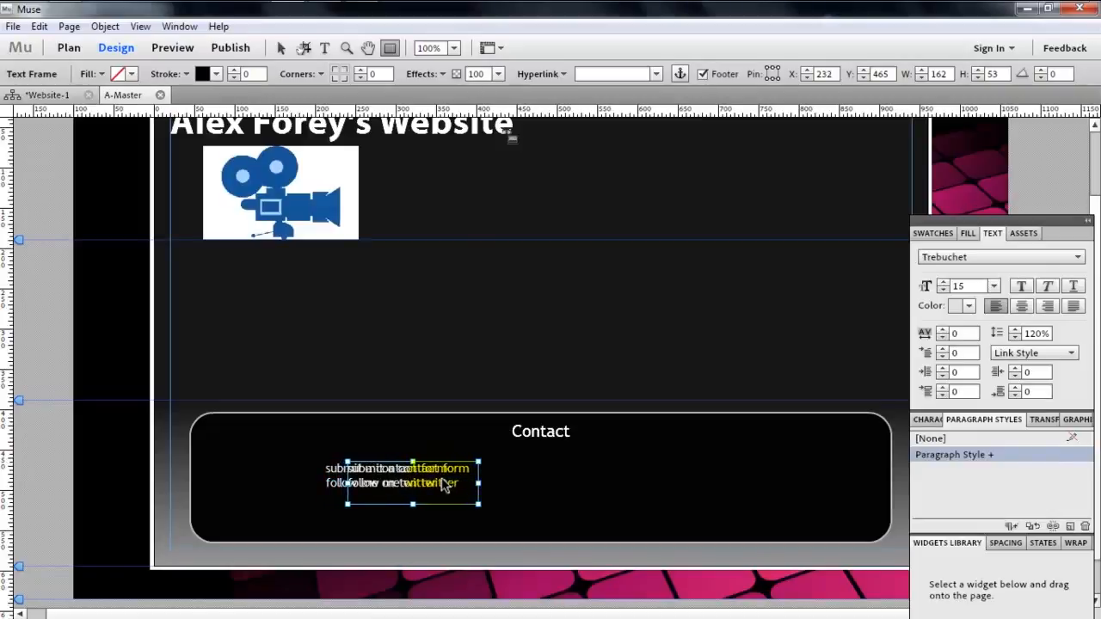
pyautogui.click(38, 26)
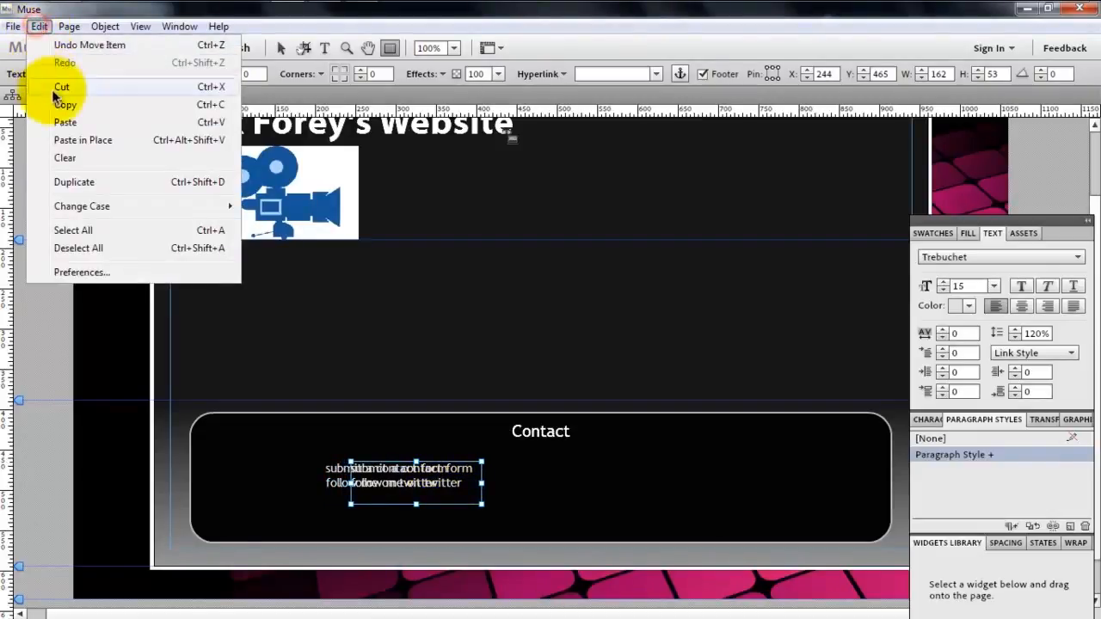
pyautogui.click(469, 487)
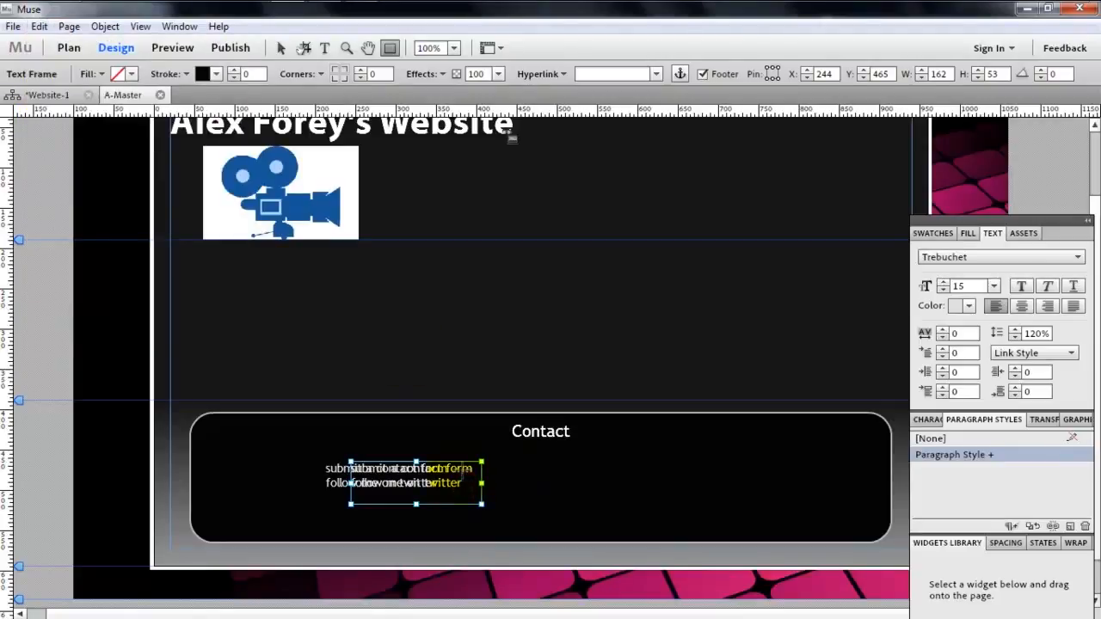
pyautogui.press('v')
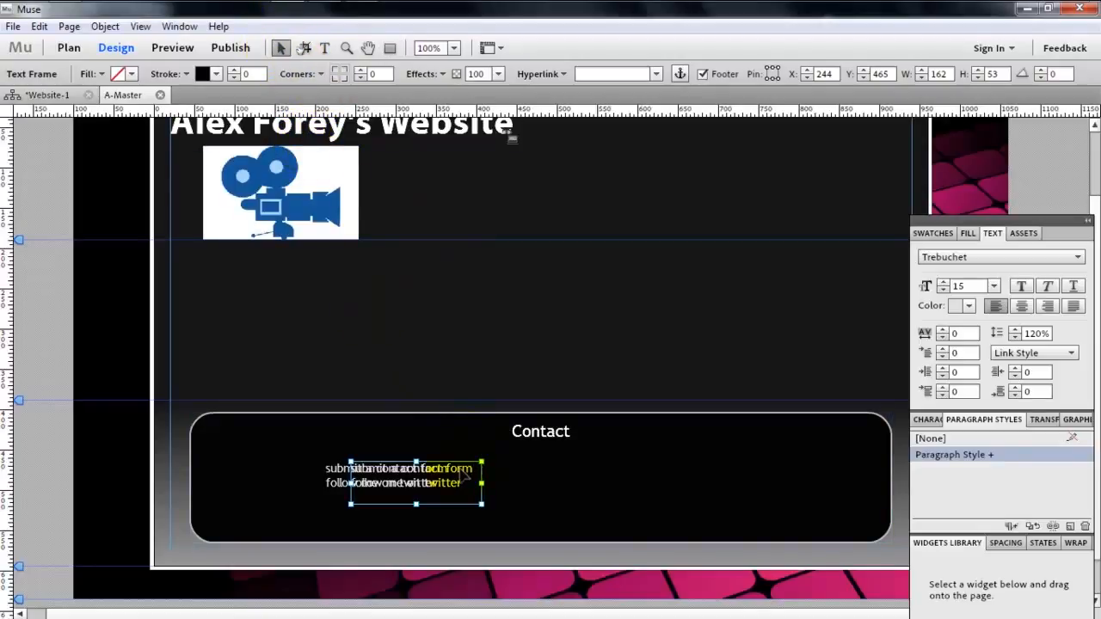
pyautogui.moveTo(463, 474); pyautogui.dragTo(524, 450)
# - Replace the copy's text with "duckhouseproductions" and "infinitevideo" on two lines, and shift its frame left to about X 523
pyautogui.doubleClick(678, 483)
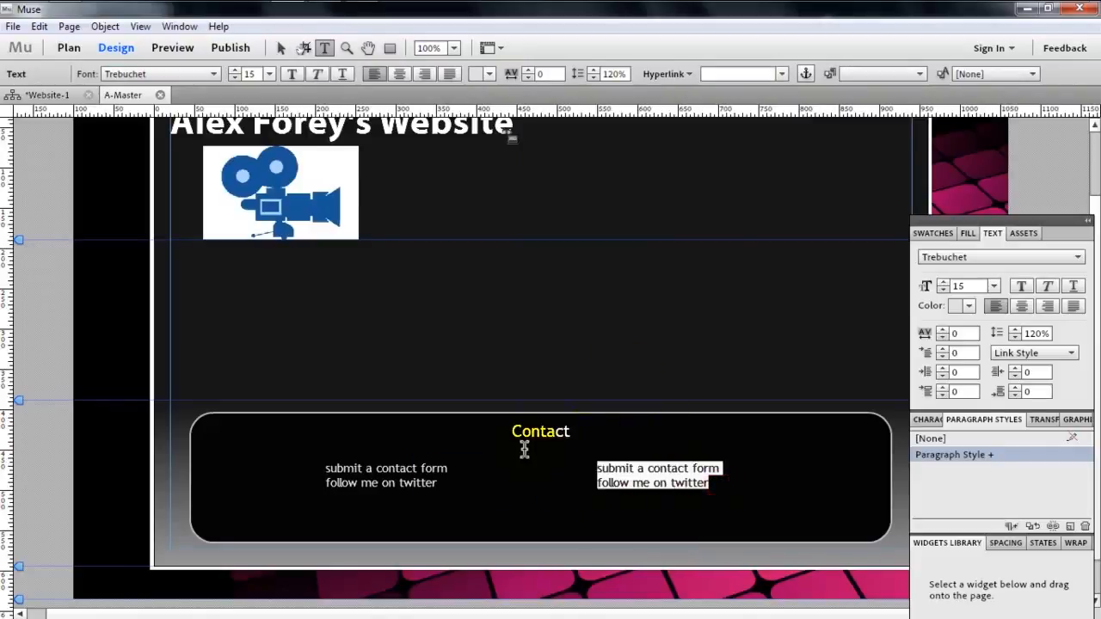
pyautogui.write('duckhouseproductions')
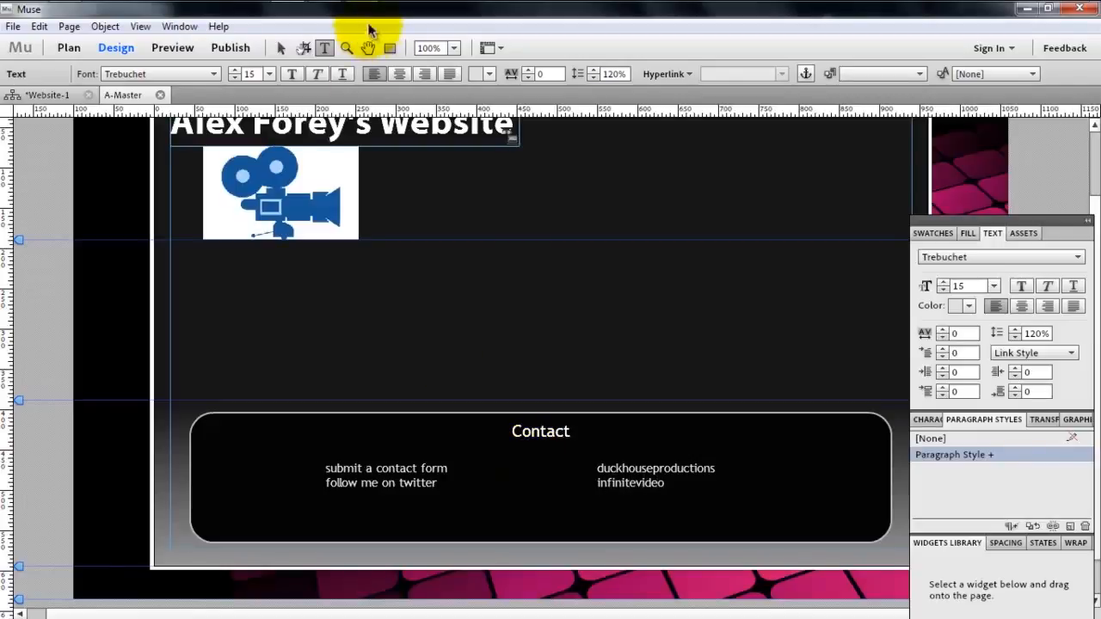
pyautogui.click(280, 50)
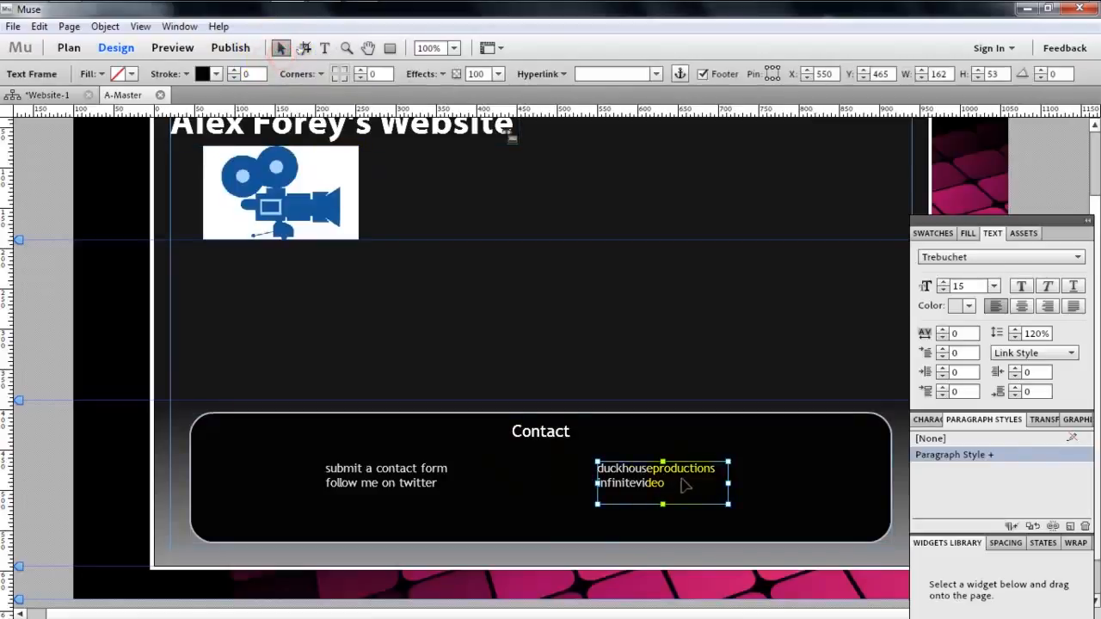
pyautogui.moveTo(690, 484); pyautogui.dragTo(659, 484)
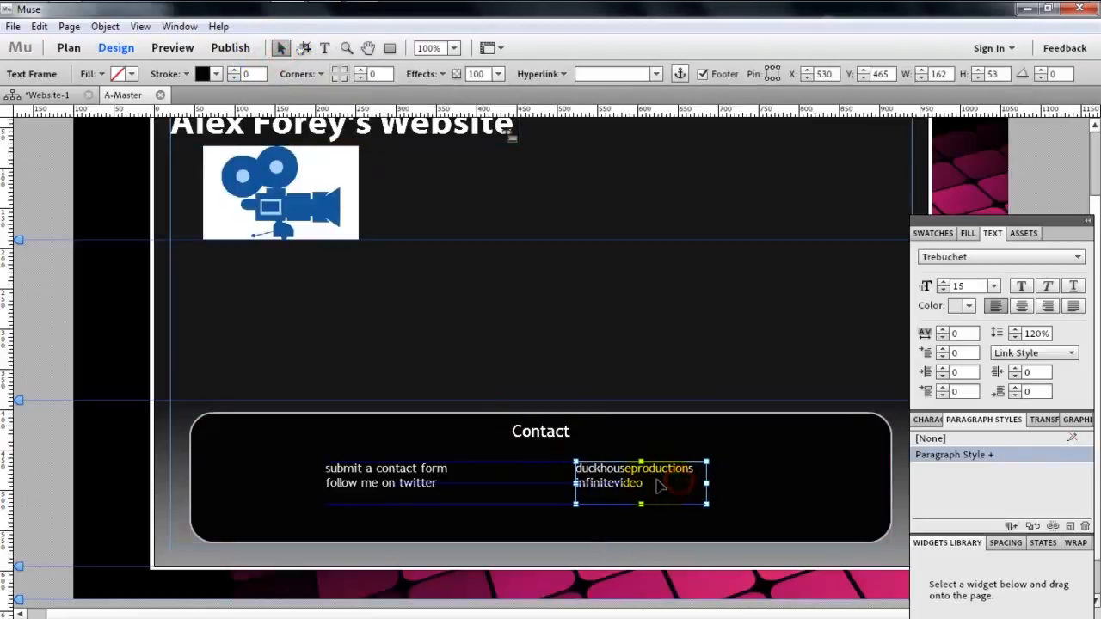
# - Right-align the "submit a contact form" text and move its frame towards the box's centre, to about X 313, Y 467
pyautogui.click(398, 503)
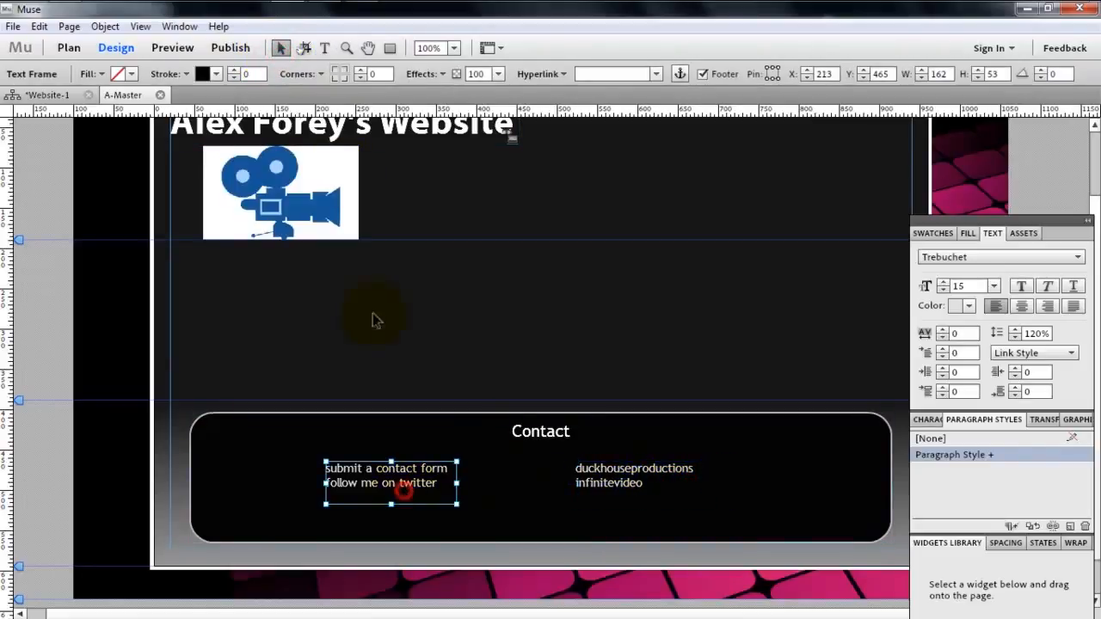
pyautogui.click(1047, 306)
pyautogui.click(622, 488)
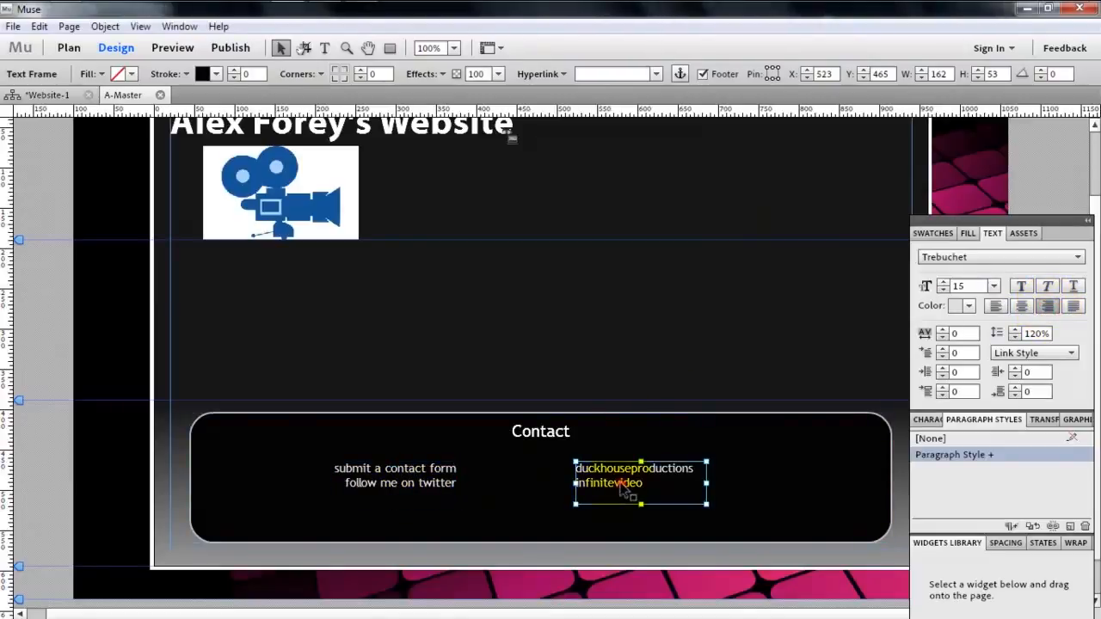
pyautogui.click(405, 499)
pyautogui.moveTo(405, 499); pyautogui.dragTo(492, 501)
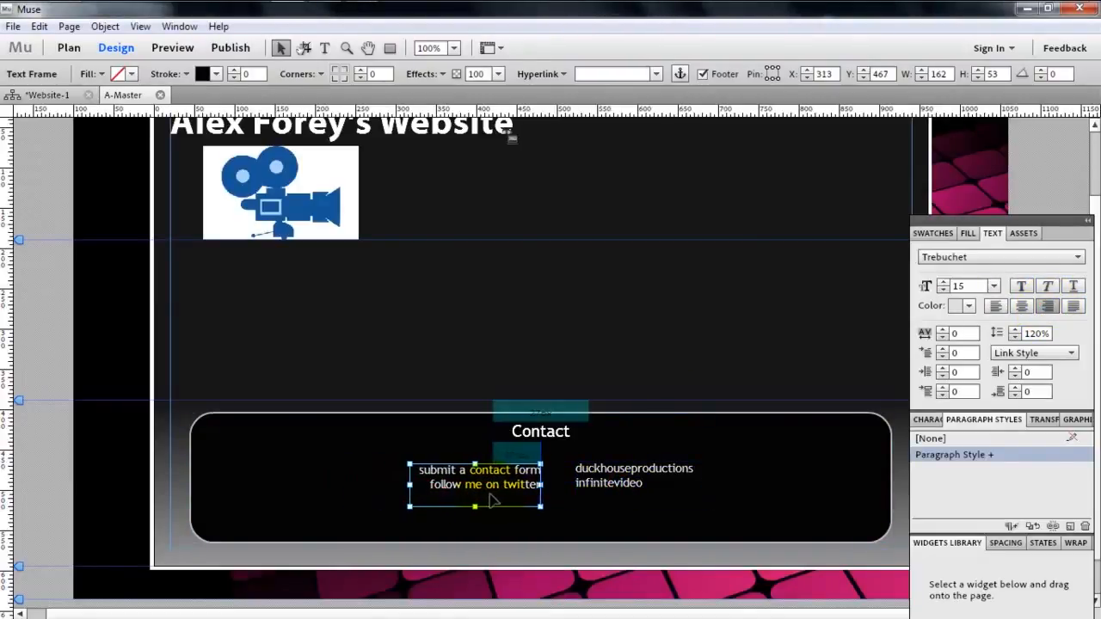
# - Set the two text frames side by side under "Contact", with the duckhouseproductions frame at X 490, Y 467 and the other at X 313
pyautogui.click(639, 484)
pyautogui.click(499, 499)
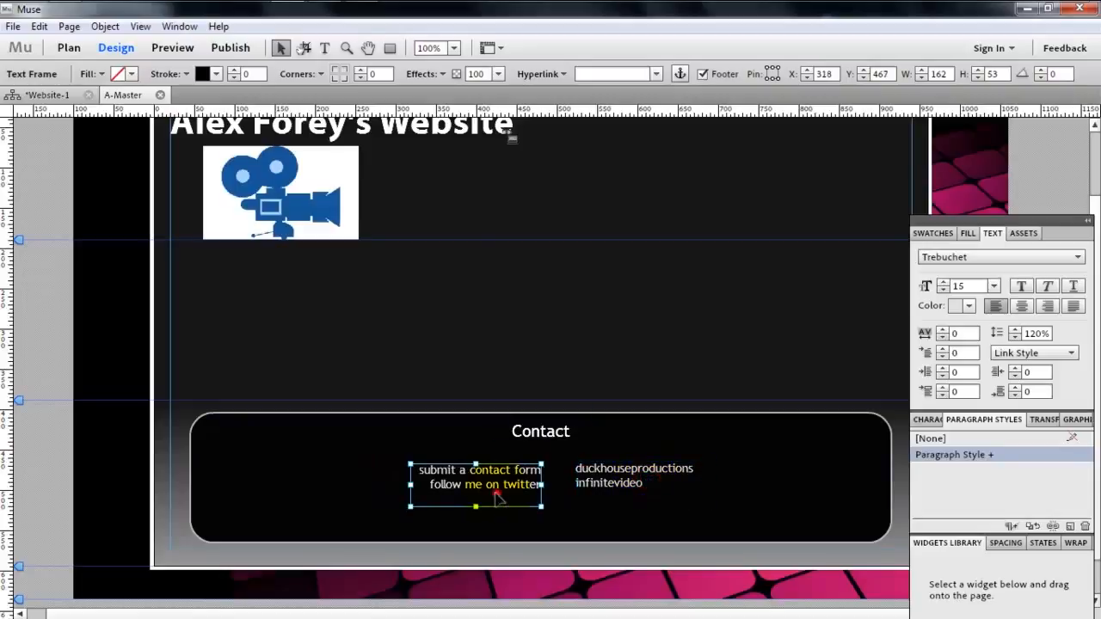
pyautogui.moveTo(641, 483); pyautogui.dragTo(613, 484)
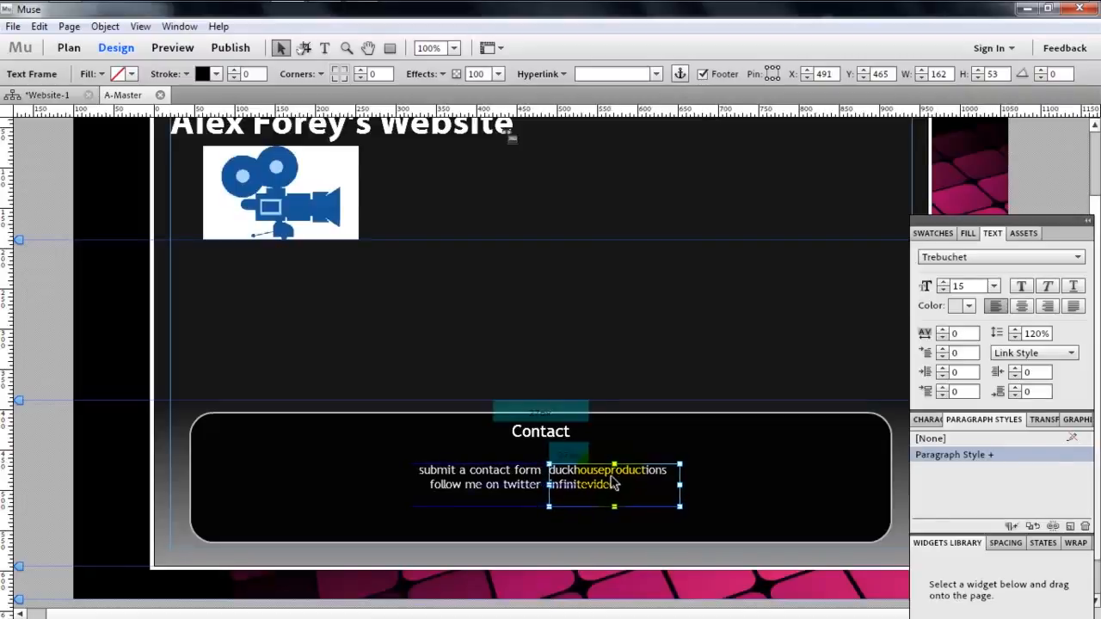
pyautogui.click(513, 487)
# - Shrink the rounded contact box to about 663 by 141, centred around its text
pyautogui.click(547, 508)
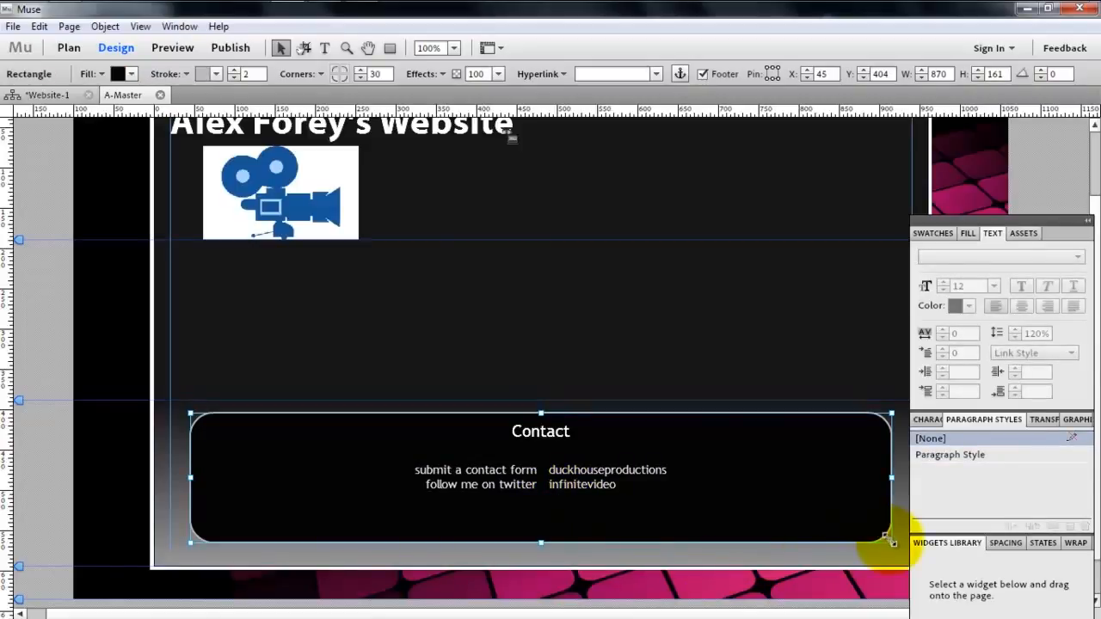
pyautogui.moveTo(891, 543); pyautogui.dragTo(754, 526)
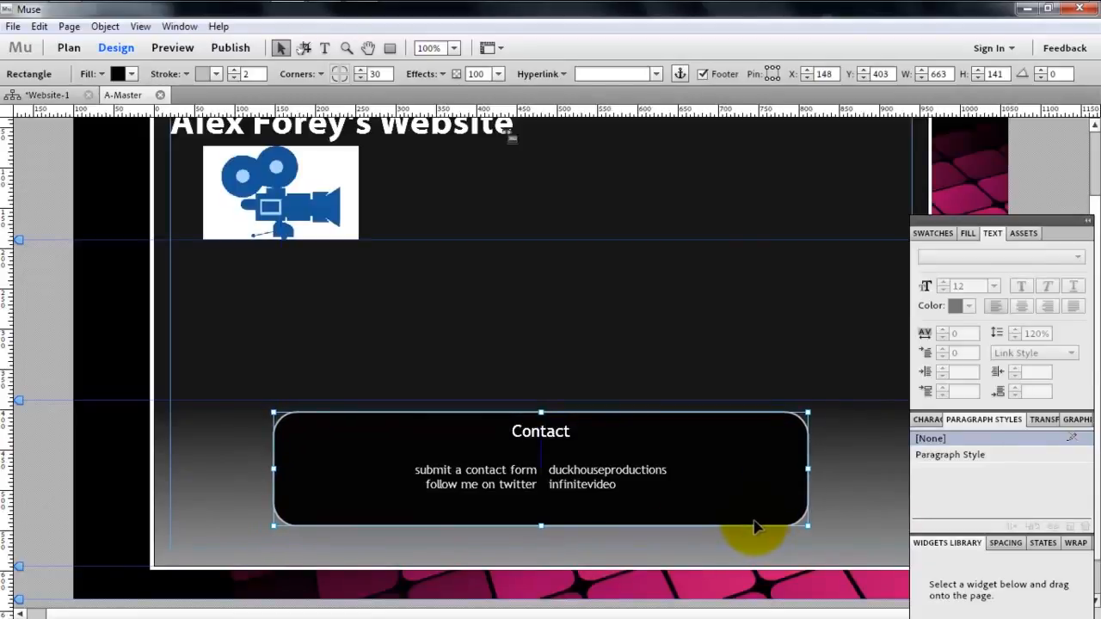
pyautogui.click(480, 469)
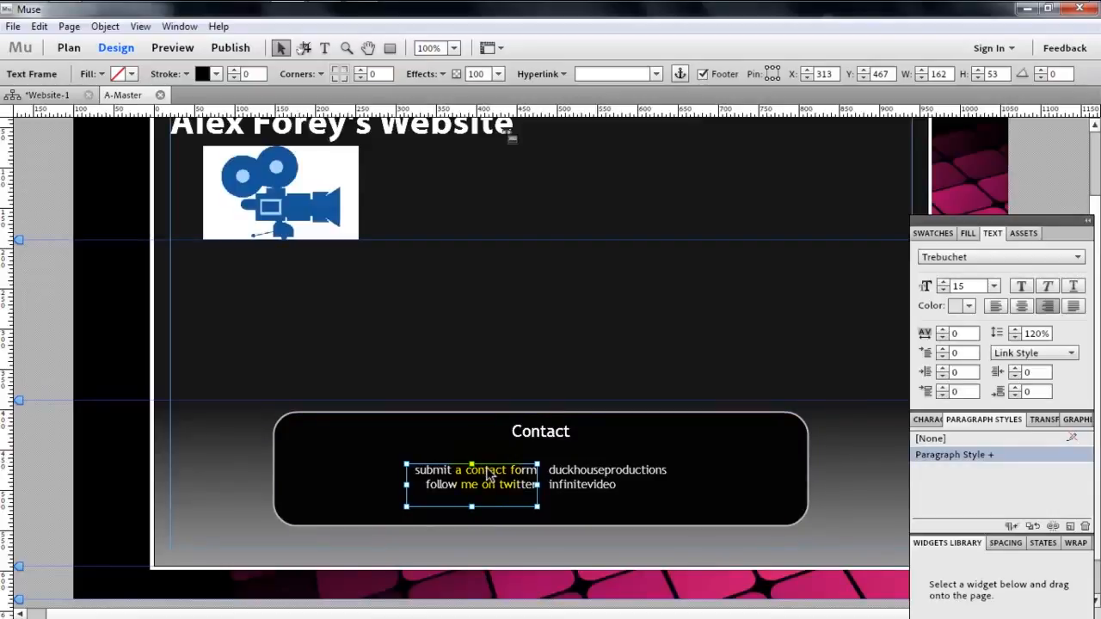
pyautogui.doubleClick(472, 473)
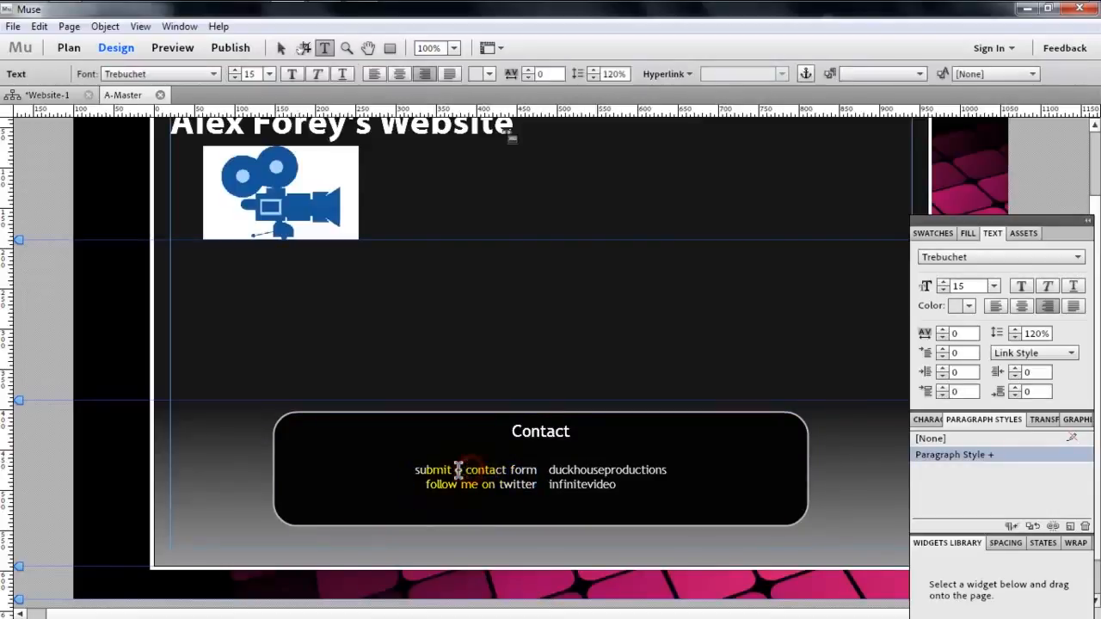
pyautogui.moveTo(411, 469); pyautogui.dragTo(542, 469)
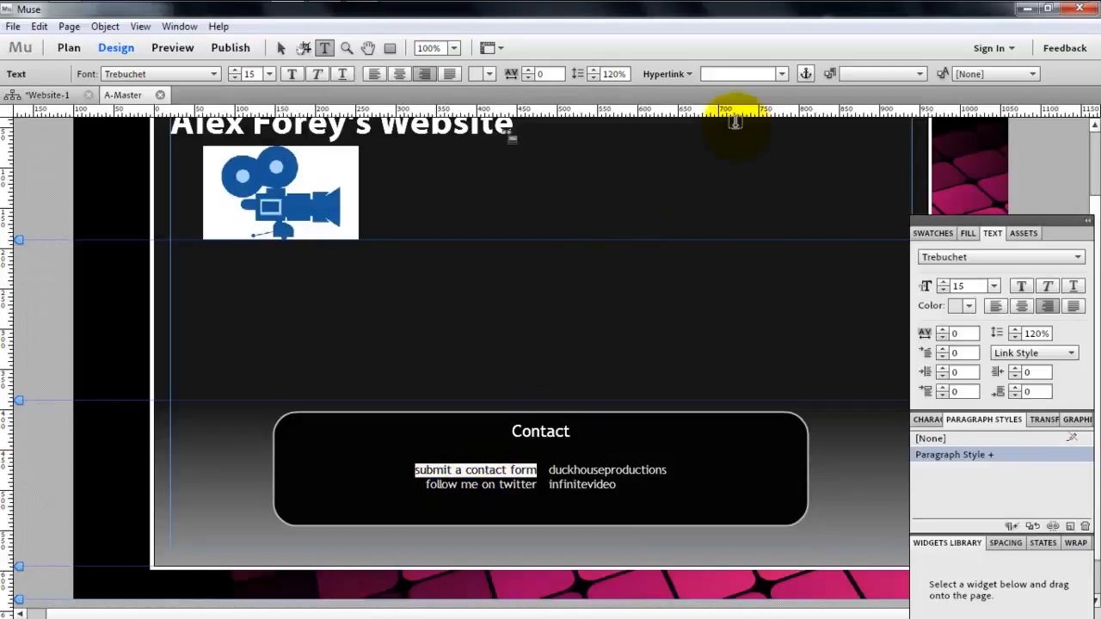
pyautogui.click(733, 74)
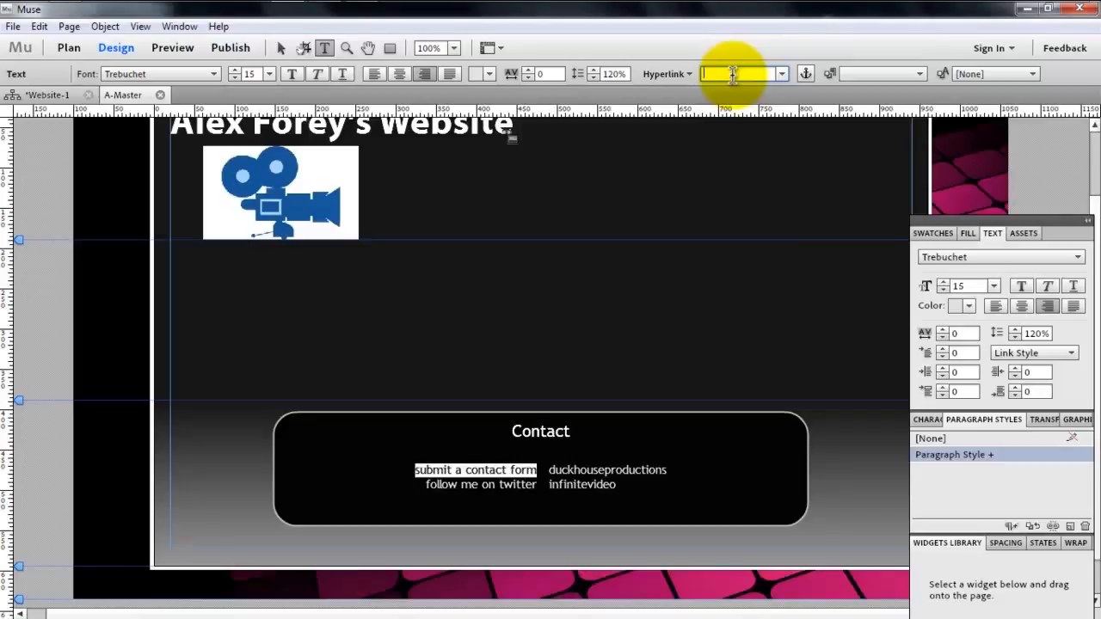
pyautogui.click(430, 499)
# - Try to link the "follow me on twitter" text to the owner's twitter.com profile without the http prefix
pyautogui.moveTo(427, 484); pyautogui.dragTo(609, 491)
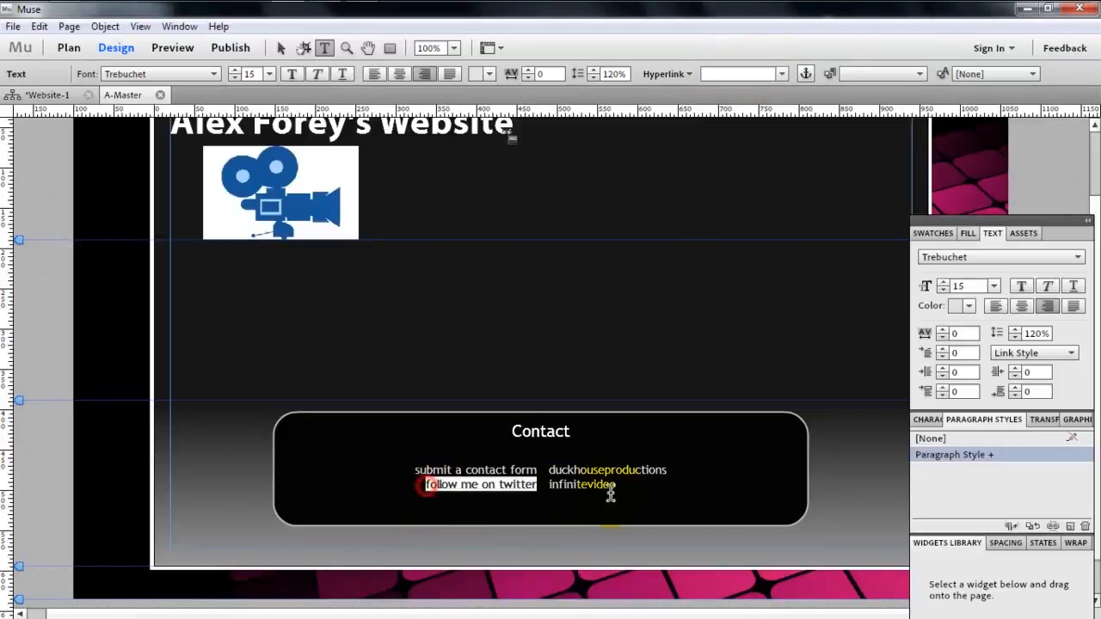
pyautogui.click(722, 73)
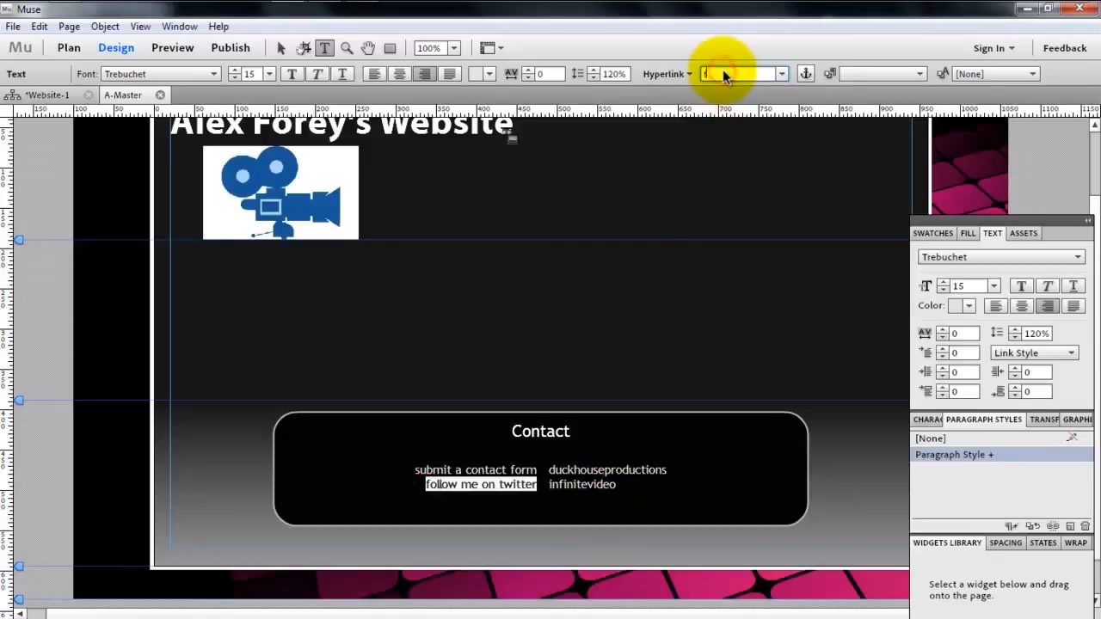
pyautogui.write('twitter.cin')
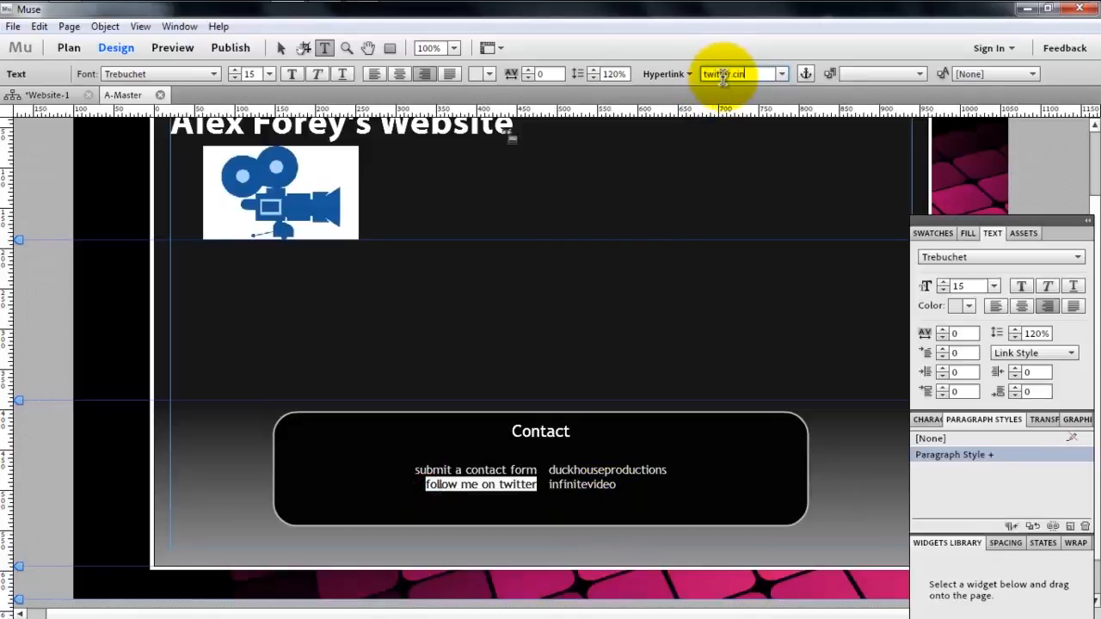
pyautogui.write('/alexforey')
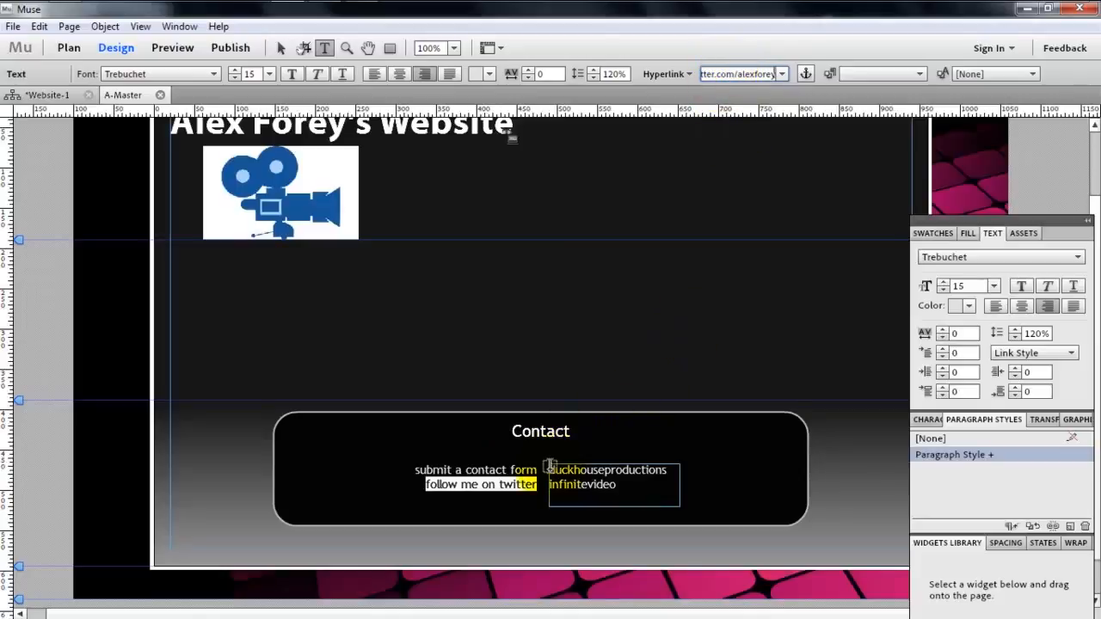
pyautogui.click(547, 471)
pyautogui.doubleClick(547, 472)
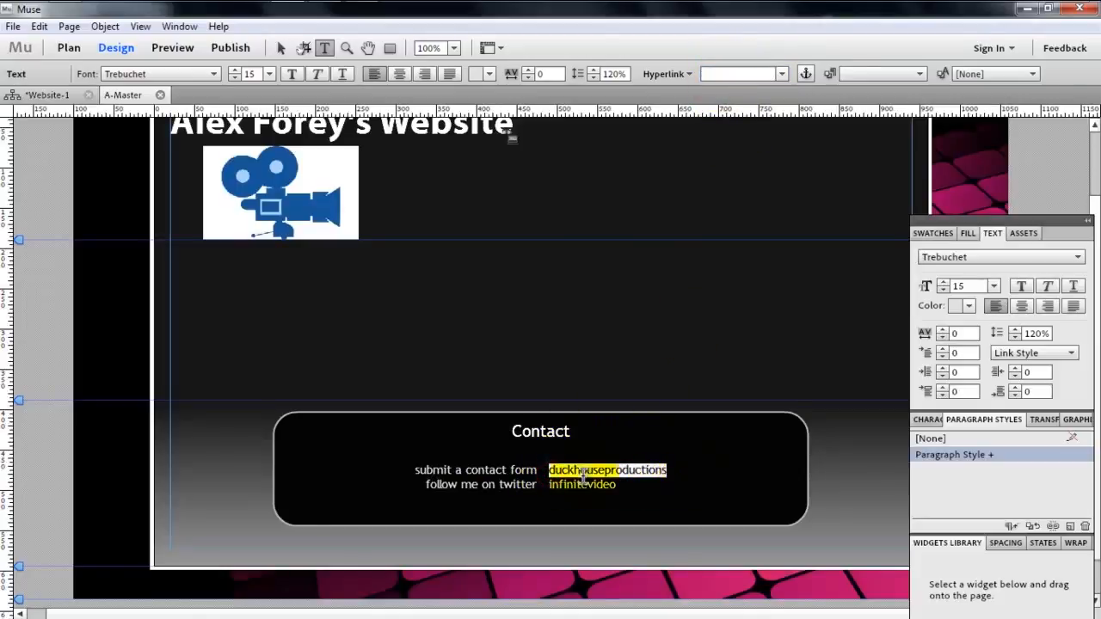
pyautogui.moveTo(535, 483); pyautogui.dragTo(428, 484)
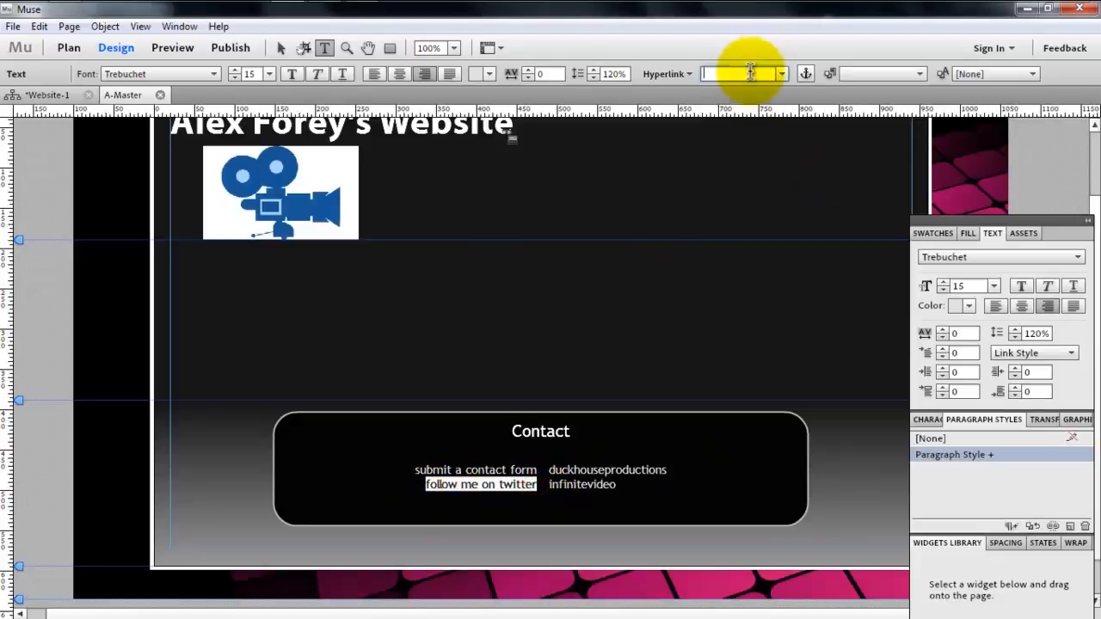
pyautogui.click(750, 72)
pyautogui.write('http://www')
pyautogui.write('.twitter.com/')
pyautogui.write('alexforey')
pyautogui.click(606, 485)
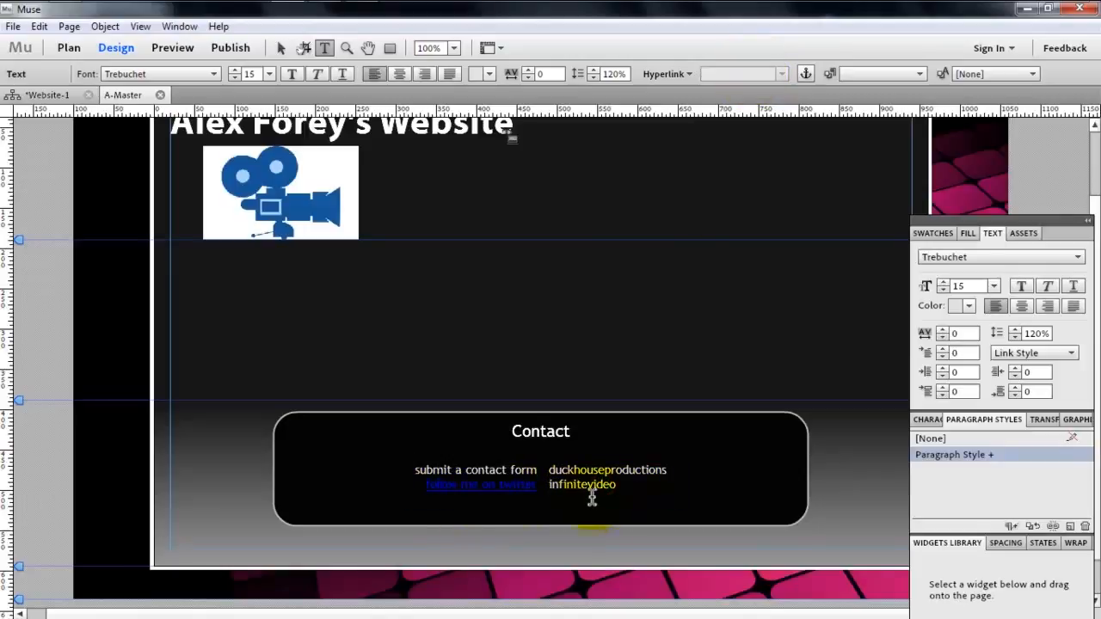
pyautogui.moveTo(669, 472); pyautogui.dragTo(547, 470)
pyautogui.click(758, 76)
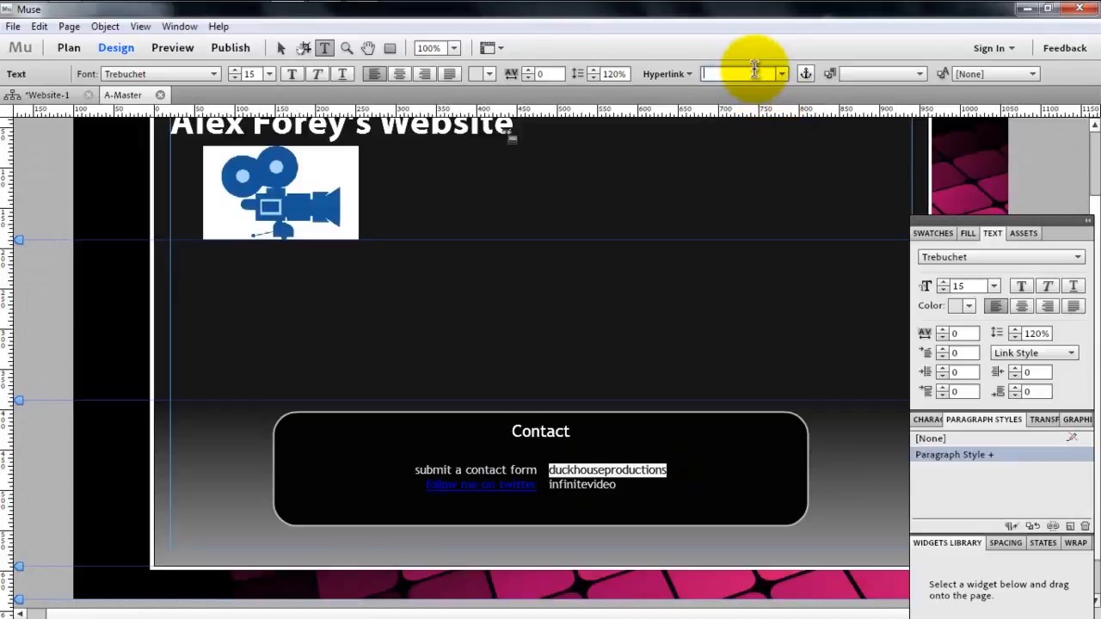
pyautogui.write('ht')
pyautogui.write('tp://www.duckhous')
pyautogui.write('eproductions.co.uk')
pyautogui.press('Return')
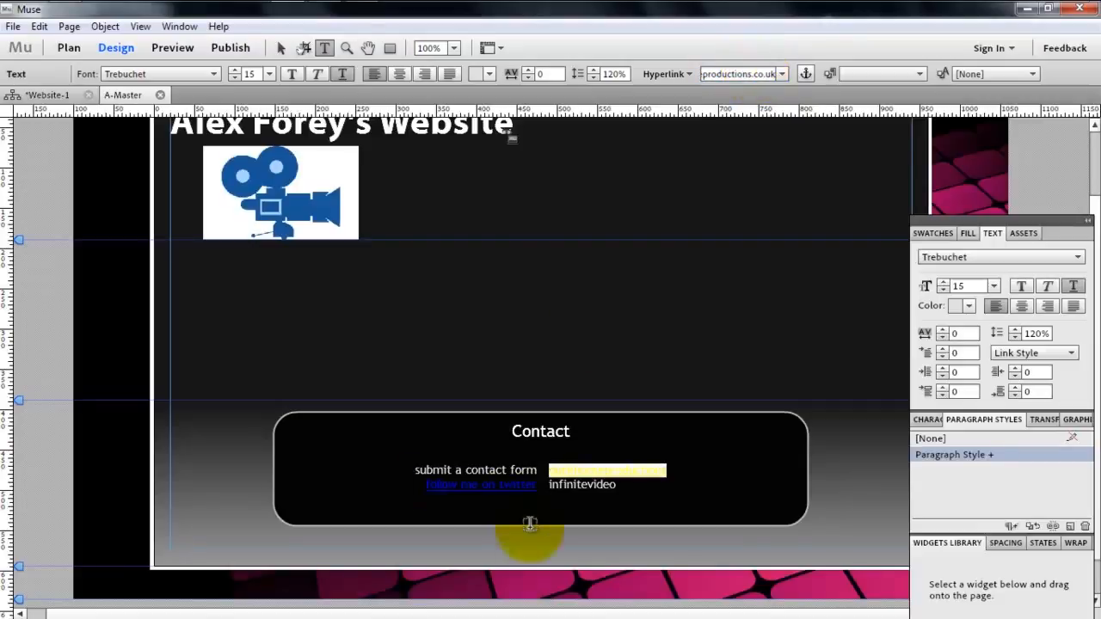
pyautogui.doubleClick(623, 486)
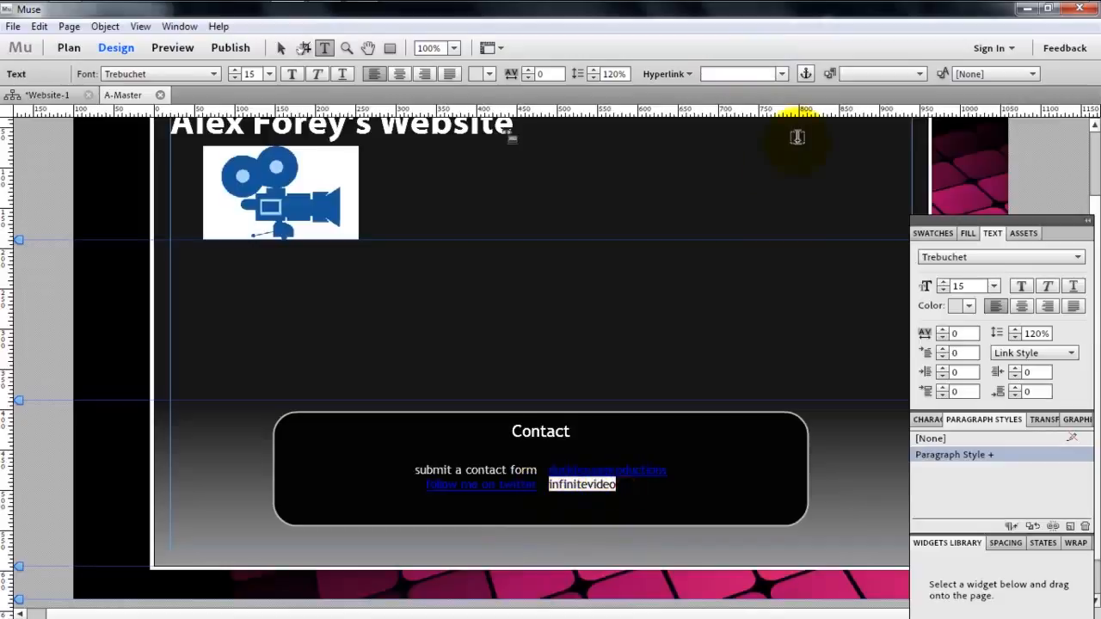
pyautogui.click(756, 74)
pyautogui.write('http://www.in')
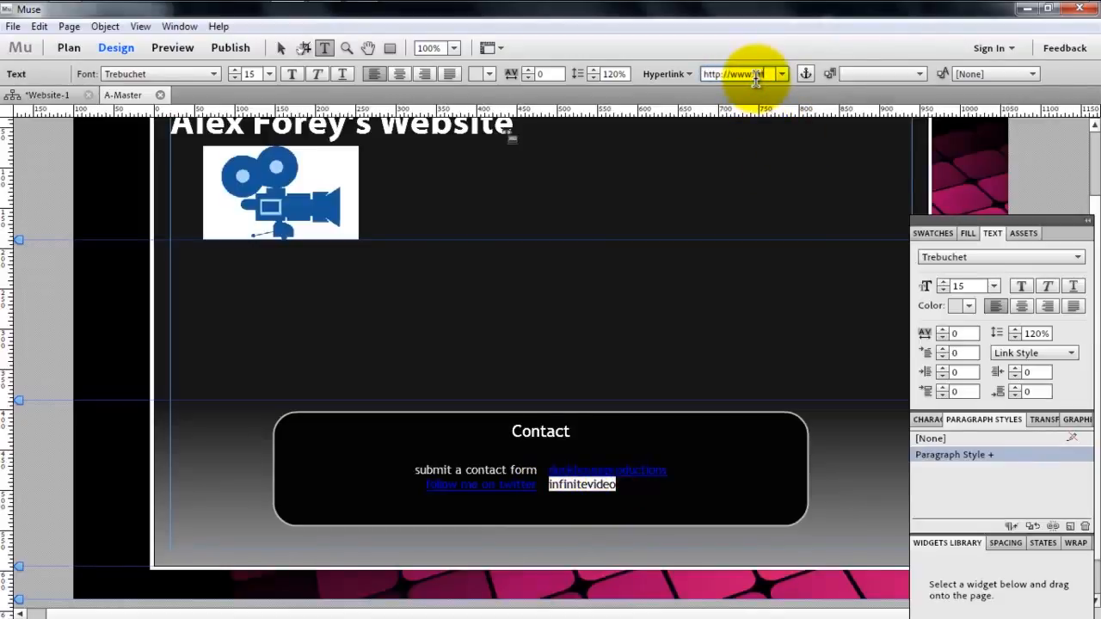
pyautogui.write('finitevideo.co.uk')
pyautogui.press('Return')
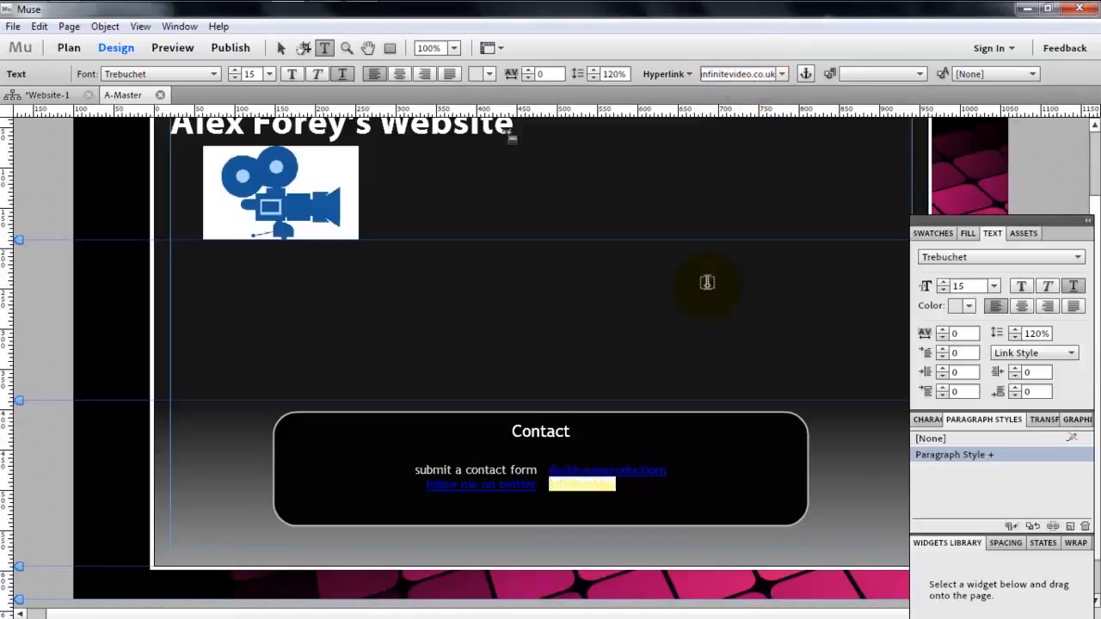
pyautogui.click(633, 486)
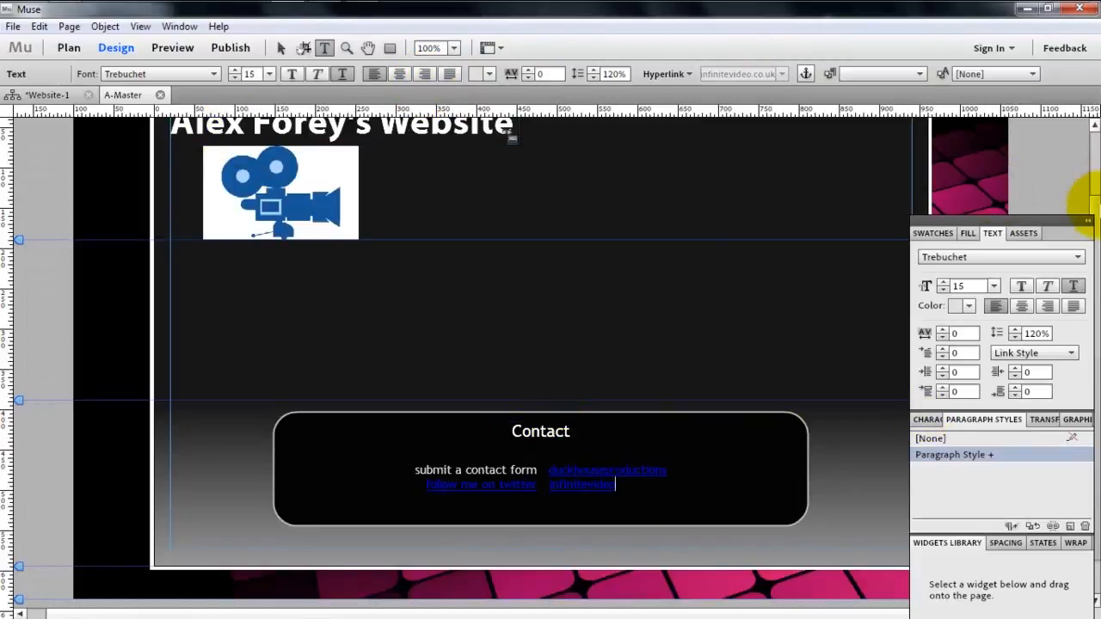
# - Open the site-wide hyperlink style settings in Site Properties, keeping the contact box links in view
pyautogui.moveTo(1095, 207); pyautogui.dragTo(1094, 213)
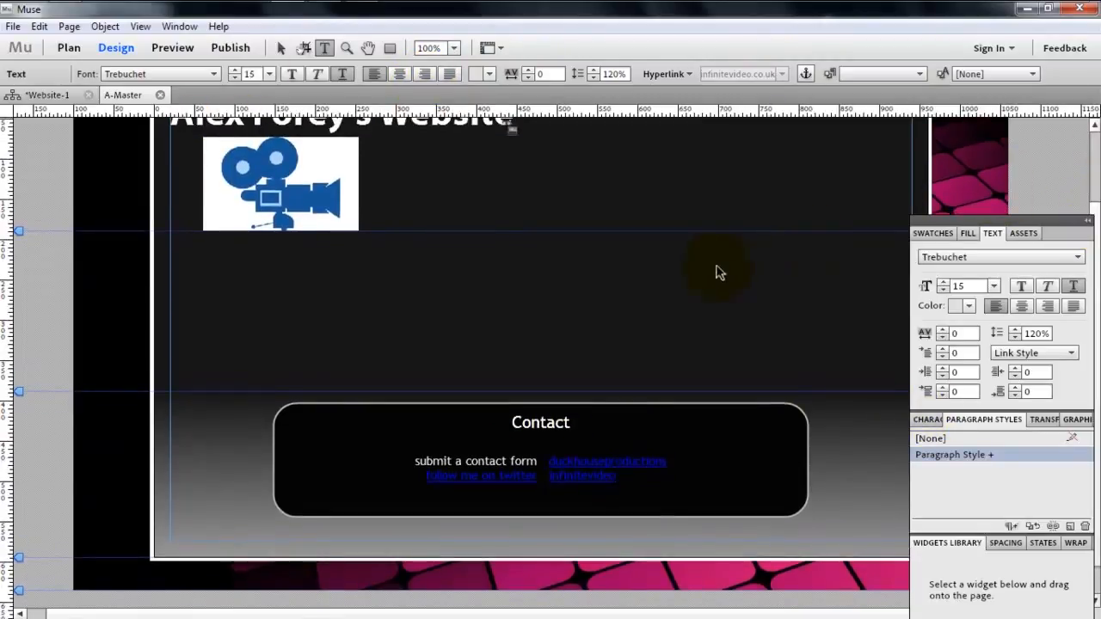
pyautogui.click(280, 47)
pyautogui.click(375, 479)
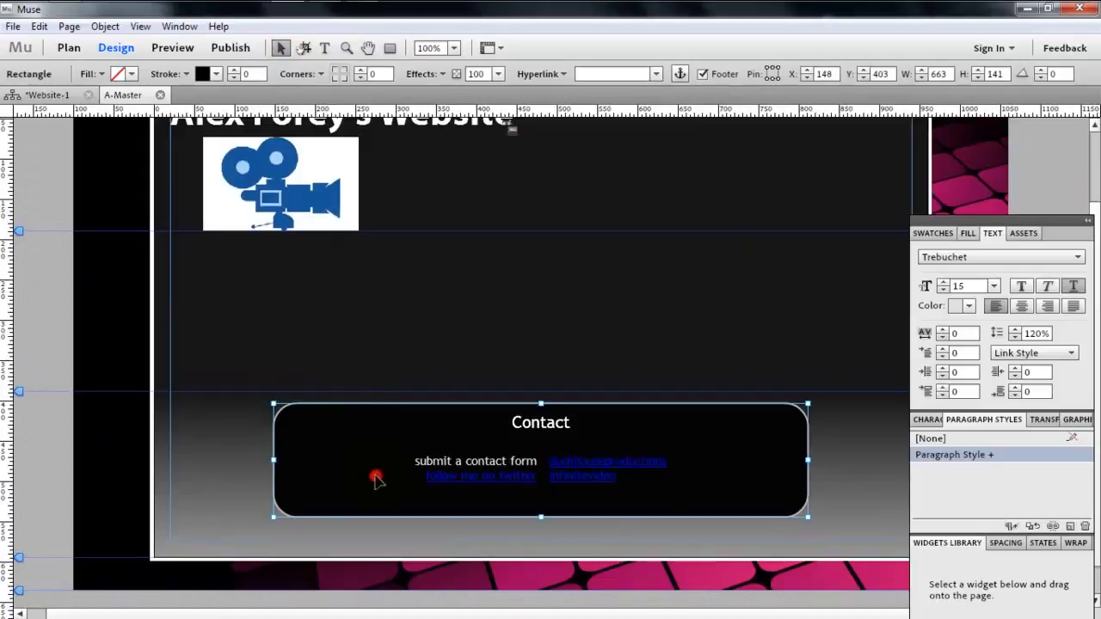
pyautogui.click(420, 478)
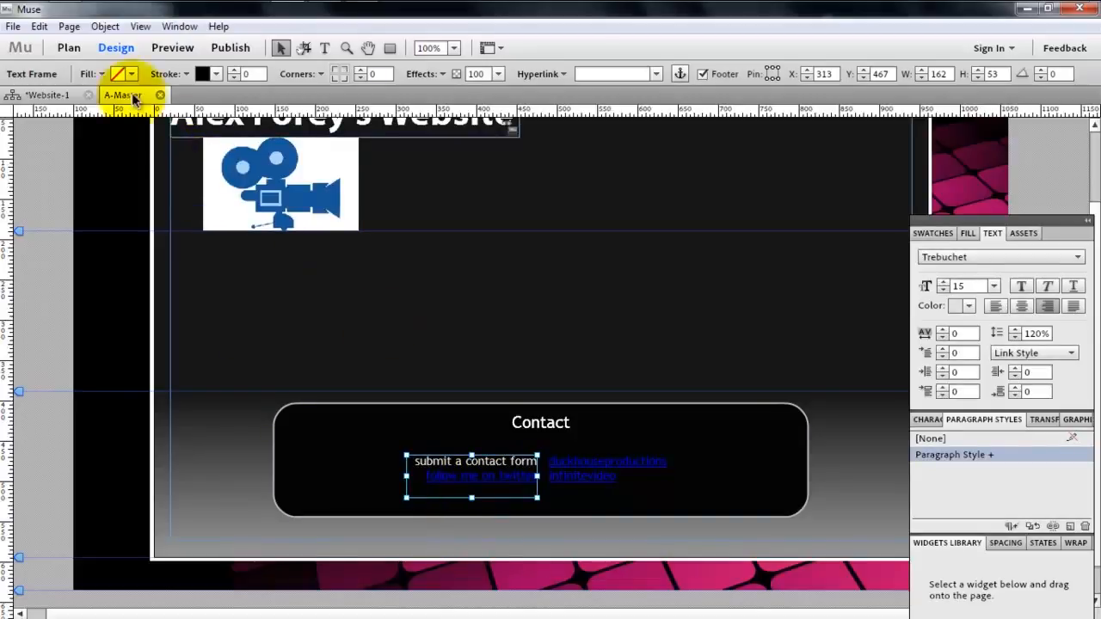
pyautogui.click(17, 27)
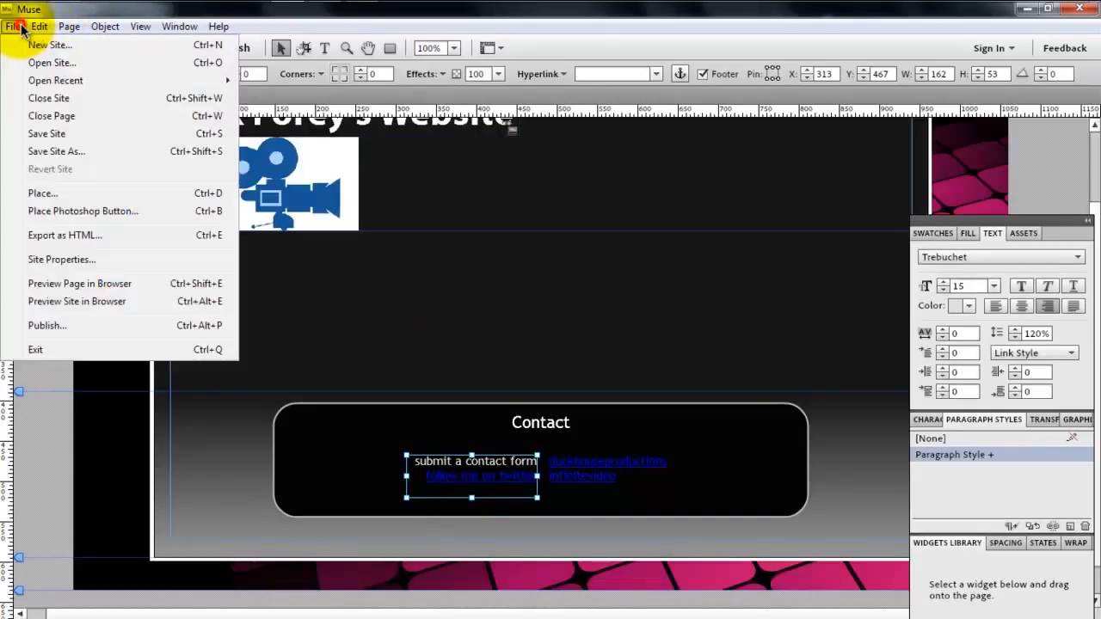
pyautogui.click(60, 257)
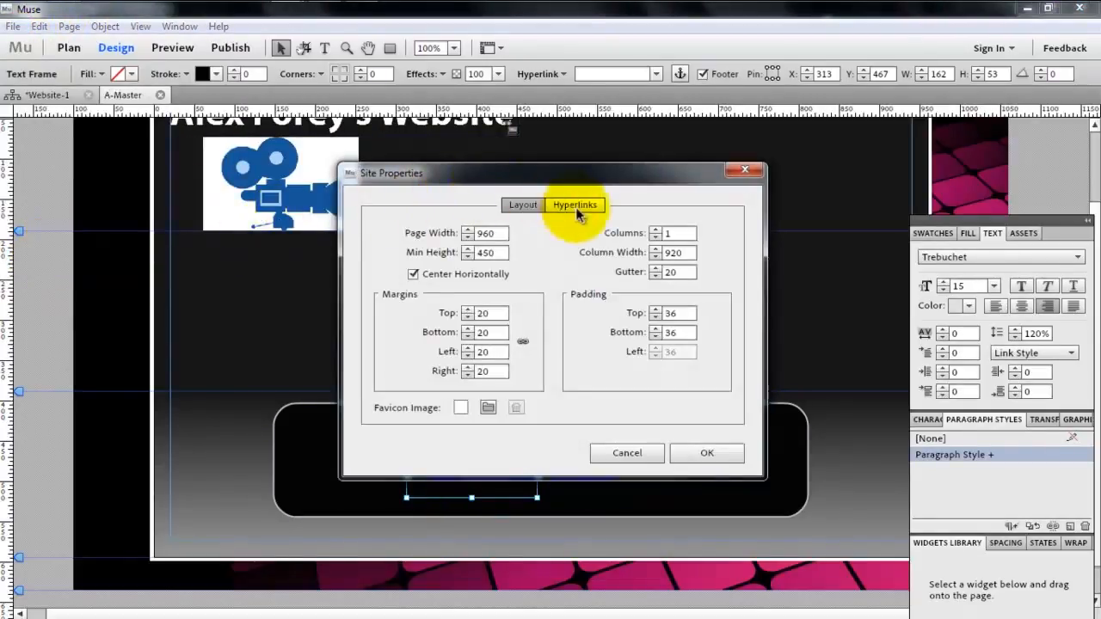
pyautogui.click(576, 208)
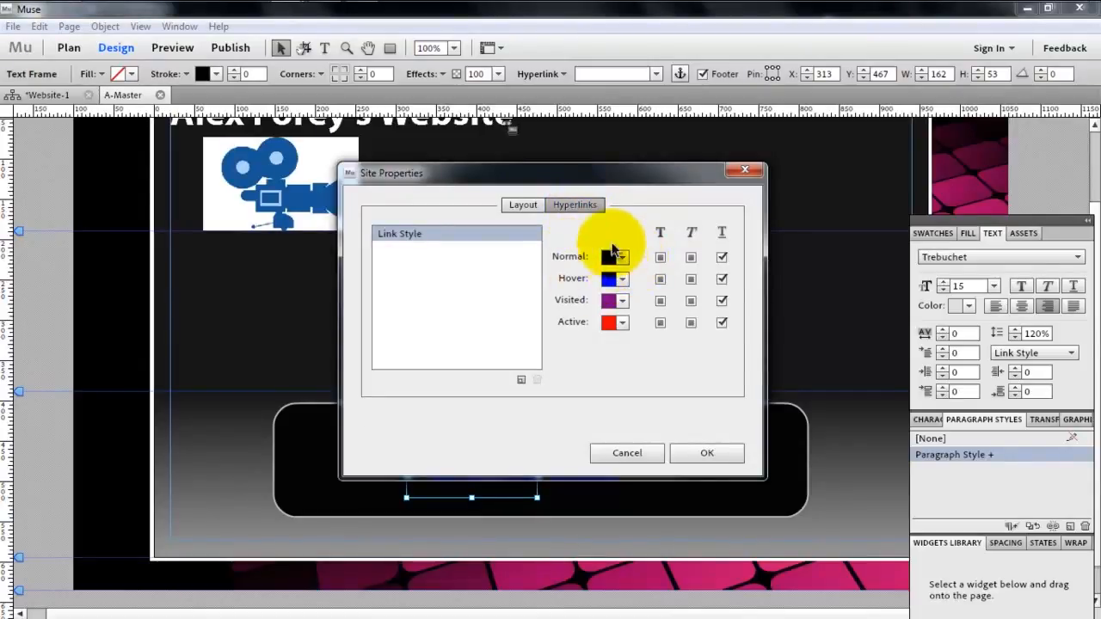
pyautogui.moveTo(610, 179); pyautogui.dragTo(614, 115)
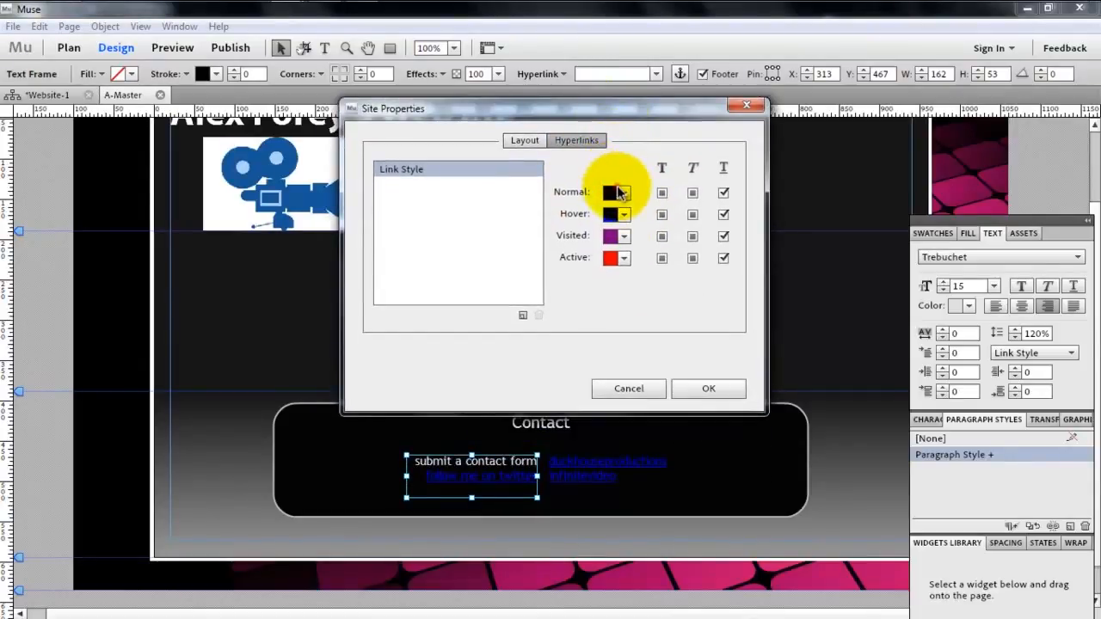
# - Set the normal link colour of Link Style to the bluish grey 767689
pyautogui.click(616, 192)
pyautogui.moveTo(779, 260); pyautogui.dragTo(780, 270)
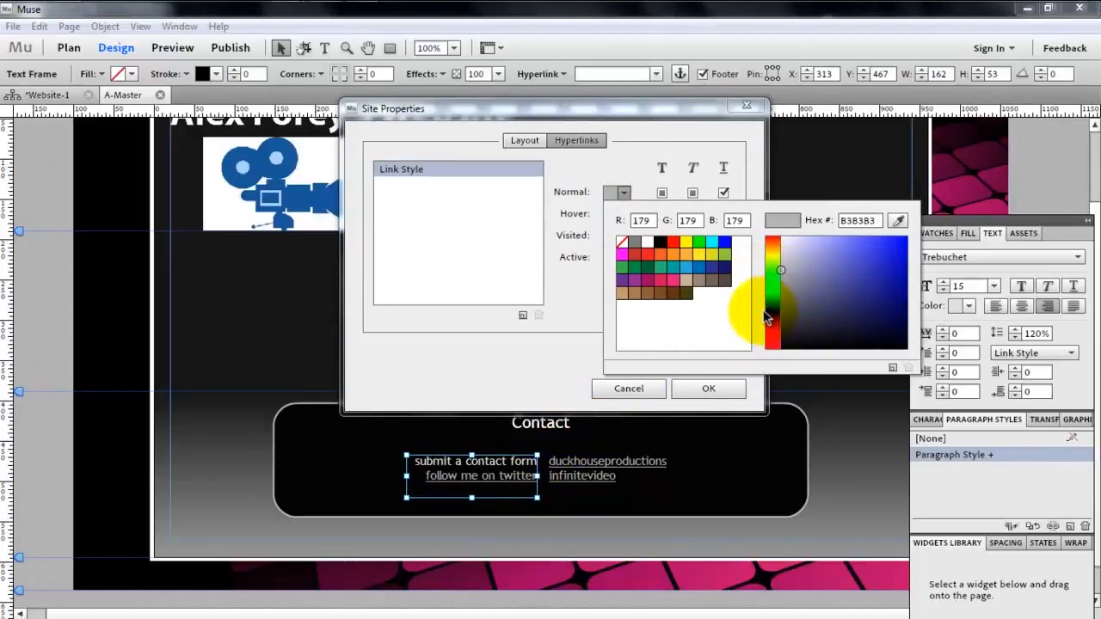
pyautogui.moveTo(782, 278)
pyautogui.mouseDown()
pyautogui.moveTo(848, 258)
pyautogui.moveTo(793, 278)
pyautogui.moveTo(806, 303)
pyautogui.mouseUp()
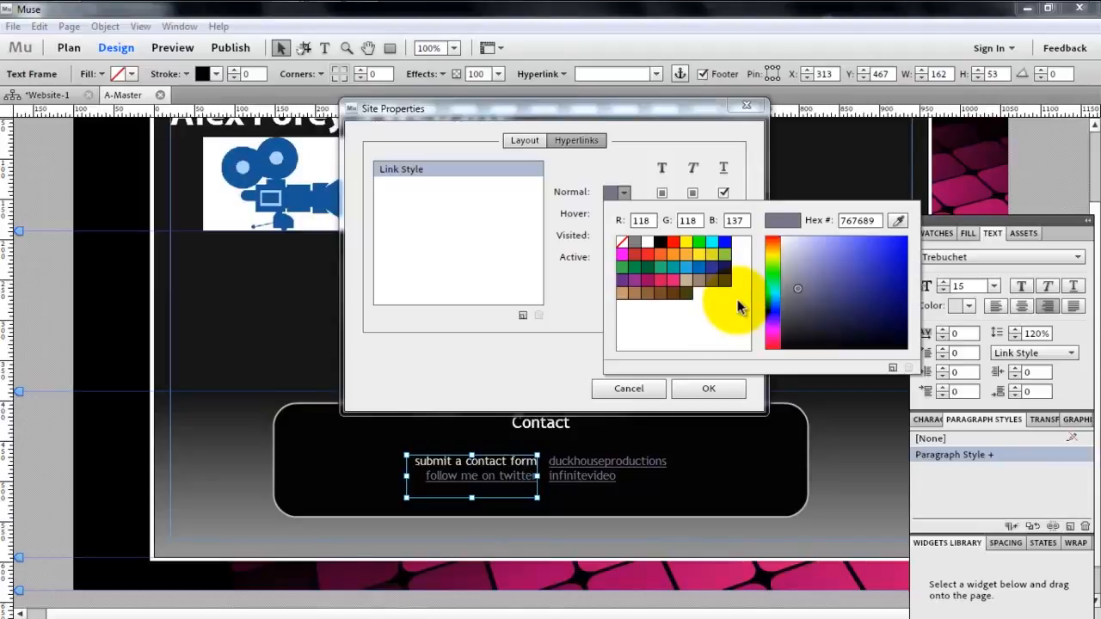
pyautogui.click(786, 246)
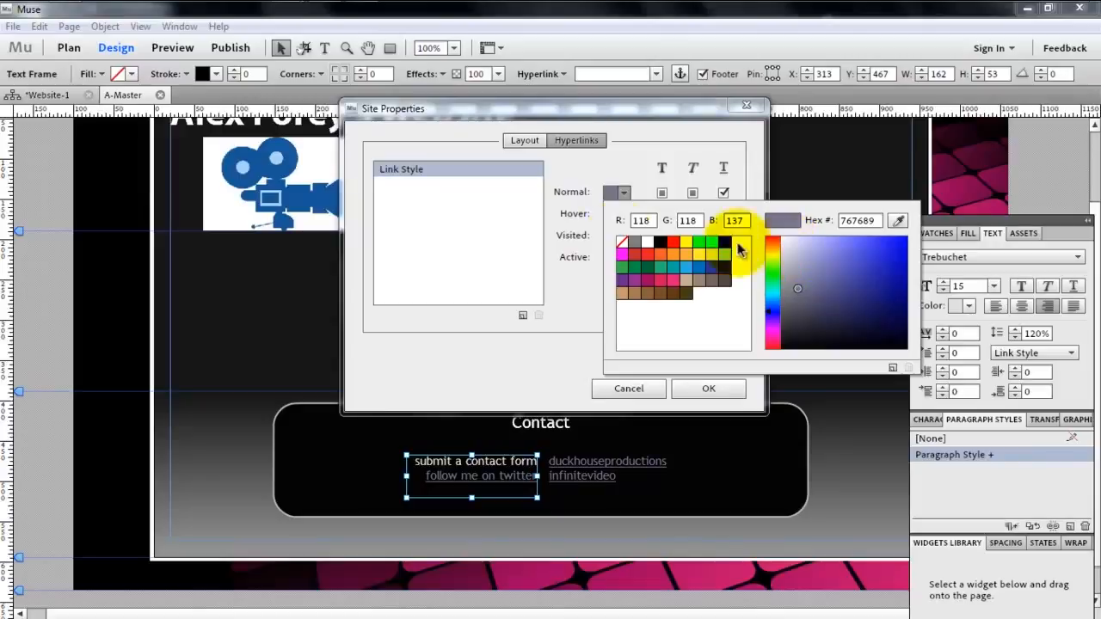
pyautogui.click(563, 264)
# - Set the hover link colour to white (FFFFFF) and remove the underline from normal links
pyautogui.click(621, 219)
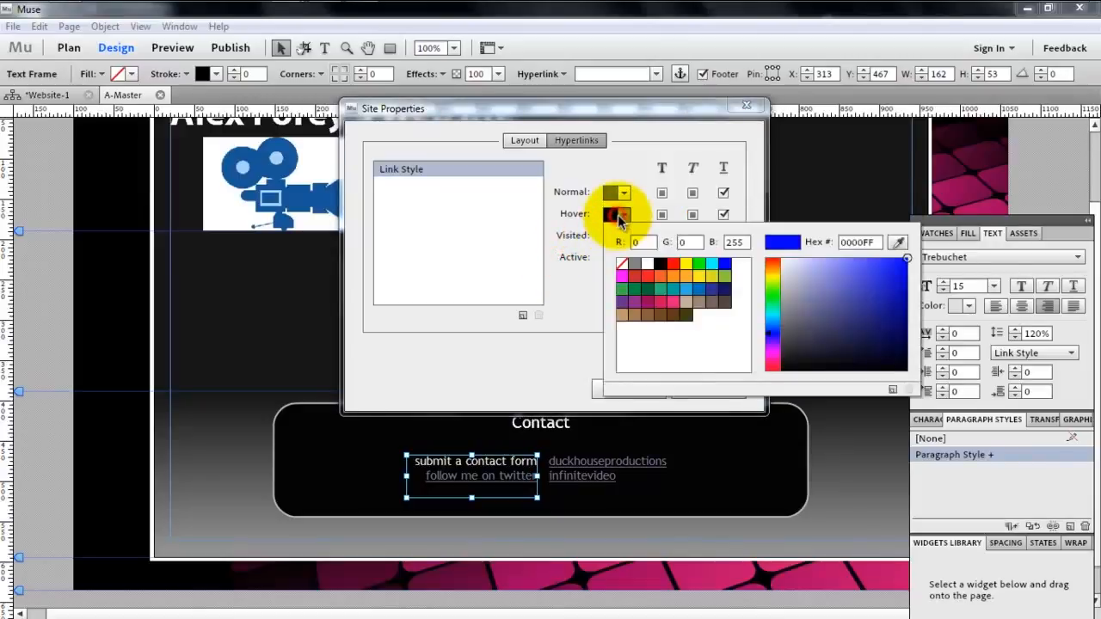
pyautogui.click(563, 275)
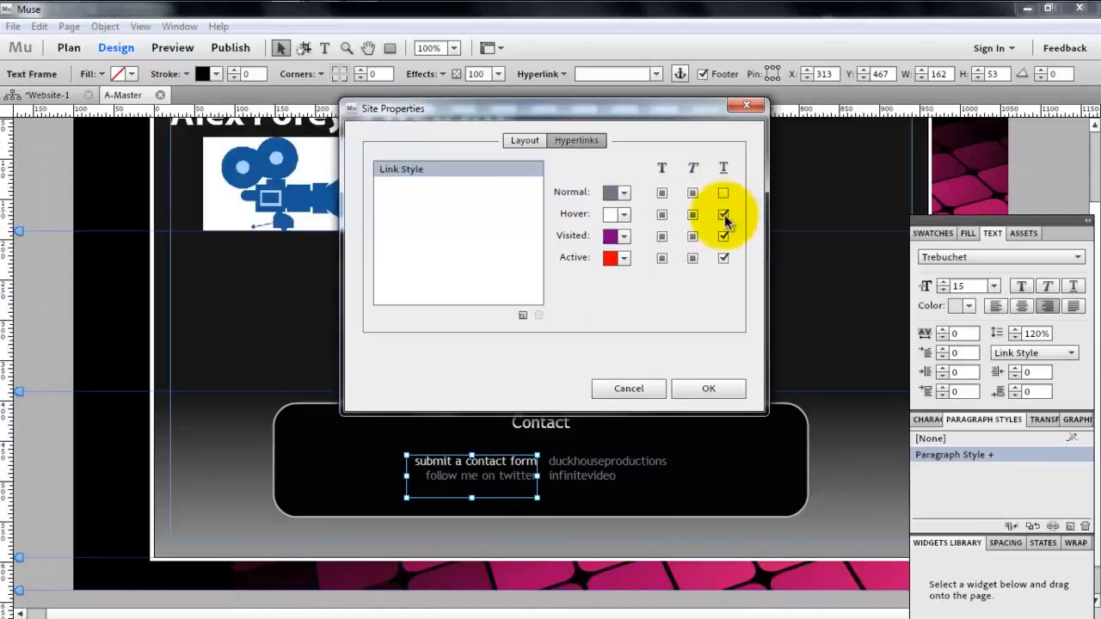
pyautogui.click(663, 216)
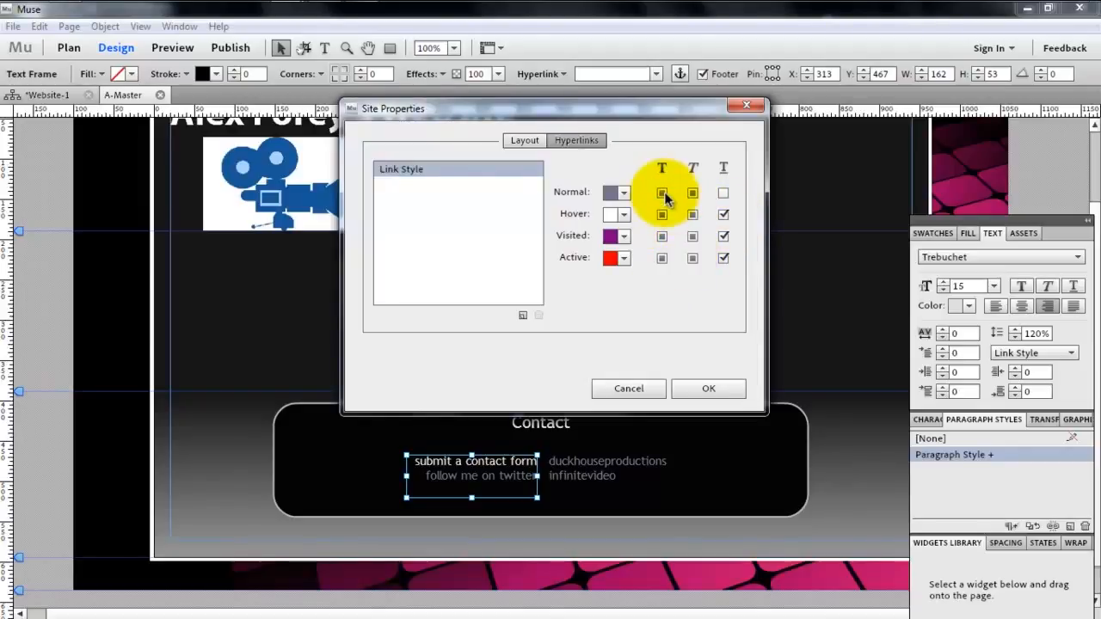
# - Remove the underline from hovered links and make them italic, without bold
pyautogui.click(615, 215)
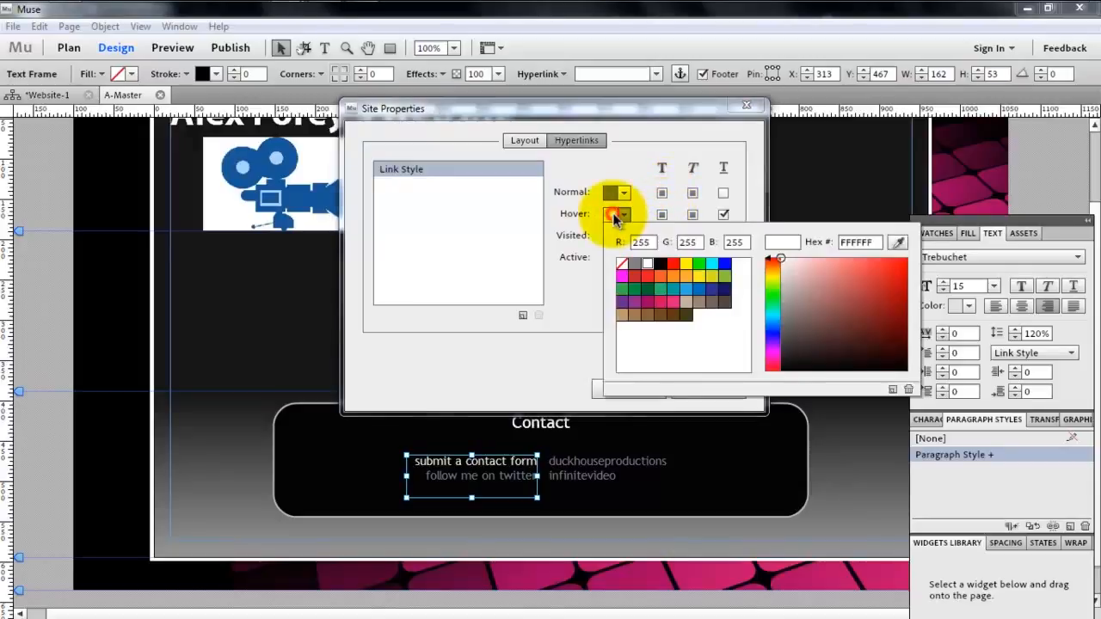
pyautogui.click(614, 217)
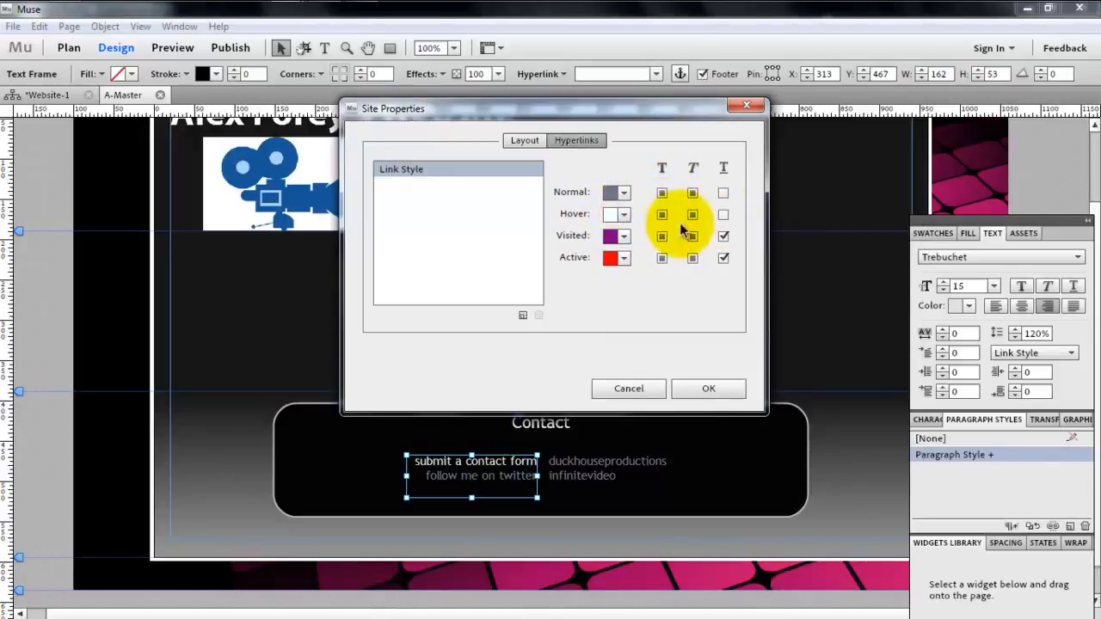
pyautogui.click(662, 216)
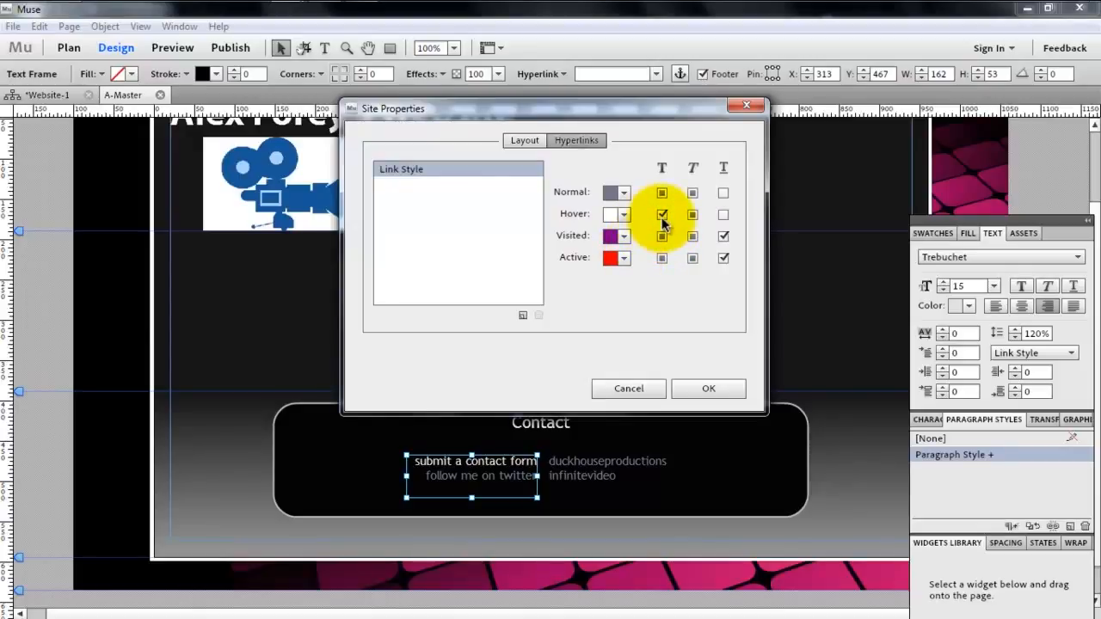
pyautogui.click(662, 216)
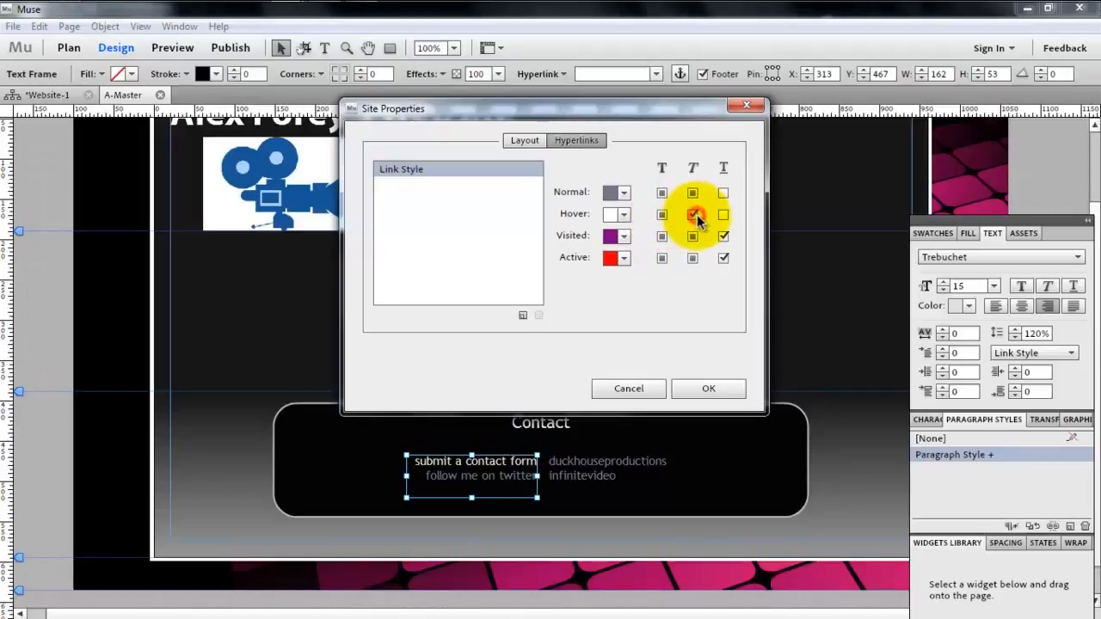
# - Check the normal link colour's hex value and give visited links the same bluish grey, 767689
pyautogui.click(618, 239)
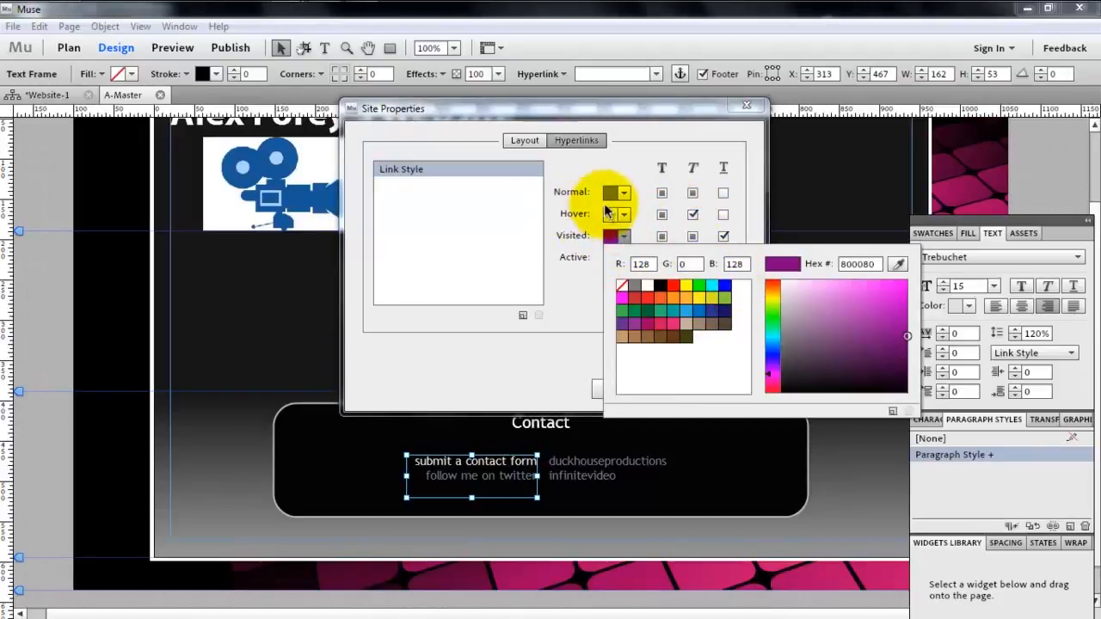
pyautogui.click(617, 196)
pyautogui.click(617, 194)
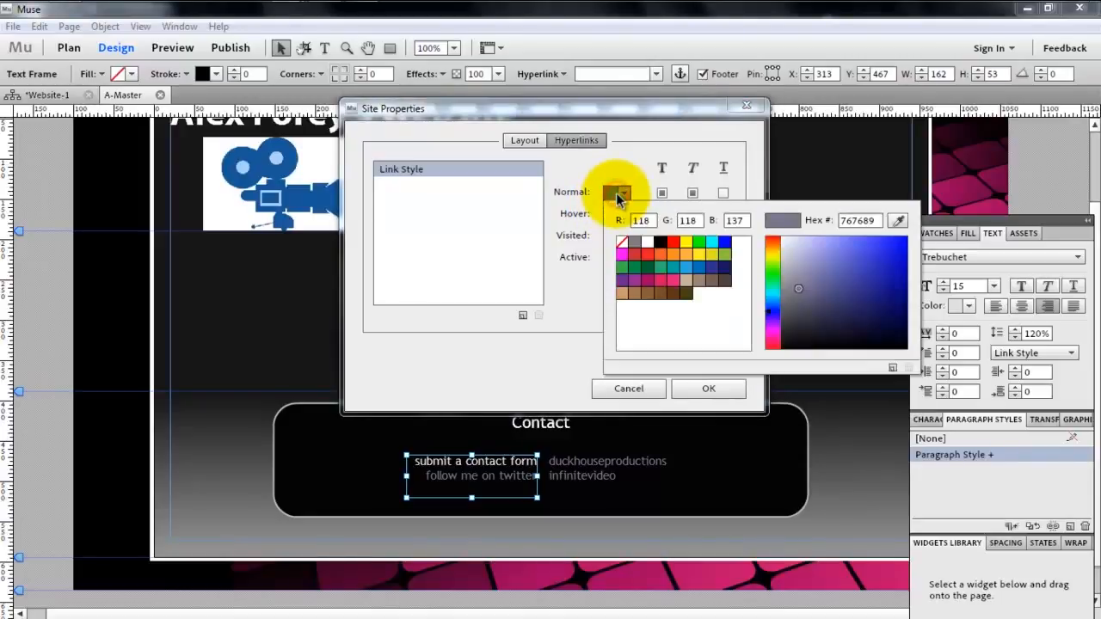
pyautogui.click(561, 265)
pyautogui.click(617, 235)
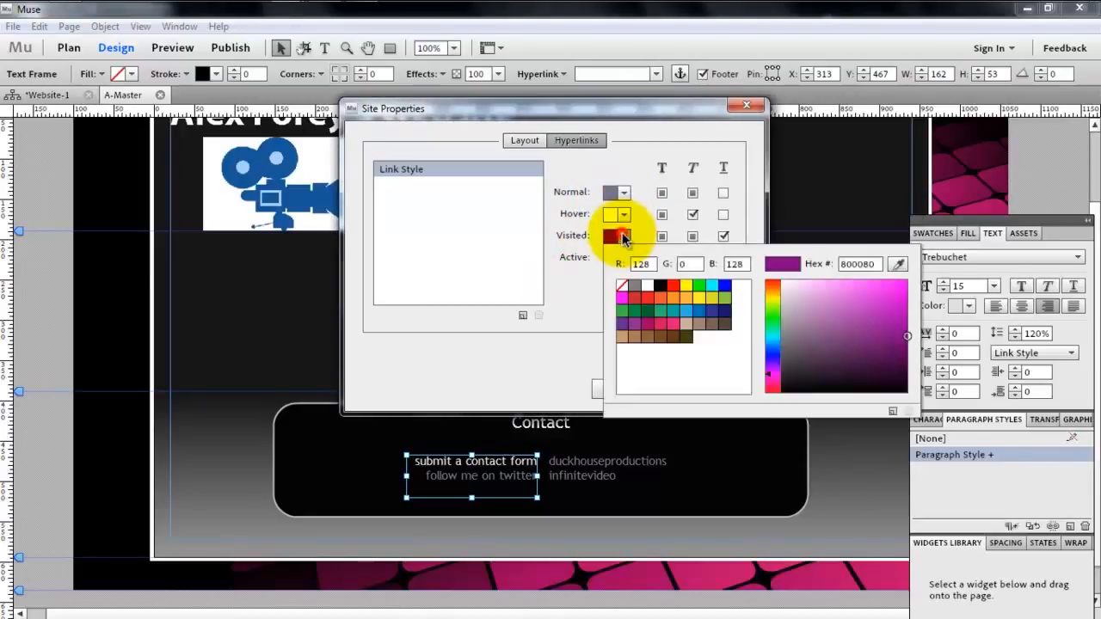
pyautogui.click(870, 263)
pyautogui.moveTo(870, 263); pyautogui.dragTo(769, 265)
pyautogui.press('BackSpace')
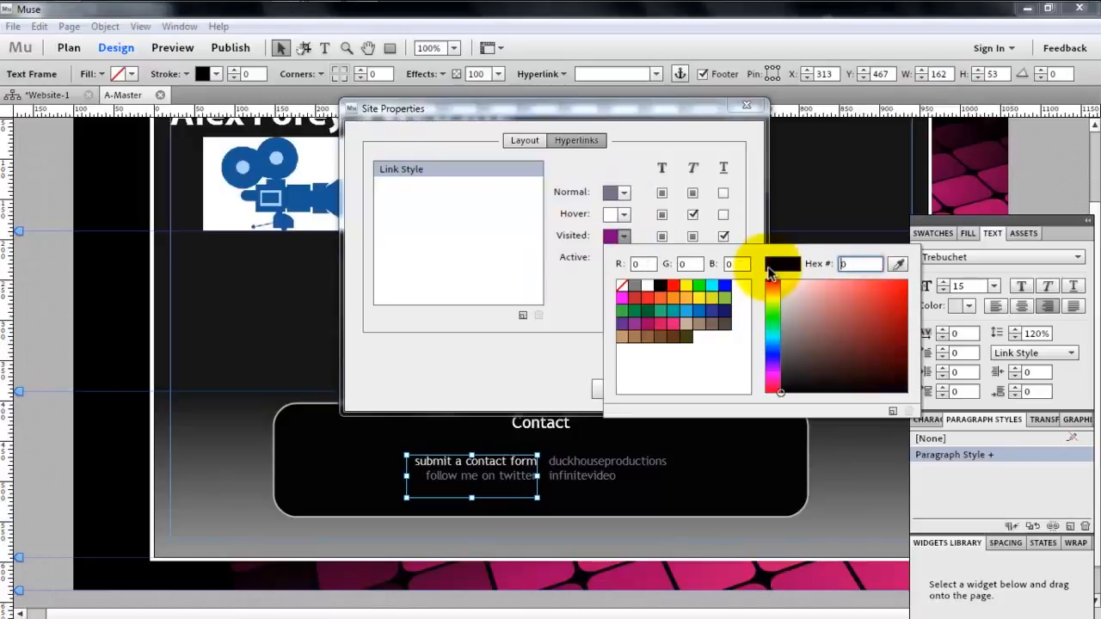
pyautogui.write('76')
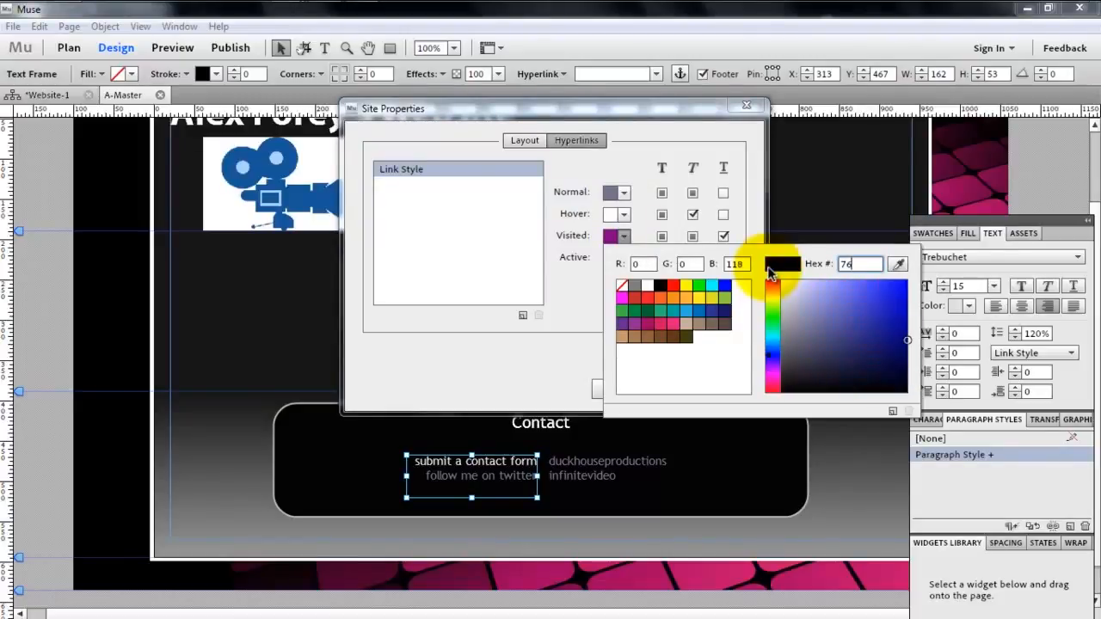
pyautogui.write('767689')
pyautogui.click(540, 293)
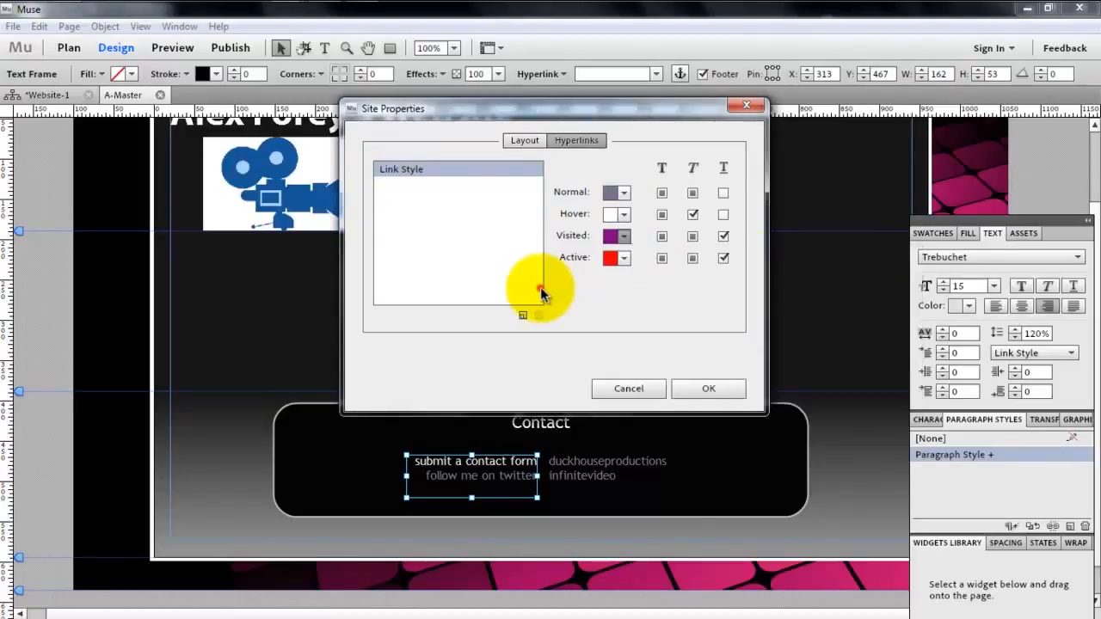
# - Set the active link colour to 767689
pyautogui.click(623, 257)
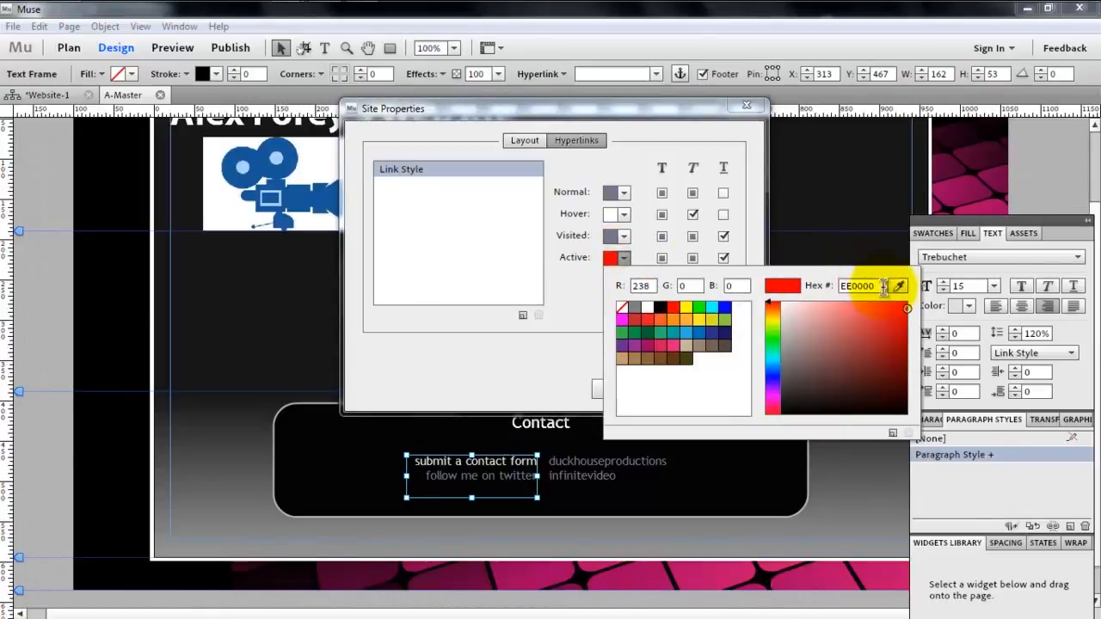
pyautogui.write('7')
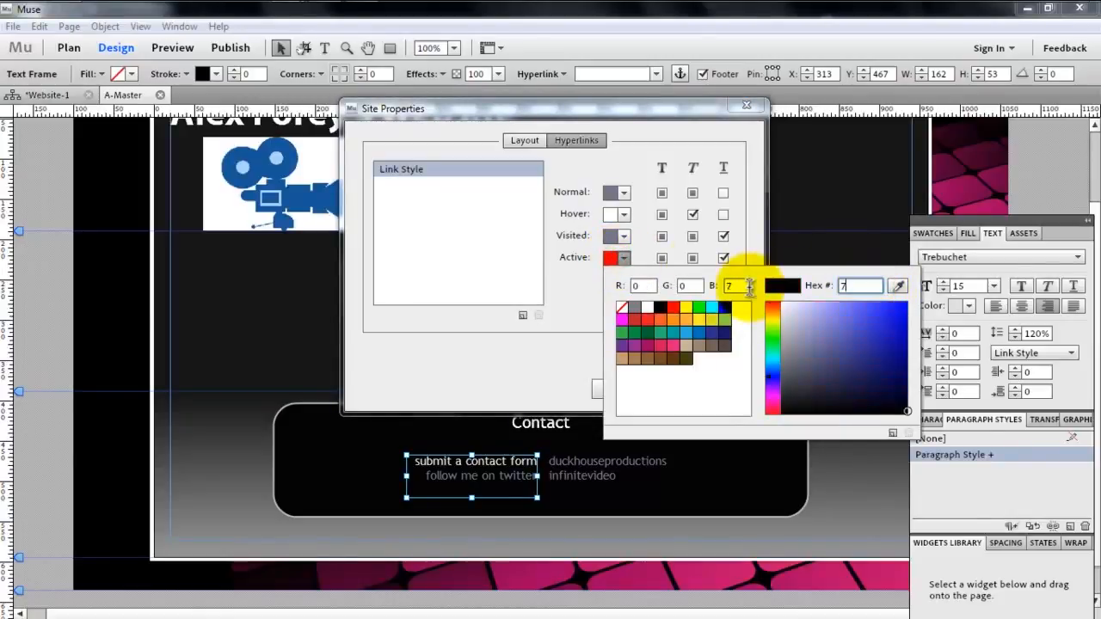
pyautogui.write('67689')
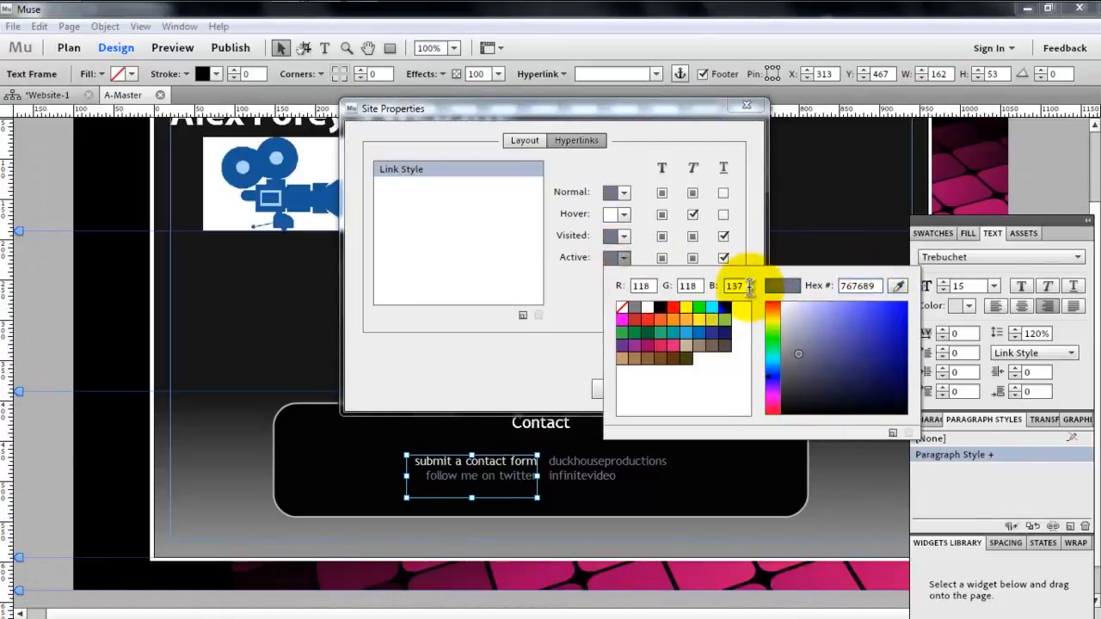
# - Remove the underline from visited and active links and apply the site properties
pyautogui.click(727, 240)
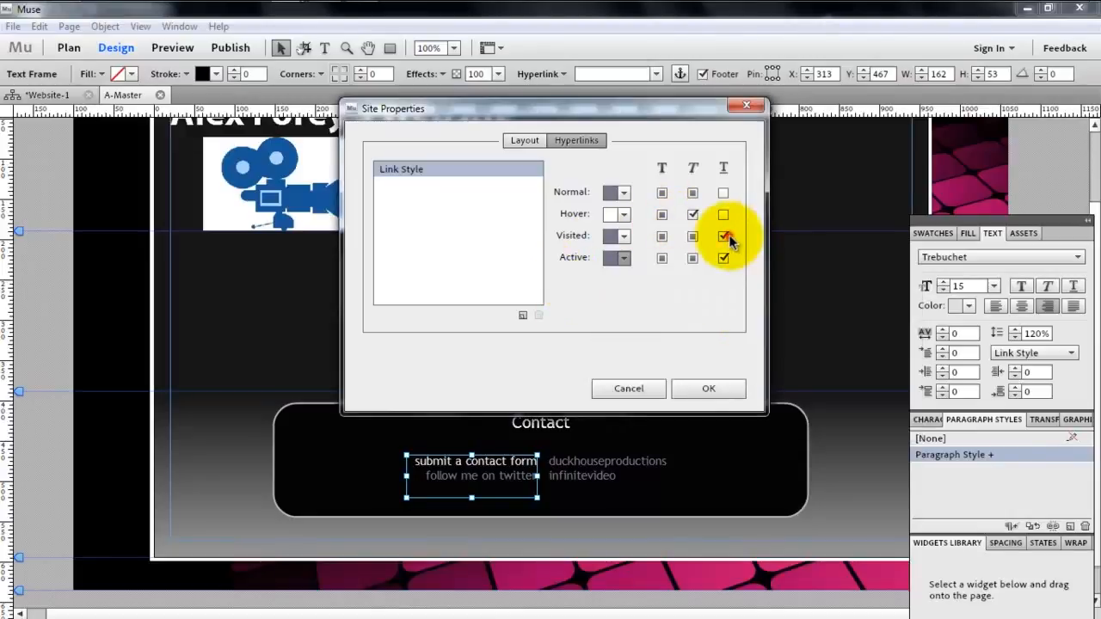
pyautogui.click(723, 237)
pyautogui.click(723, 258)
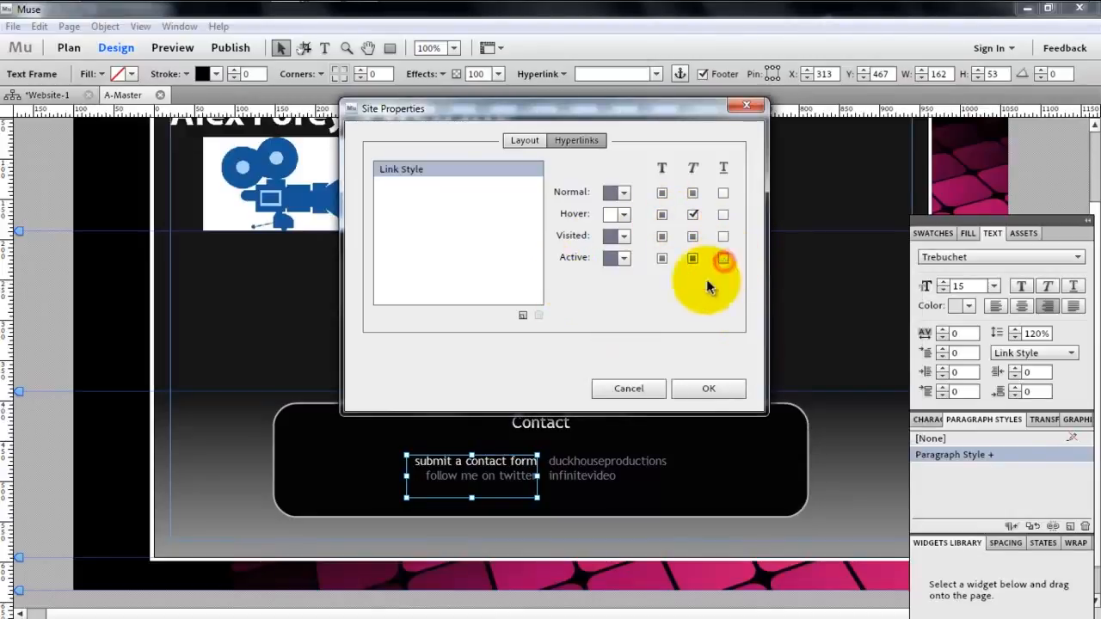
pyautogui.click(694, 404)
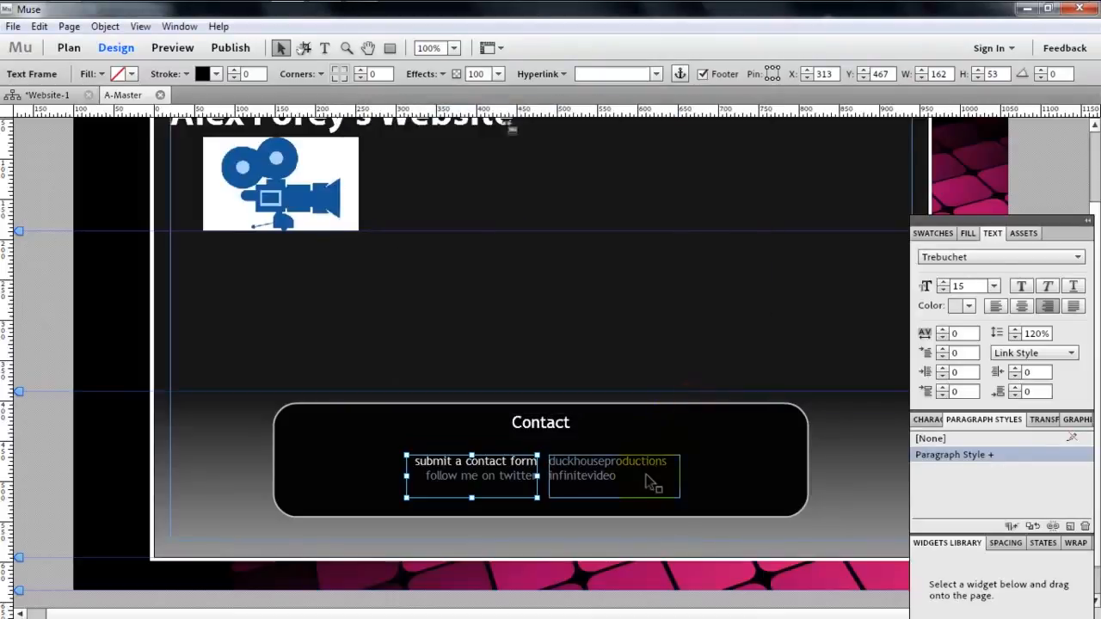
# - Preview the A-Master page to examine the restyled contact links
pyautogui.click(647, 475)
pyautogui.click(725, 472)
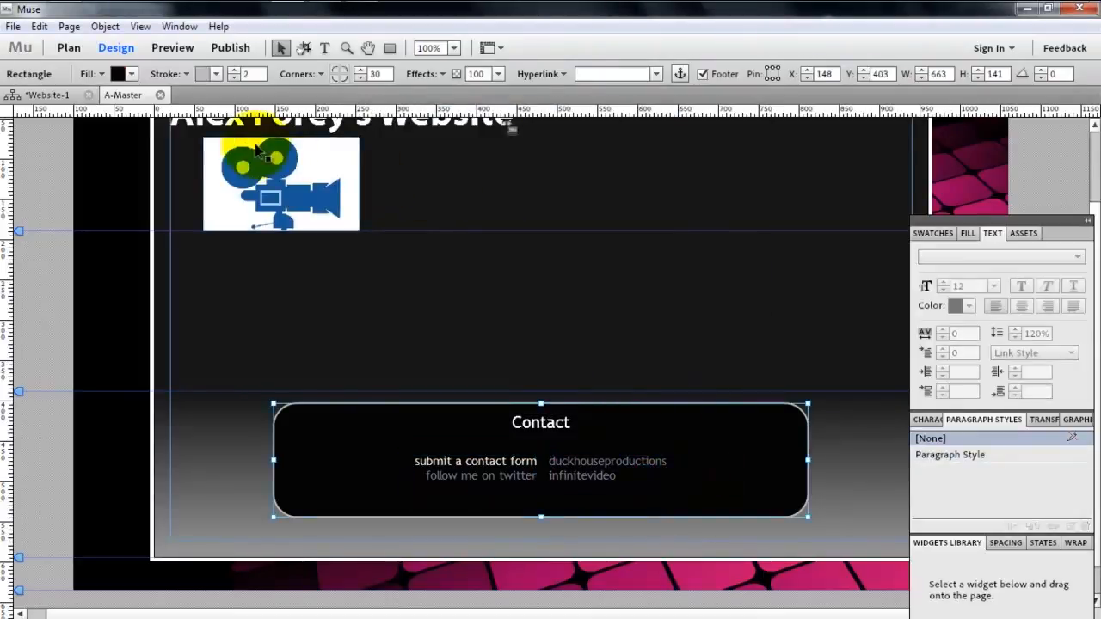
pyautogui.click(173, 48)
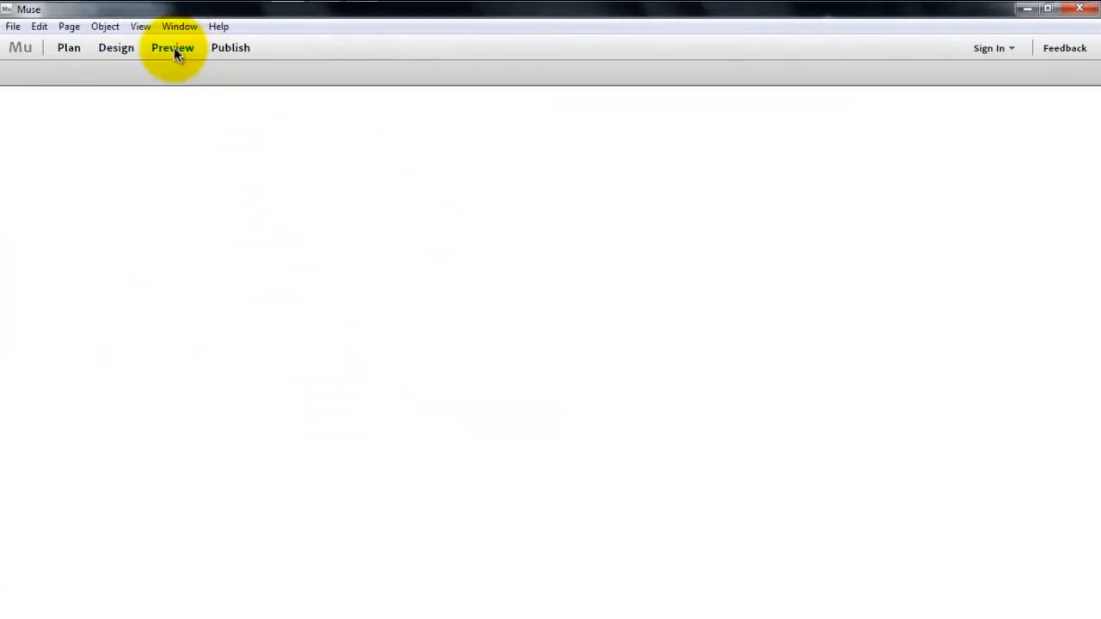
# - Check the linked Twitter names in the contact box of the preview and return to designing the page
pyautogui.moveTo(1094, 245)
pyautogui.mouseDown()
pyautogui.moveTo(1096, 273)
pyautogui.moveTo(1098, 230)
pyautogui.mouseUp()
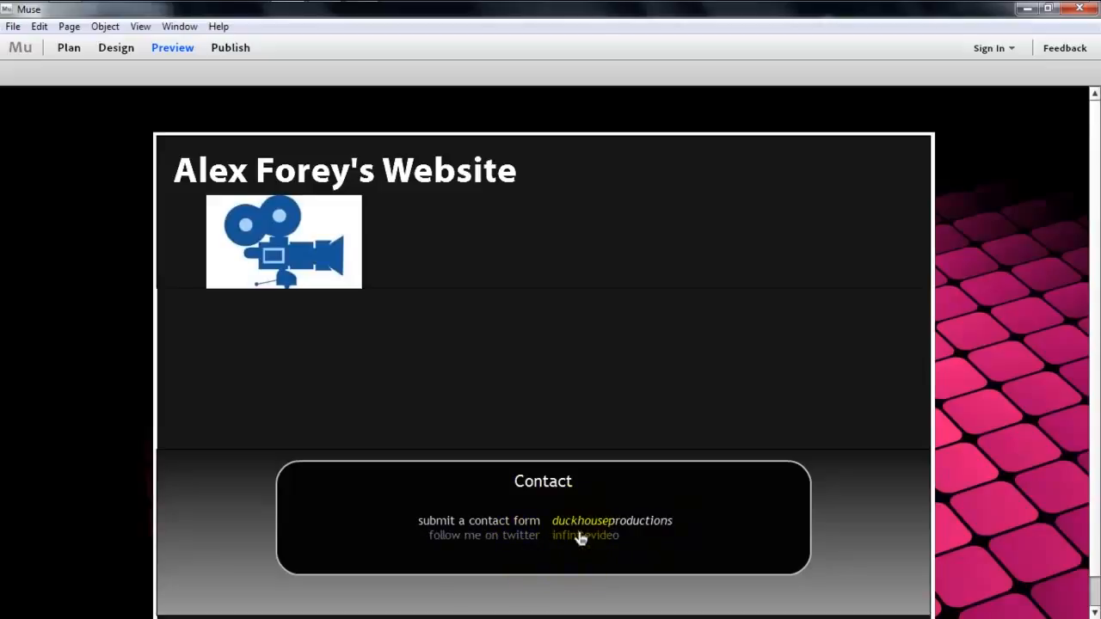
pyautogui.click(582, 564)
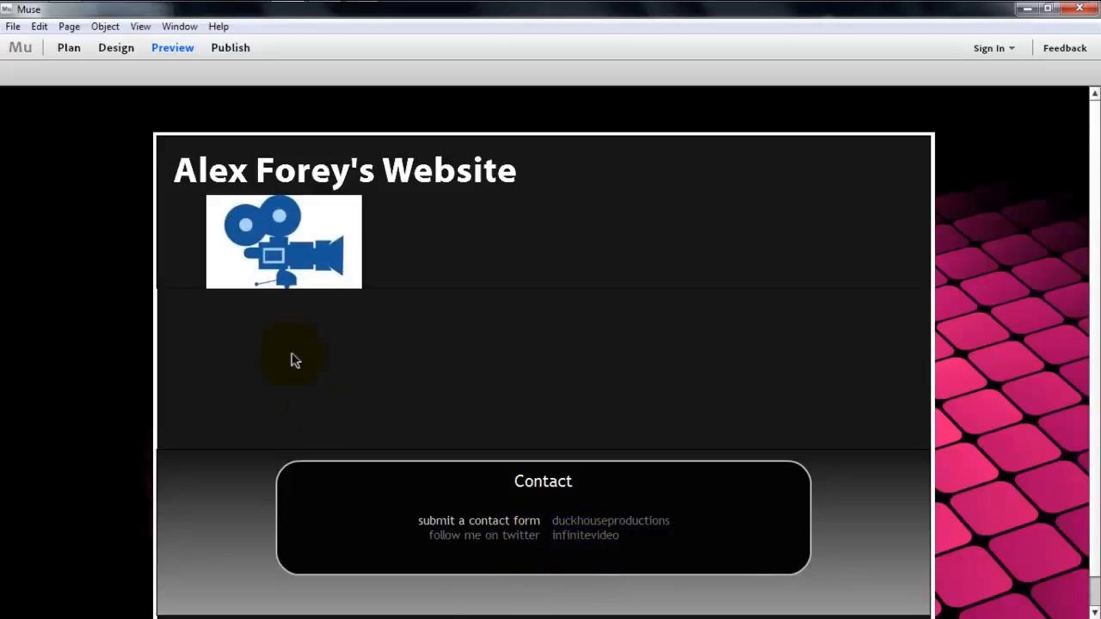
pyautogui.click(116, 47)
# - Set the stroke width of the gradient footer rectangle to 0
pyautogui.click(451, 227)
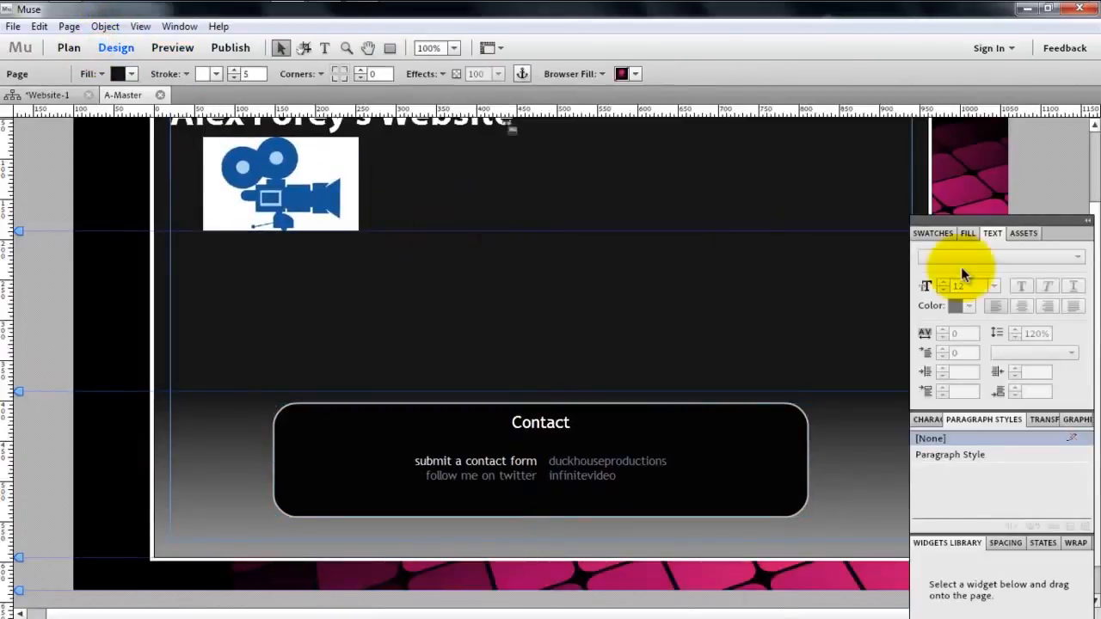
pyautogui.scroll(3, 1080, 140)
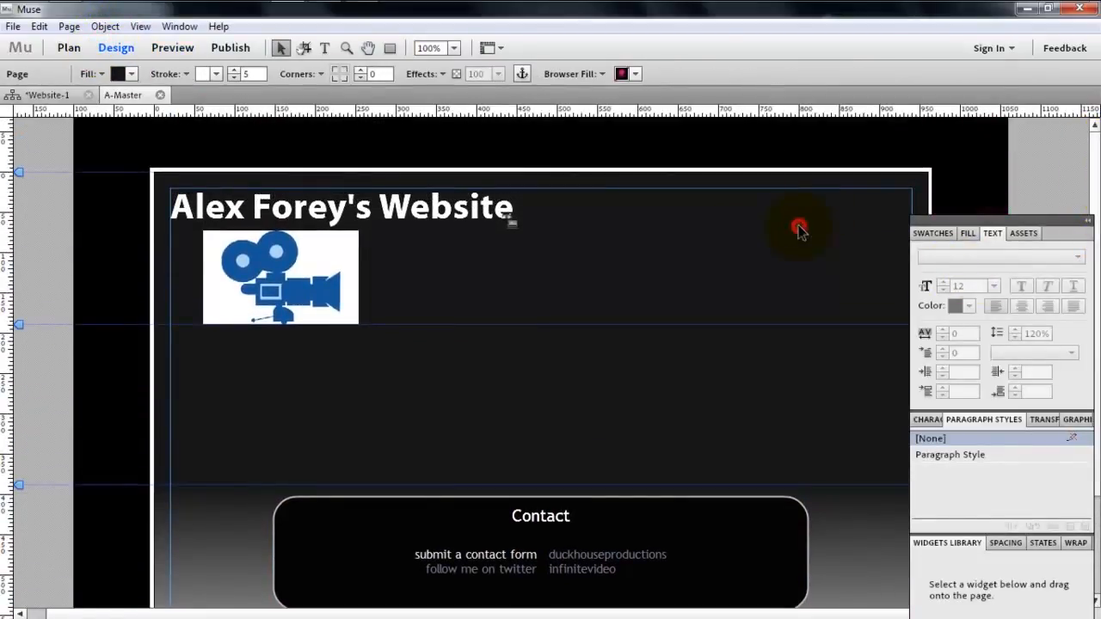
pyautogui.click(446, 344)
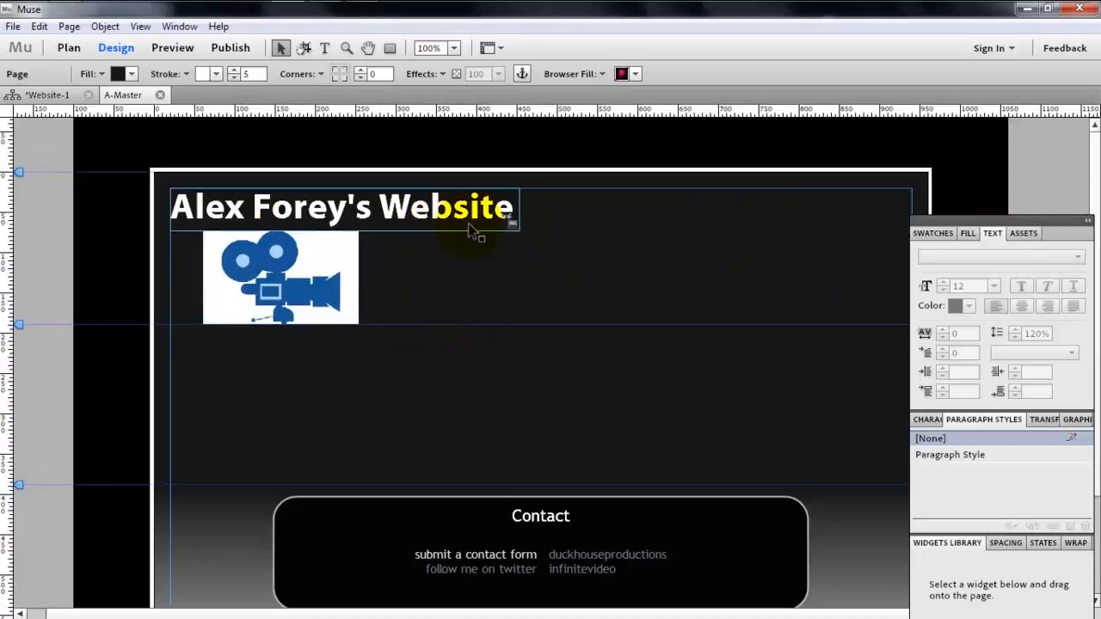
pyautogui.click(563, 224)
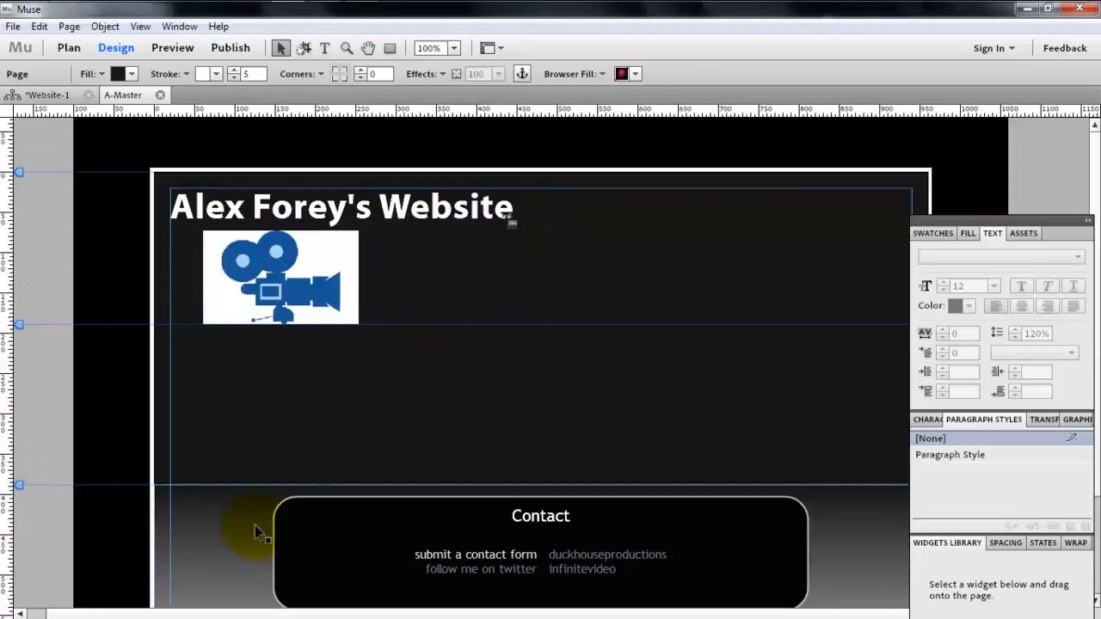
pyautogui.click(233, 517)
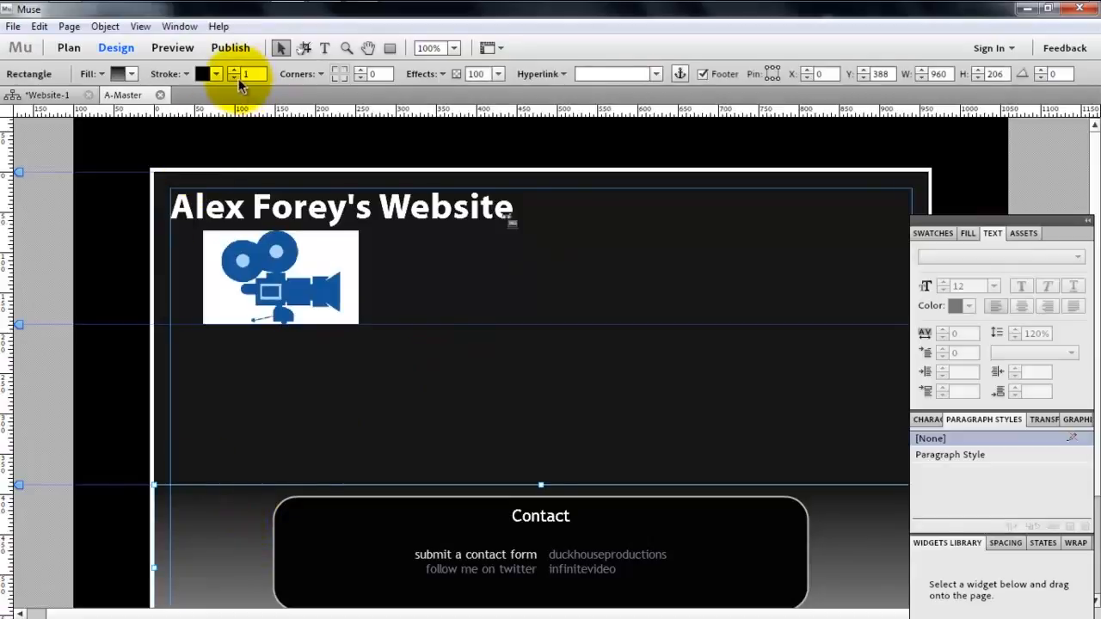
pyautogui.click(504, 272)
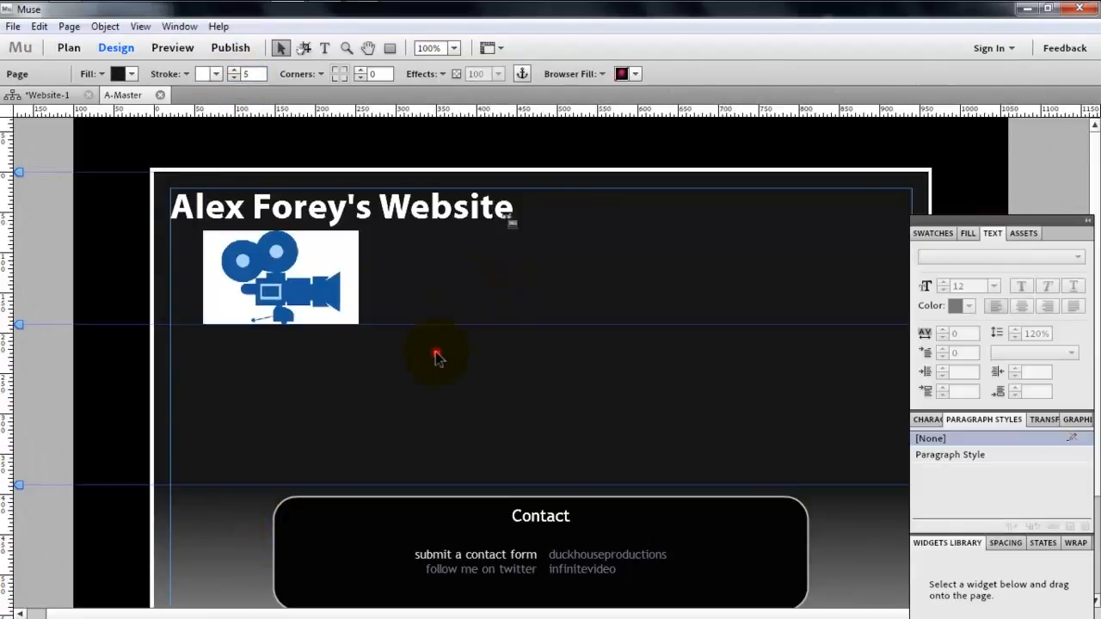
pyautogui.click(212, 517)
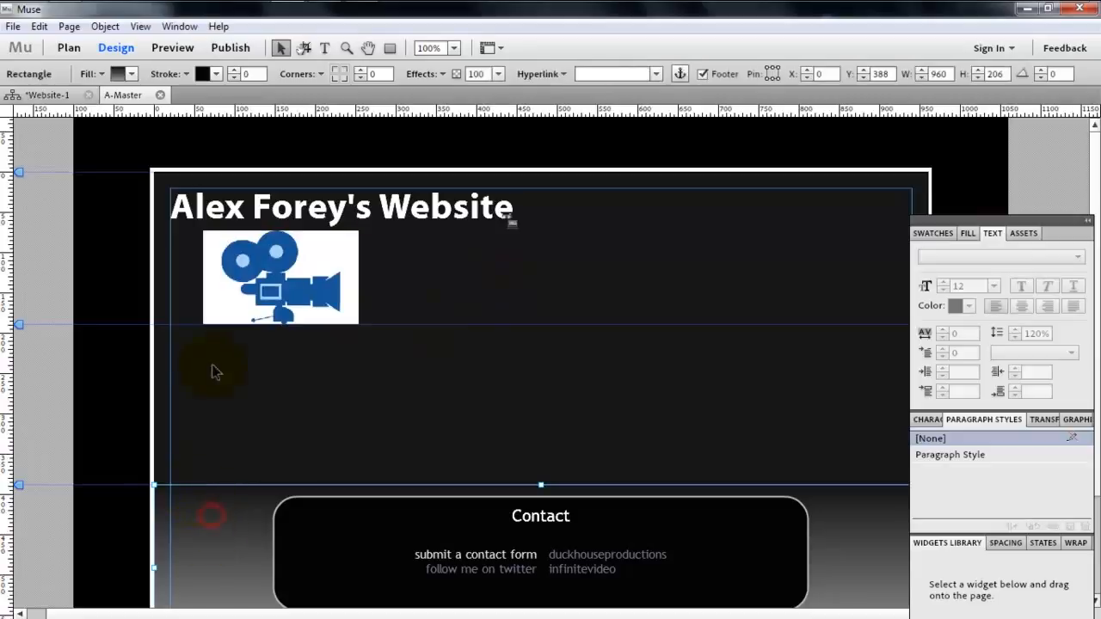
# - Remove the stroke from the header rectangle and place the camera image back just beneath the site title
pyautogui.click(176, 267)
pyautogui.moveTo(349, 274); pyautogui.dragTo(517, 317)
pyautogui.moveTo(279, 280); pyautogui.dragTo(254, 325)
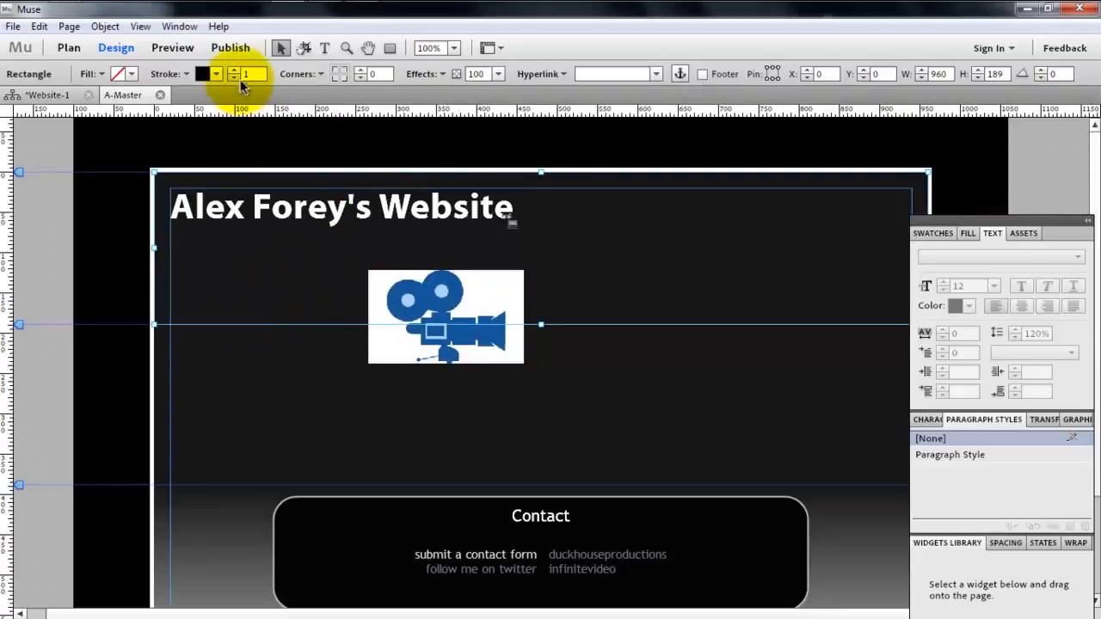
pyautogui.moveTo(437, 294); pyautogui.dragTo(269, 258)
pyautogui.click(292, 376)
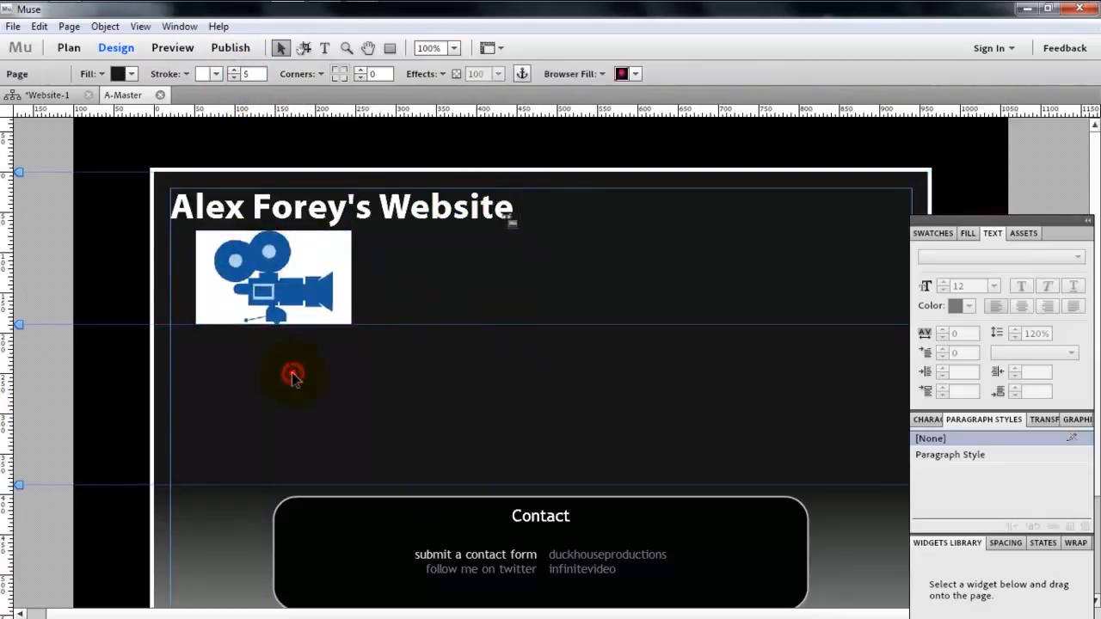
# - Uncover the wallpaper beside the page, and examine the vertical social-links bar of the site at localhost/dhp in Chrome
pyautogui.moveTo(986, 222); pyautogui.dragTo(584, 139)
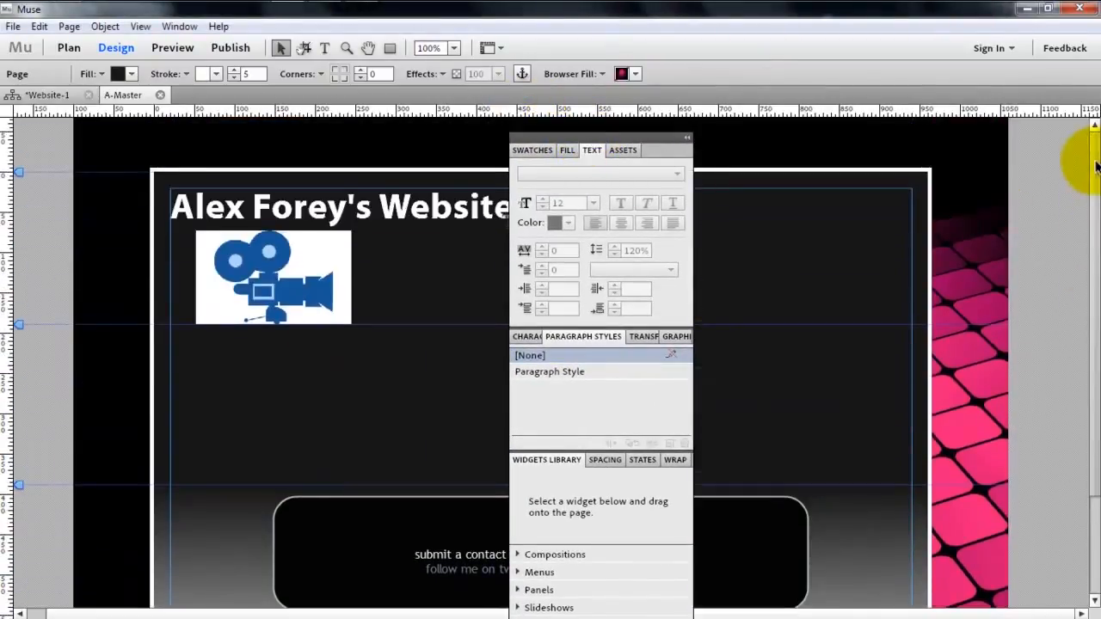
pyautogui.moveTo(366, 5)
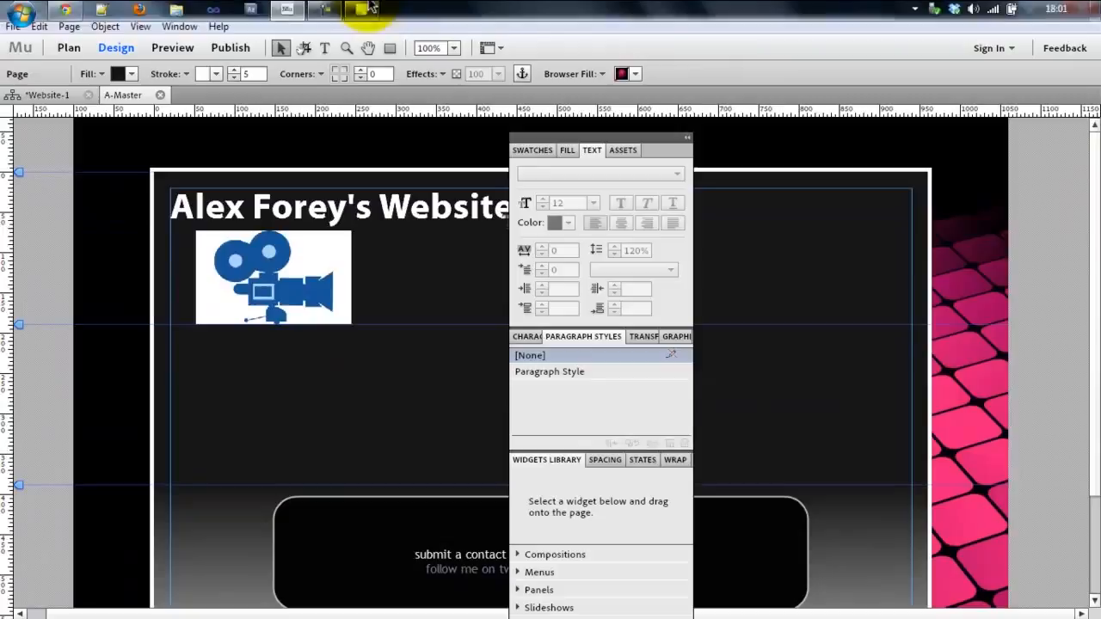
pyautogui.click(50, 8)
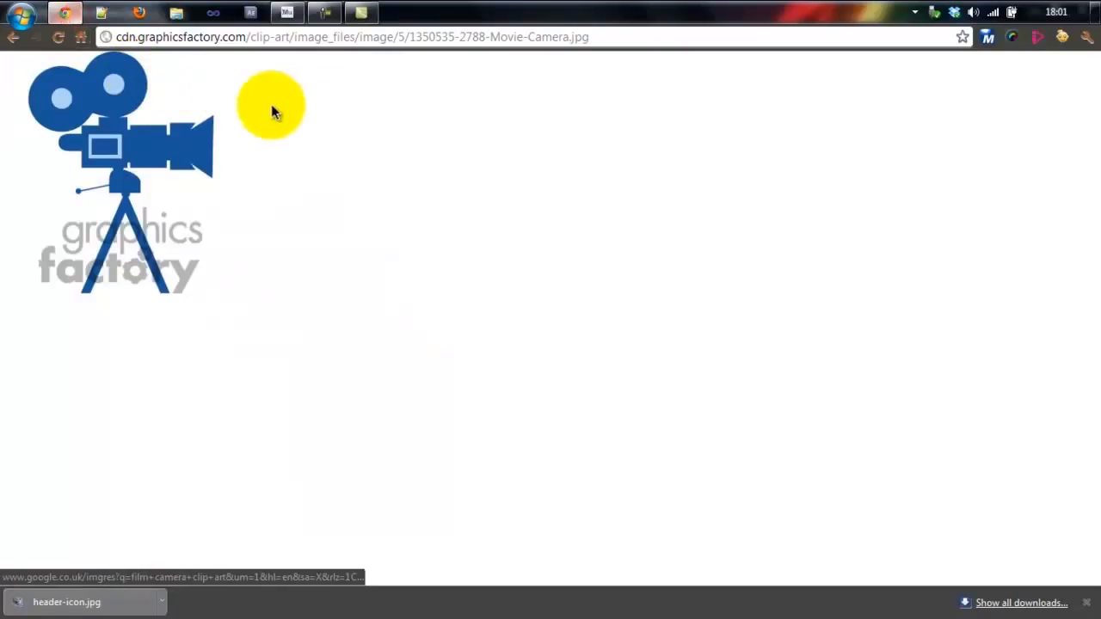
pyautogui.click(457, 41)
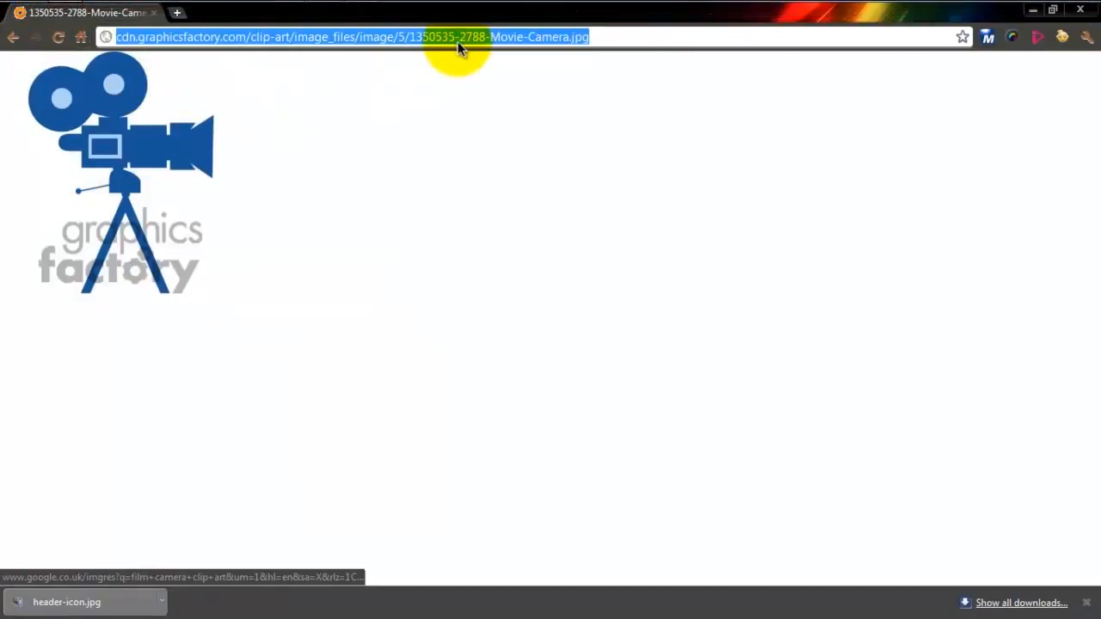
pyautogui.write('localhost/')
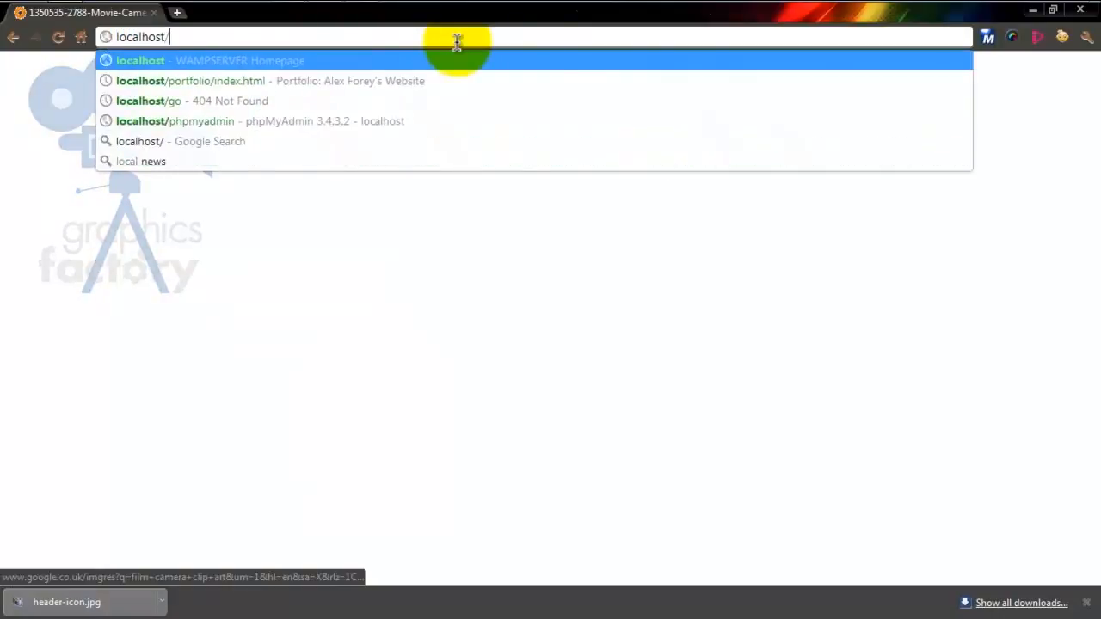
pyautogui.write('dhp')
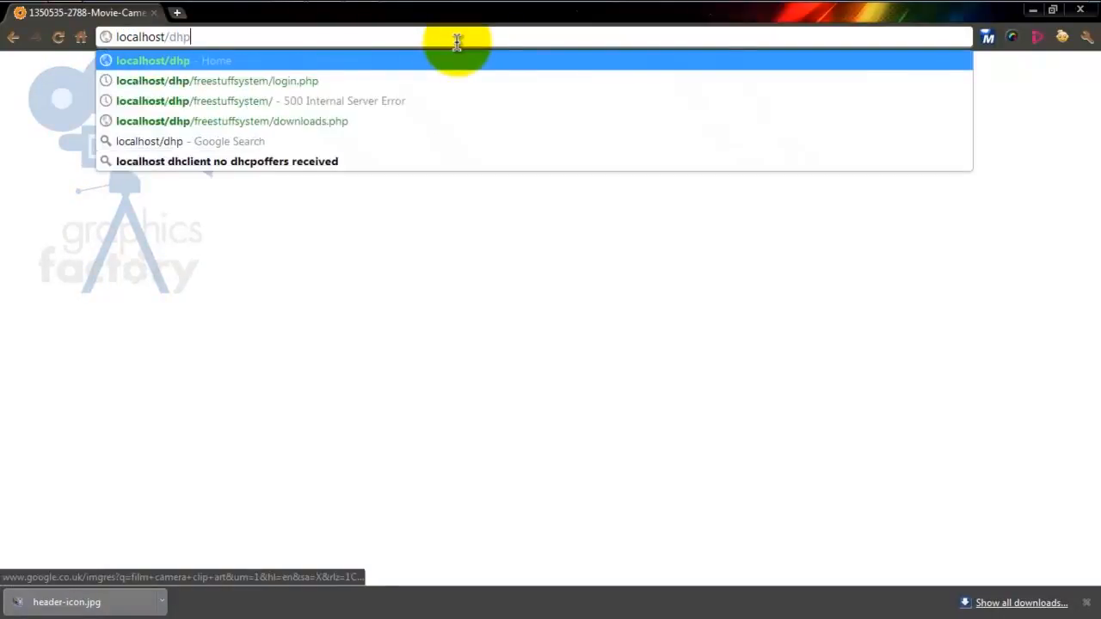
pyautogui.press('Return')
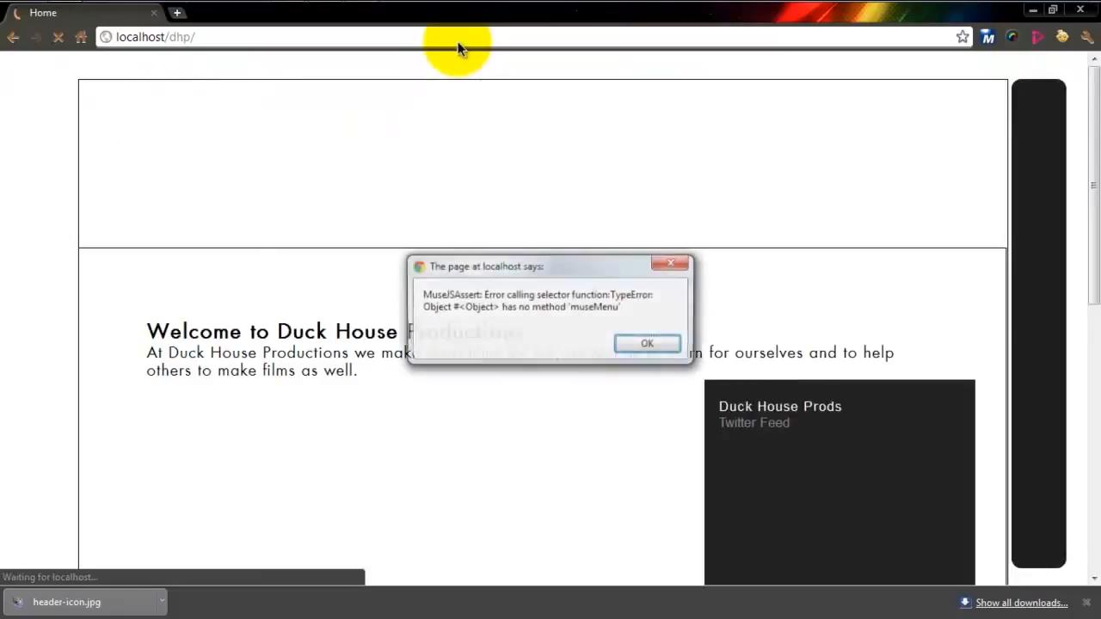
pyautogui.press('Return')
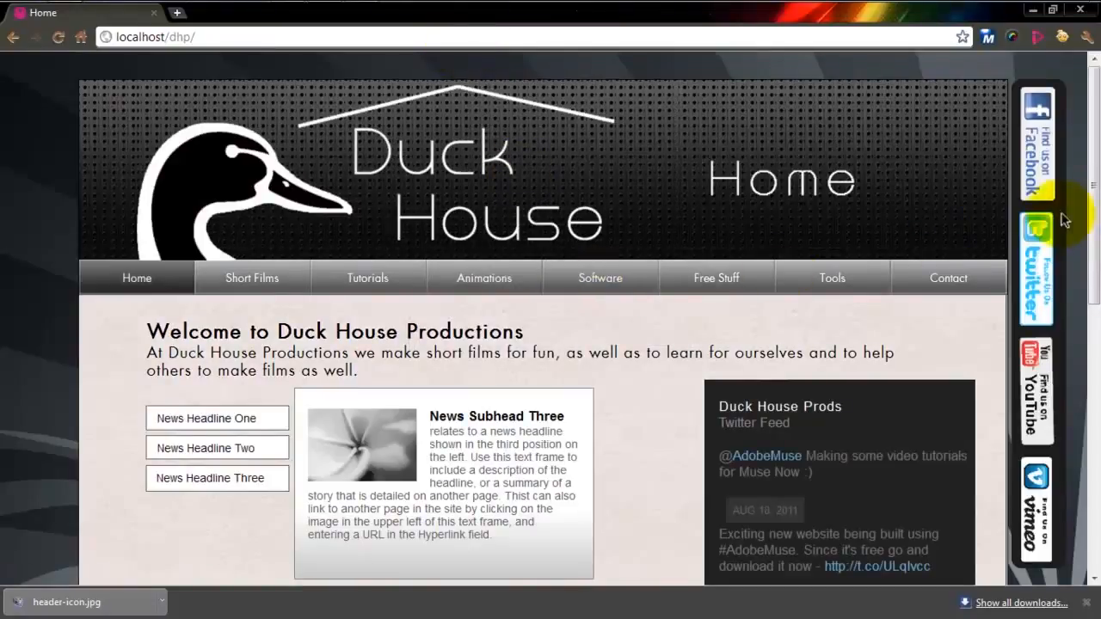
pyautogui.moveTo(1095, 209); pyautogui.dragTo(1066, 206)
pyautogui.click(1033, 11)
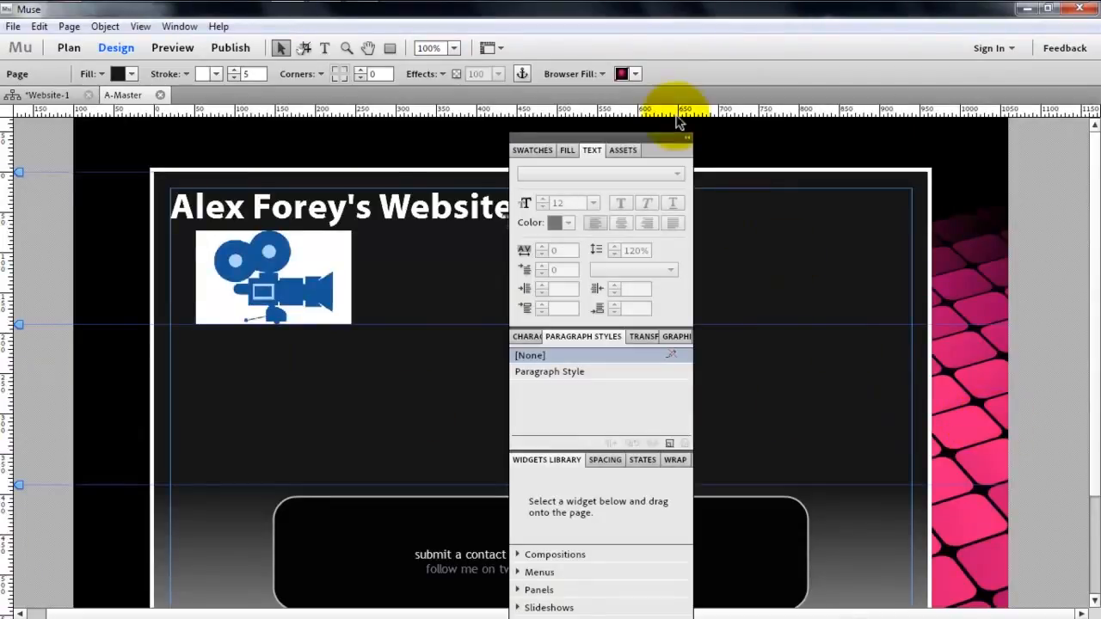
# - Toggle the Scrolling option of the browser fill and preview how the wallpaper behaves when the page scrolls
pyautogui.click(581, 74)
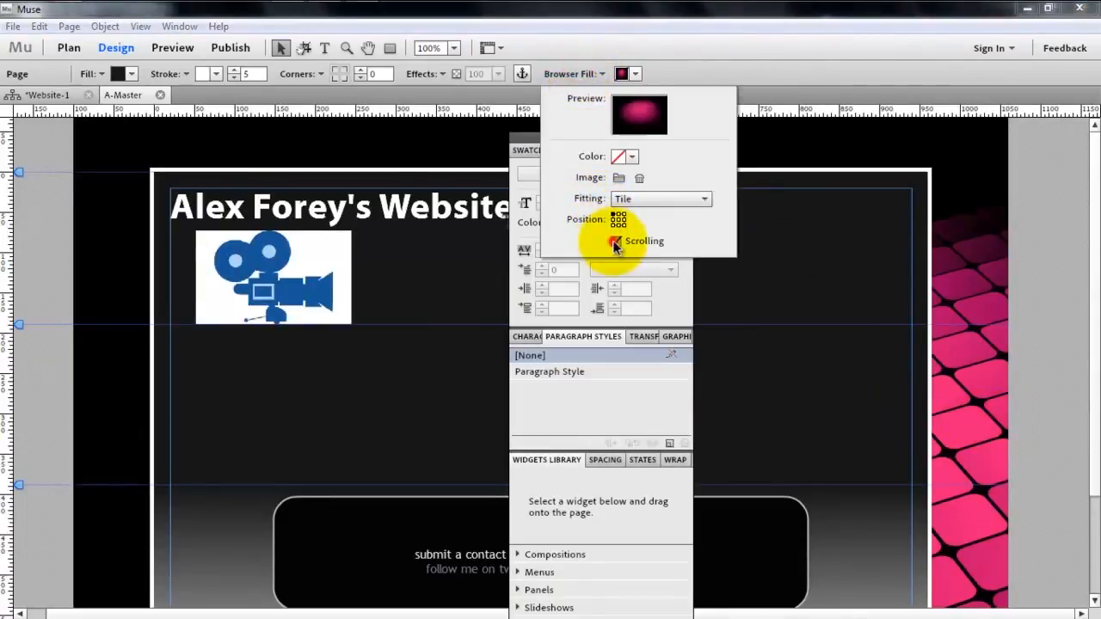
pyautogui.click(179, 49)
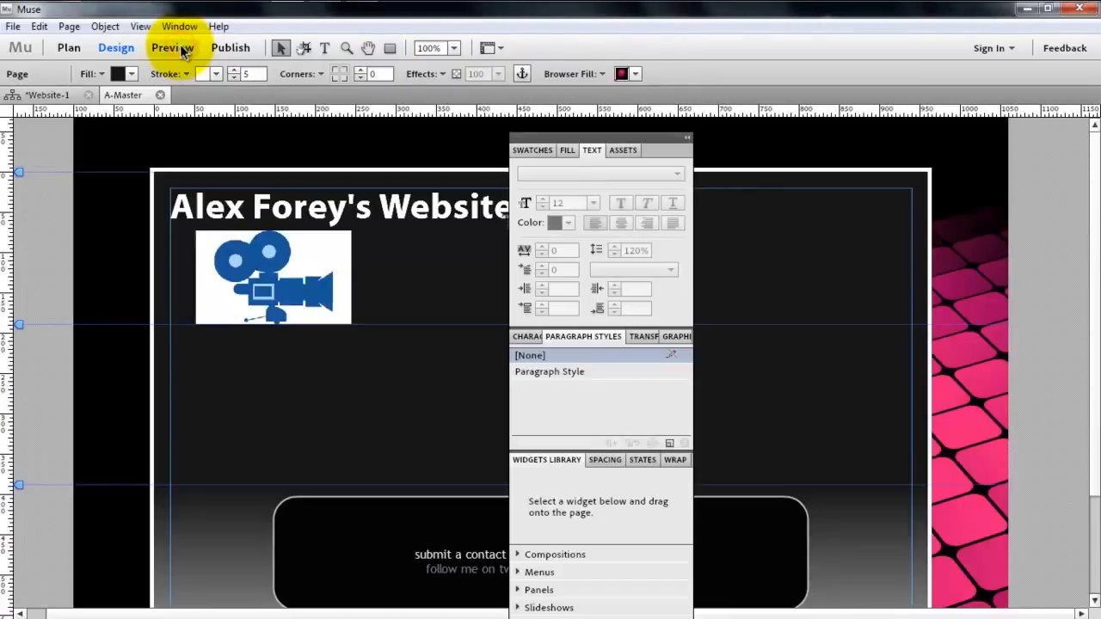
pyautogui.click(183, 52)
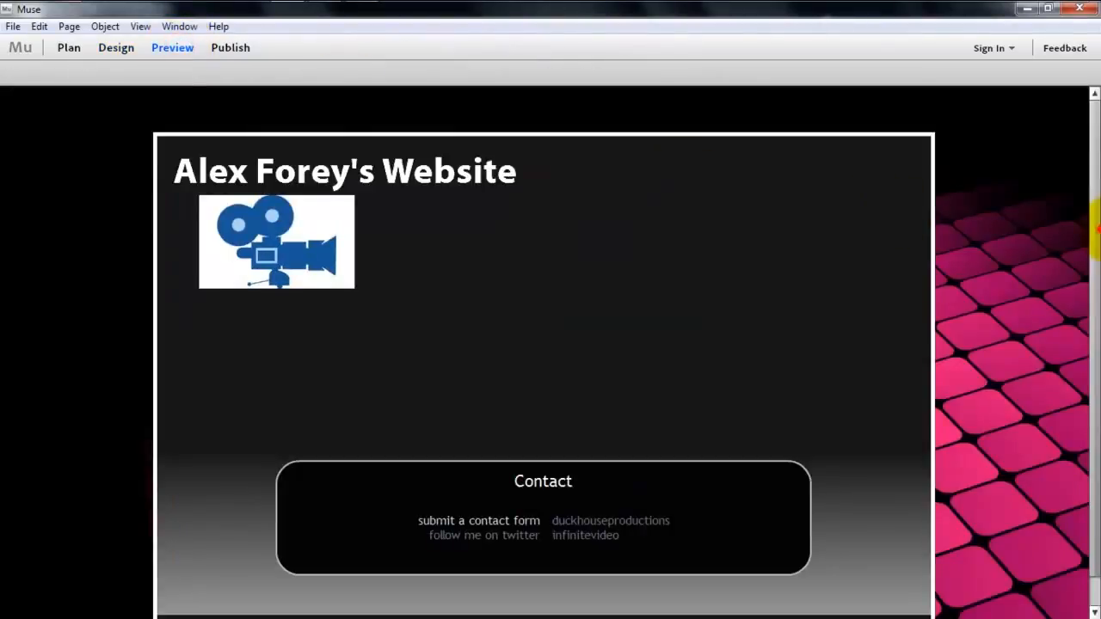
pyautogui.moveTo(1096, 230); pyautogui.dragTo(1094, 164)
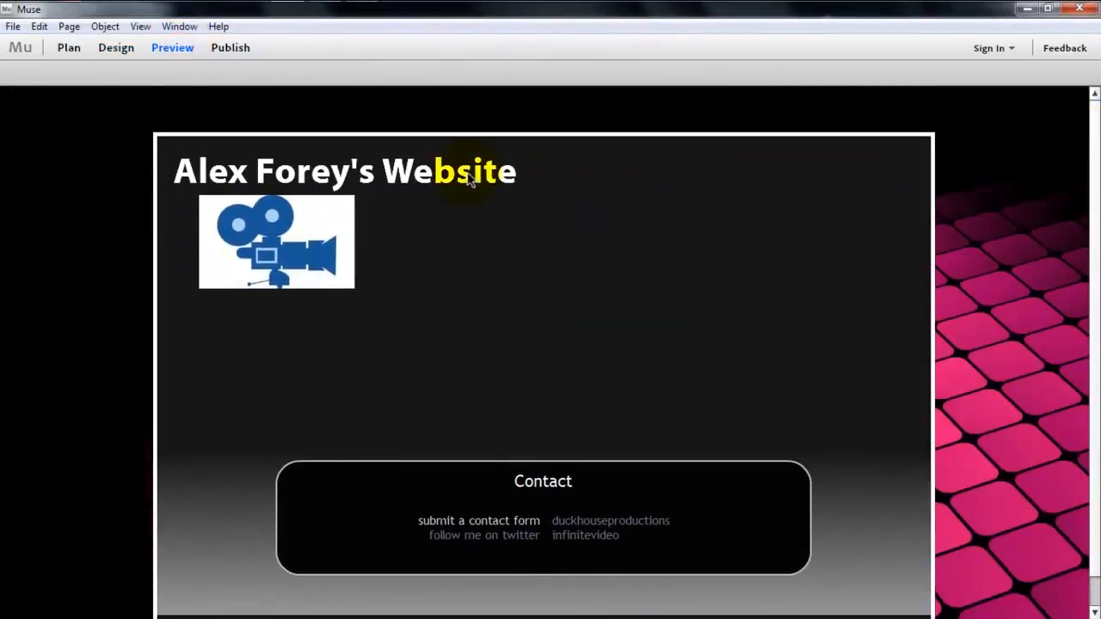
pyautogui.click(114, 49)
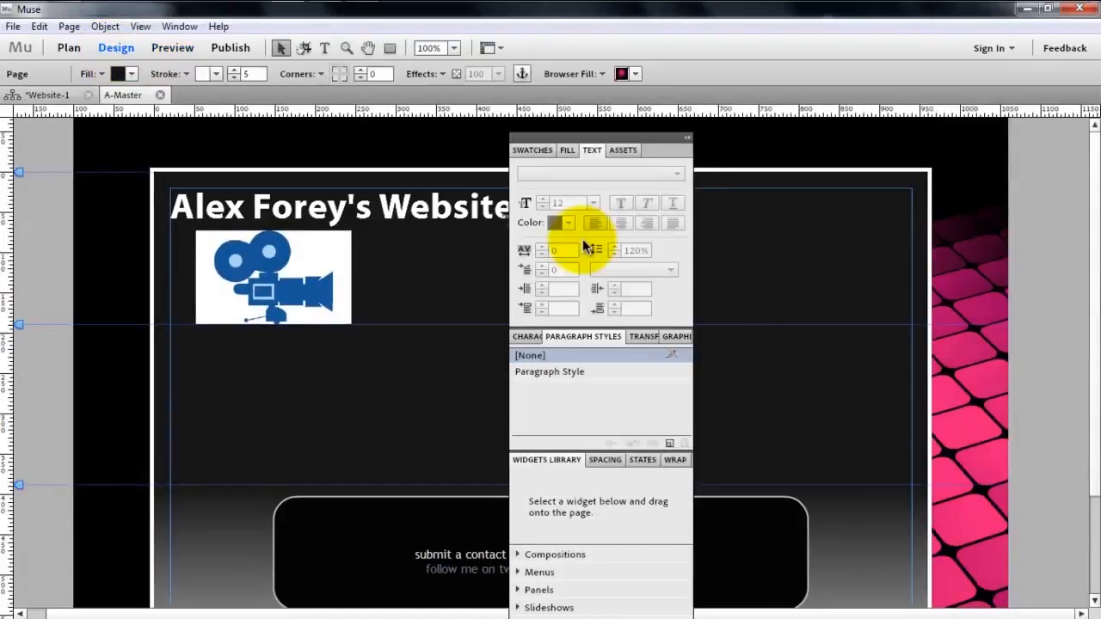
# - Draw a tall, narrow rectangle about 50 wide and 311 high on the wallpaper beside the page's right edge
pyautogui.moveTo(550, 137); pyautogui.dragTo(436, 215)
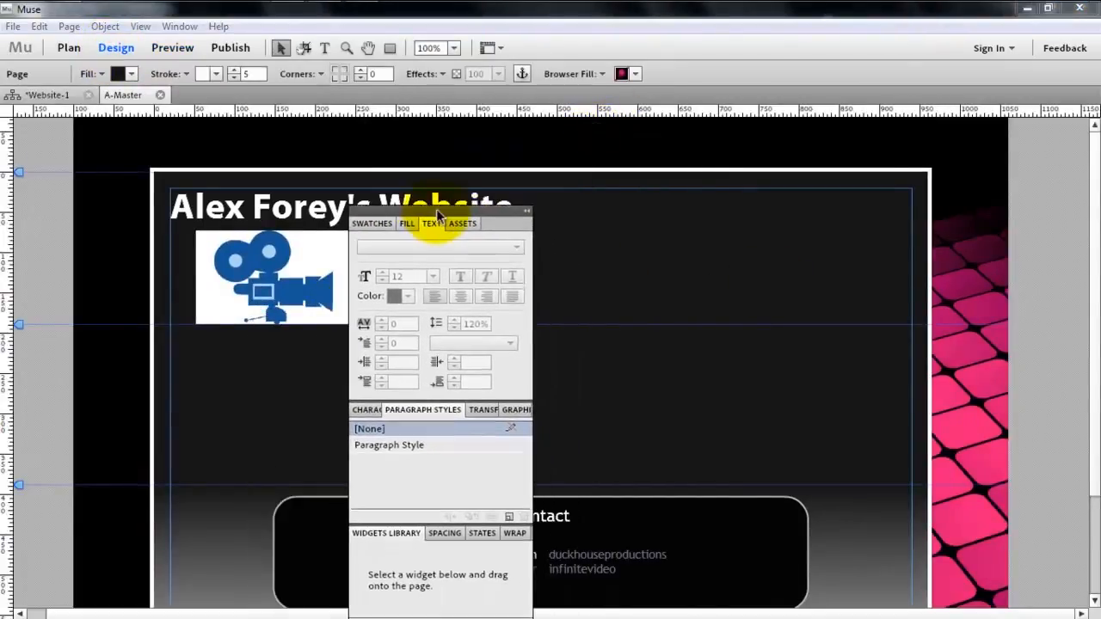
pyautogui.click(386, 50)
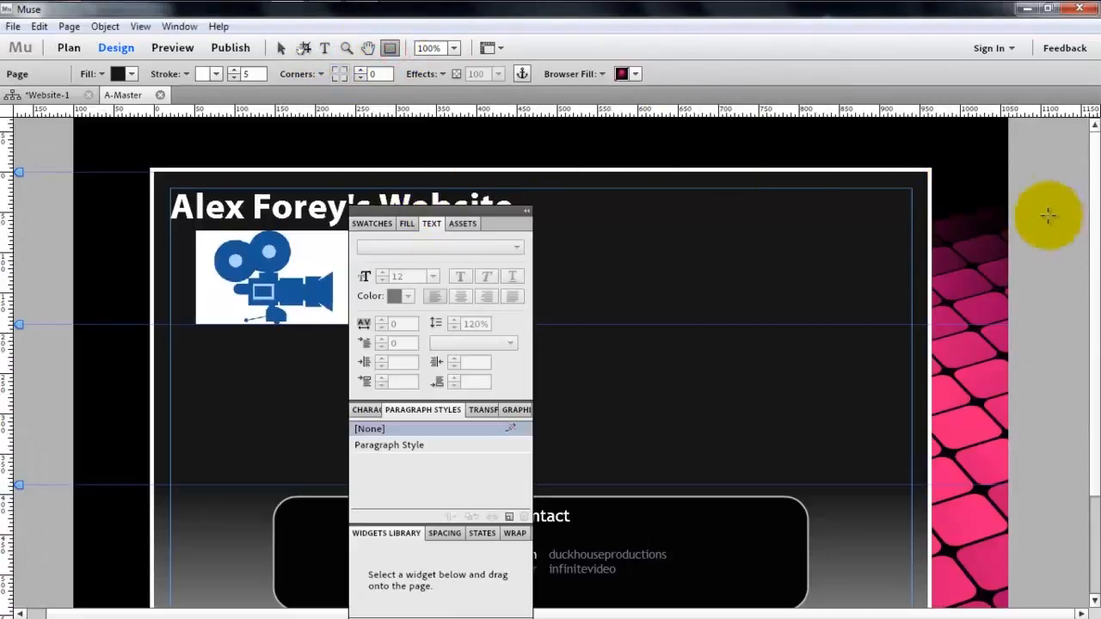
pyautogui.moveTo(951, 167)
pyautogui.mouseDown()
pyautogui.moveTo(982, 380)
pyautogui.moveTo(969, 364)
pyautogui.moveTo(988, 418)
pyautogui.mouseUp()
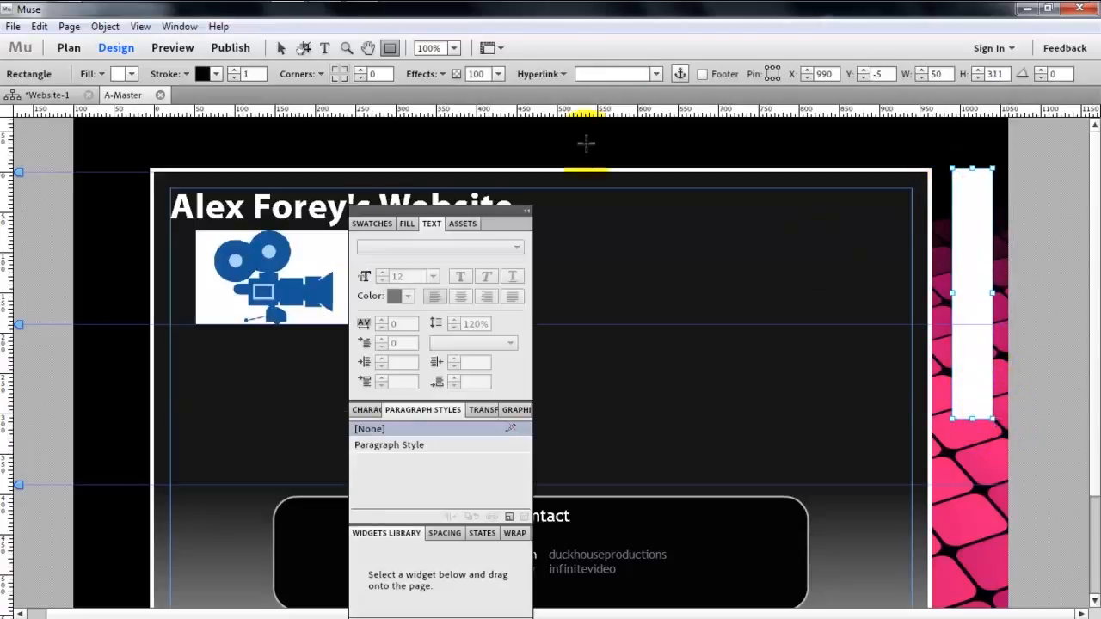
# - Fill the tall sidebar rectangle with mid grey, 767676
pyautogui.click(280, 50)
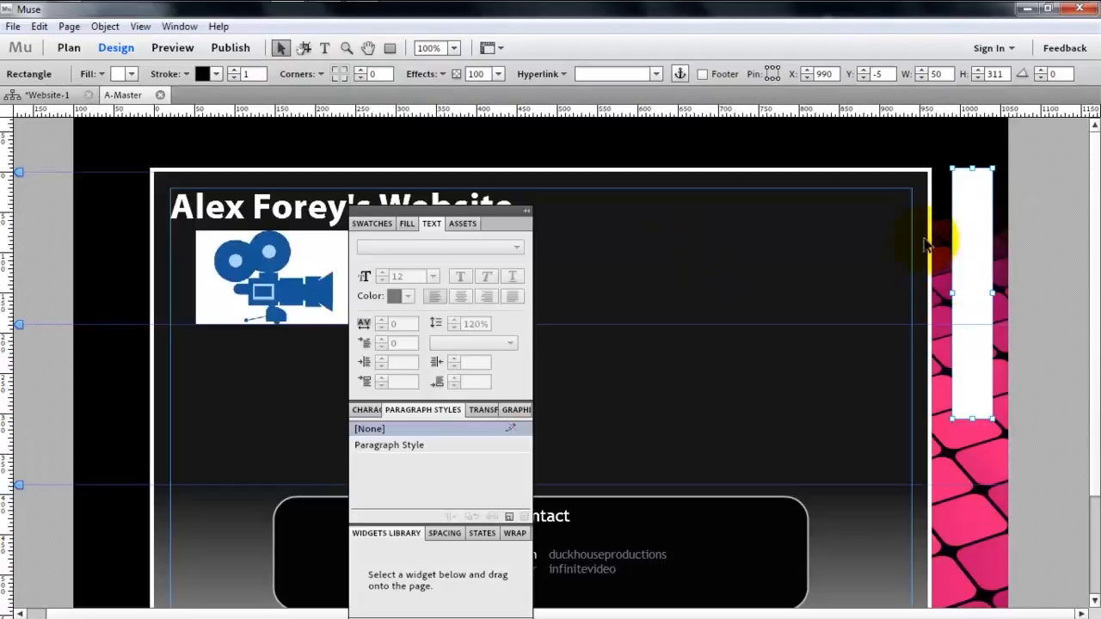
pyautogui.click(115, 74)
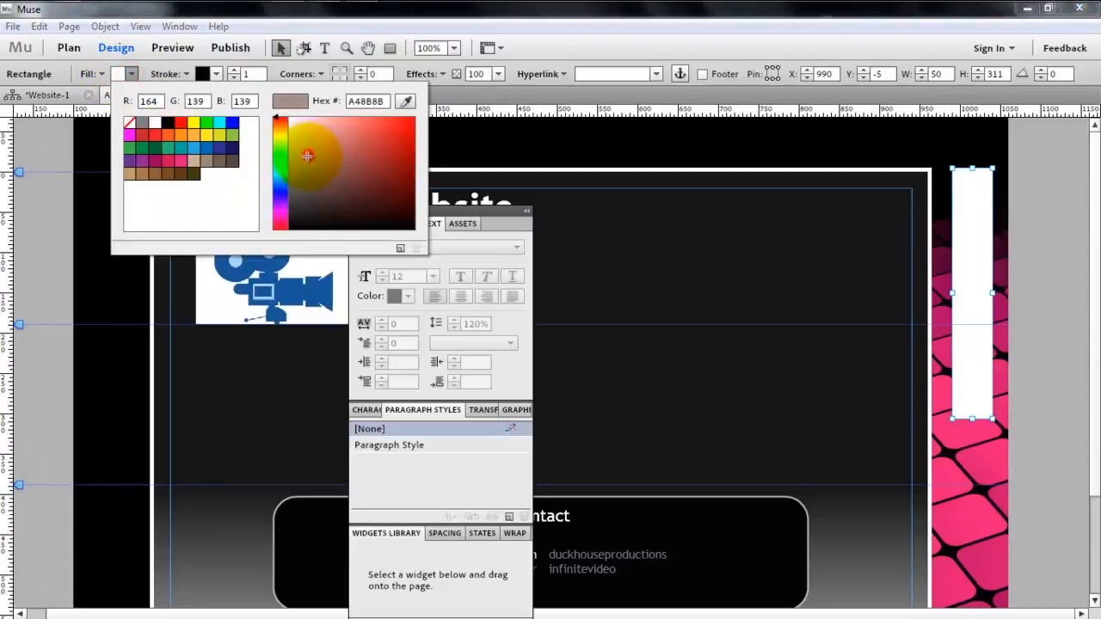
pyautogui.moveTo(307, 156)
pyautogui.mouseDown()
pyautogui.moveTo(275, 163)
pyautogui.moveTo(272, 176)
pyautogui.mouseUp()
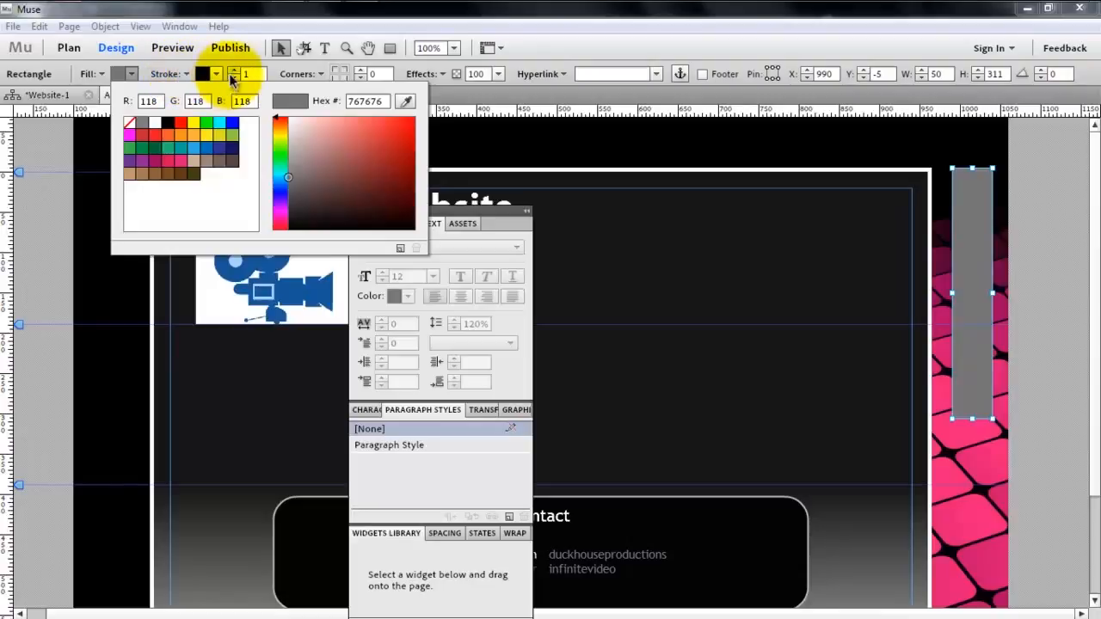
# - Give the sidebar rectangle a light grey D5D5D5 stroke of width 4 and round its corners with radius 10
pyautogui.click(239, 73)
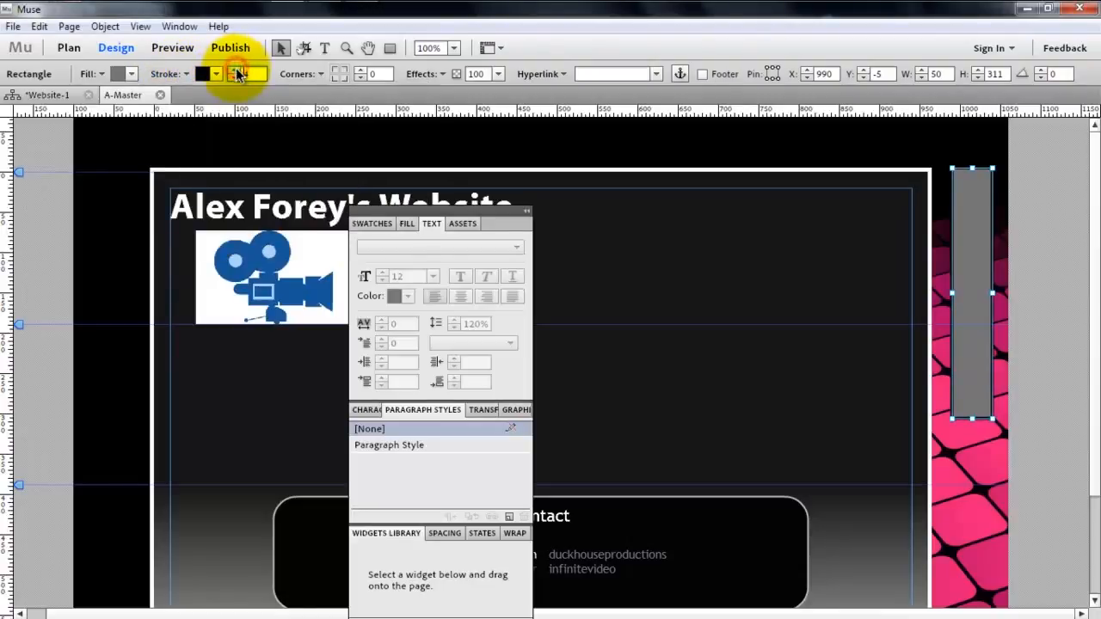
pyautogui.click(217, 74)
pyautogui.moveTo(429, 164); pyautogui.dragTo(316, 136)
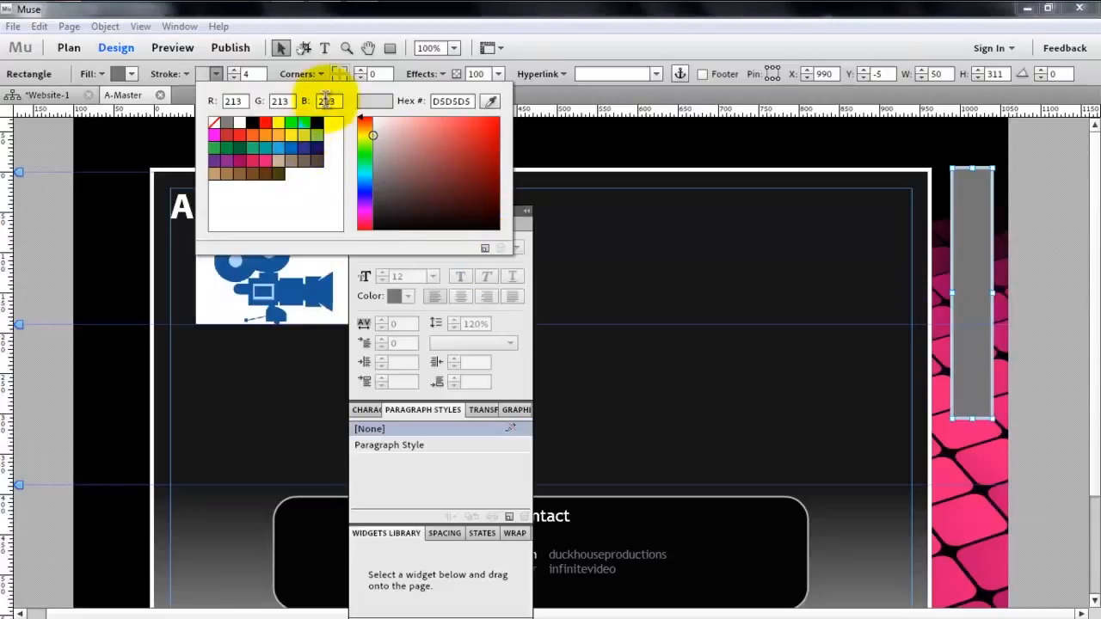
pyautogui.click(336, 74)
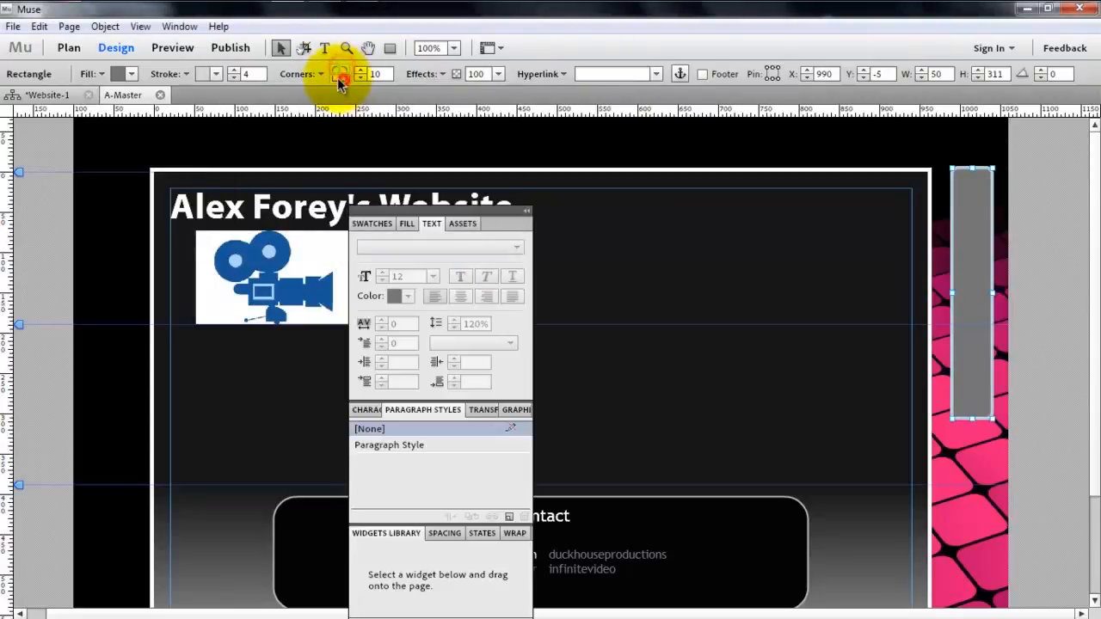
pyautogui.click(1060, 391)
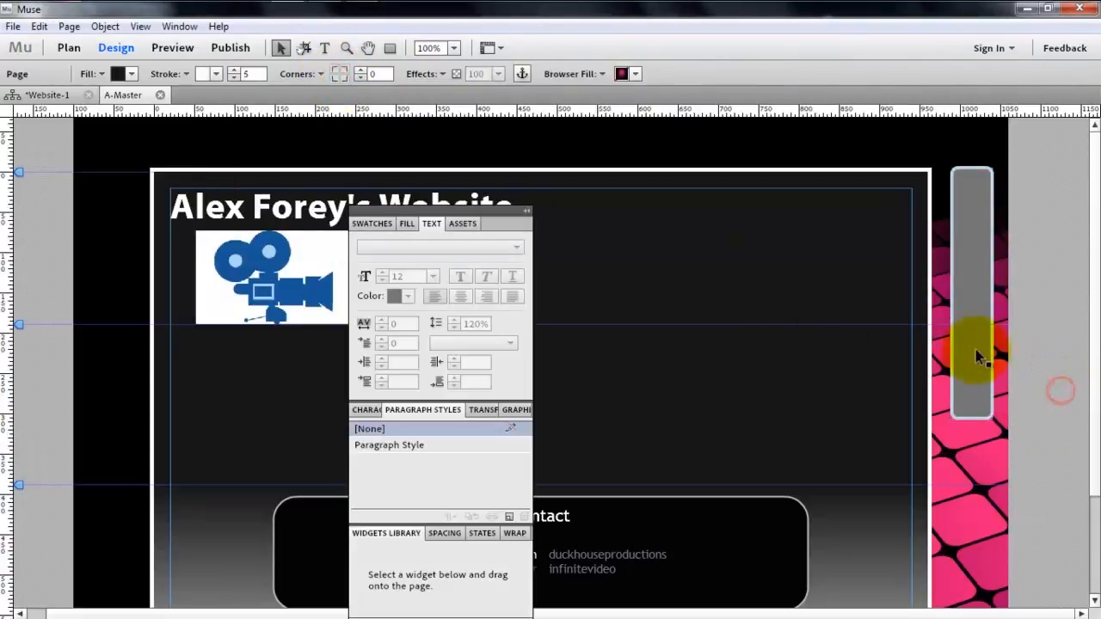
# - Set the corner radius of the grey sidebar rectangle to 25
pyautogui.click(977, 350)
pyautogui.click(378, 74)
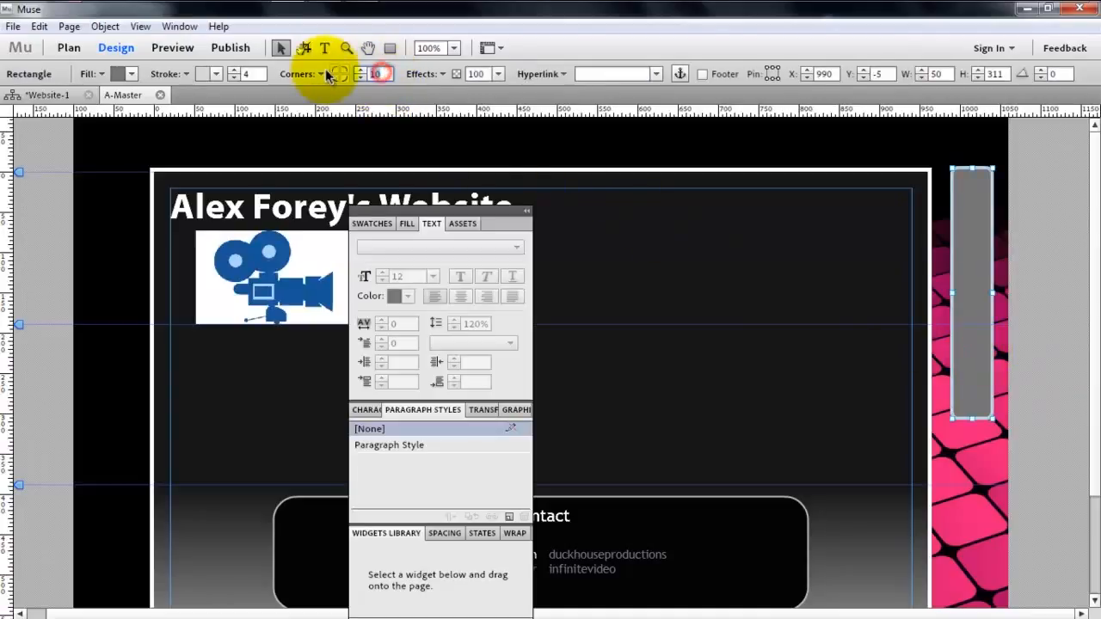
pyautogui.write('25')
pyautogui.click(994, 262)
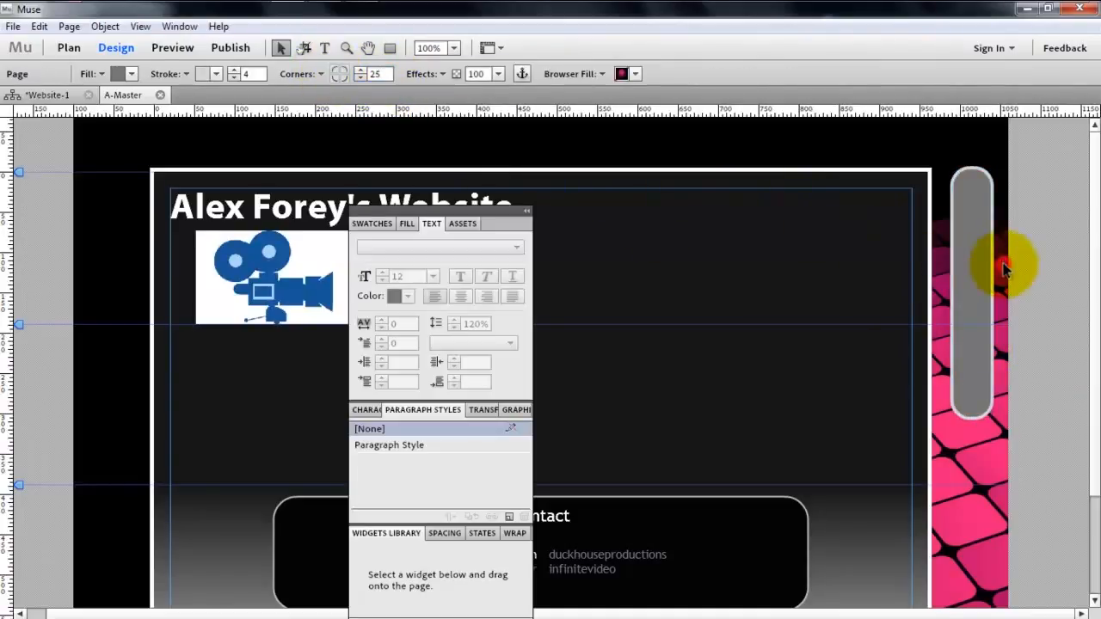
pyautogui.click(972, 275)
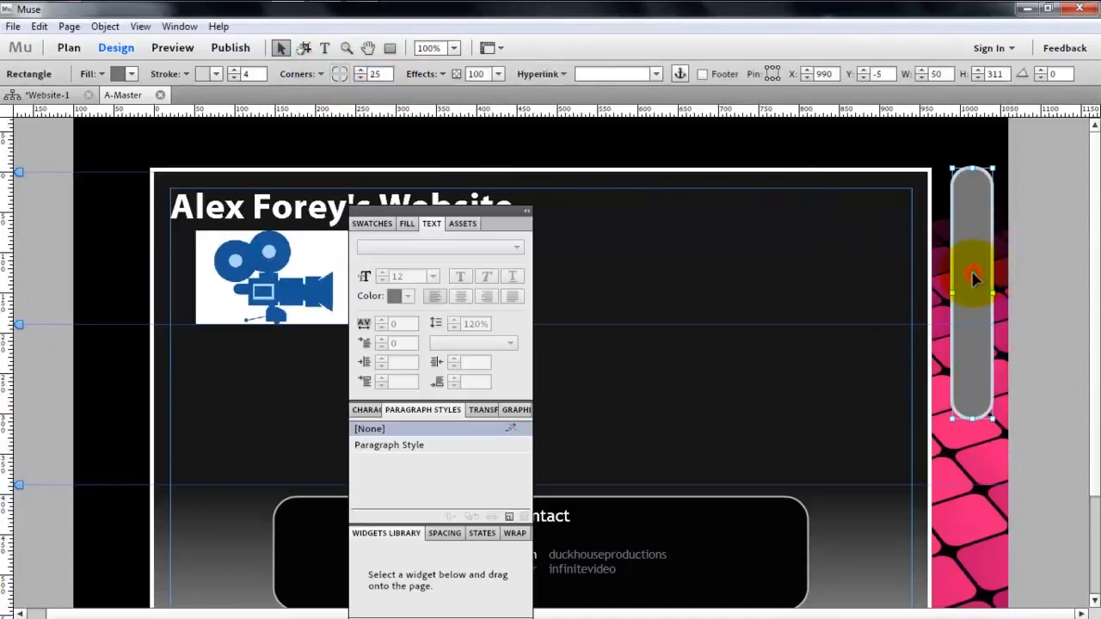
pyautogui.click(1056, 247)
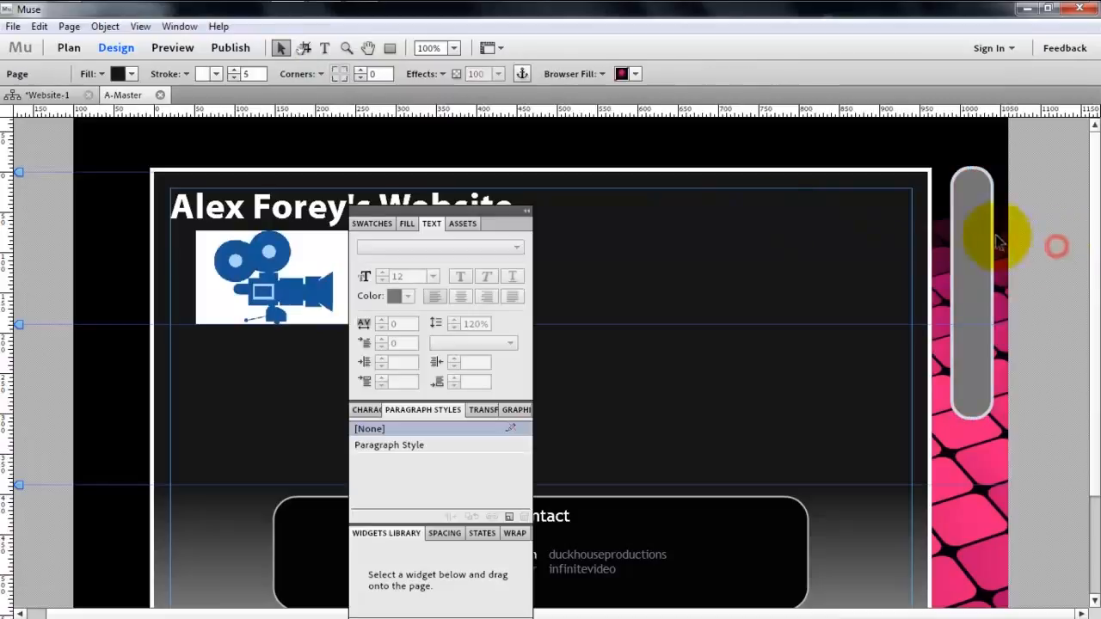
# - Start placing images and browse to the images folder inside the Duck House site folder
pyautogui.click(12, 28)
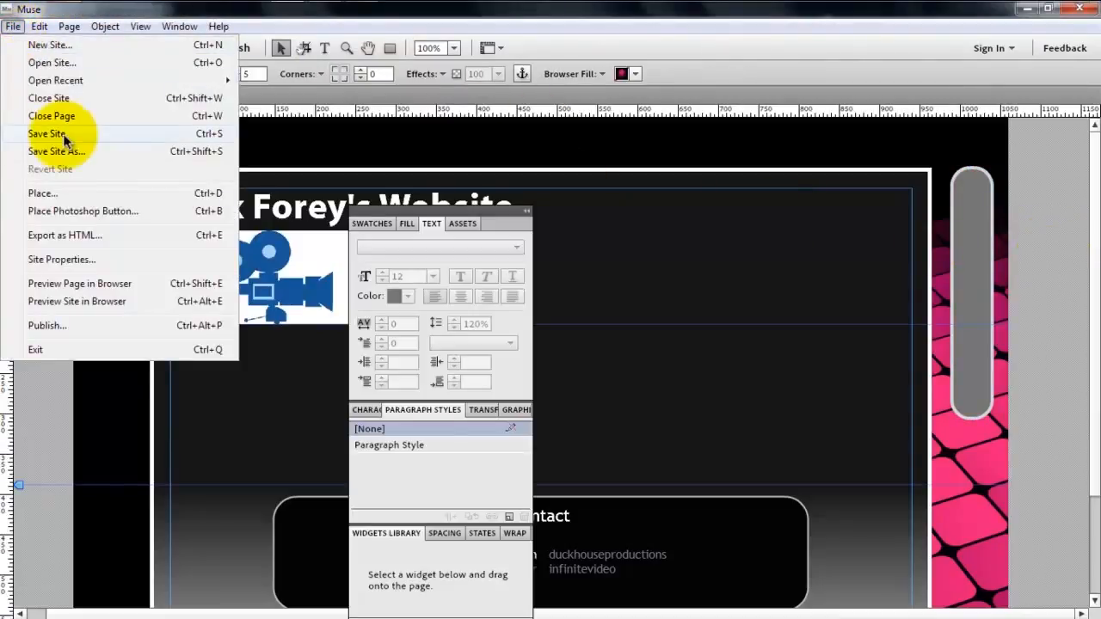
pyautogui.click(44, 194)
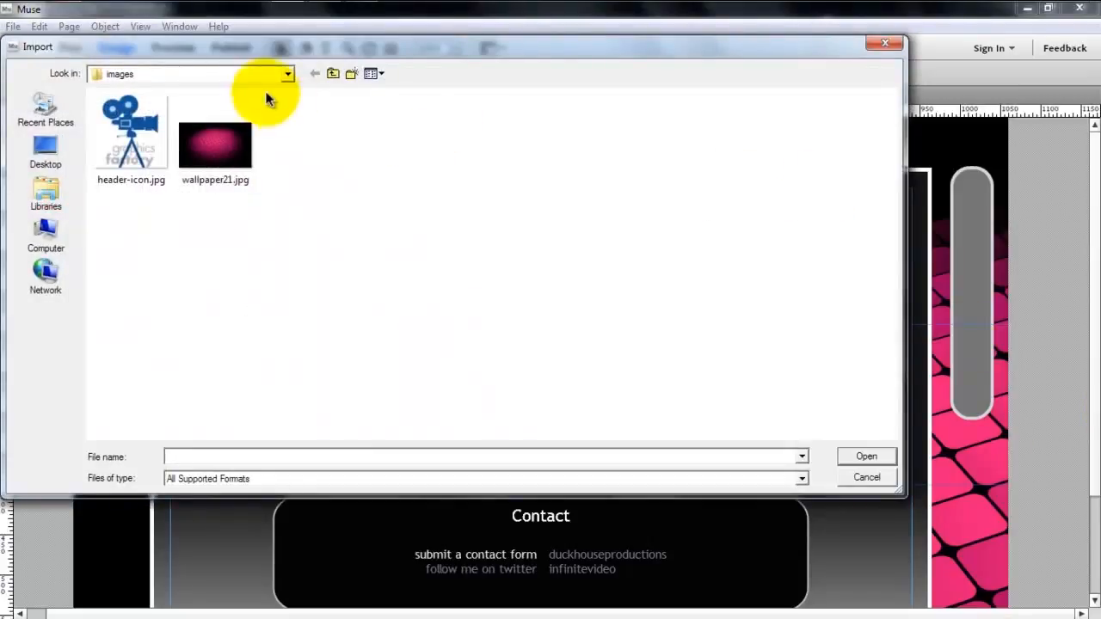
pyautogui.click(69, 223)
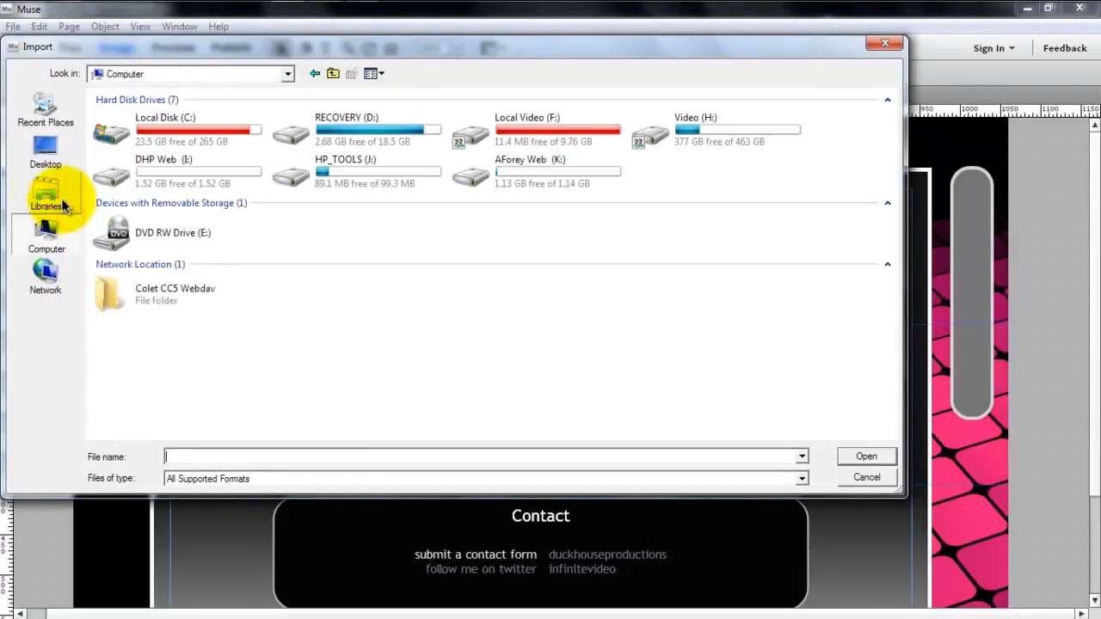
pyautogui.click(333, 74)
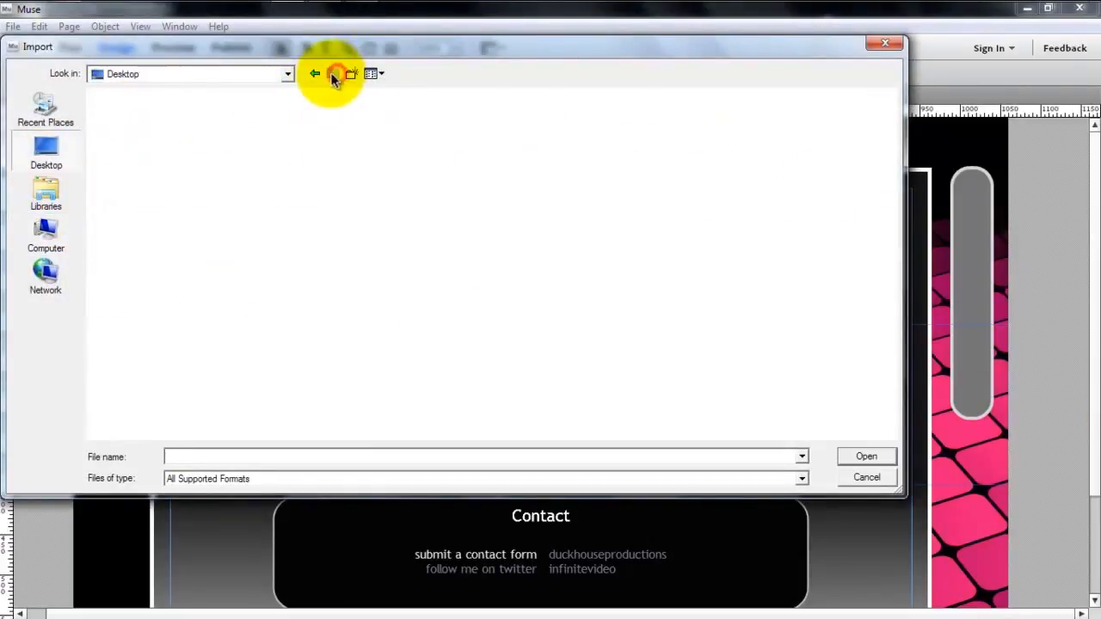
pyautogui.click(316, 74)
pyautogui.click(316, 74)
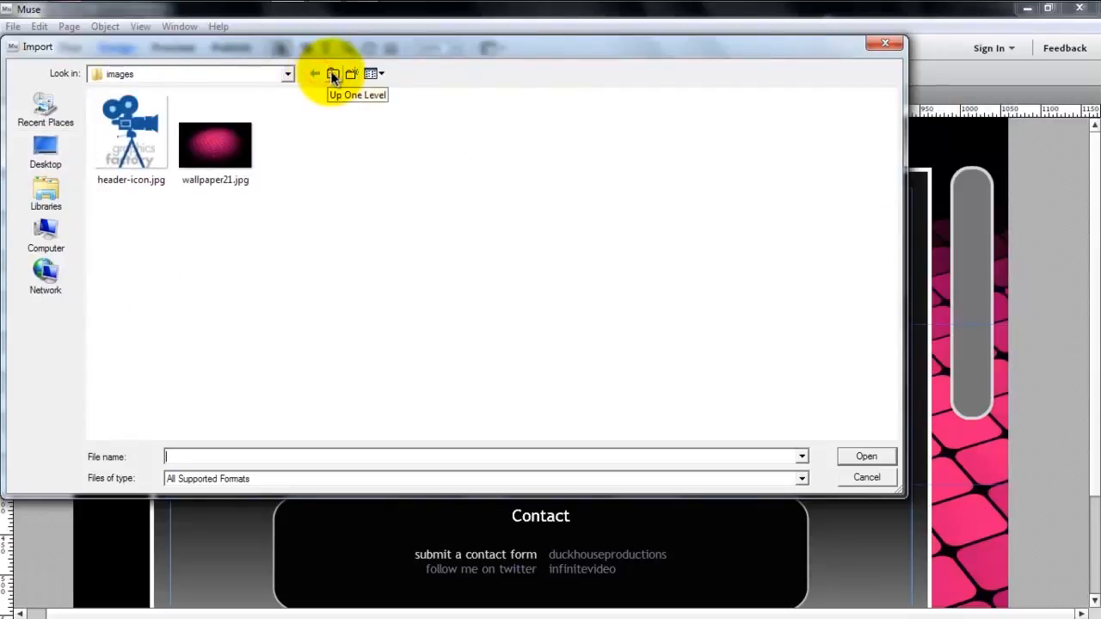
pyautogui.click(334, 74)
pyautogui.click(334, 74)
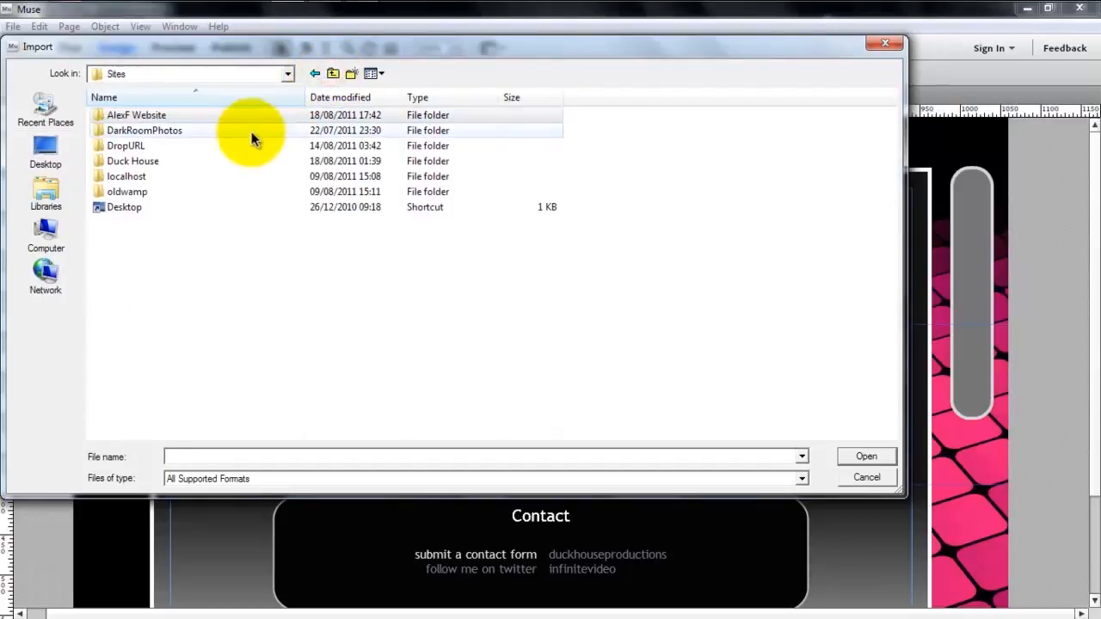
pyautogui.doubleClick(133, 161)
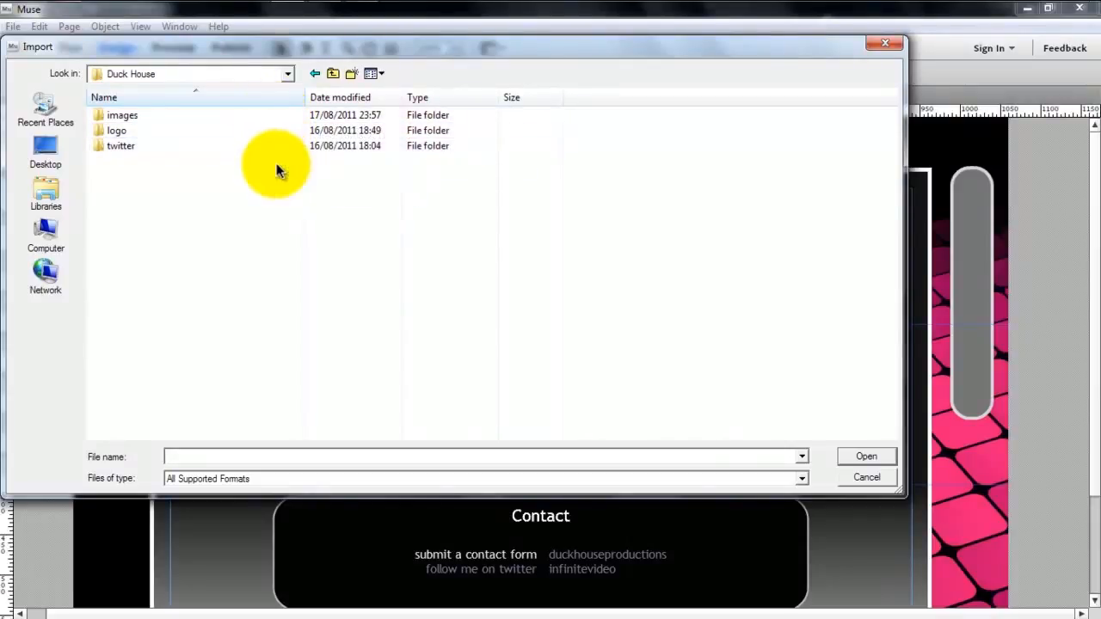
pyautogui.doubleClick(240, 114)
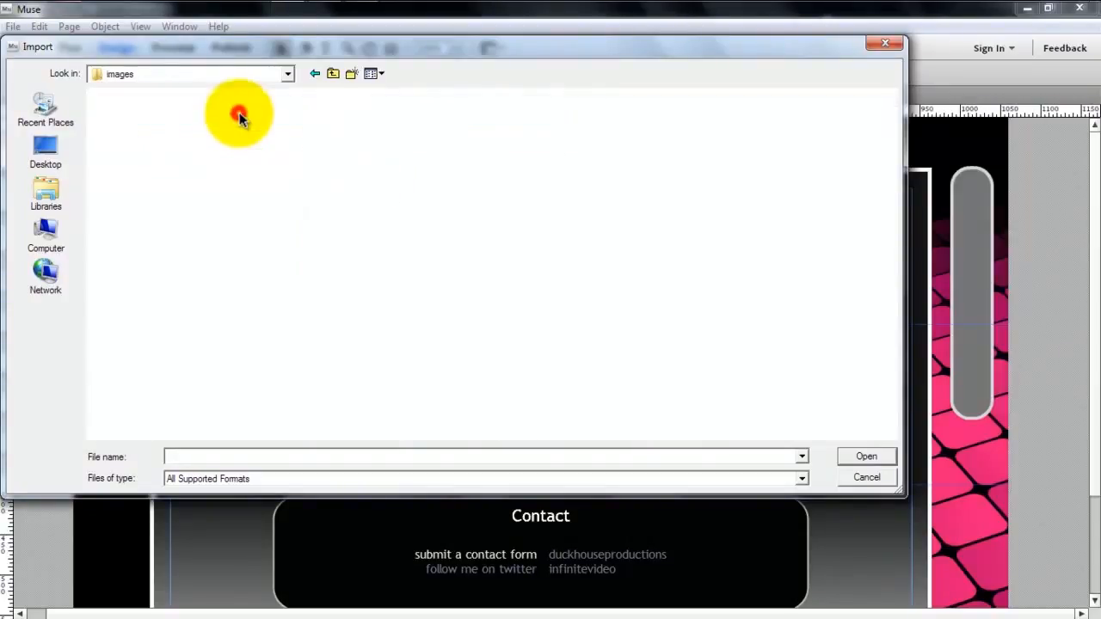
# - Select and copy find_us_on_facebook.jpg, find-us-on-vimeo.png, find-us-on-youtube.gif and follow-on-twitter.png
pyautogui.click(526, 157)
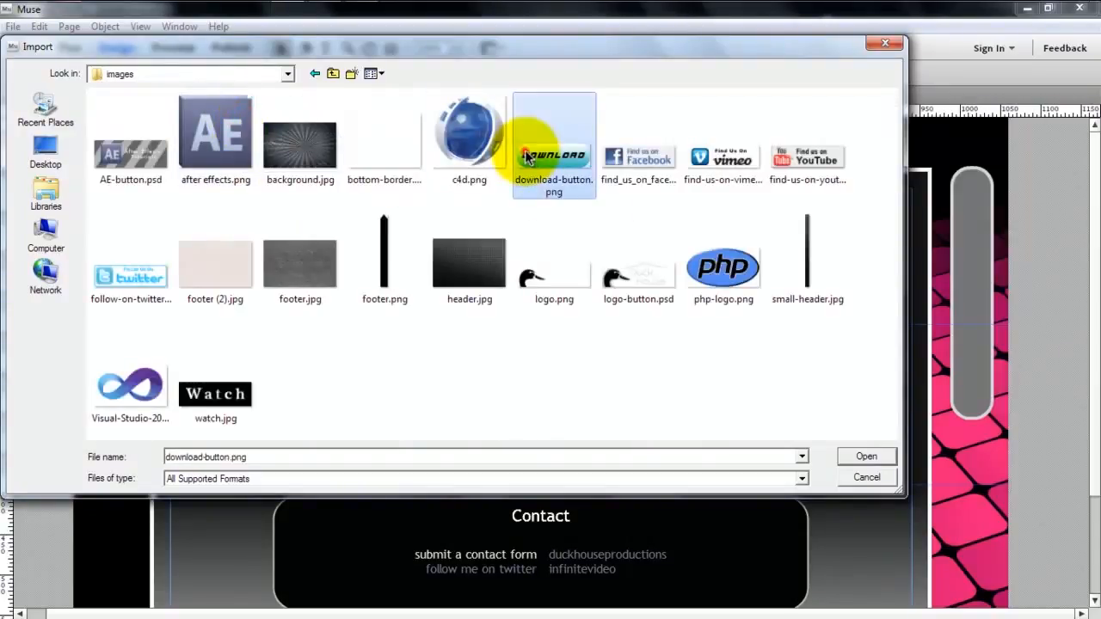
pyautogui.click(629, 159)
pyautogui.keyDown('ctrl'); pyautogui.click(714, 153); pyautogui.keyUp('ctrl')
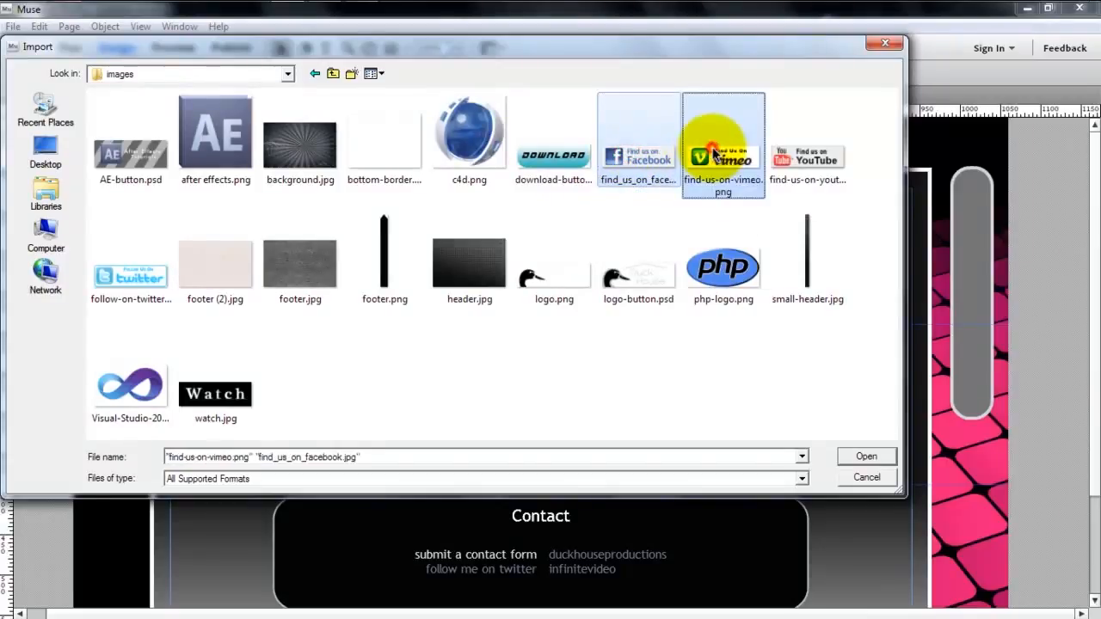
pyautogui.keyDown('ctrl'); pyautogui.click(800, 155); pyautogui.keyUp('ctrl')
pyautogui.keyDown('ctrl'); pyautogui.click(130, 293); pyautogui.keyUp('ctrl')
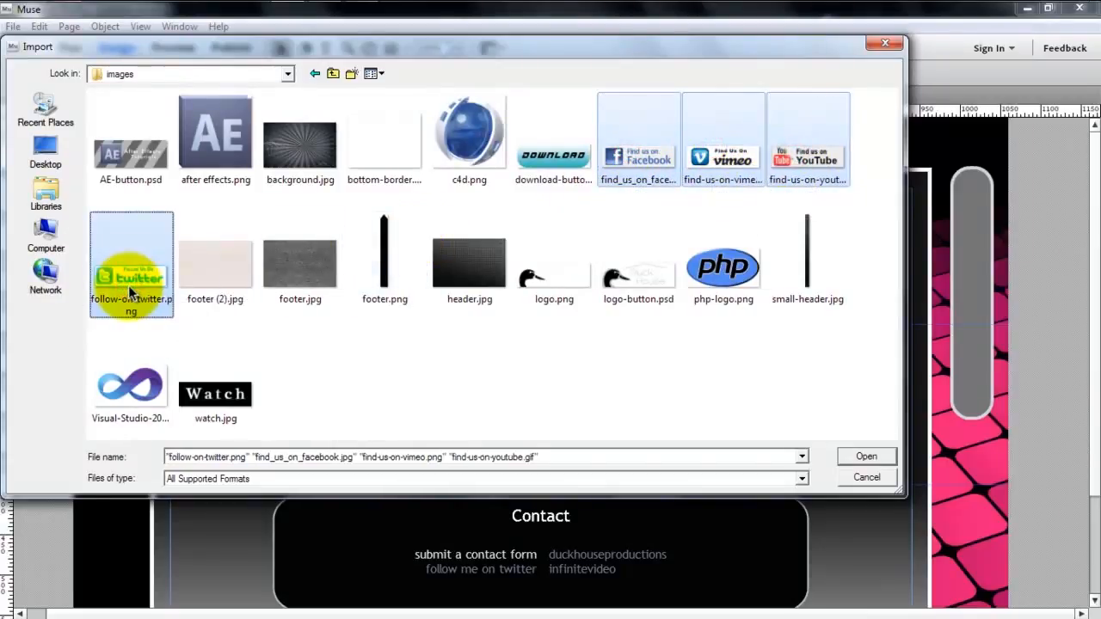
# - Paste the four social button images into the current site's own images folder and open them all for placing
pyautogui.click(316, 75)
pyautogui.click(317, 75)
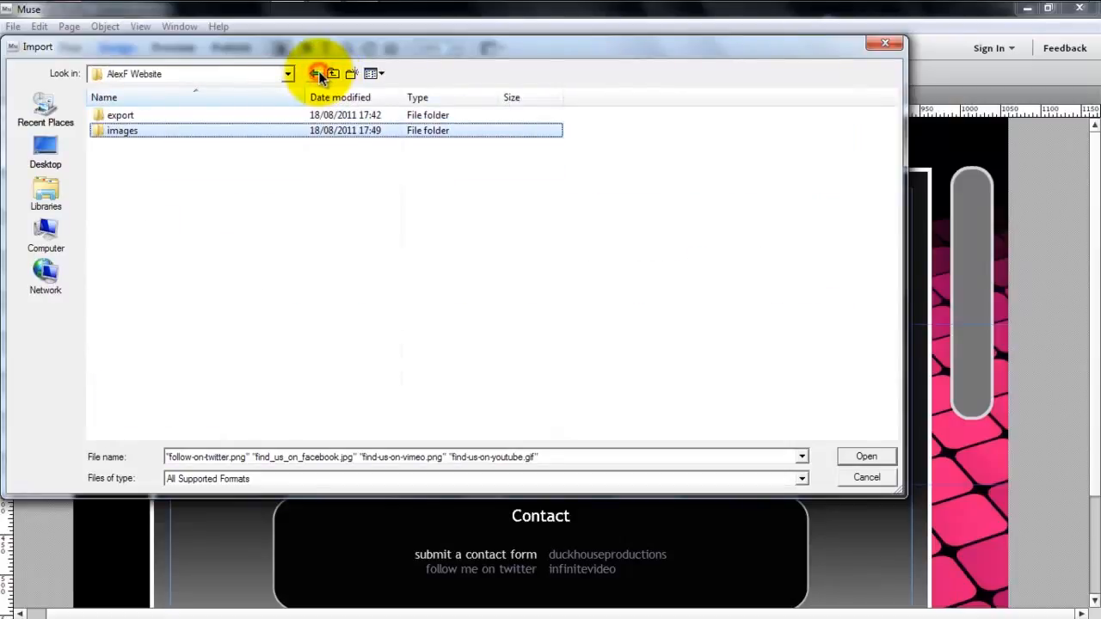
pyautogui.click(317, 74)
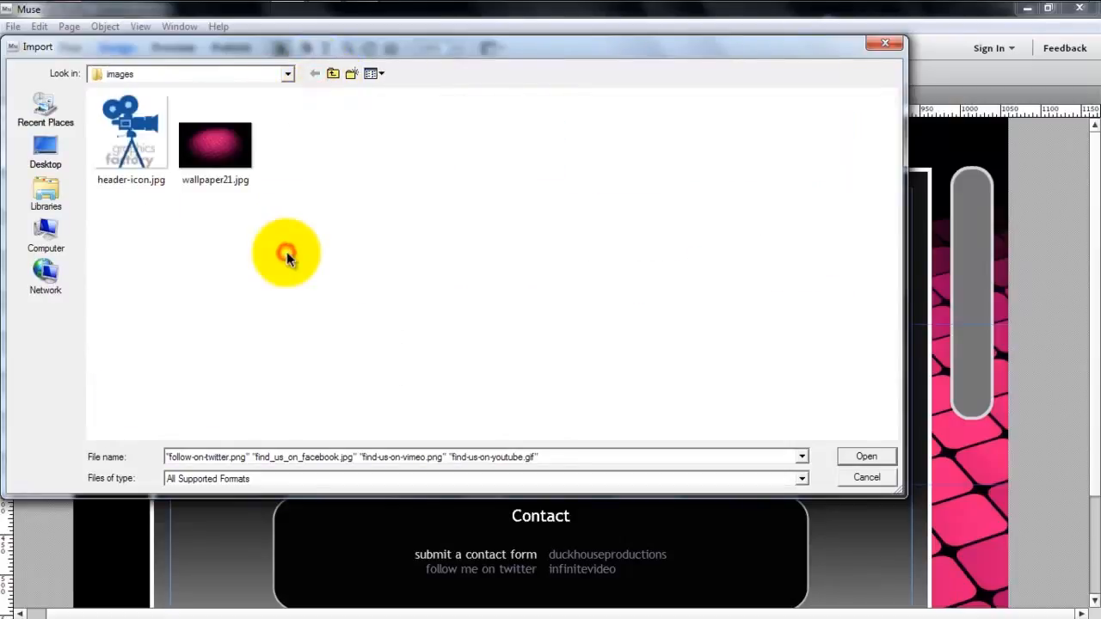
pyautogui.click(866, 457)
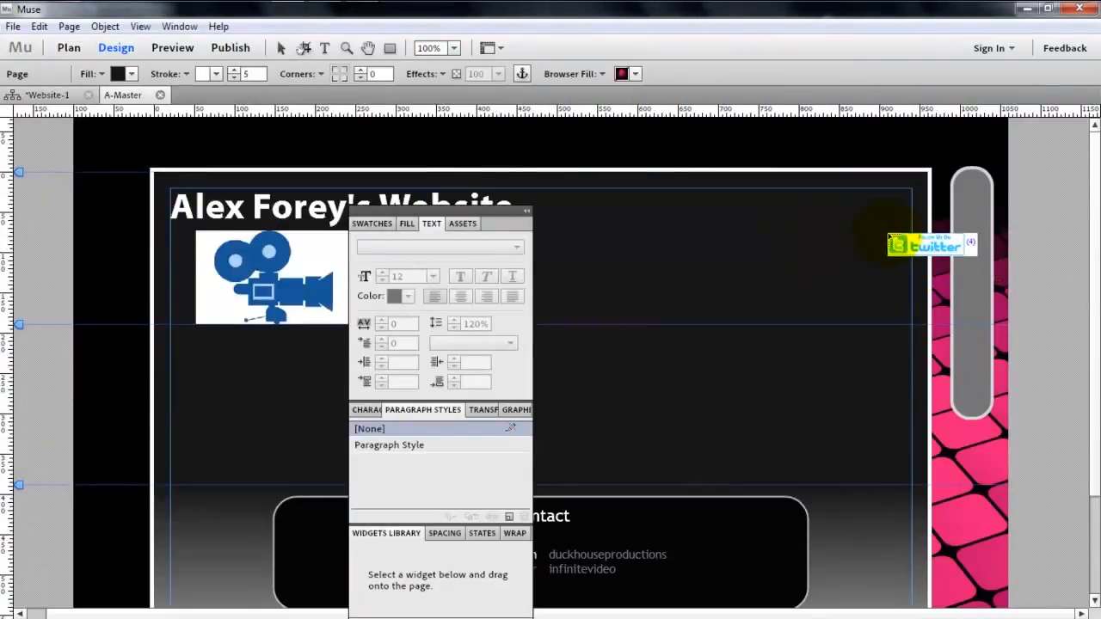
# - Place the Twitter, Facebook, Vimeo and YouTube buttons in the header, with Twitter about 105 by 32 and YouTube about 112 by 34
pyautogui.click(731, 218)
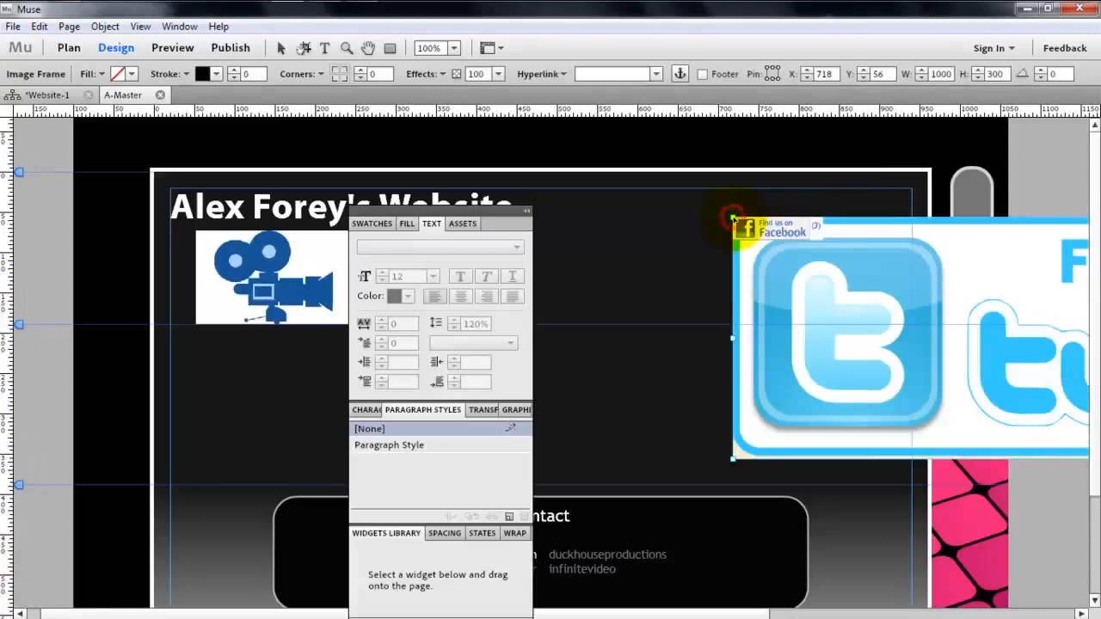
pyautogui.hotkey('ctrl', 'z')
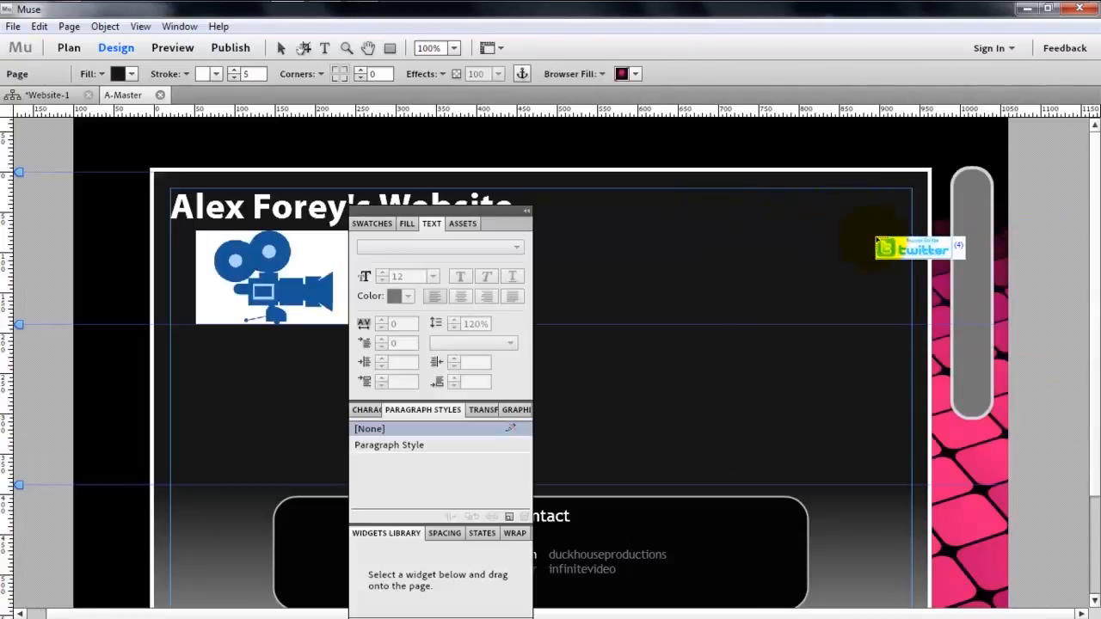
pyautogui.moveTo(680, 230); pyautogui.dragTo(855, 249)
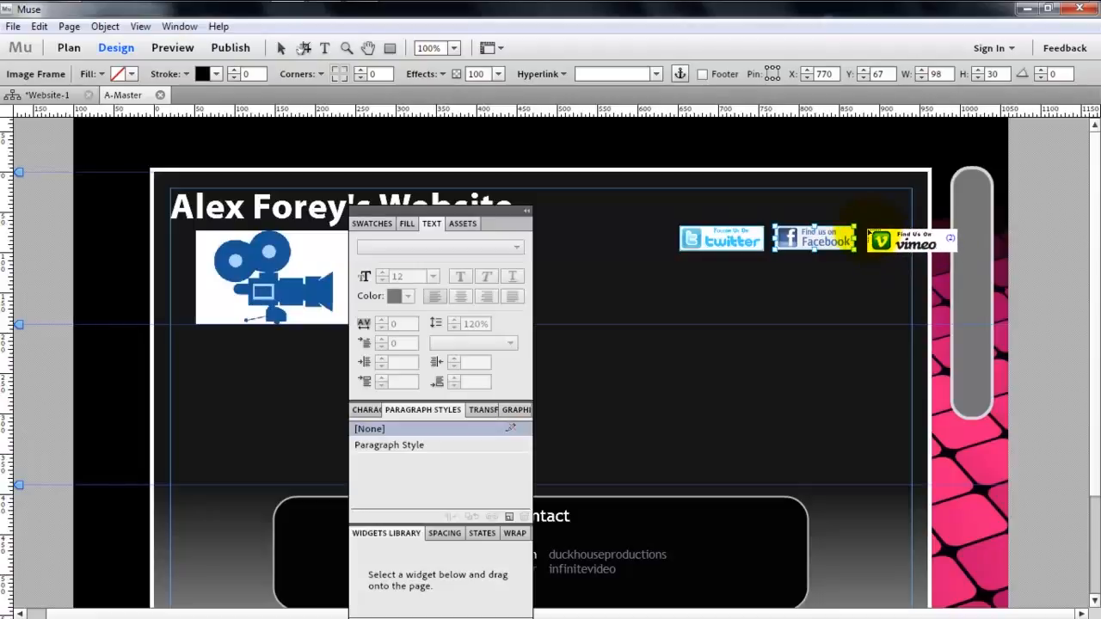
pyautogui.click(864, 231)
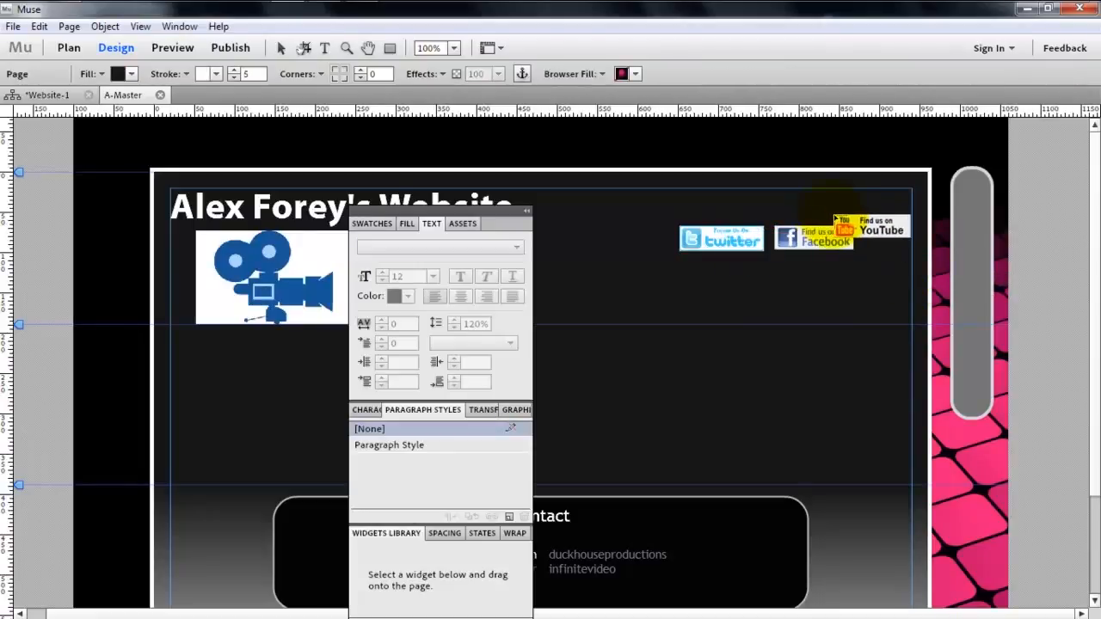
pyautogui.click(886, 238)
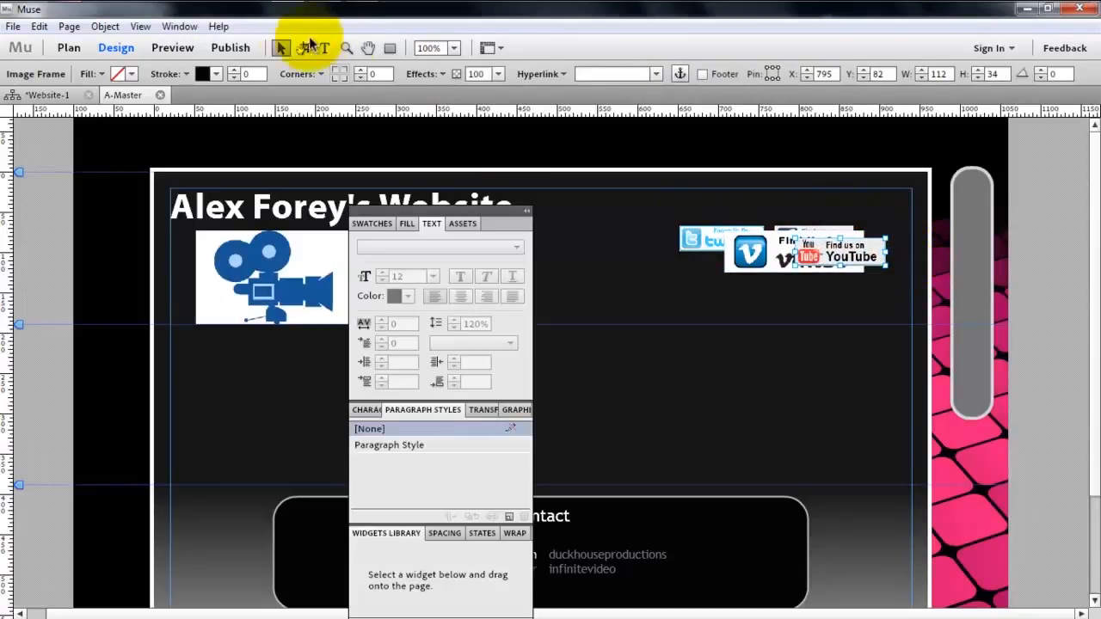
# - Move the overlapping YouTube and Vimeo buttons apart onto clear space and delete the Facebook button
pyautogui.click(280, 48)
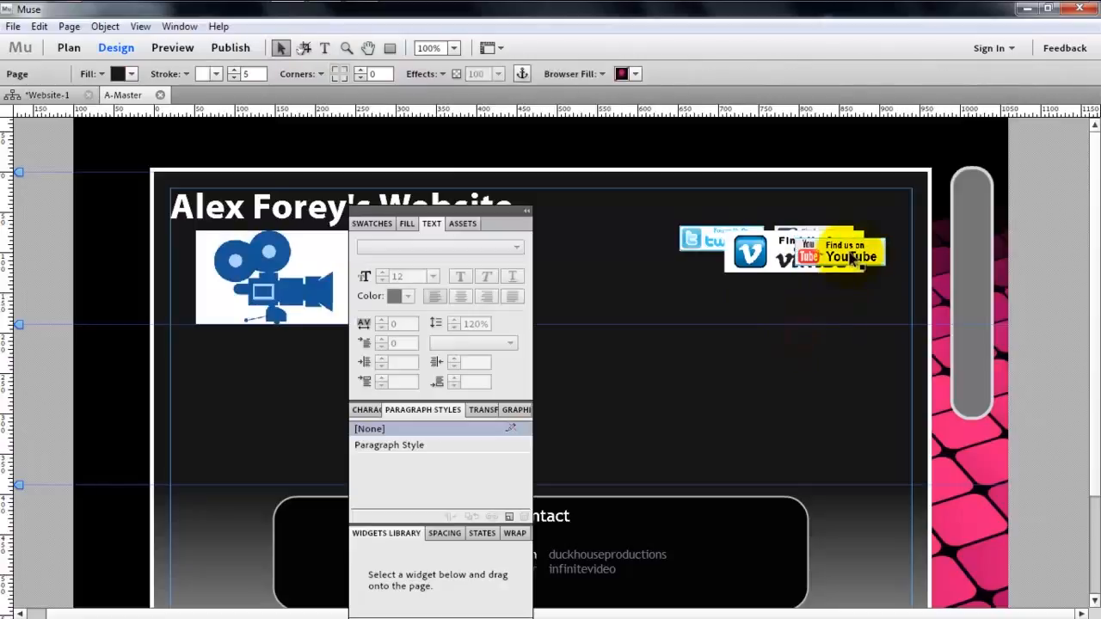
pyautogui.moveTo(845, 252); pyautogui.dragTo(945, 348)
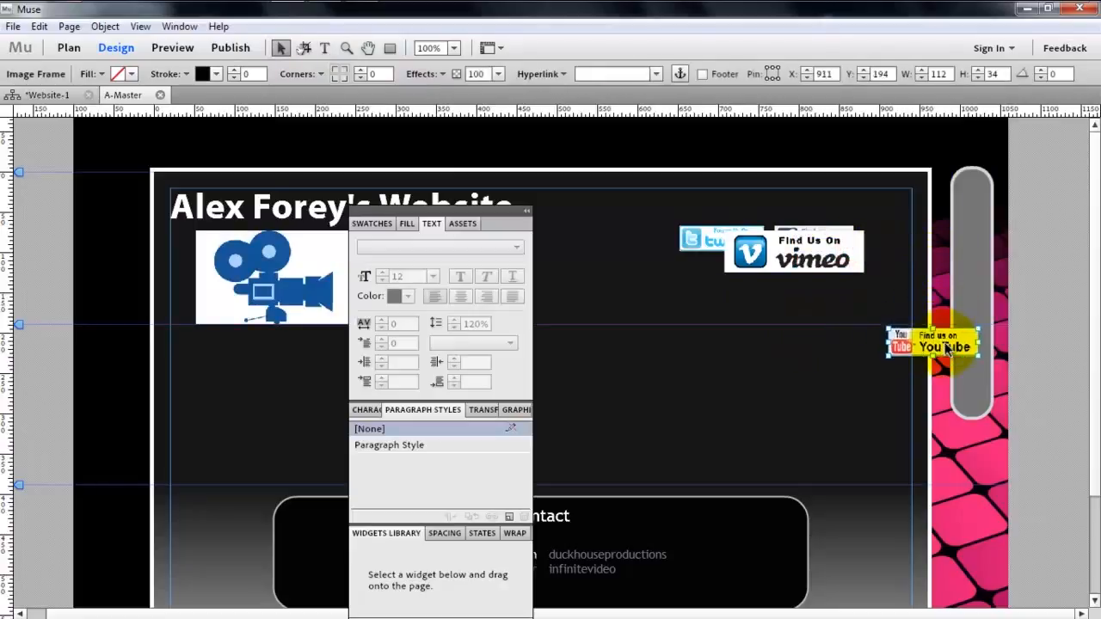
pyautogui.moveTo(779, 253); pyautogui.dragTo(739, 317)
pyautogui.click(799, 242)
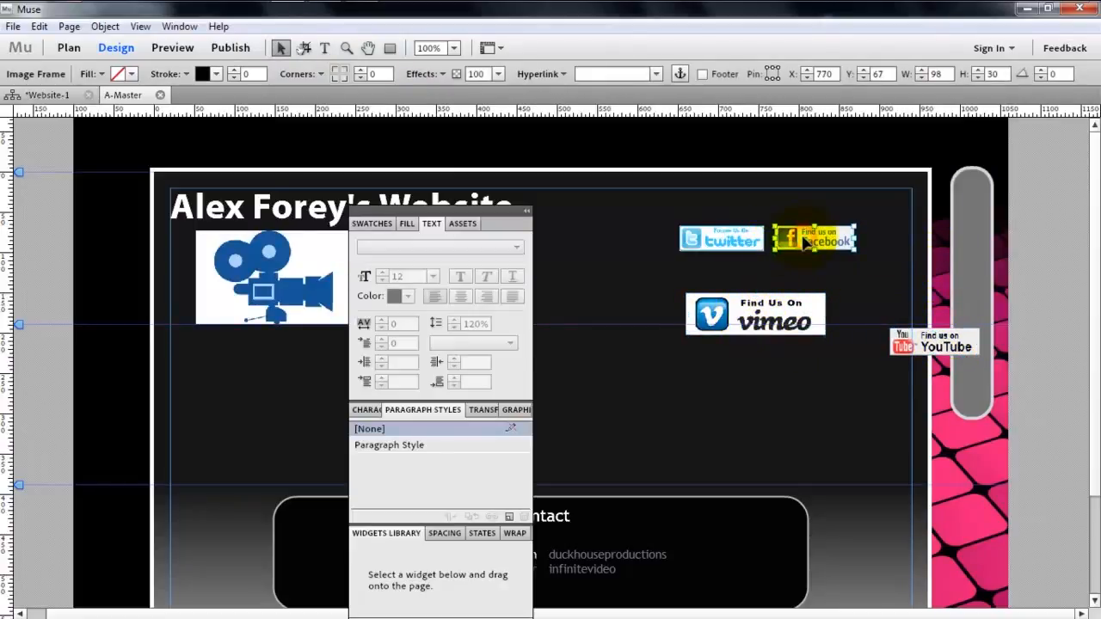
pyautogui.press('Delete')
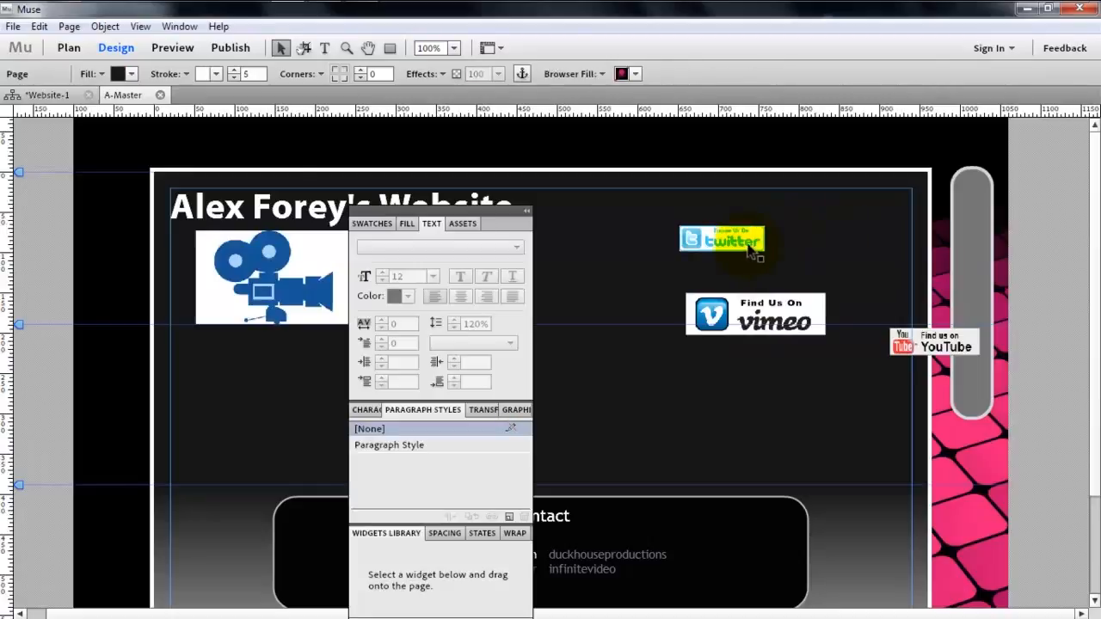
# - Rotate the Twitter button to 90 degrees and fit it inside the sidebar's upper end with corner radius 10
pyautogui.moveTo(750, 248); pyautogui.dragTo(937, 226)
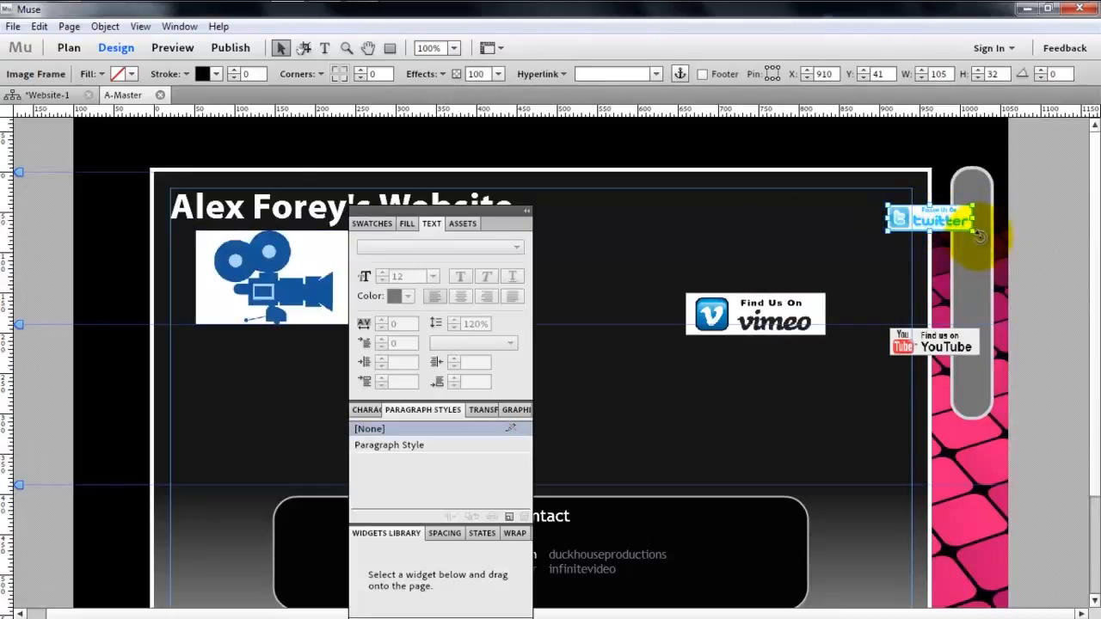
pyautogui.moveTo(980, 235); pyautogui.dragTo(915, 268)
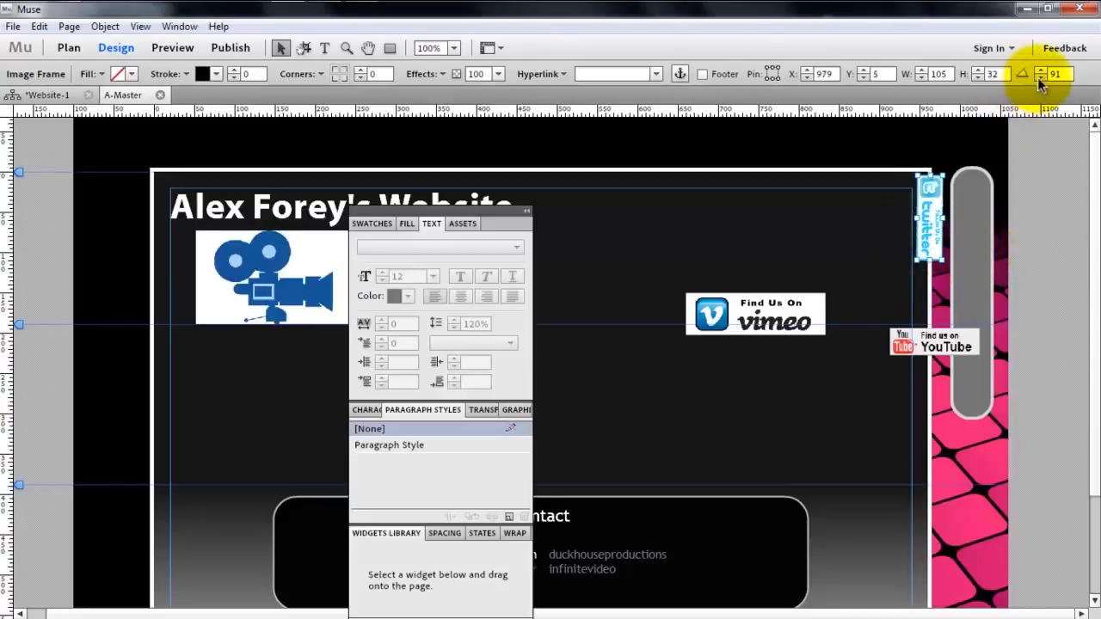
pyautogui.moveTo(932, 225); pyautogui.dragTo(974, 234)
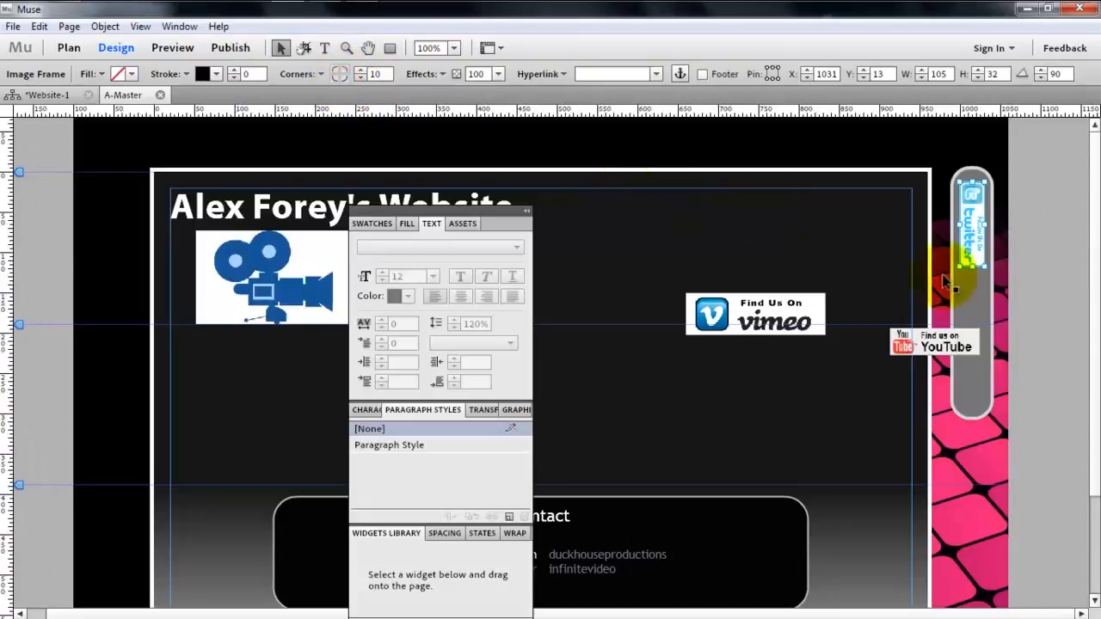
pyautogui.click(970, 301)
pyautogui.click(971, 258)
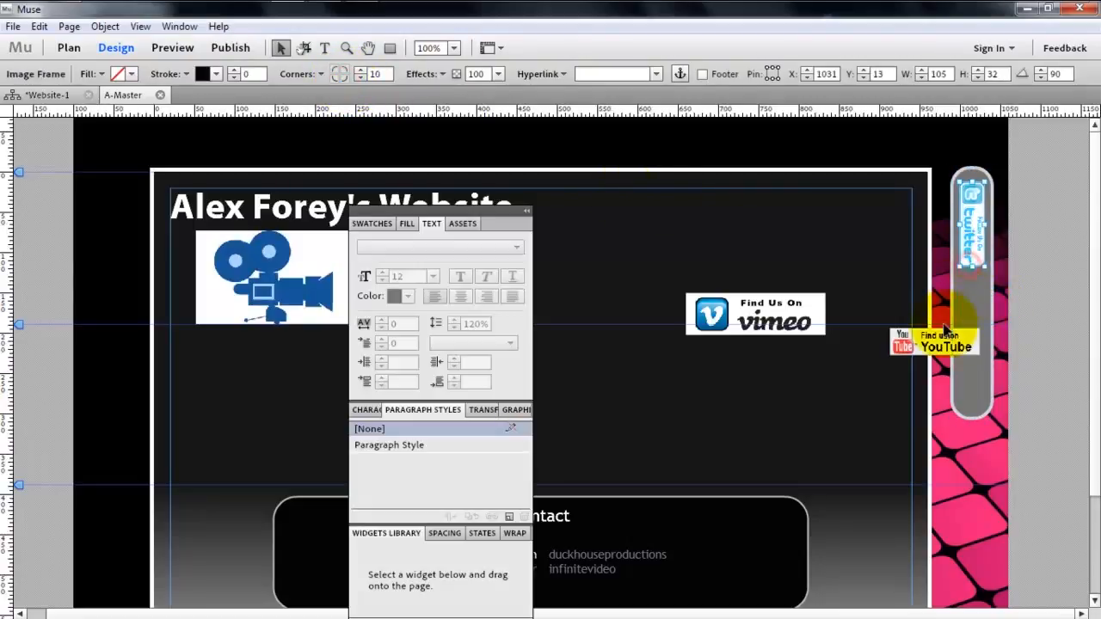
# - Rotate the YouTube button beside the sidebar to exactly 90 degrees
pyautogui.click(905, 349)
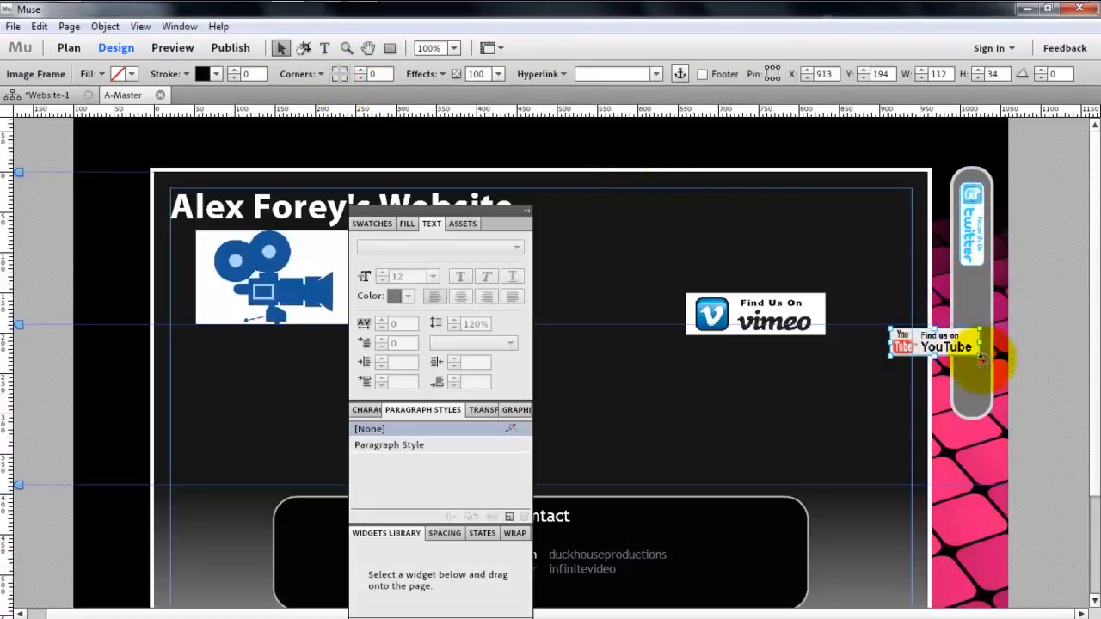
pyautogui.moveTo(981, 359); pyautogui.dragTo(914, 406)
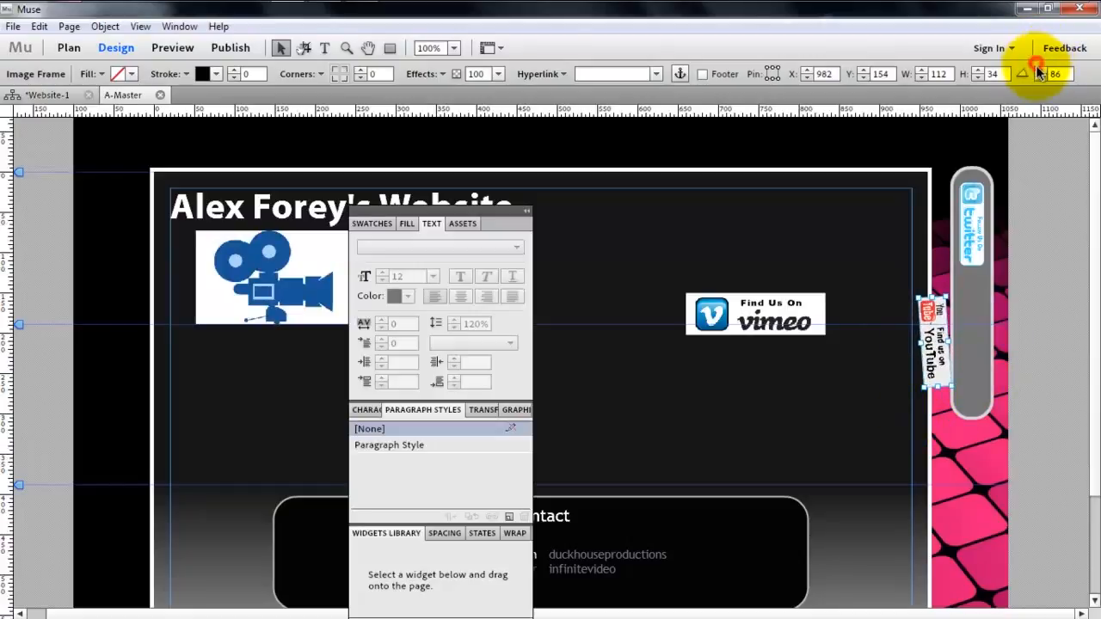
pyautogui.click(1040, 70)
pyautogui.click(1040, 70)
pyautogui.click(1040, 70)
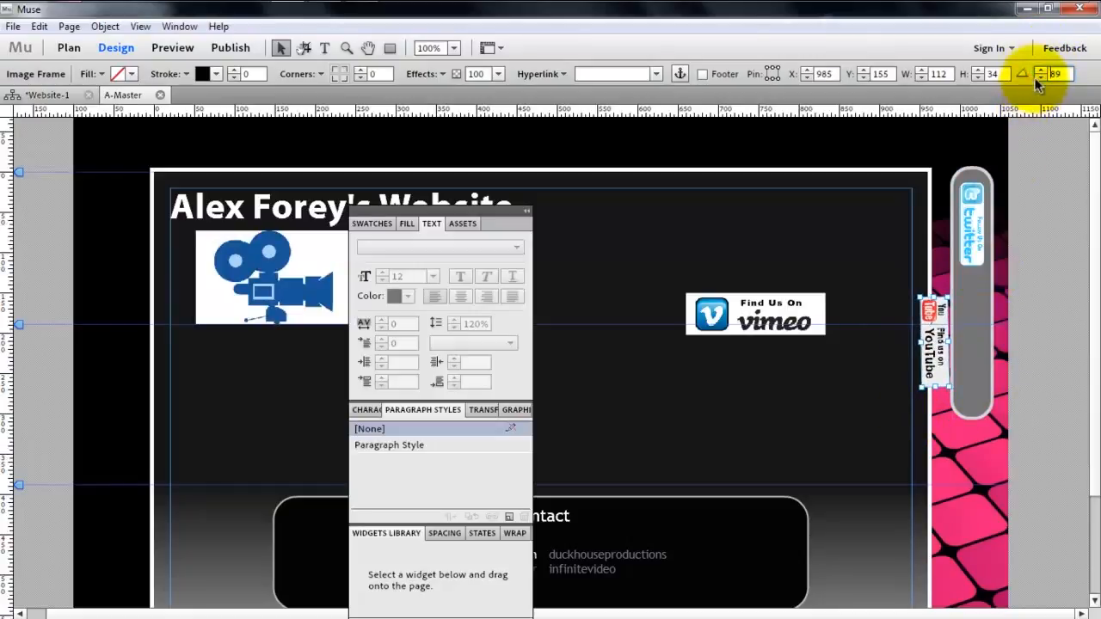
pyautogui.click(1043, 74)
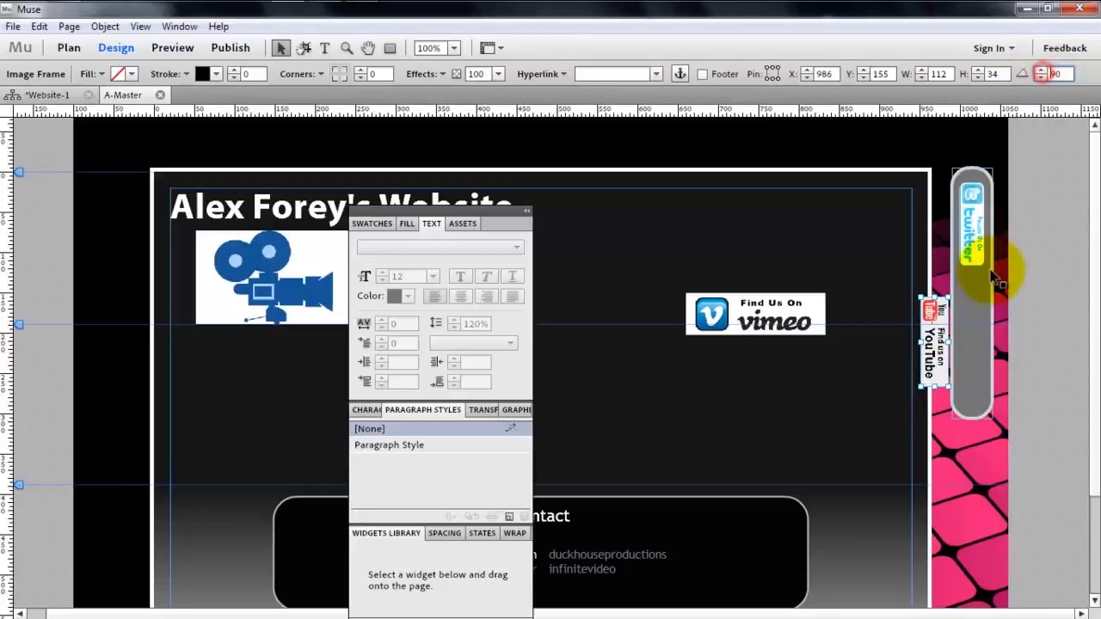
# - Fit the YouTube button inside the sidebar below Twitter at about 107 by 33 and set its corner radius to 10
pyautogui.moveTo(934, 335); pyautogui.dragTo(977, 319)
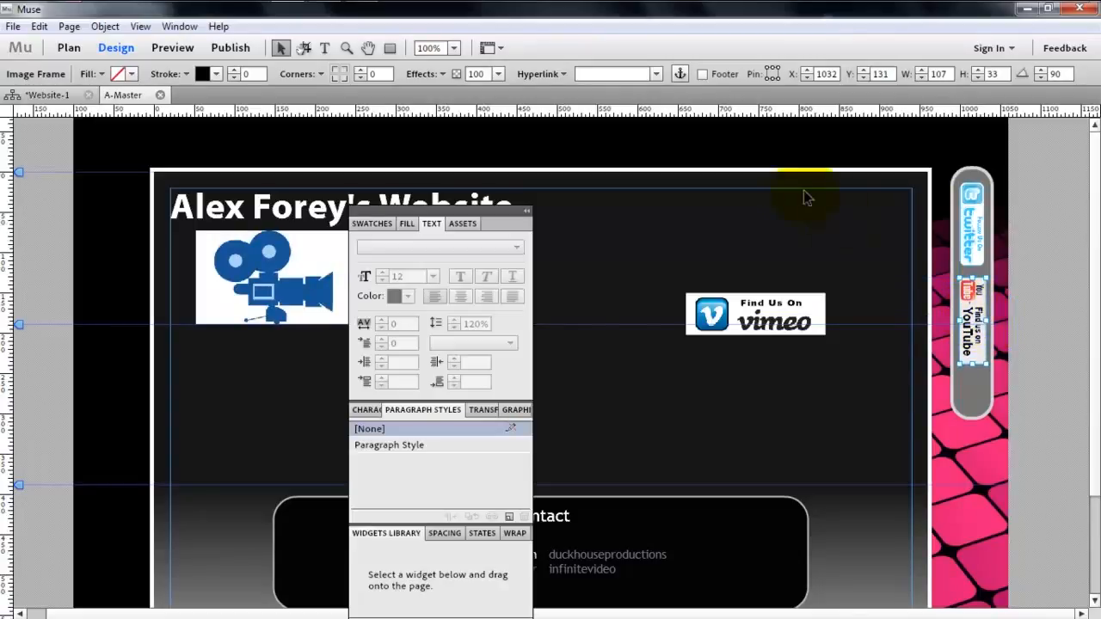
pyautogui.click(340, 74)
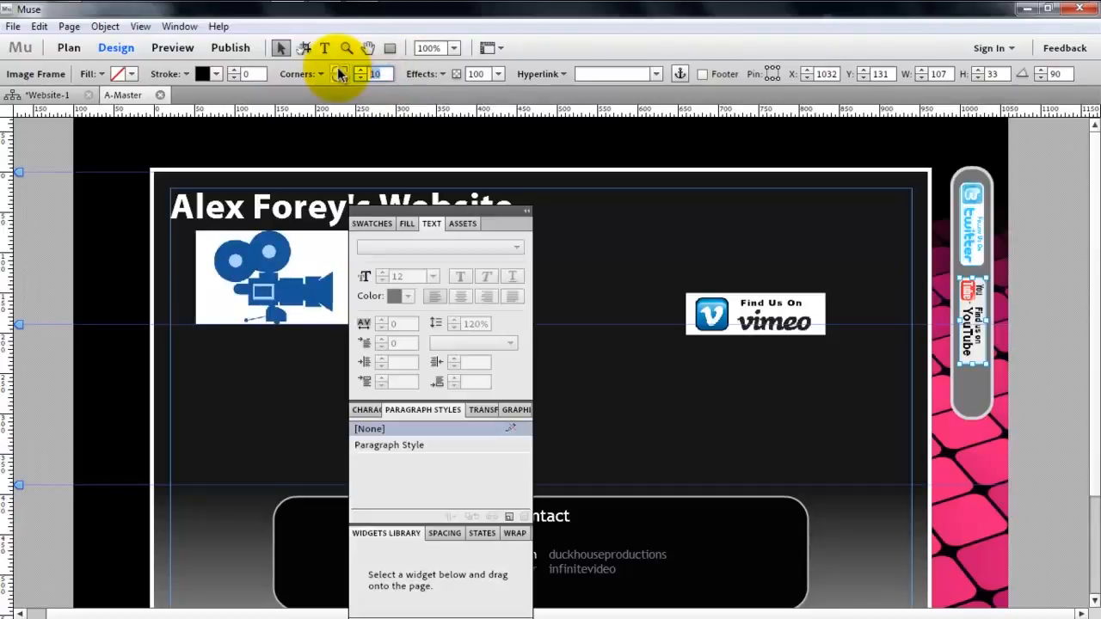
pyautogui.click(958, 377)
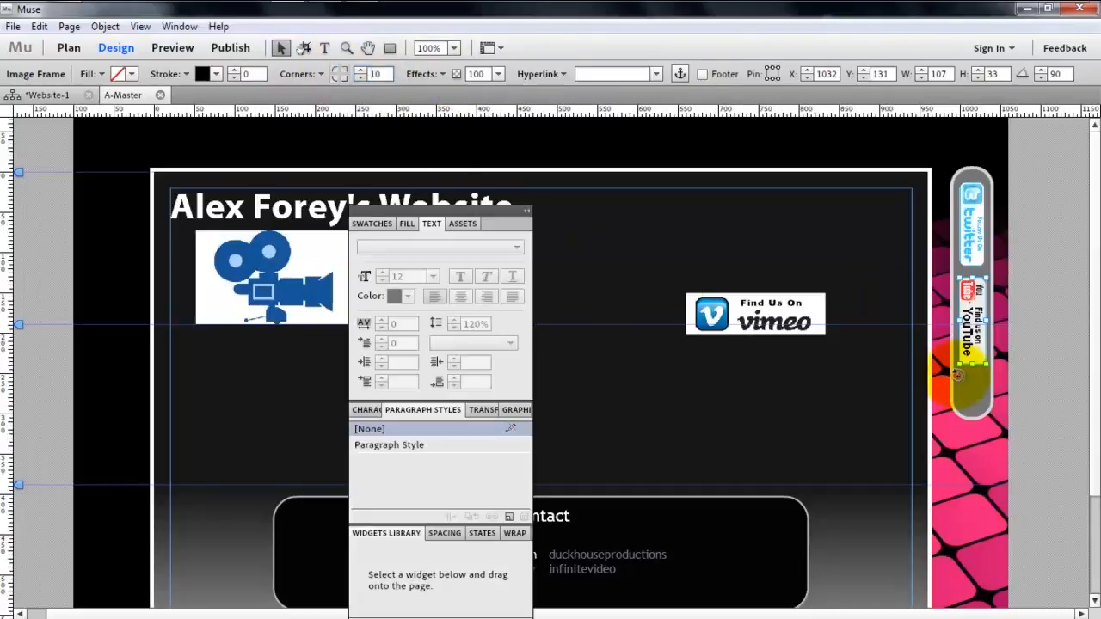
# - Extend the grey sidebar downward to a height of about 368 to make room for a third button
pyautogui.click(974, 418)
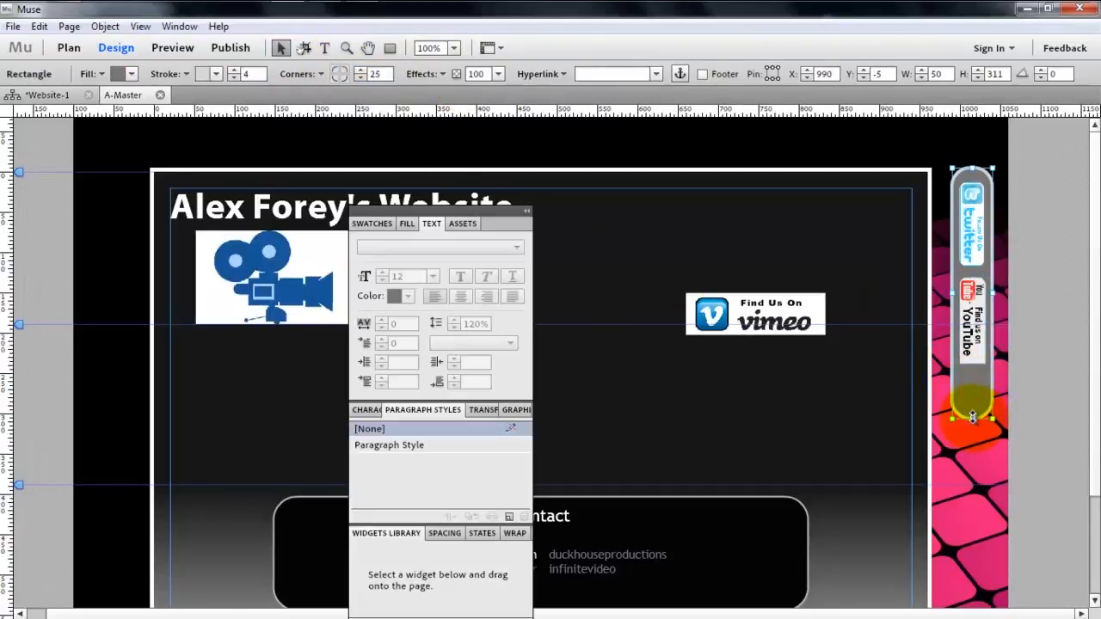
pyautogui.moveTo(971, 416); pyautogui.dragTo(971, 462)
# - Move the Vimeo button near the sidebar's lower end and rotate it to exactly 90 degrees
pyautogui.click(766, 323)
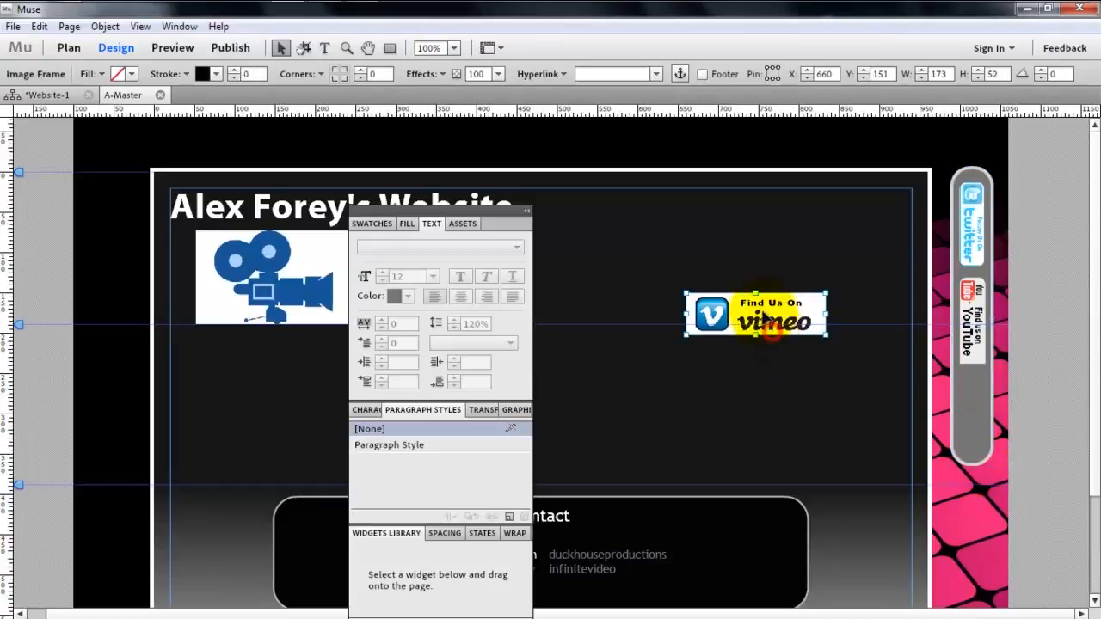
pyautogui.moveTo(763, 318); pyautogui.dragTo(892, 415)
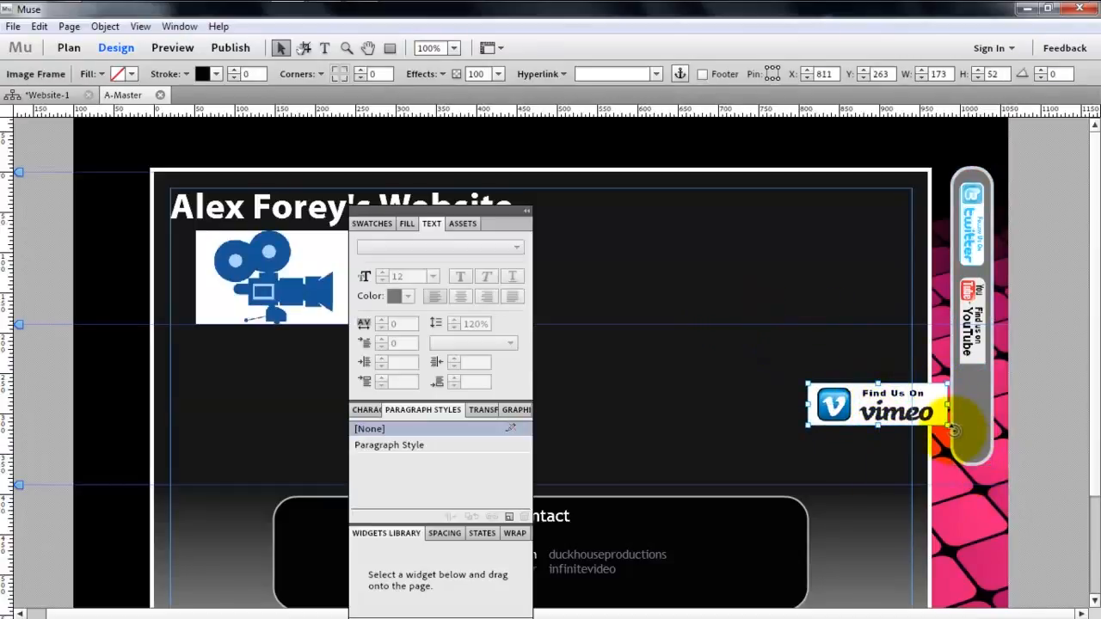
pyautogui.moveTo(953, 430); pyautogui.dragTo(856, 480)
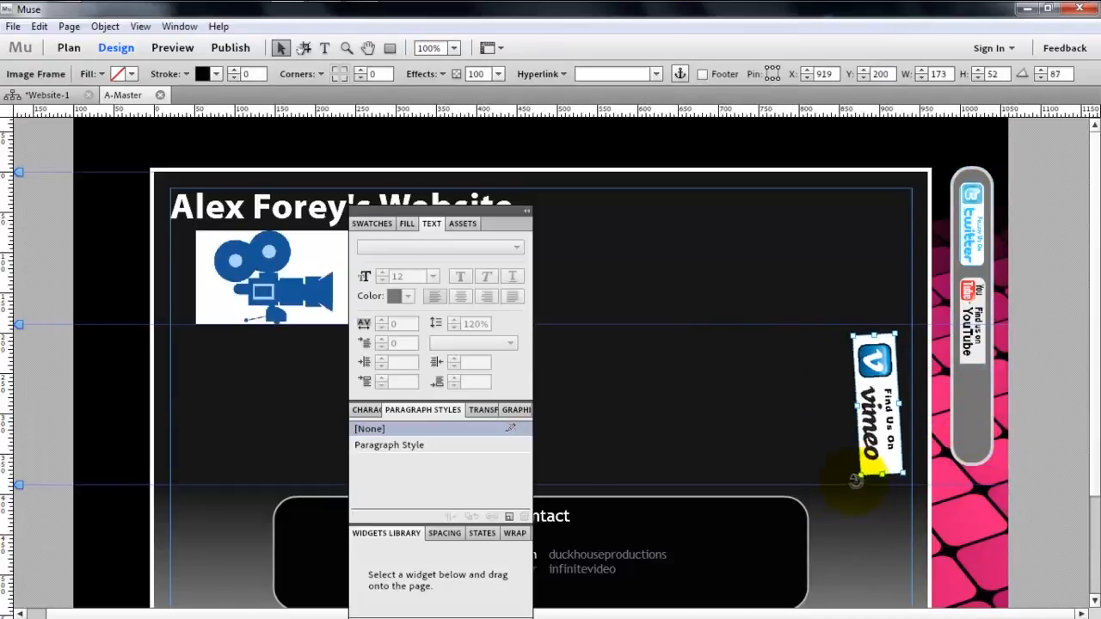
pyautogui.click(1038, 71)
pyautogui.click(1038, 71)
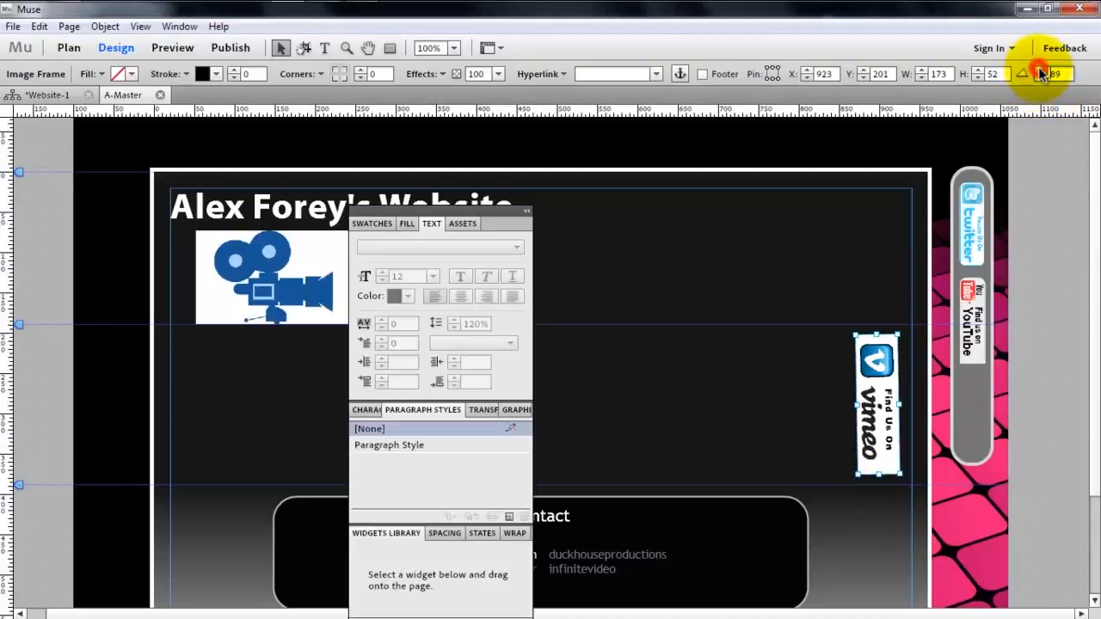
pyautogui.click(1039, 70)
# - Shrink the Vimeo button to about 116 by 35 and position it inside the sidebar below the YouTube button
pyautogui.moveTo(886, 365); pyautogui.dragTo(990, 409)
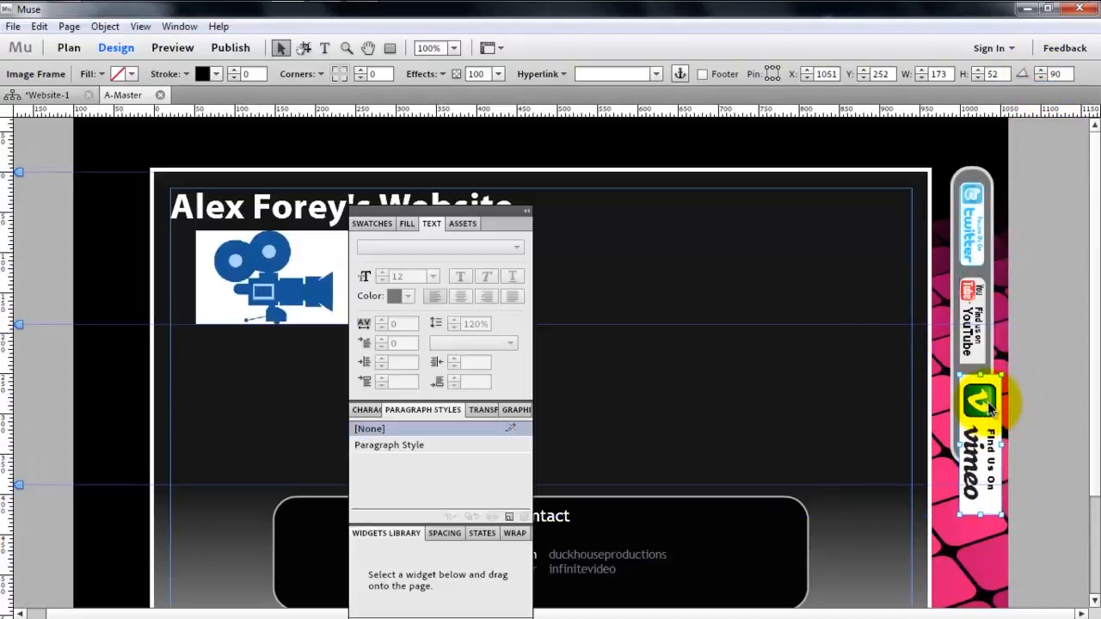
pyautogui.click(1002, 521)
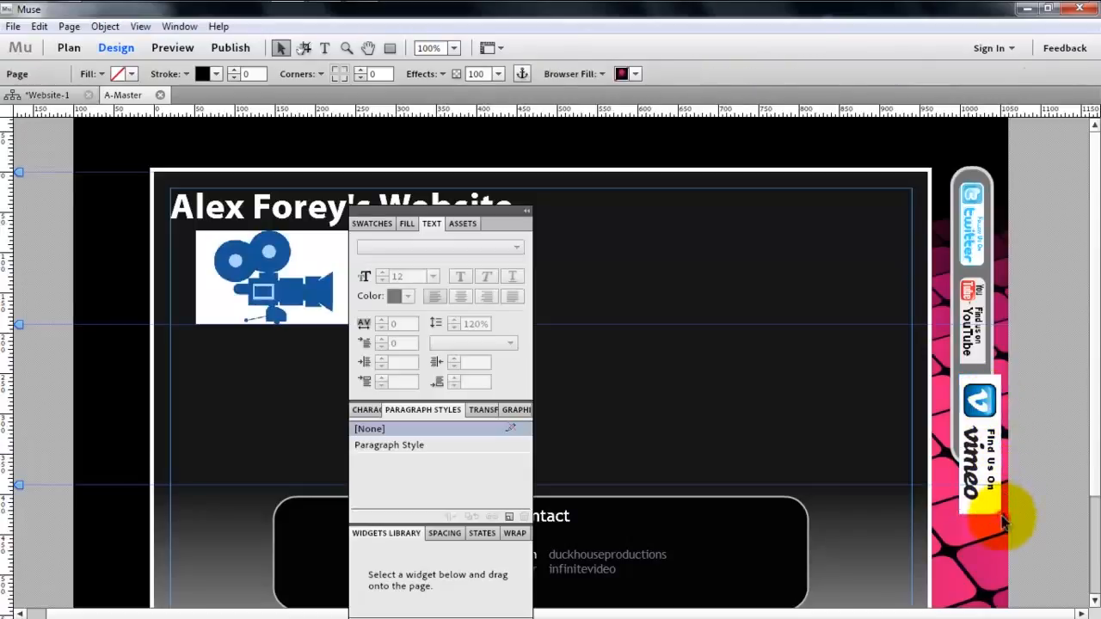
pyautogui.click(995, 513)
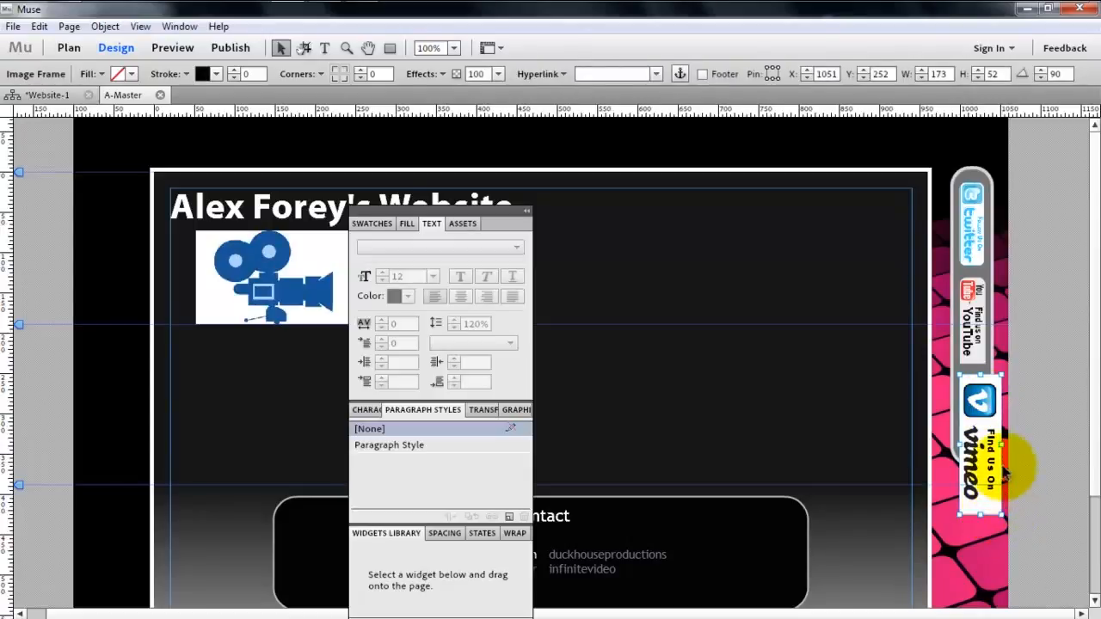
pyautogui.moveTo(997, 443); pyautogui.dragTo(987, 441)
pyautogui.press('Up')
pyautogui.press('Up')
pyautogui.press('Up')
pyautogui.press('Up')
pyautogui.press('Up')
pyautogui.press('Up')
pyautogui.press('Up')
pyautogui.press('Up')
pyautogui.press('Up')
pyautogui.press('Up')
pyautogui.press('Up')
pyautogui.press('Up')
pyautogui.press('Up')
pyautogui.press('Up')
pyautogui.press('Up')
pyautogui.press('Up')
pyautogui.press('Up')
pyautogui.press('Up')
pyautogui.press('Up')
pyautogui.press('Up')
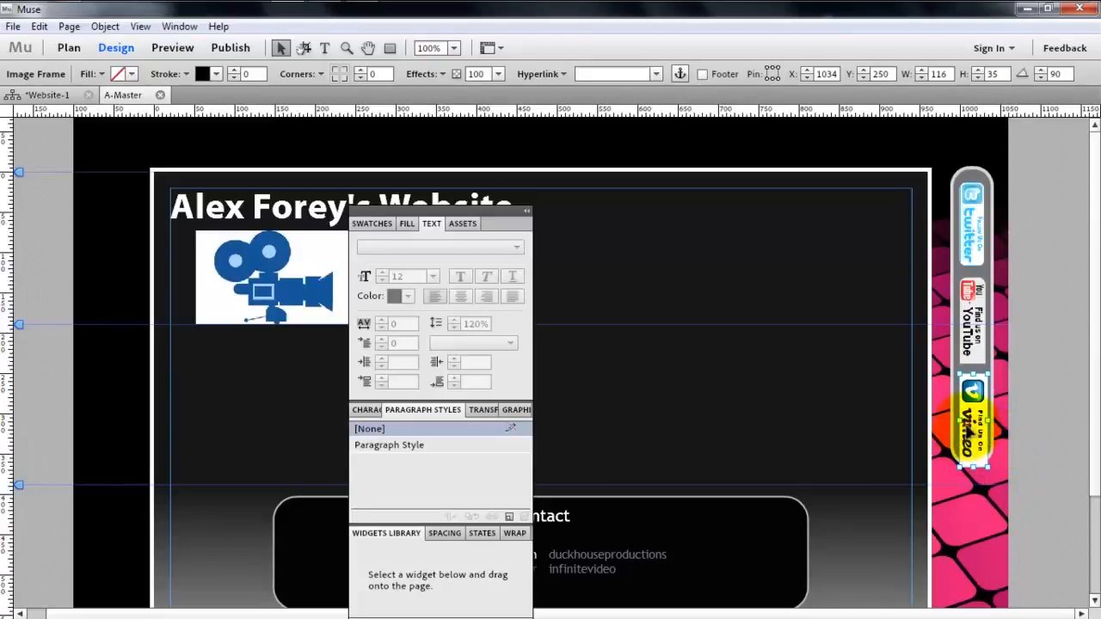
pyautogui.press('Down')
pyautogui.press('Down')
# - Extend the sidebar downward to a height of about 388 and set the Vimeo button's corner radius to 10
pyautogui.click(982, 467)
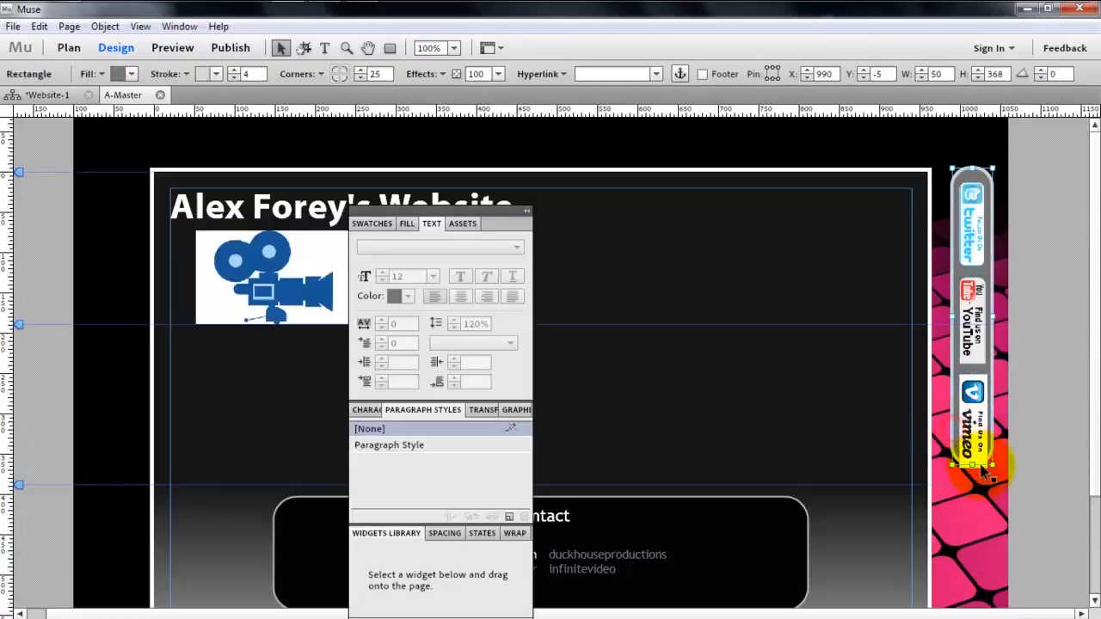
pyautogui.moveTo(972, 464); pyautogui.dragTo(974, 481)
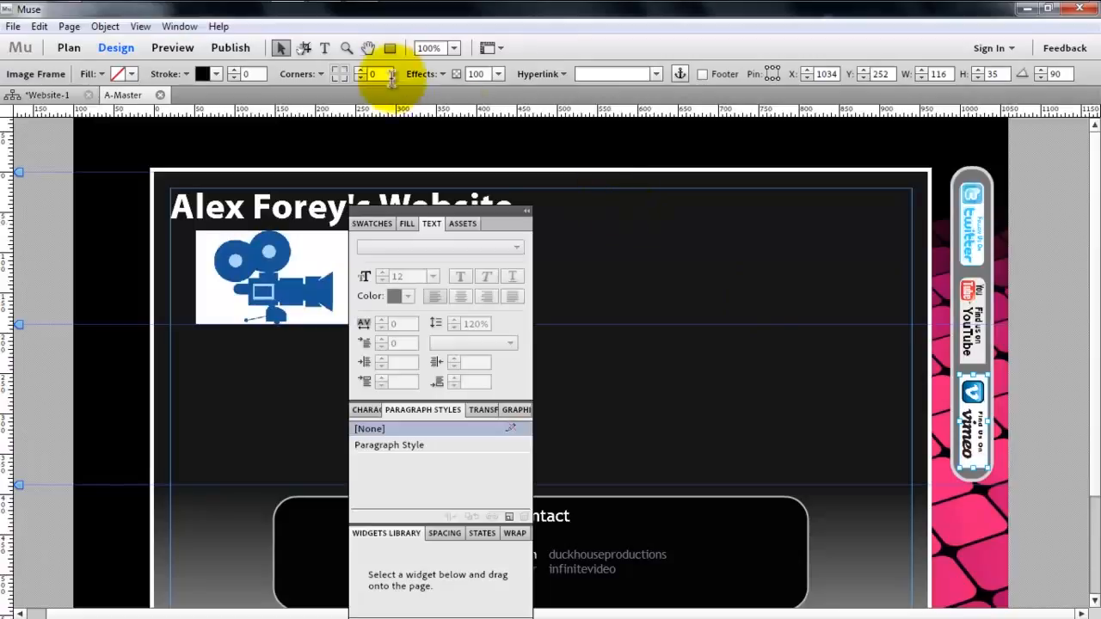
pyautogui.click(334, 72)
pyautogui.click(344, 69)
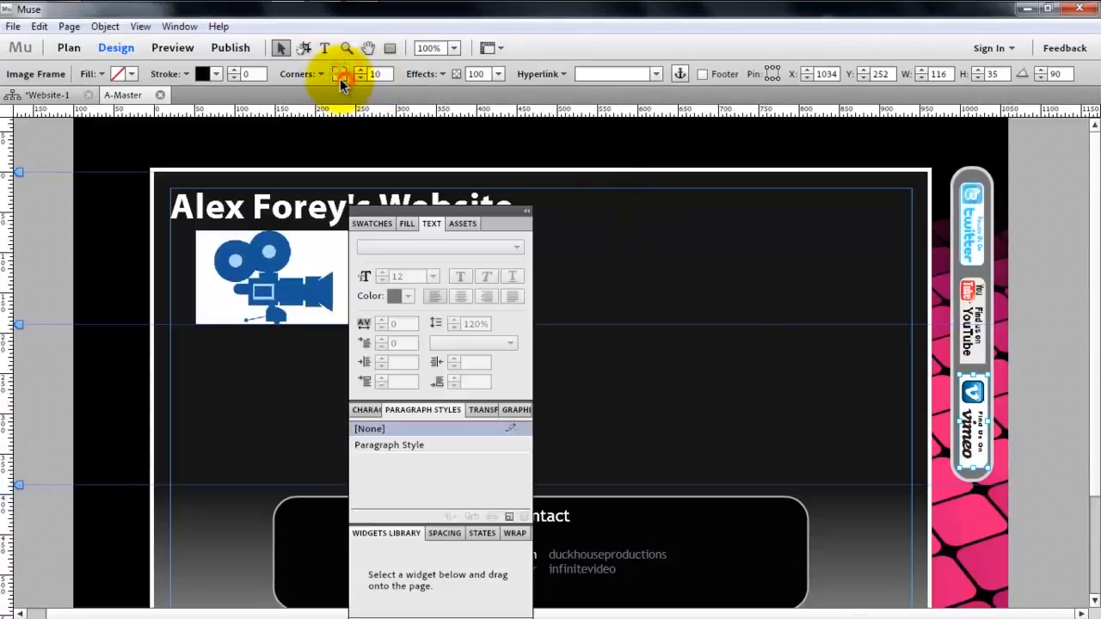
pyautogui.click(1080, 420)
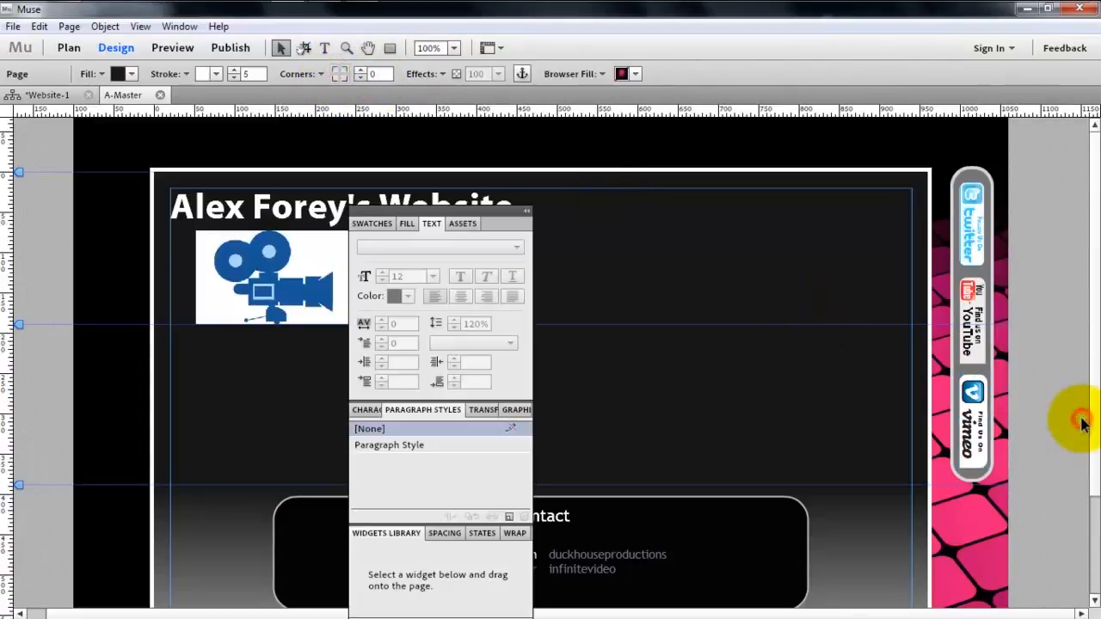
# - Preview the master page and scroll it to check how the sidebar behaves, and return to the design view
pyautogui.moveTo(1094, 356); pyautogui.dragTo(1094, 331)
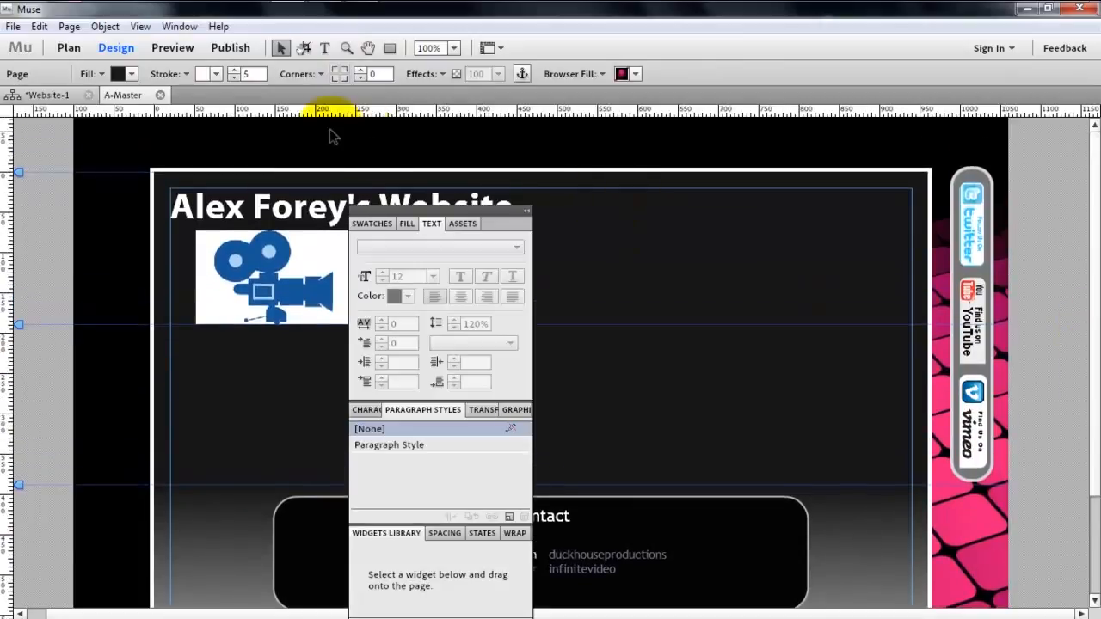
pyautogui.click(173, 48)
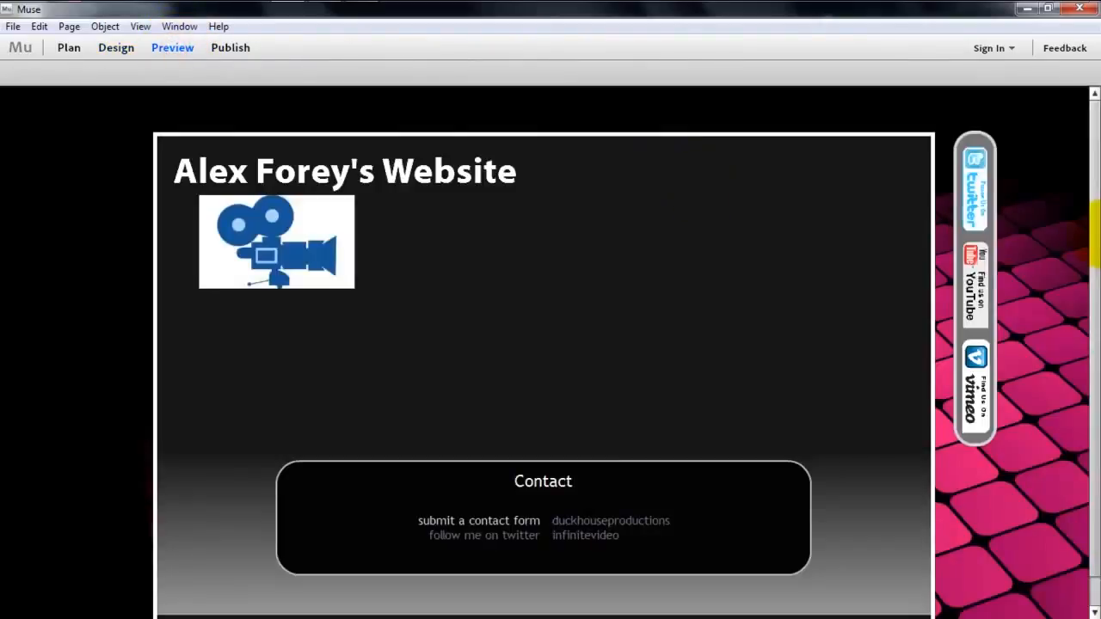
pyautogui.moveTo(1094, 315); pyautogui.dragTo(1094, 219)
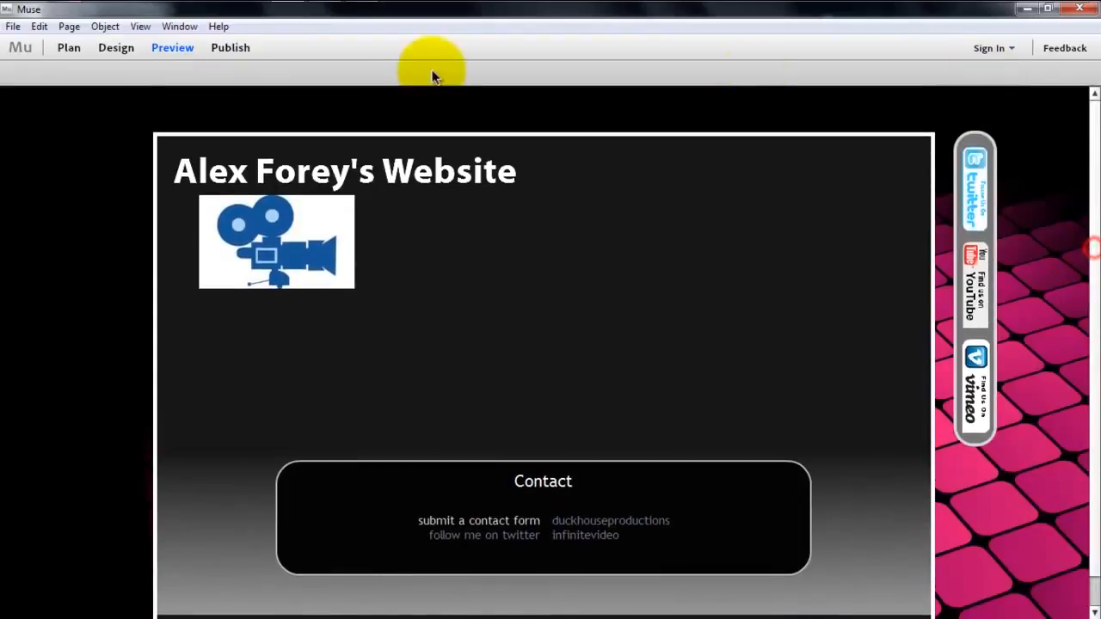
pyautogui.click(116, 48)
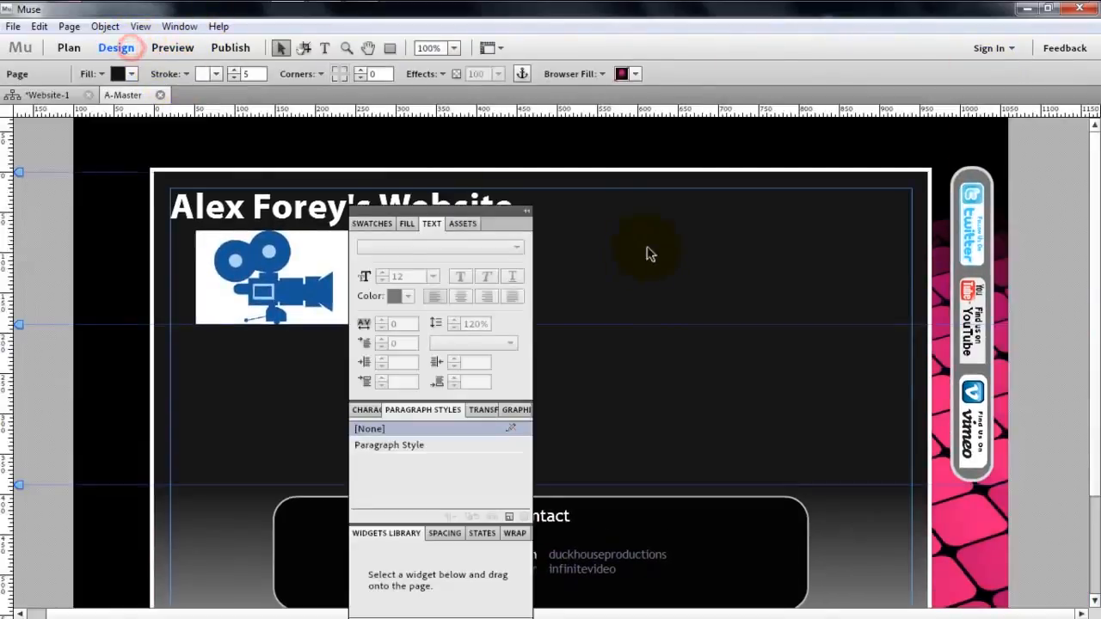
# - Group the sidebar rectangle with its Twitter, YouTube and Vimeo buttons and pin the group to the browser's top-right corner
pyautogui.click(976, 178)
pyautogui.keyDown('shift'); pyautogui.click(975, 205); pyautogui.keyUp('shift')
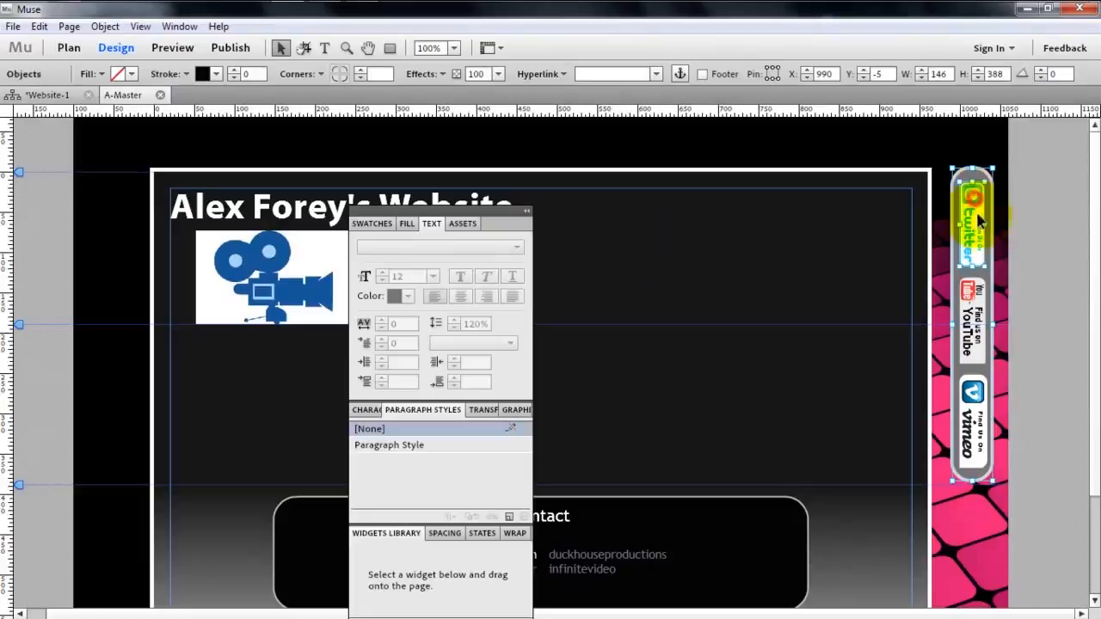
pyautogui.keyDown('shift'); pyautogui.click(982, 296); pyautogui.keyUp('shift')
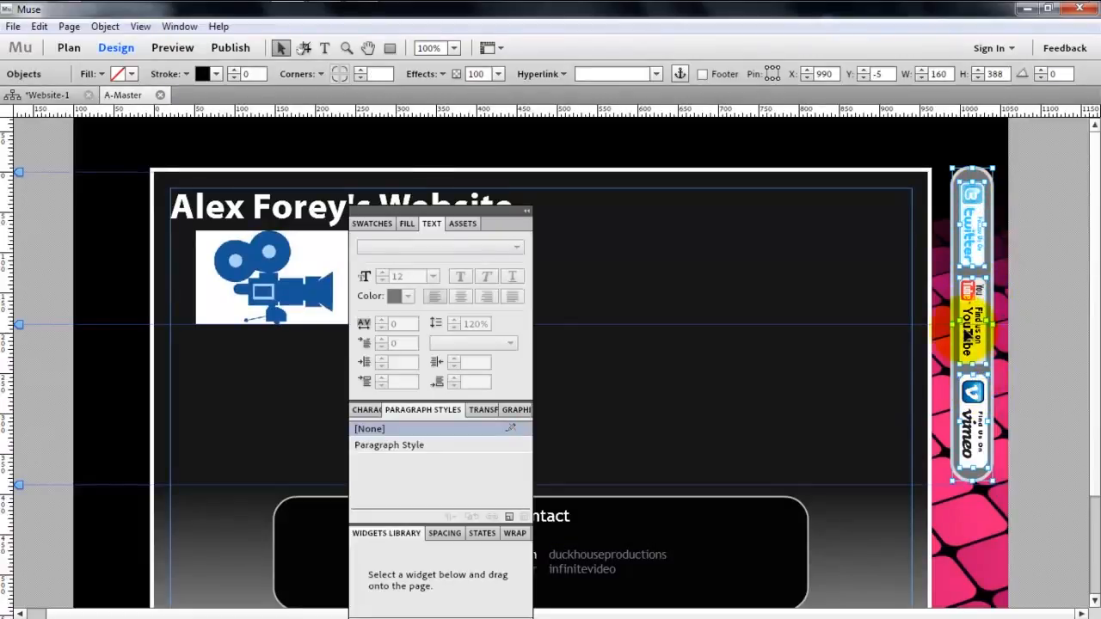
pyautogui.rightClick(979, 392)
pyautogui.click(974, 421)
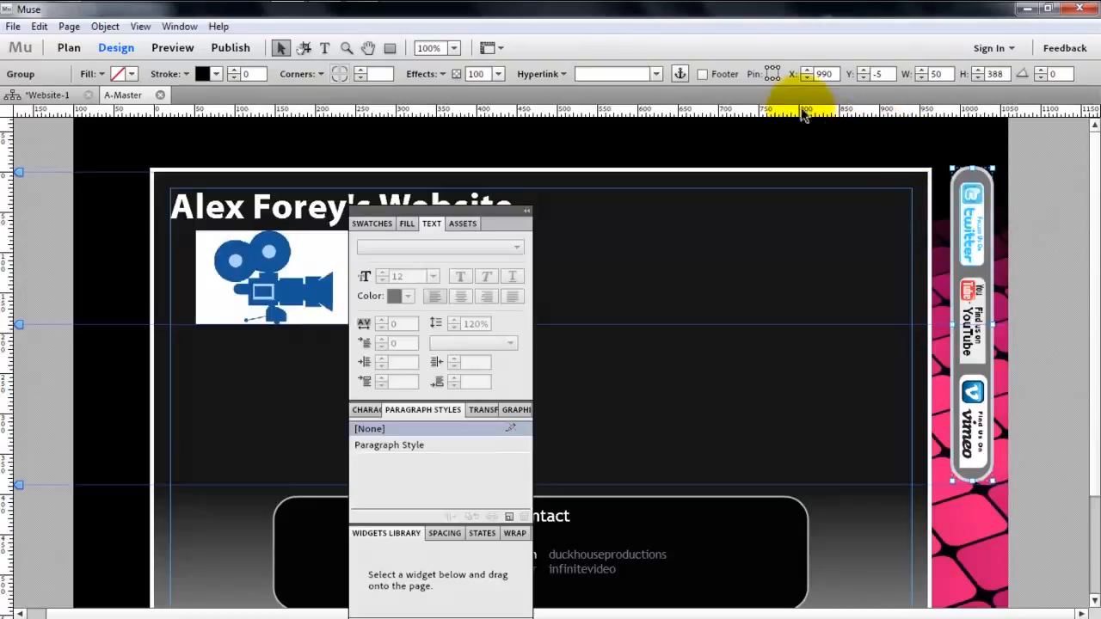
pyautogui.click(776, 70)
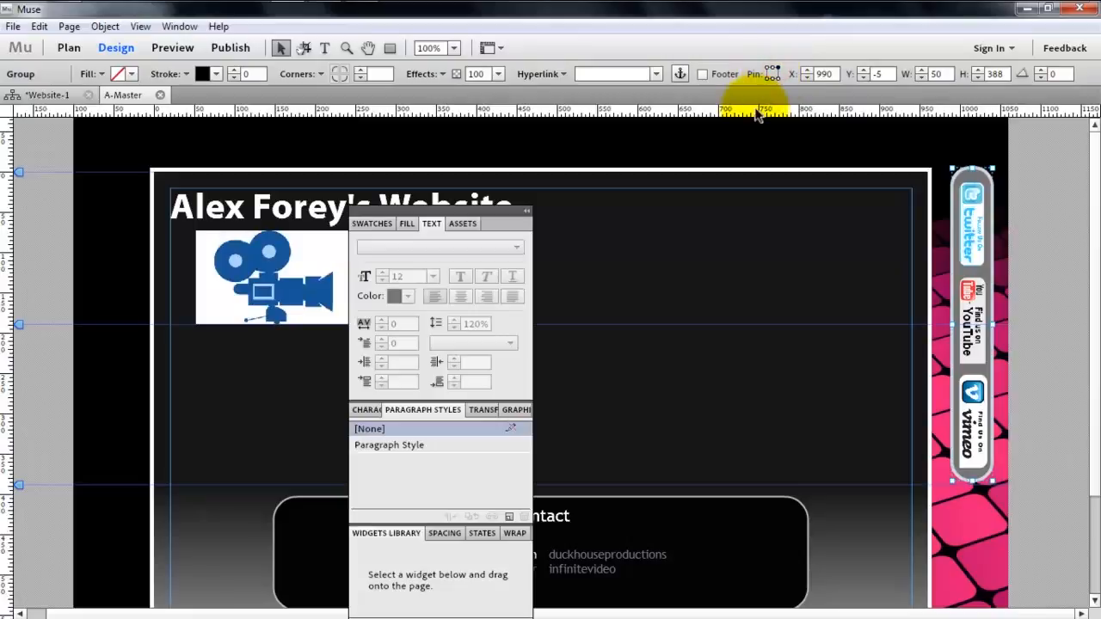
# - Preview the master page and scroll it to check the pinned social media sidebar
pyautogui.click(172, 48)
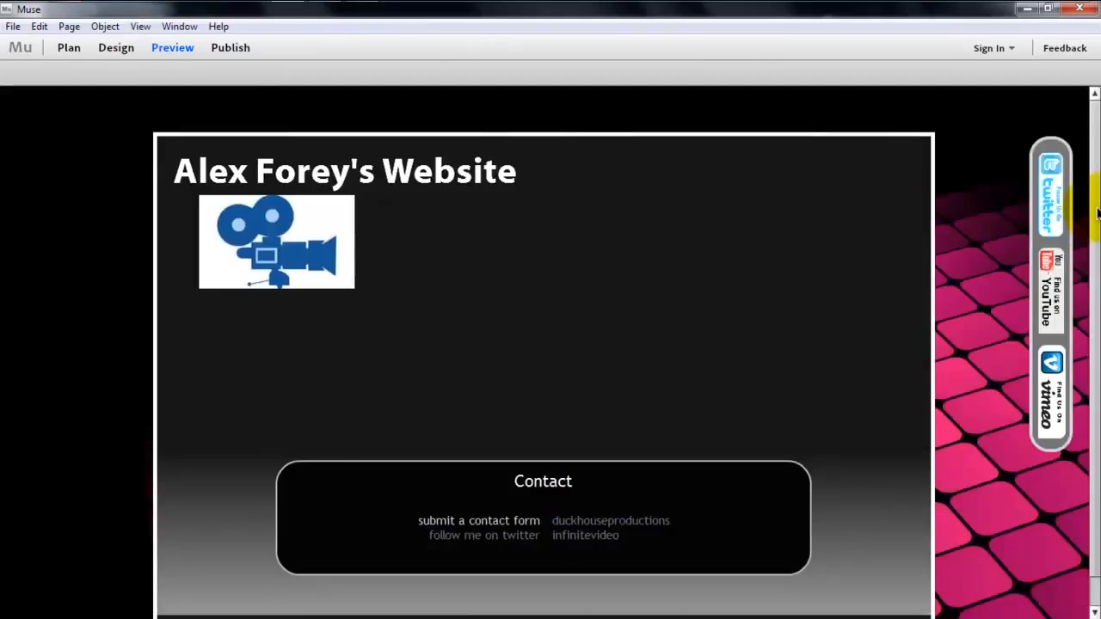
pyautogui.moveTo(1096, 211); pyautogui.dragTo(1097, 164)
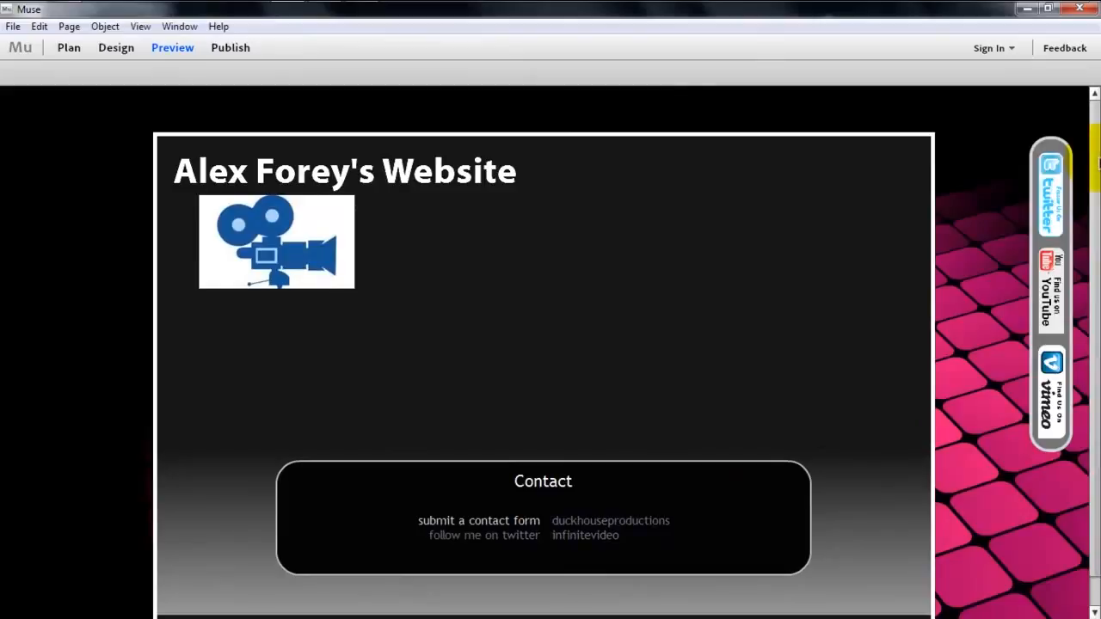